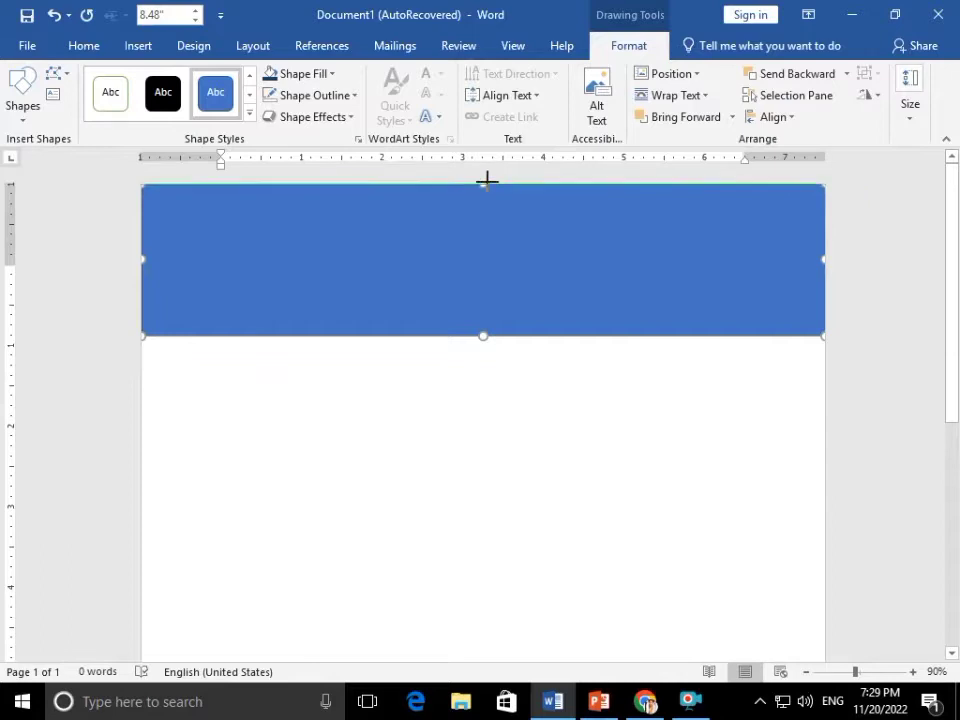
Raise the blue bar's bottom edge and curve it into a wave with Edit Points
left_click_drag(483, 333, 484, 317)
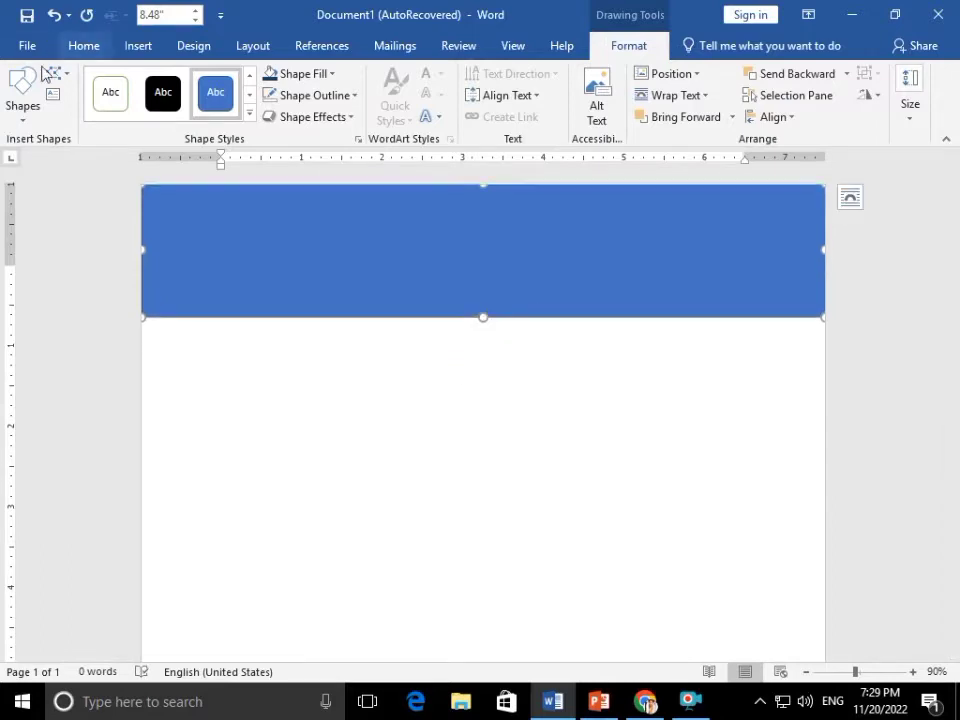
left_click(57, 73)
left_click(100, 122)
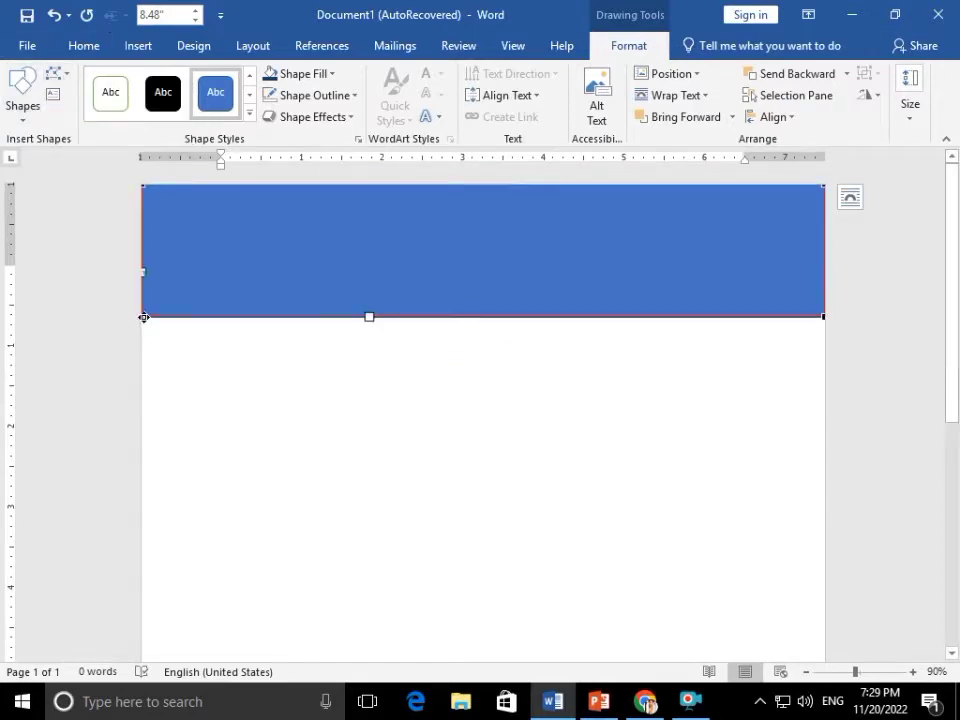
left_click_drag(371, 314, 437, 210)
left_click(463, 347)
Move a copy of the wave lower and send it behind the first wave
left_click(510, 253)
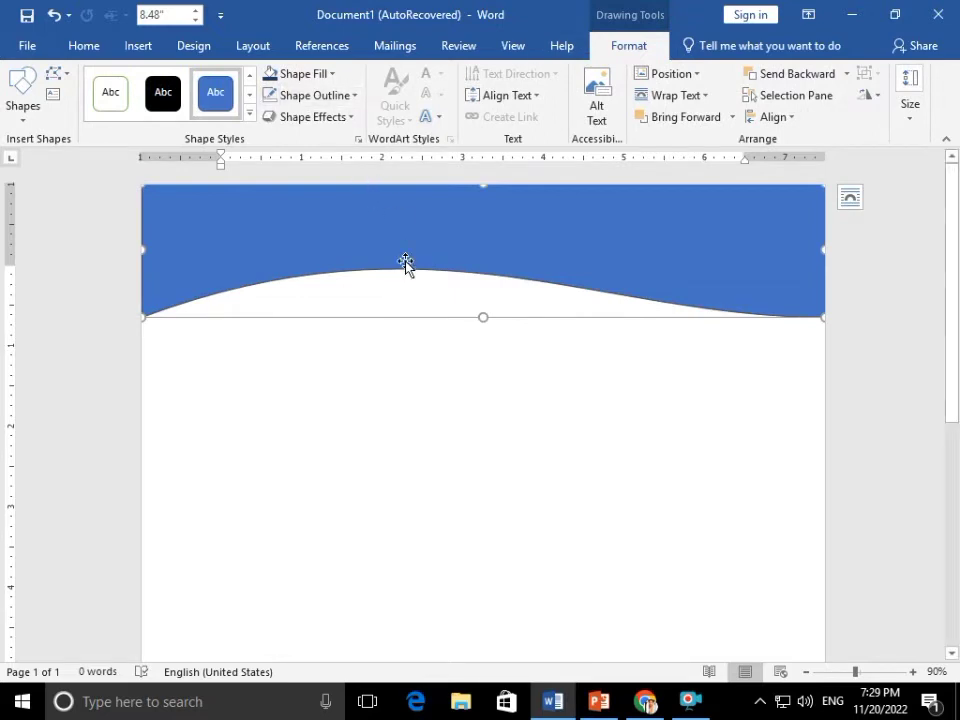
left_click_drag(405, 270, 405, 290)
left_click(769, 81)
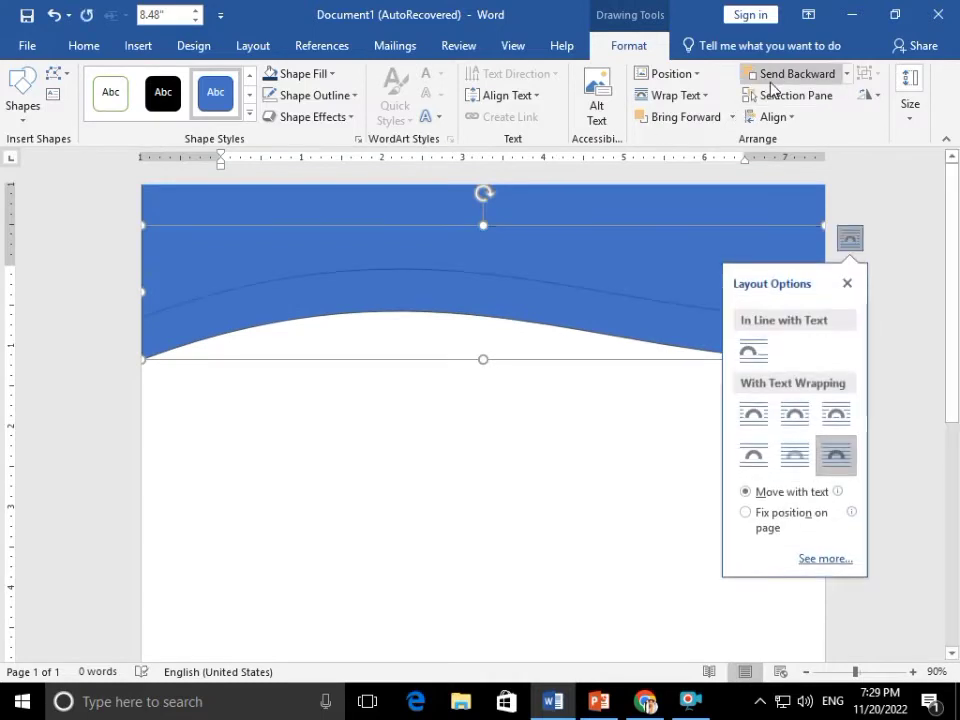
left_click(615, 407)
left_click(651, 347)
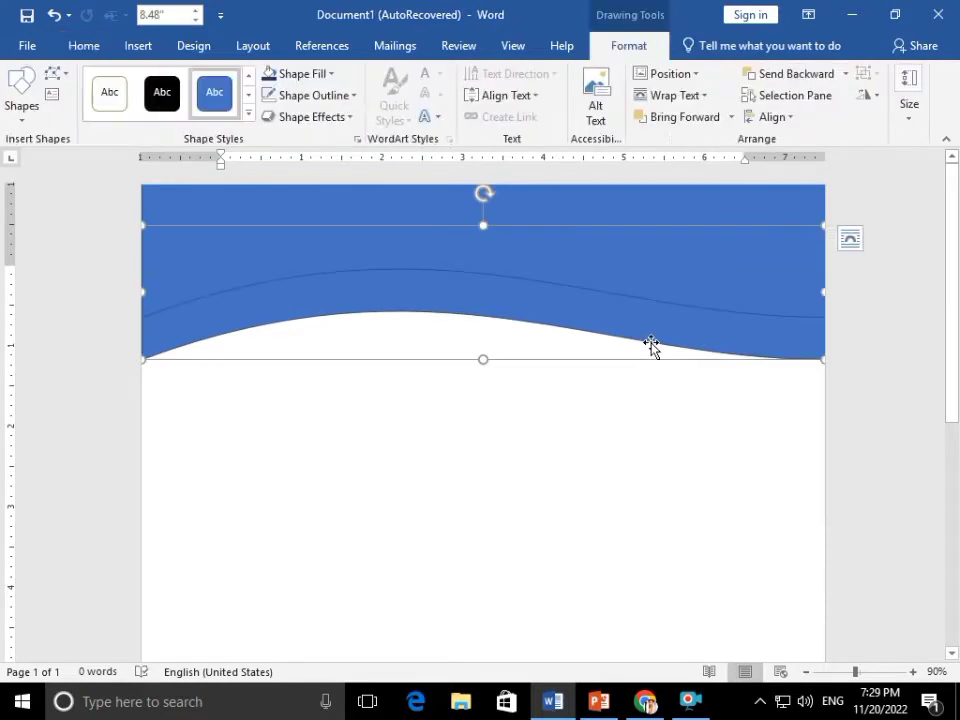
left_click(671, 493)
left_click(662, 270)
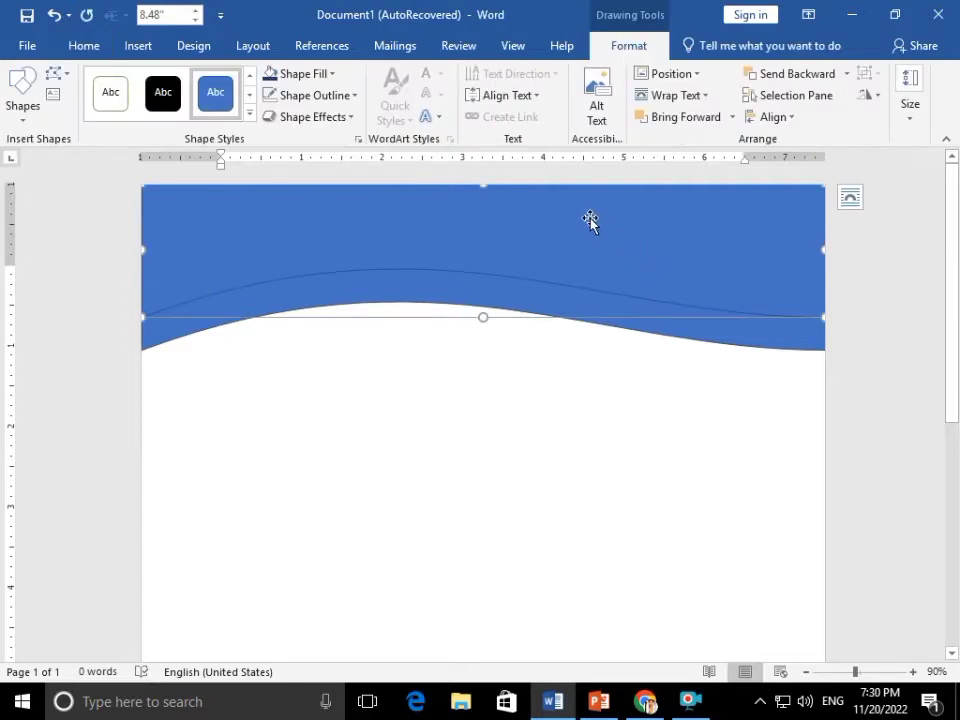
Give the back wave a gradient fill with dark blue stops
left_click(850, 197)
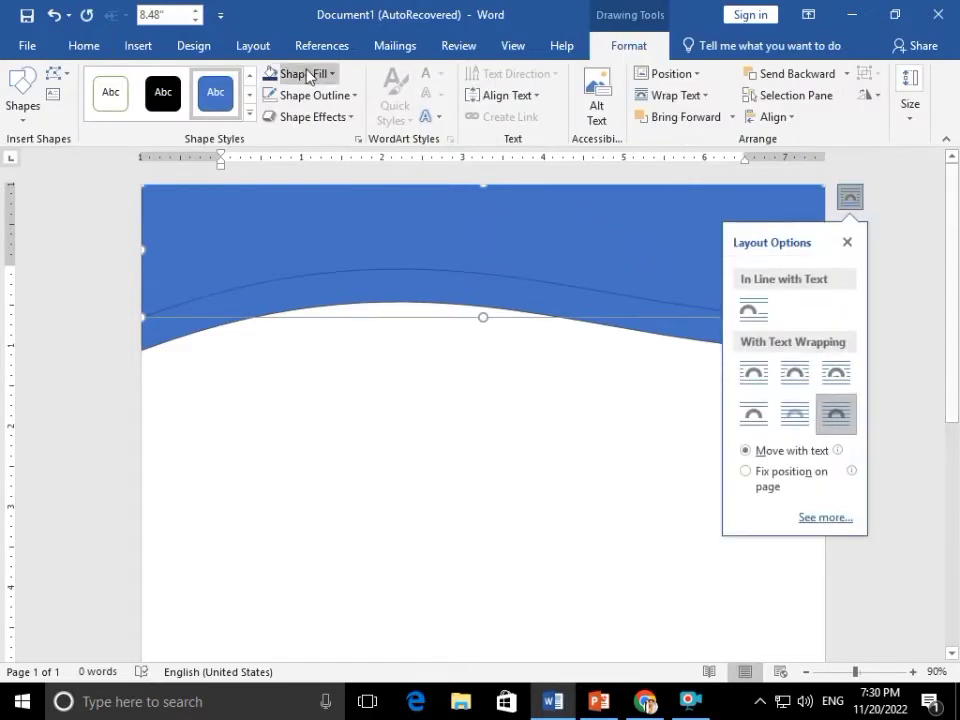
left_click(298, 73)
mouse_move(370, 352)
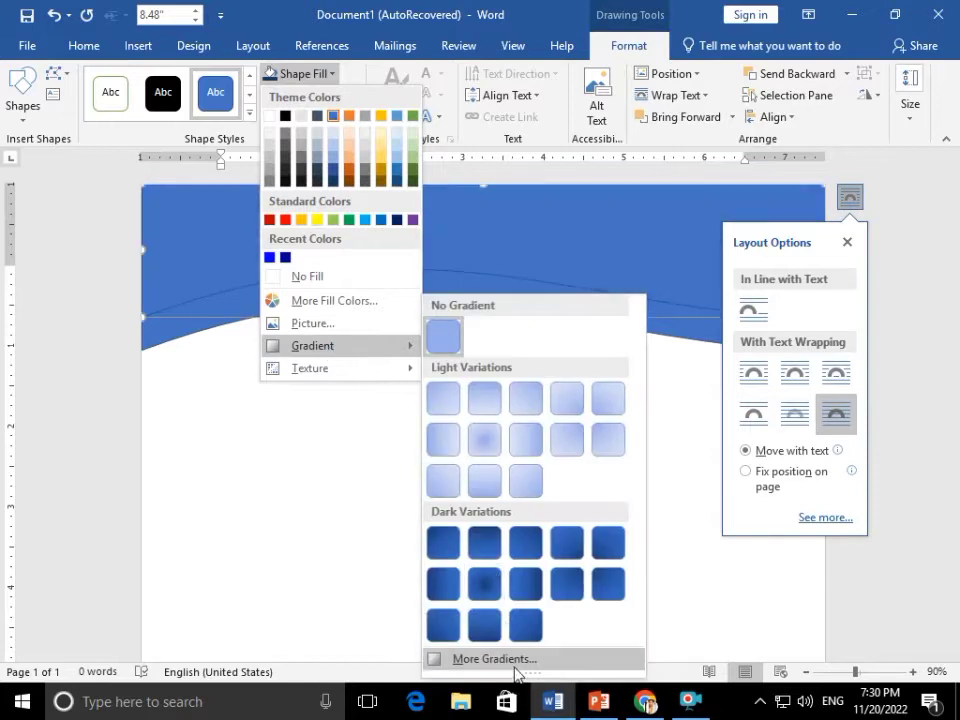
left_click(505, 660)
left_click(770, 318)
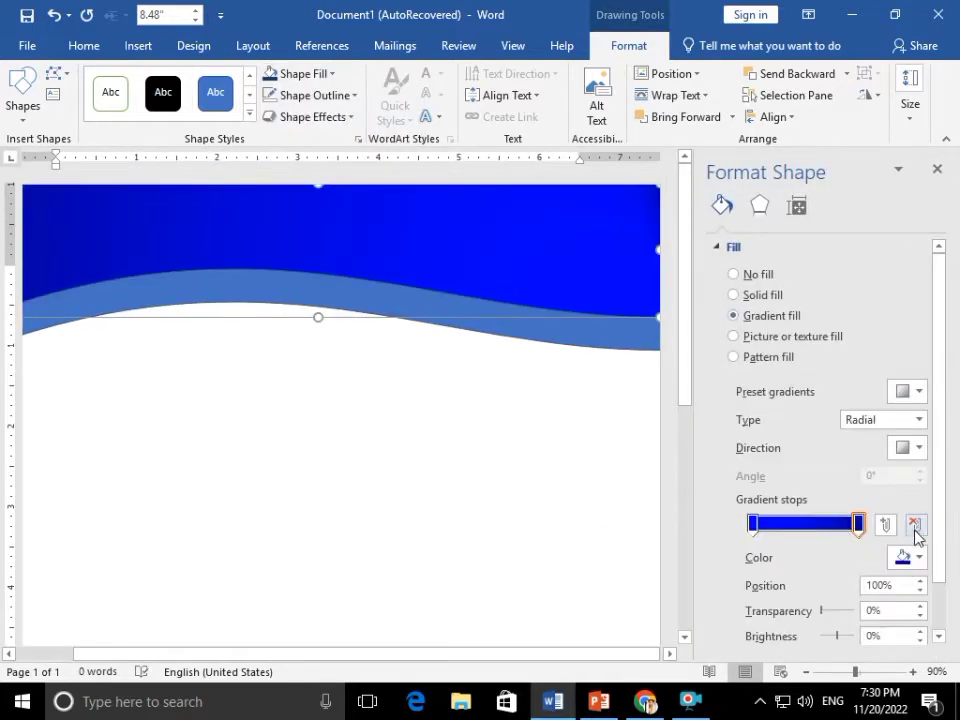
left_click(908, 560)
left_click(850, 534)
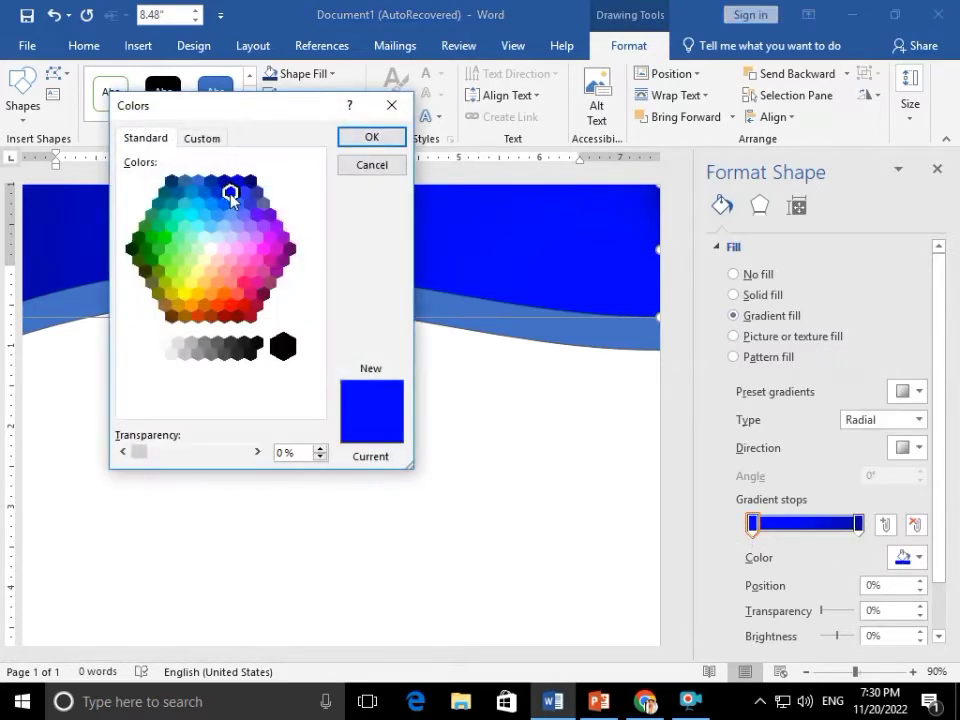
left_click(352, 141)
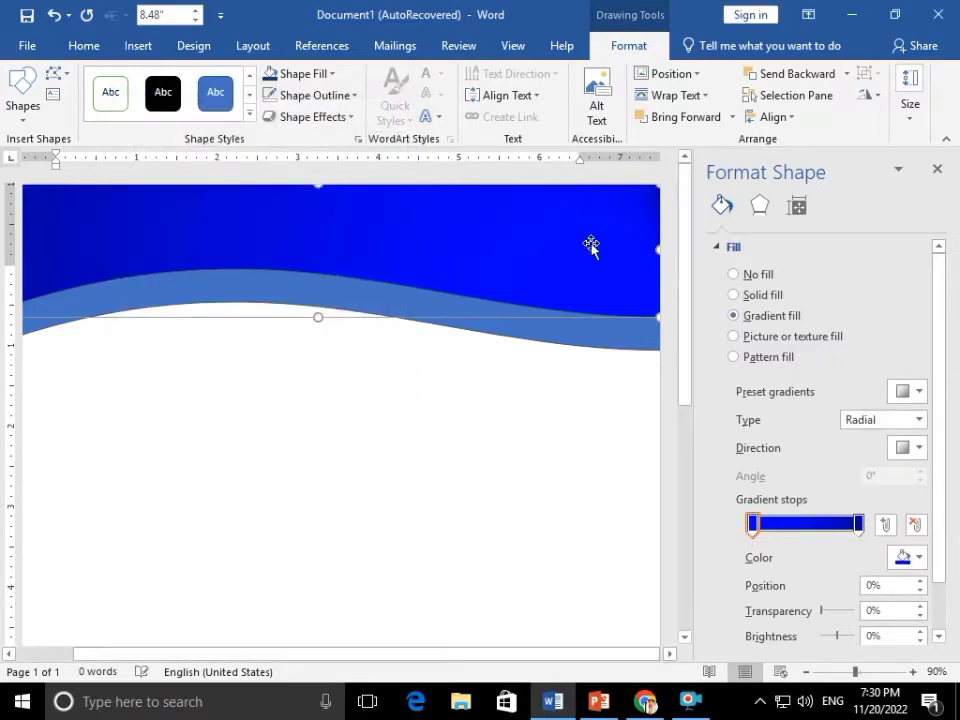
left_click(920, 558)
left_click(850, 534)
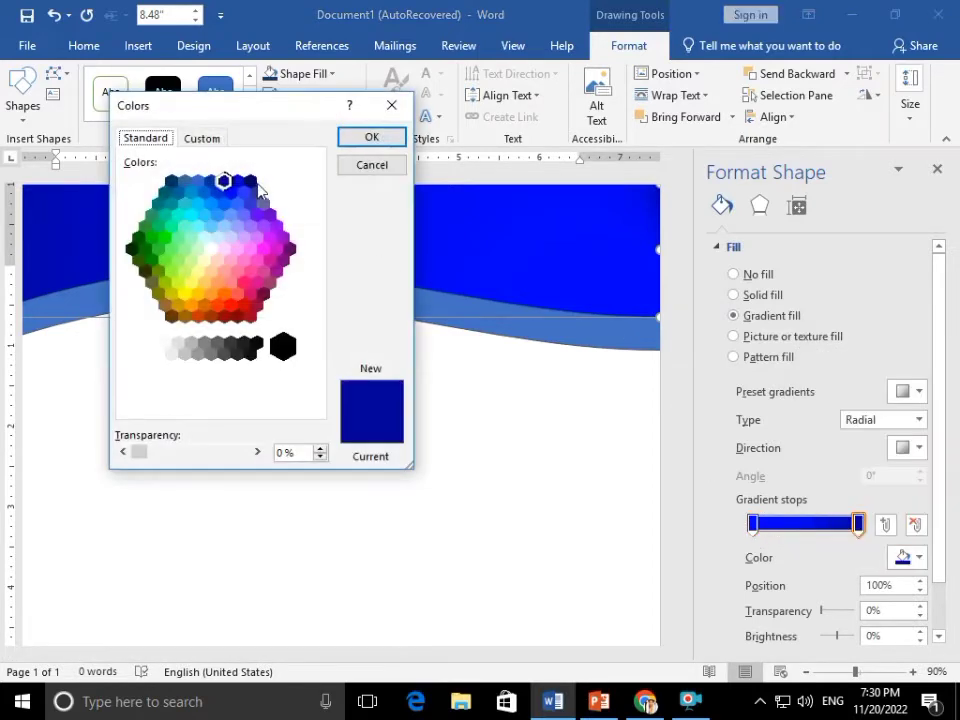
left_click(373, 138)
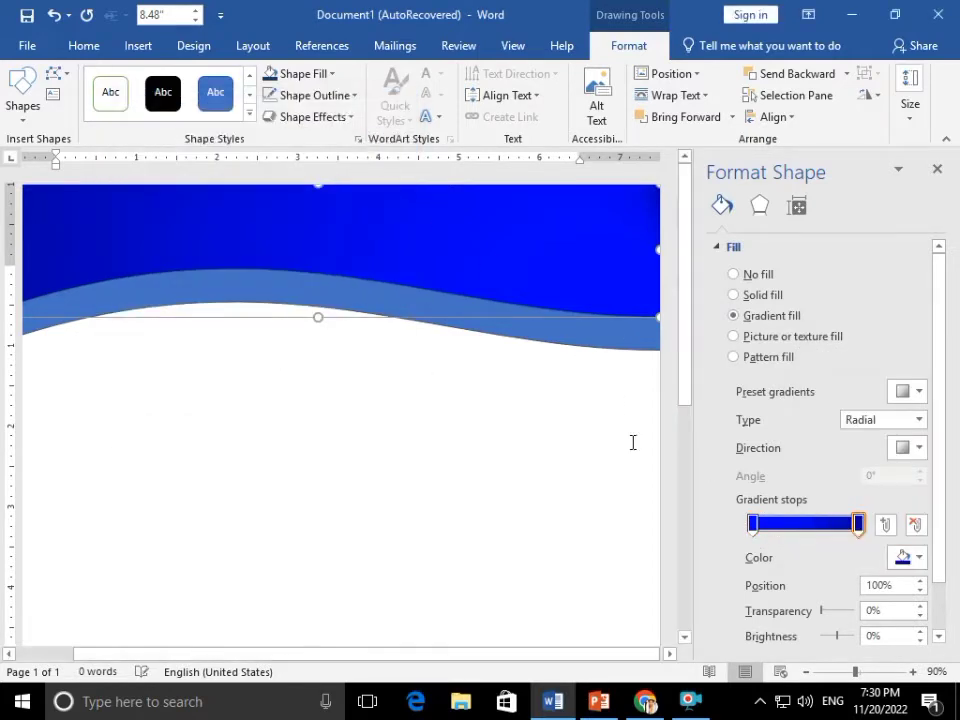
Give the front wave a gradient fill, removing an extra stop and moving one to 0%
left_click(611, 343)
left_click(762, 316)
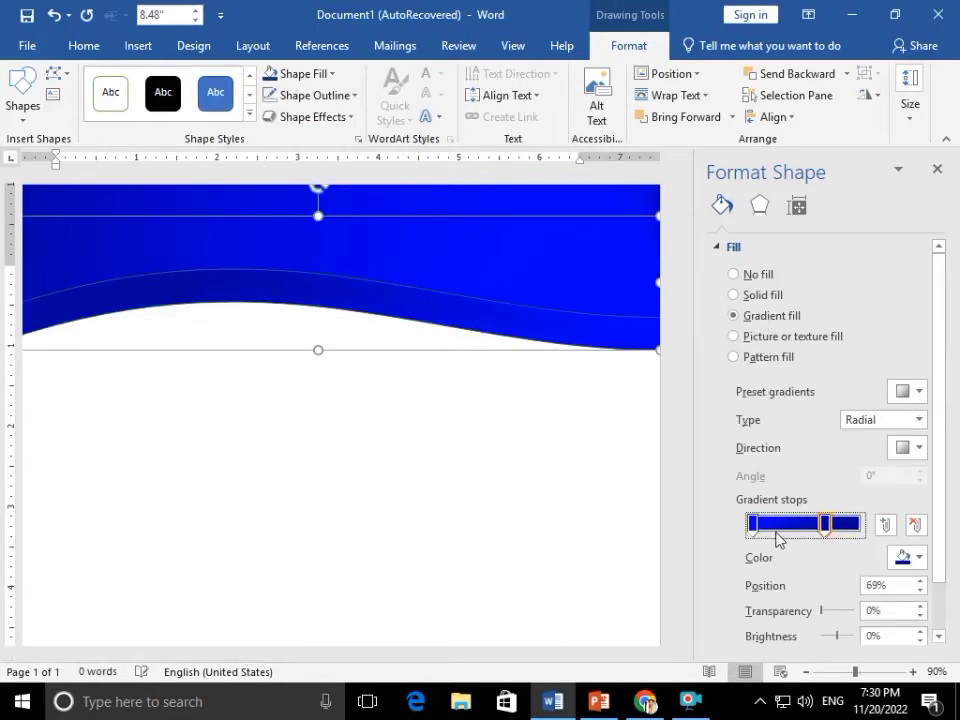
left_click(912, 525)
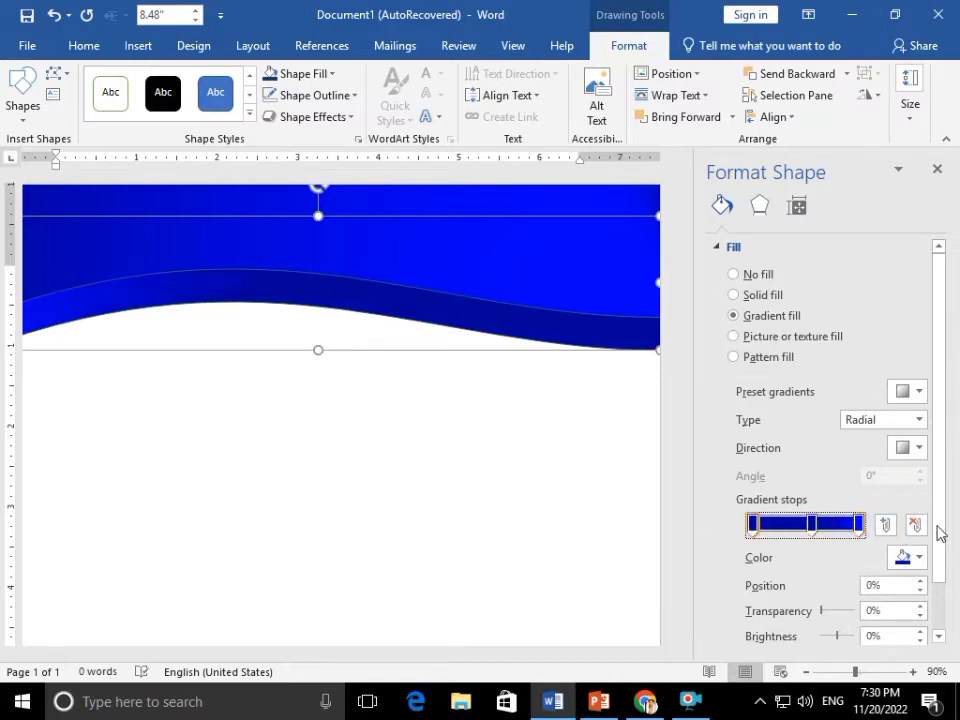
left_click_drag(811, 524, 700, 540)
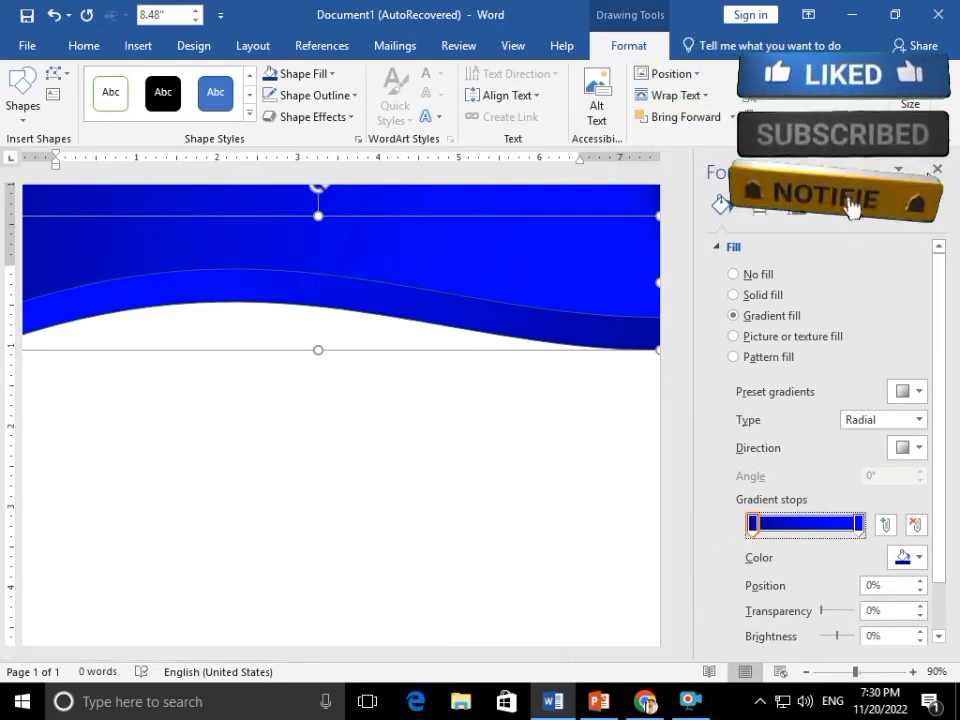
left_click(936, 171)
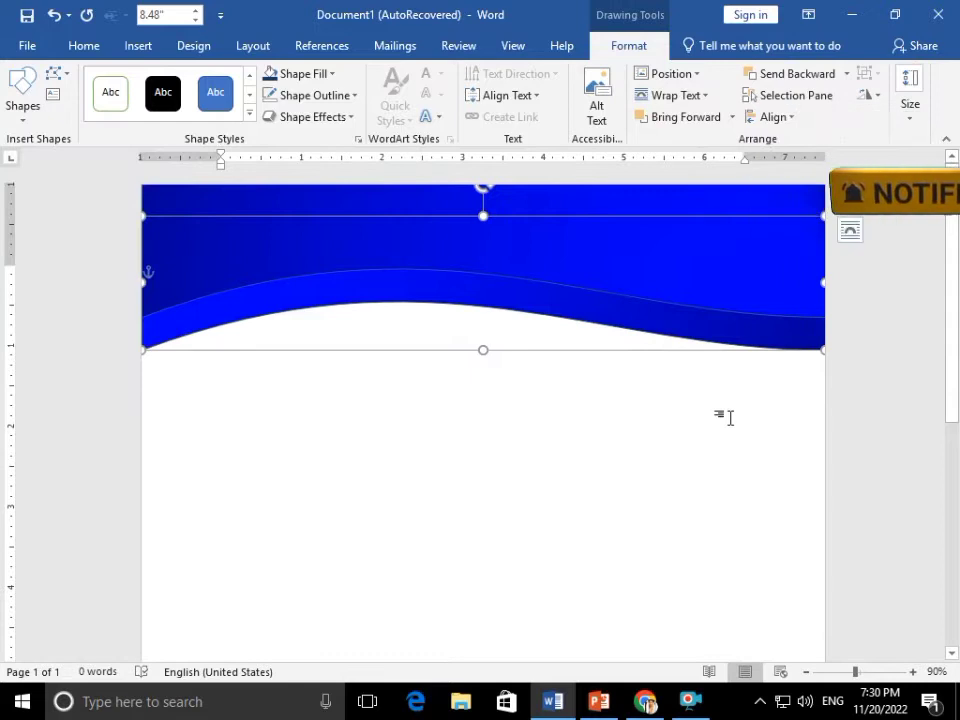
Remove the front wave's outline with No Outline
left_click(735, 408)
left_click(765, 266)
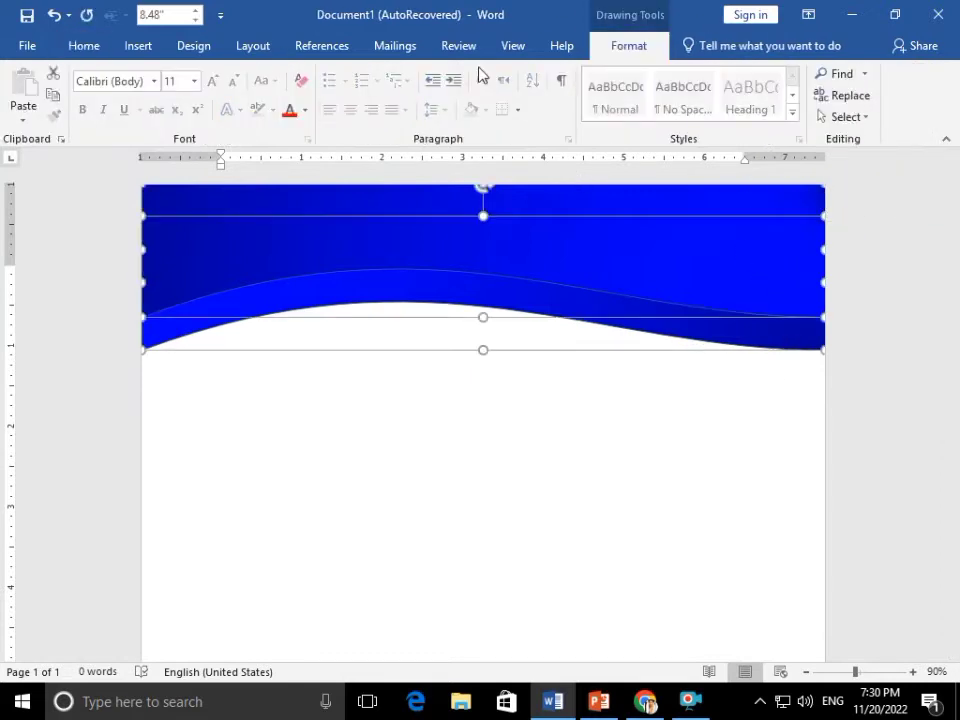
left_click(628, 45)
left_click(314, 95)
left_click(275, 296)
left_click(485, 432)
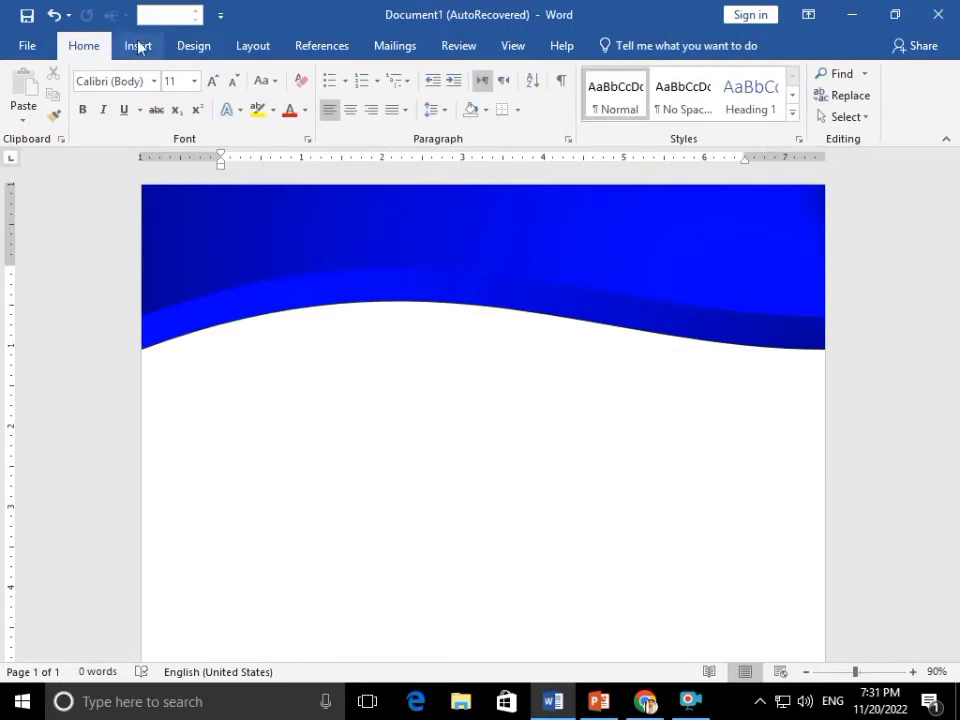
Draw an oval on the blue header and size it to a 1.31-inch circle
left_click(138, 45)
left_click(131, 116)
left_click(193, 184)
left_click_drag(266, 351, 413, 499)
left_click_drag(321, 424, 269, 274)
left_click_drag(338, 332, 326, 472)
Duplicate the circle, center and middle-align both copies, and move them to the header's upper-left
key("ctrl+c")
key("ctrl+v")
left_click(243, 264, "shift")
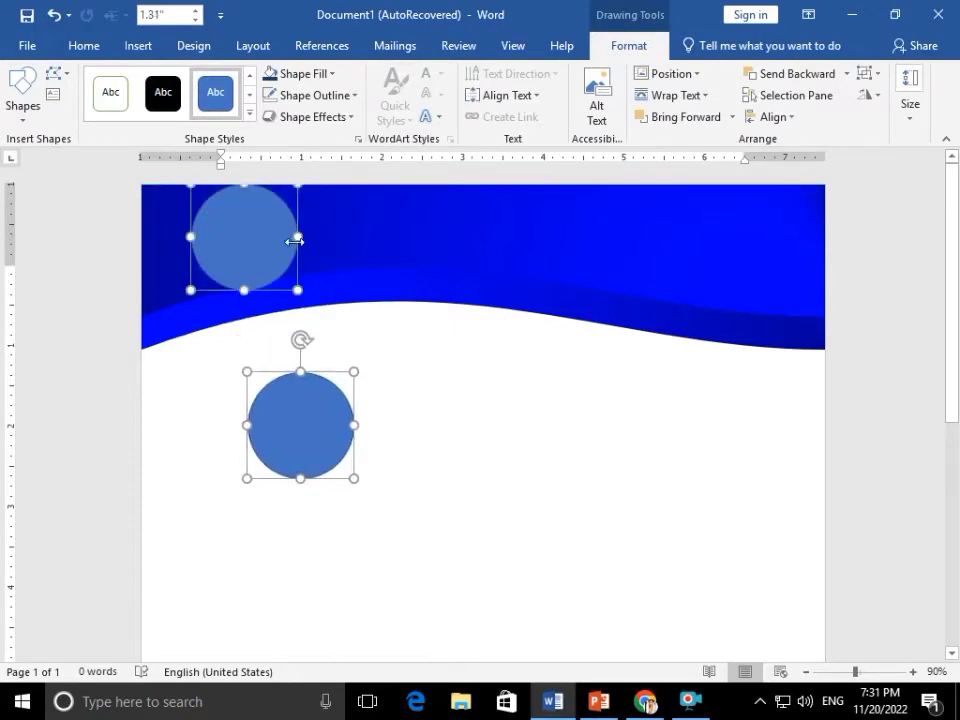
left_click(815, 84)
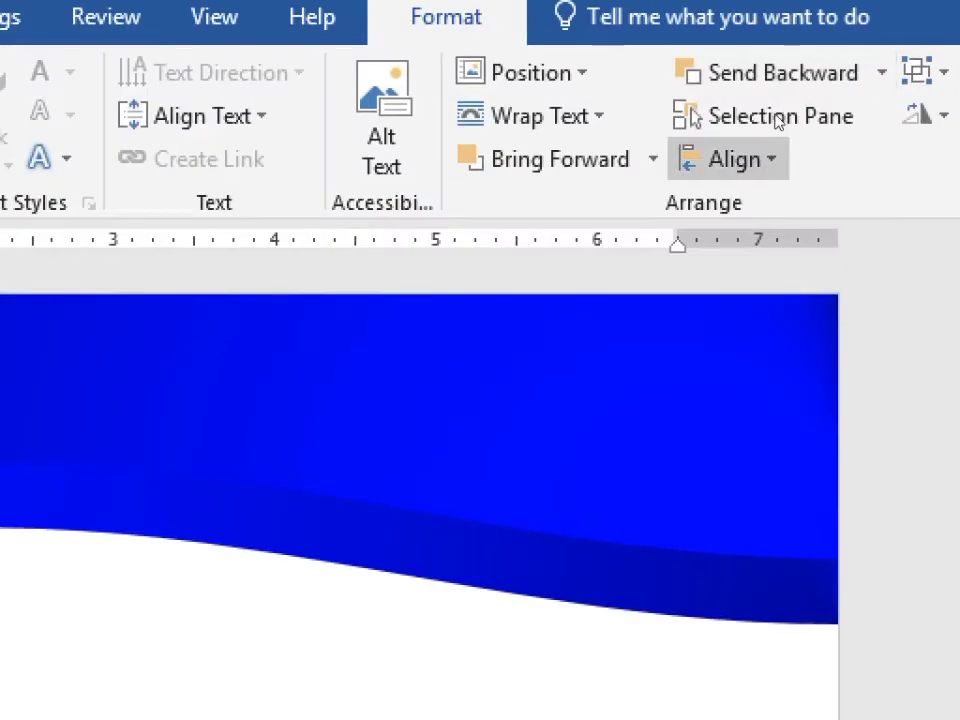
left_click(775, 159)
left_click(793, 251)
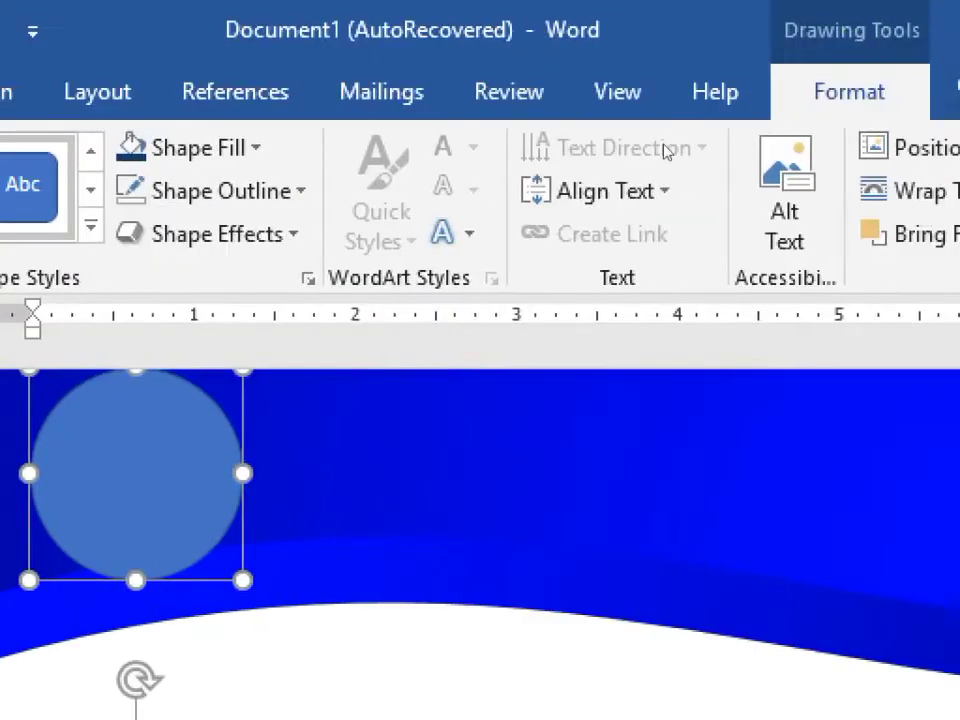
left_click(701, 228)
left_click(754, 459)
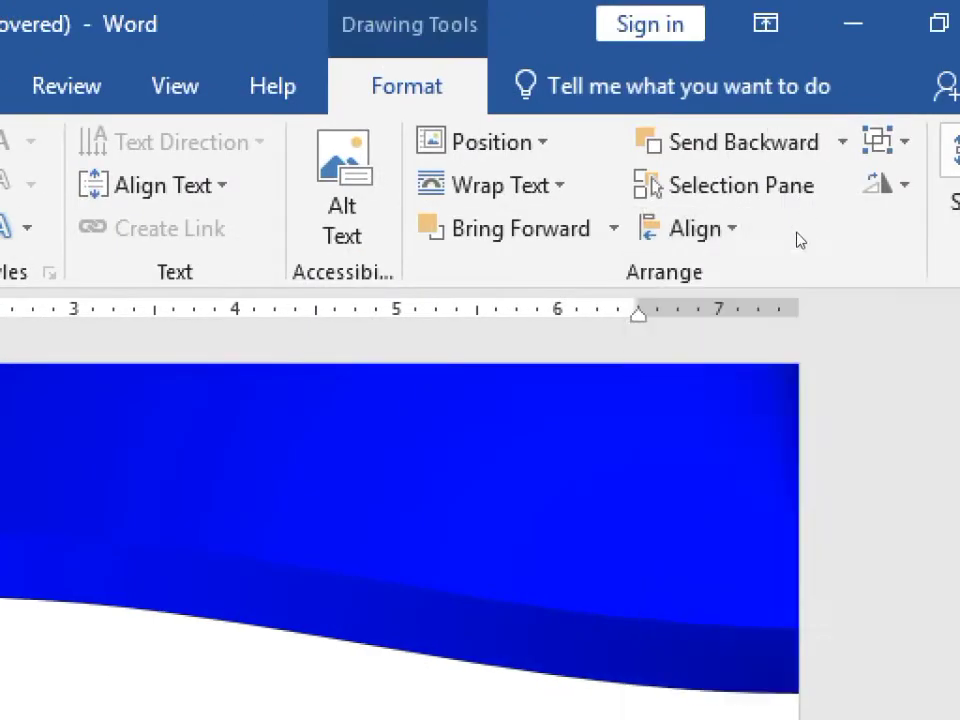
left_click_drag(260, 304, 231, 261)
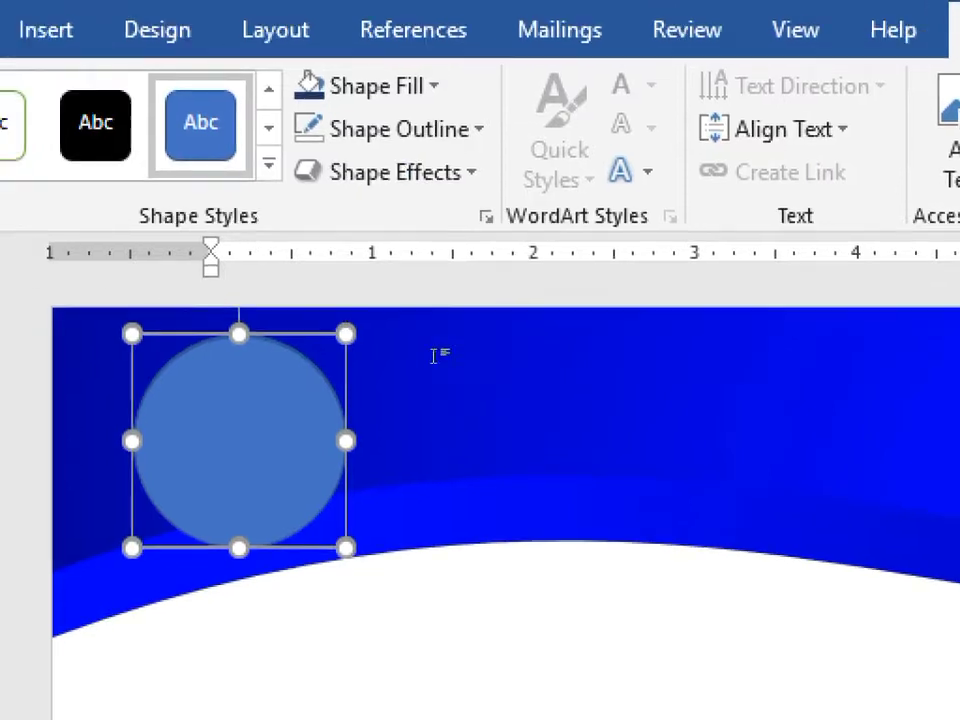
left_click(437, 356)
left_click(252, 246)
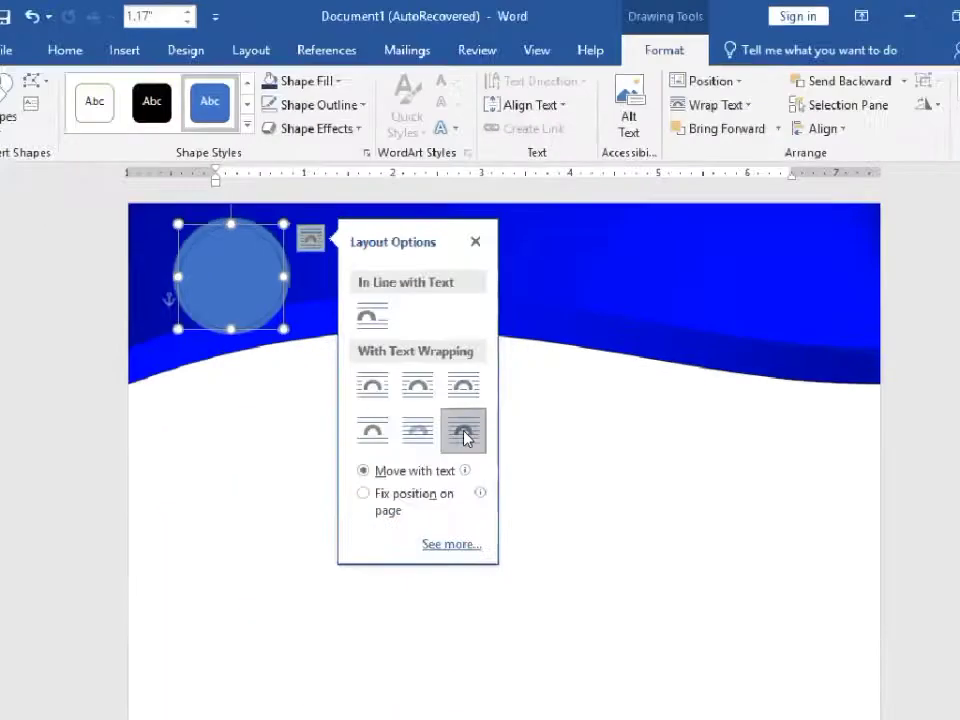
Set the header circle's outline to a 2.75 pt line in the Format Shape line settings
left_click(561, 520)
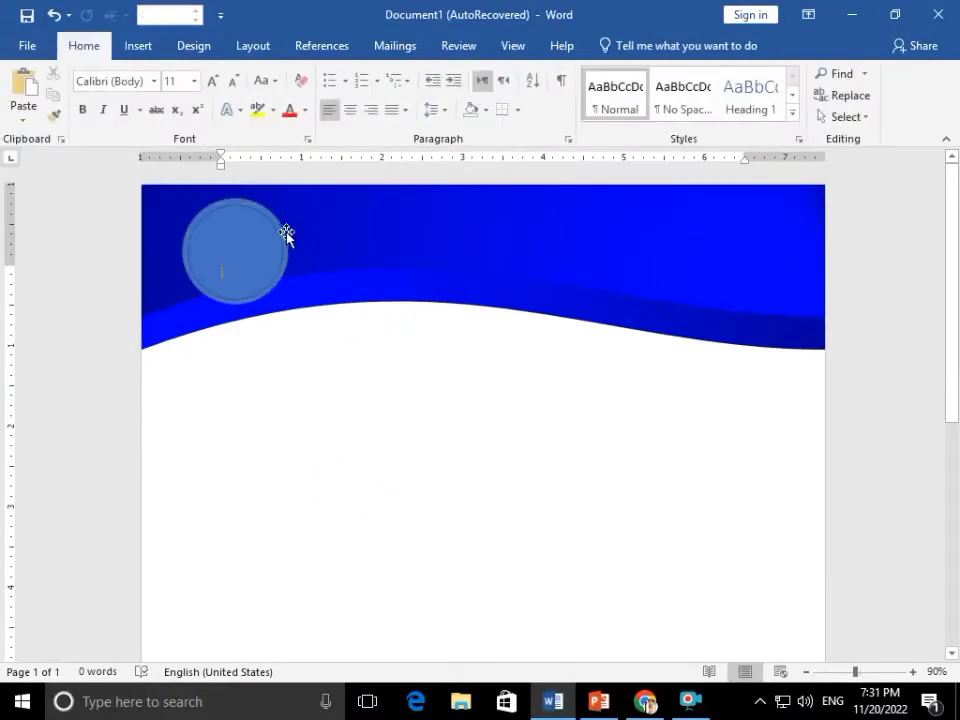
double_click(286, 233)
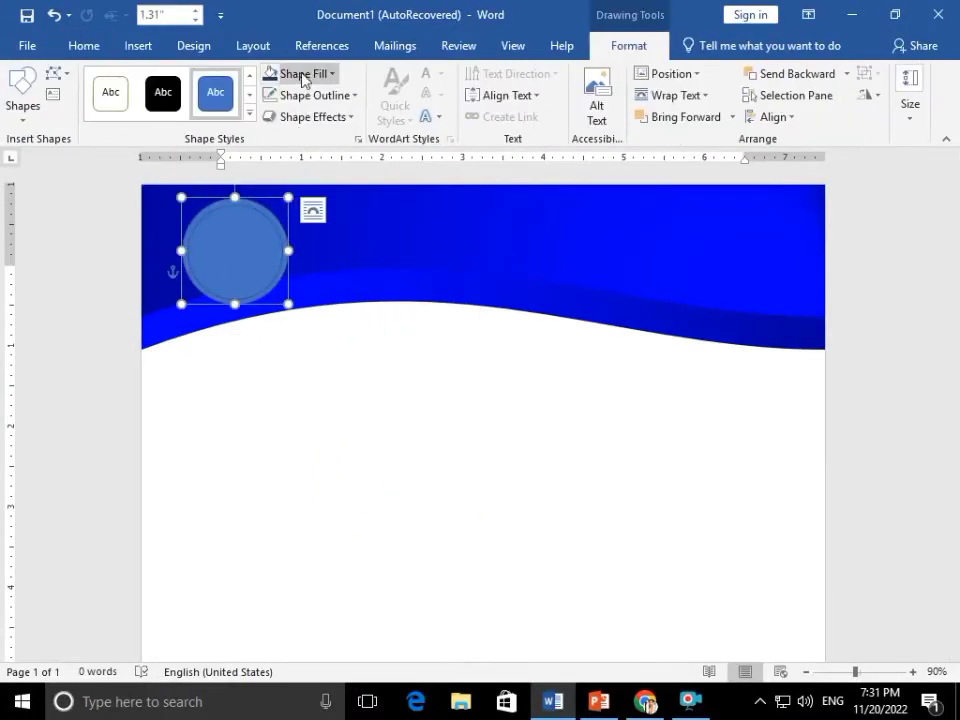
left_click(300, 74)
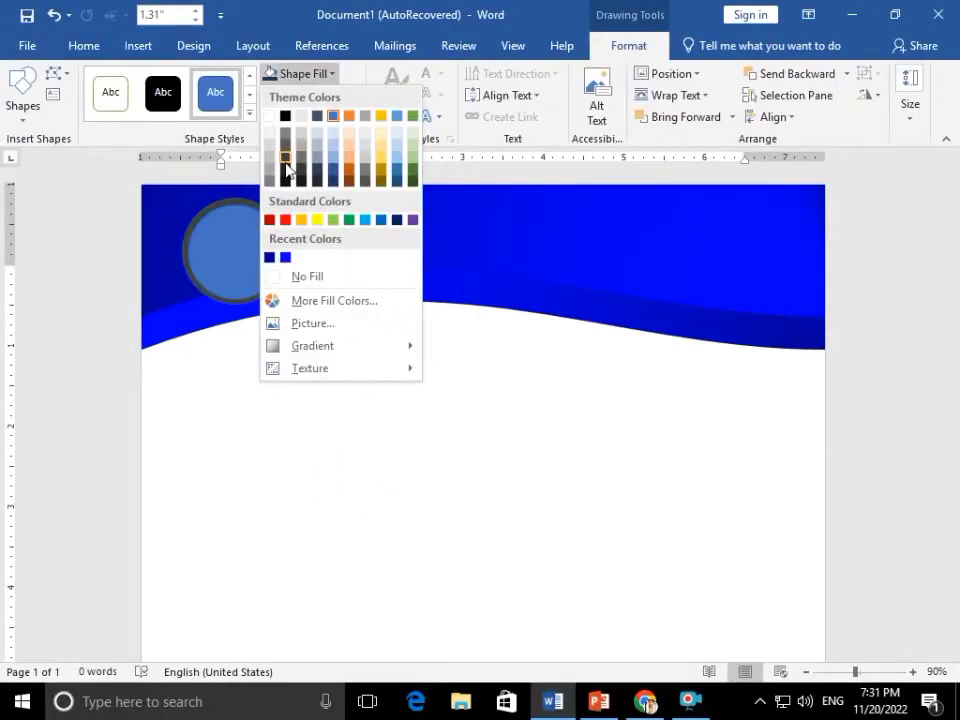
left_click(261, 196)
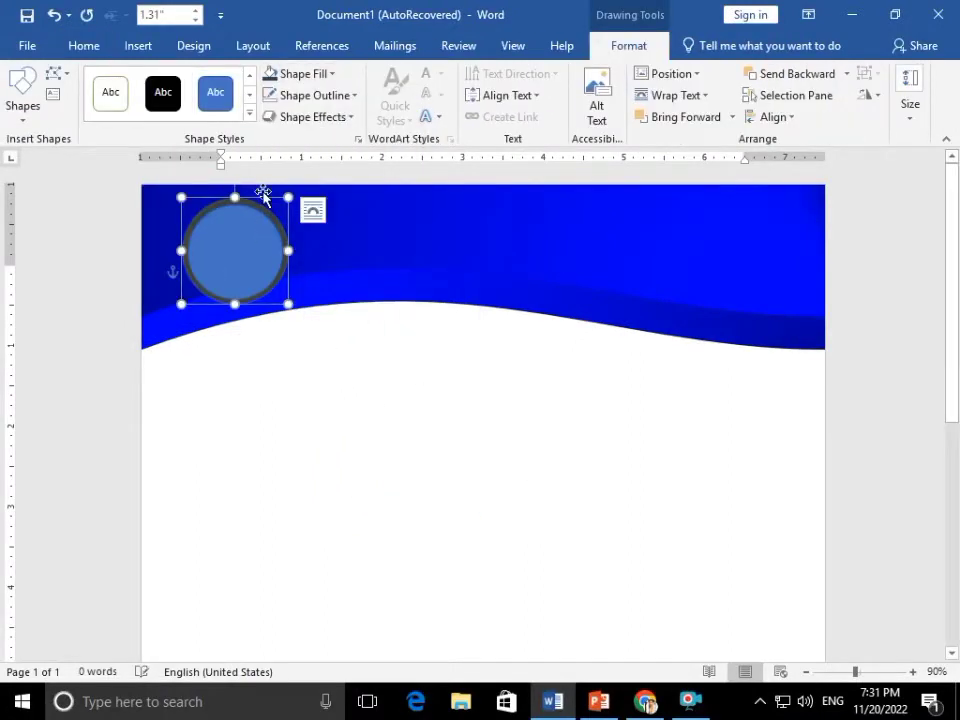
left_click(315, 95)
mouse_move(313, 345)
left_click(478, 534)
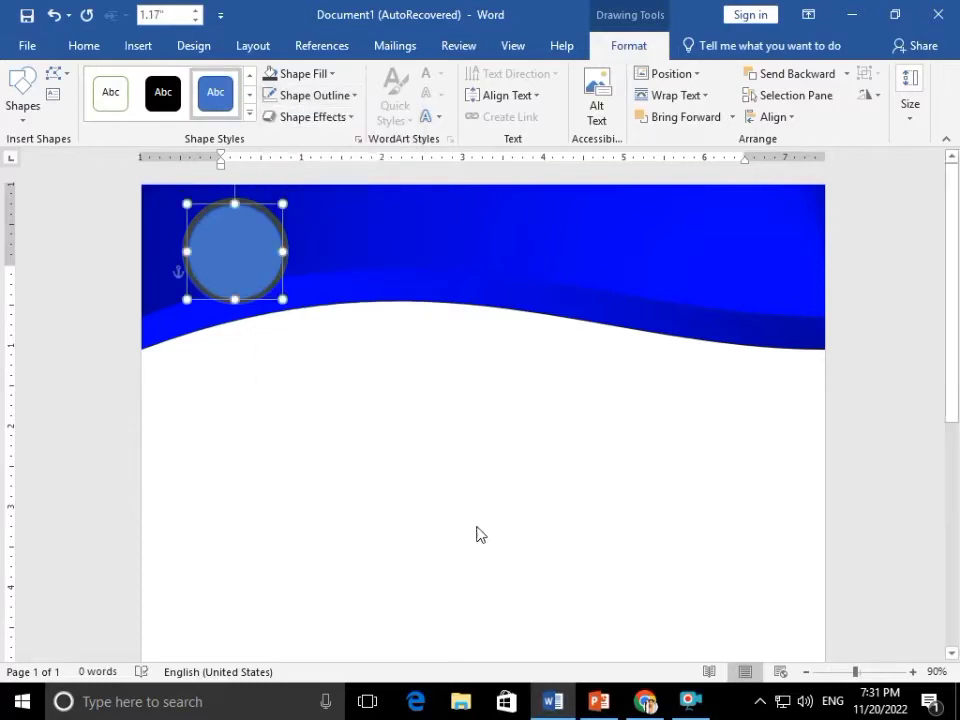
left_click(908, 433)
left_click(910, 476)
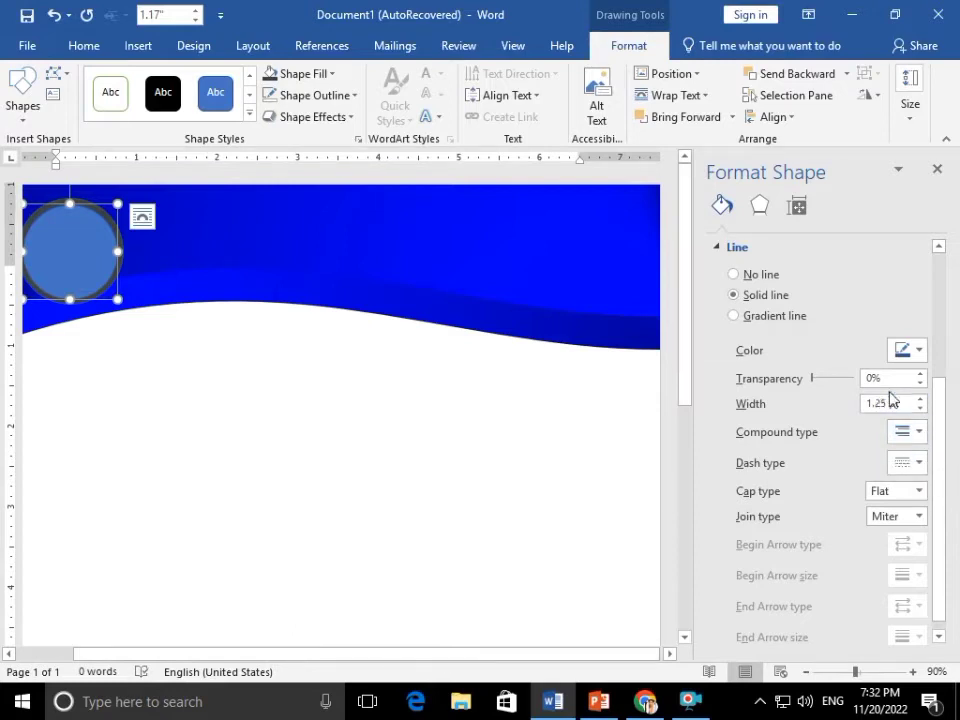
left_click(312, 95)
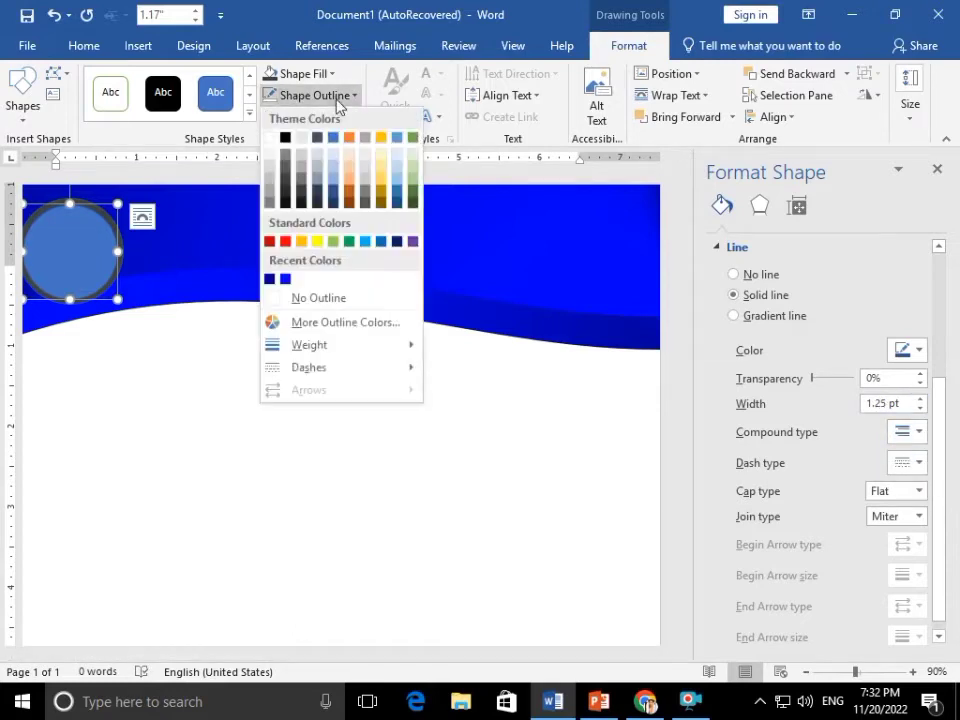
left_click(271, 138)
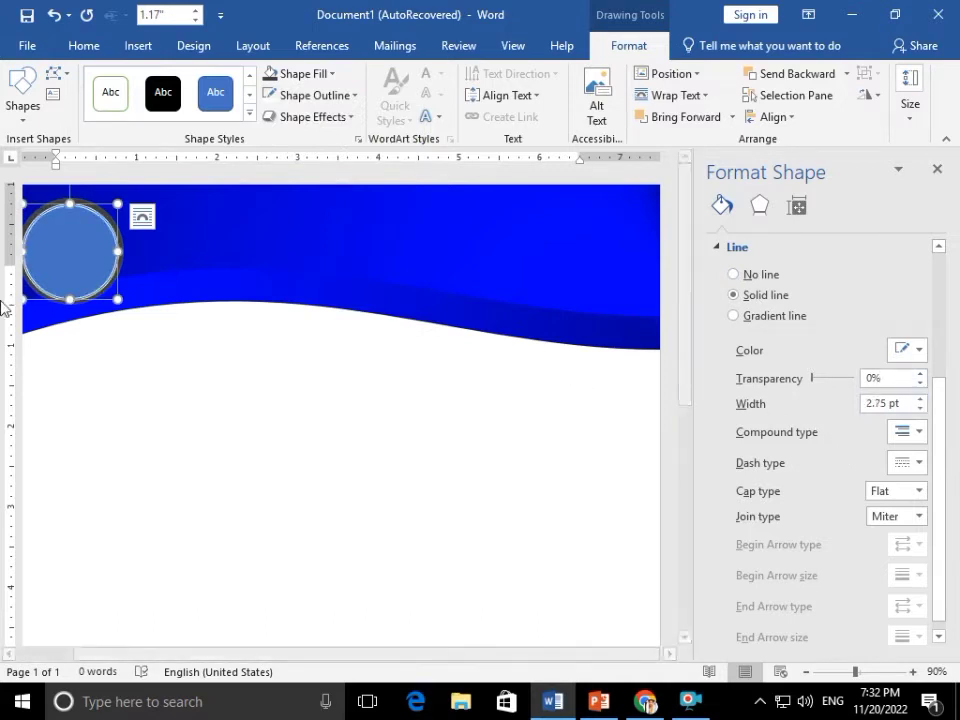
left_click(303, 74)
Fill the circle with the team-member-2.jpg photo from file and close the formatting pane
left_click(332, 331)
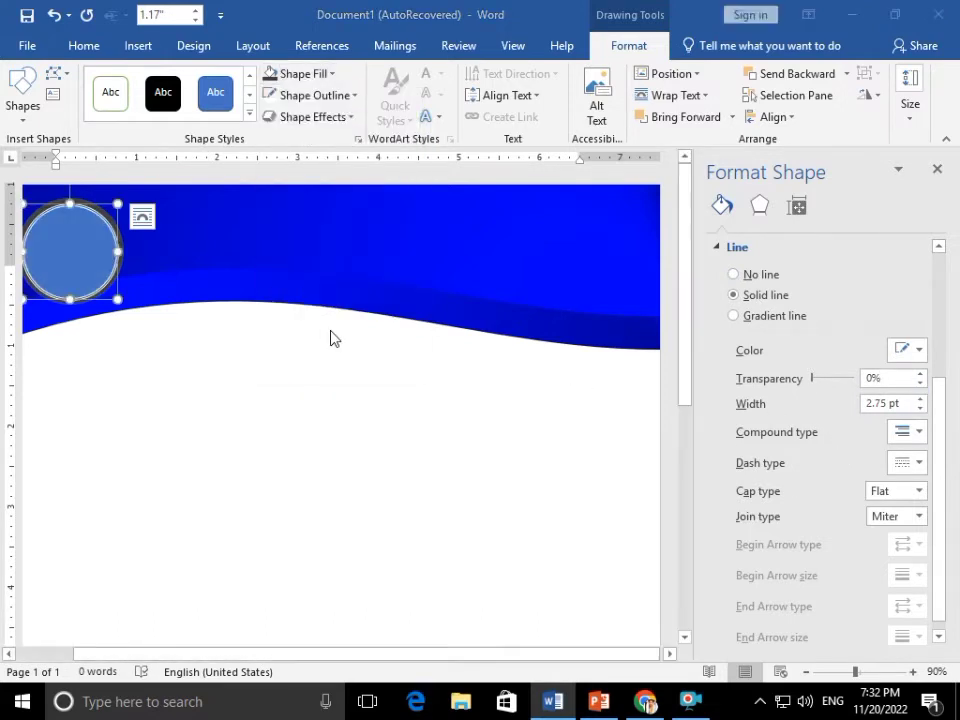
left_click(300, 318)
scroll(283, 259, "down", 5)
scroll(283, 259, "down", 3)
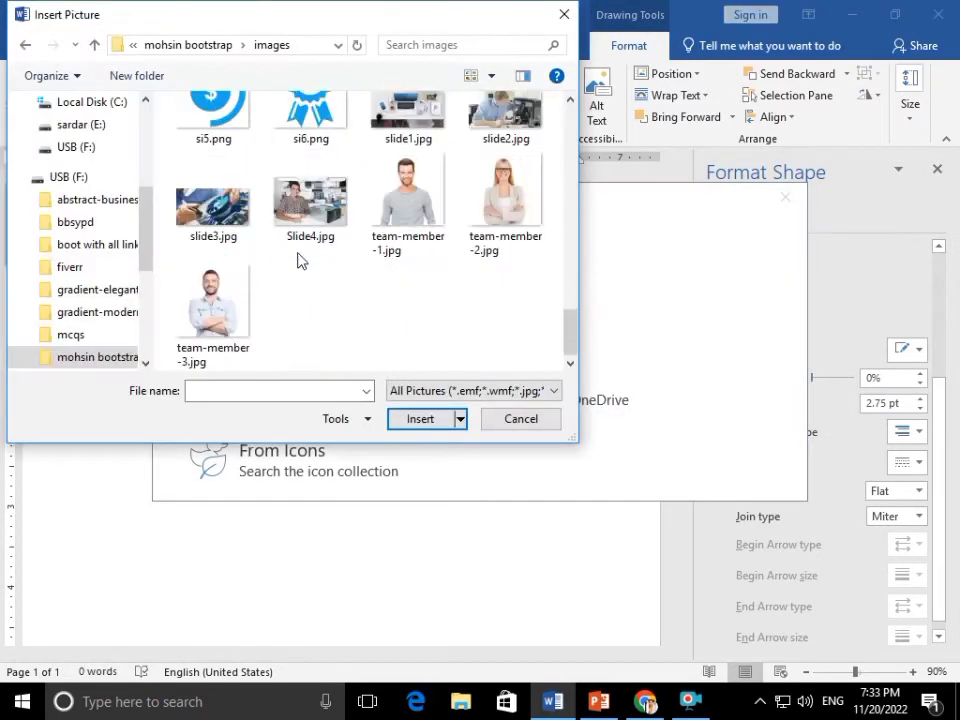
left_click(504, 200)
left_click(420, 418)
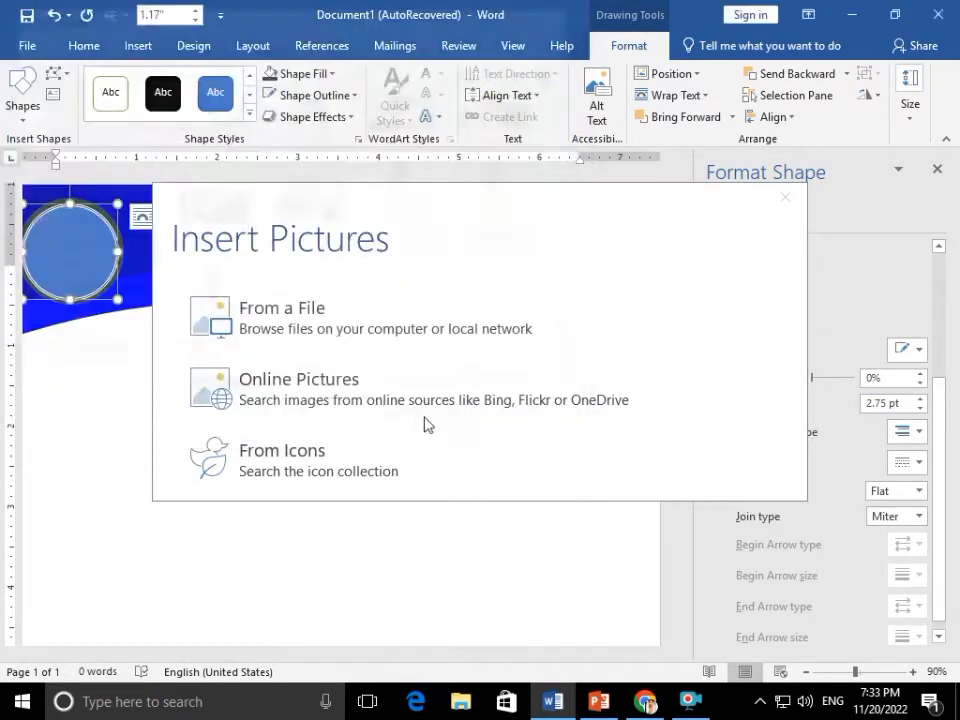
left_click(350, 403)
scroll(350, 403, "down", 3)
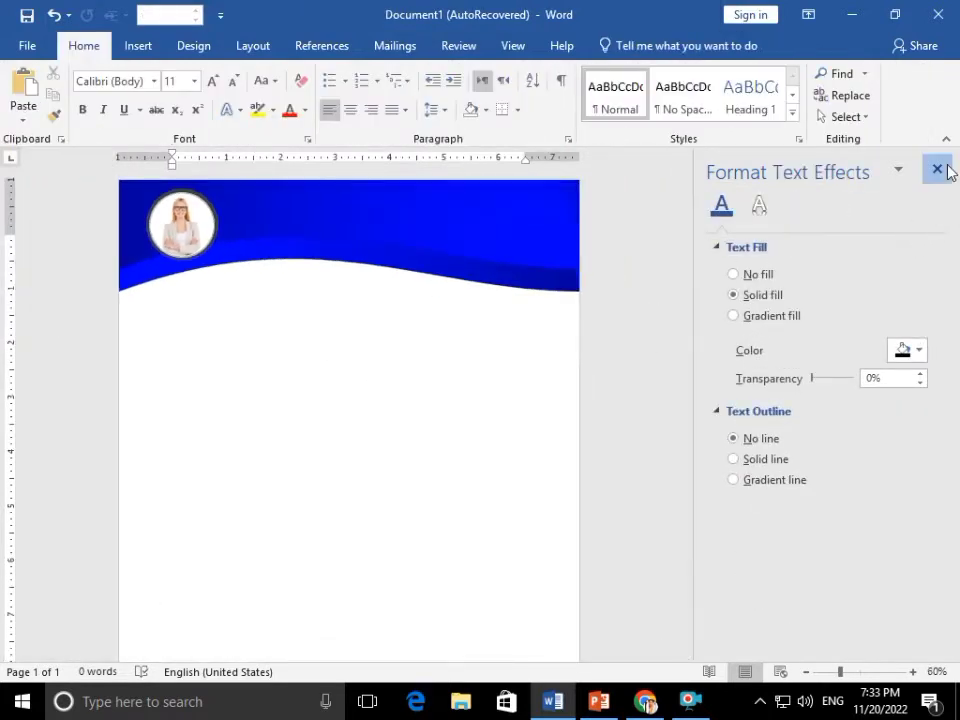
left_click(937, 169)
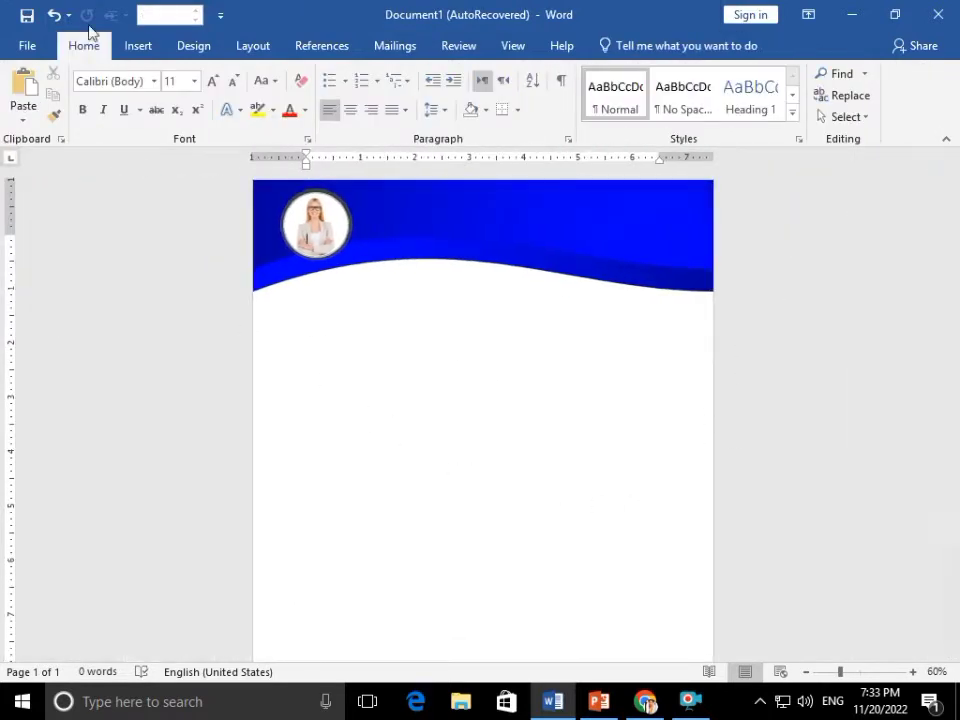
left_click(138, 45)
left_click(140, 117)
Insert a WordArt and replace its placeholder with 'Shb compute'
left_click(741, 100)
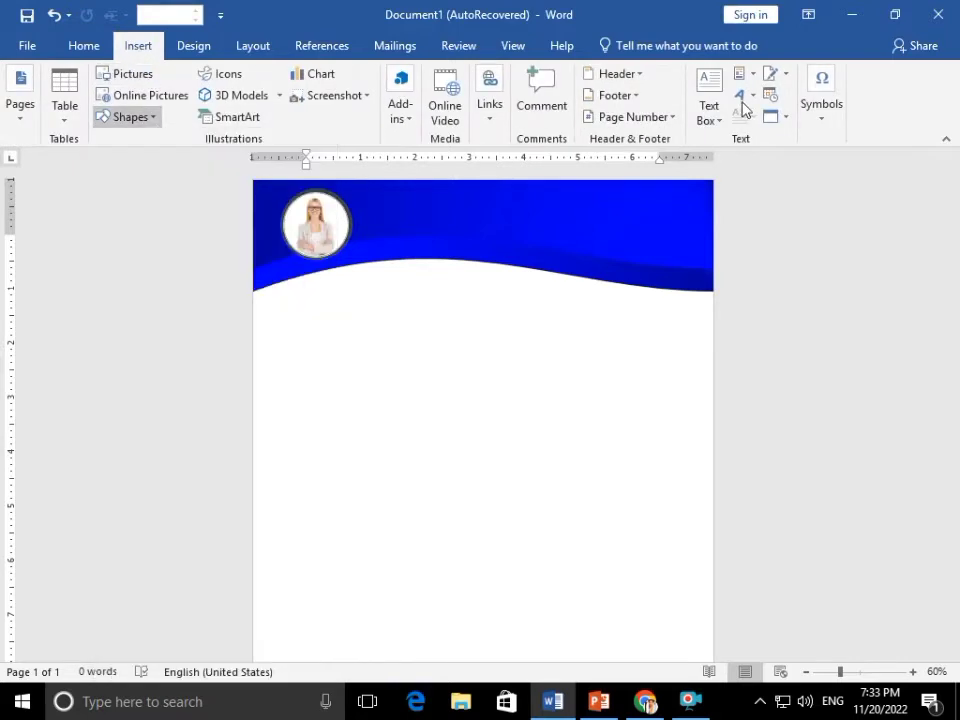
left_click(741, 100)
left_click(752, 184)
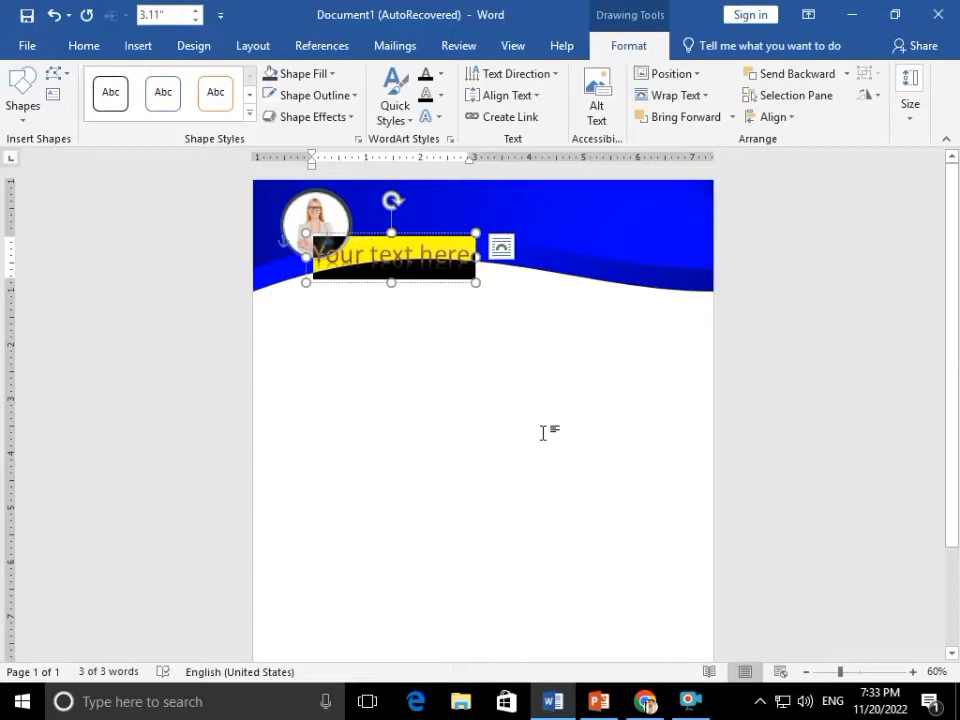
key("Delete")
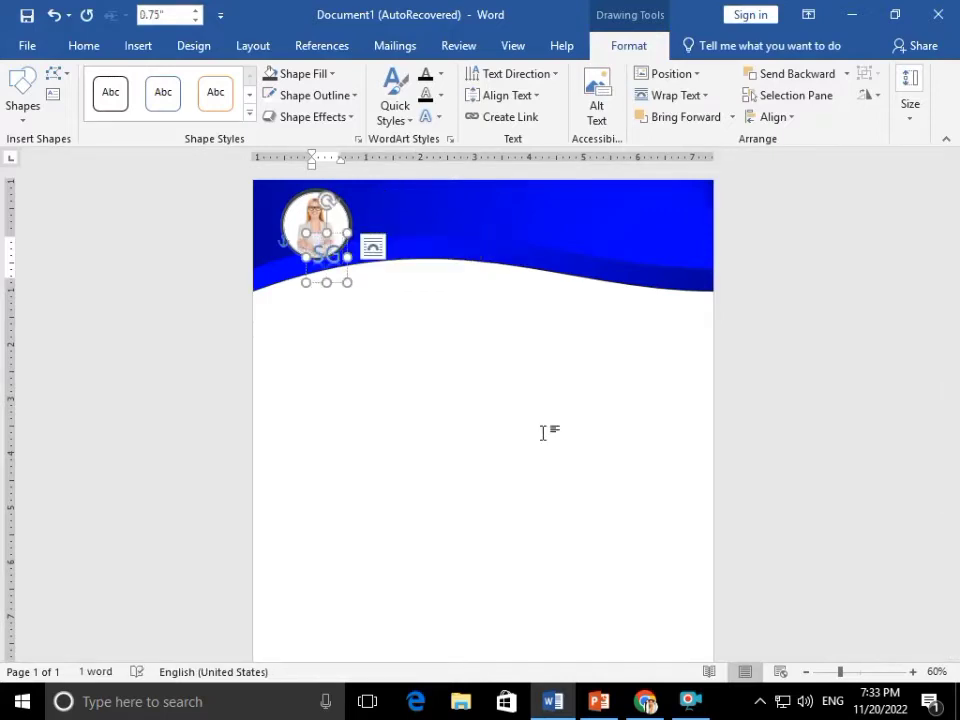
type("Shb cio")
key("BackSpace")
key("BackSpace")
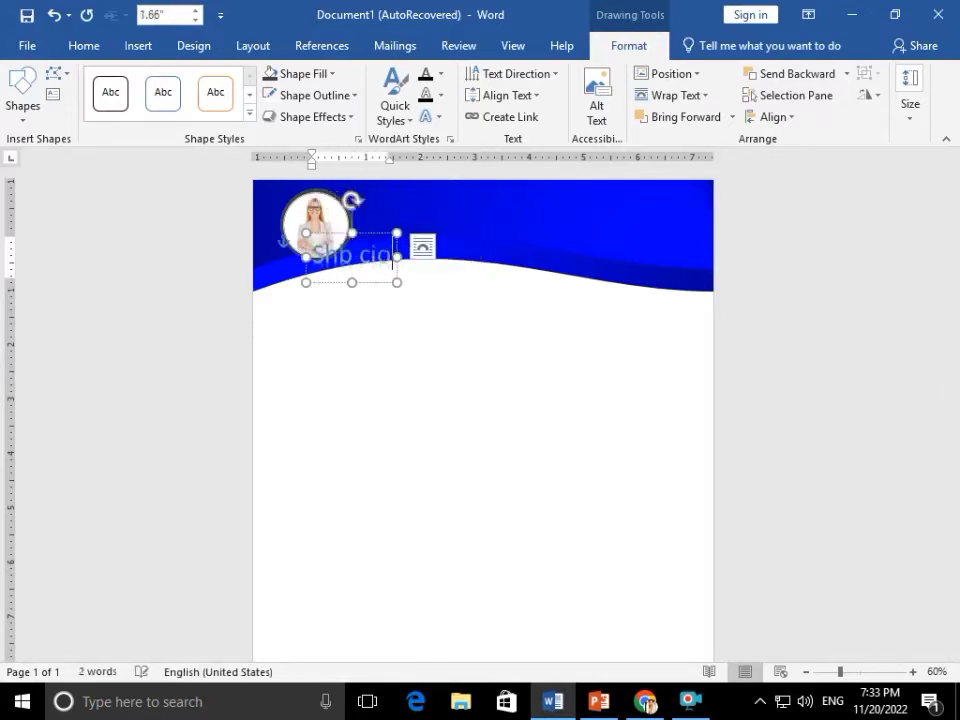
type("ompute")
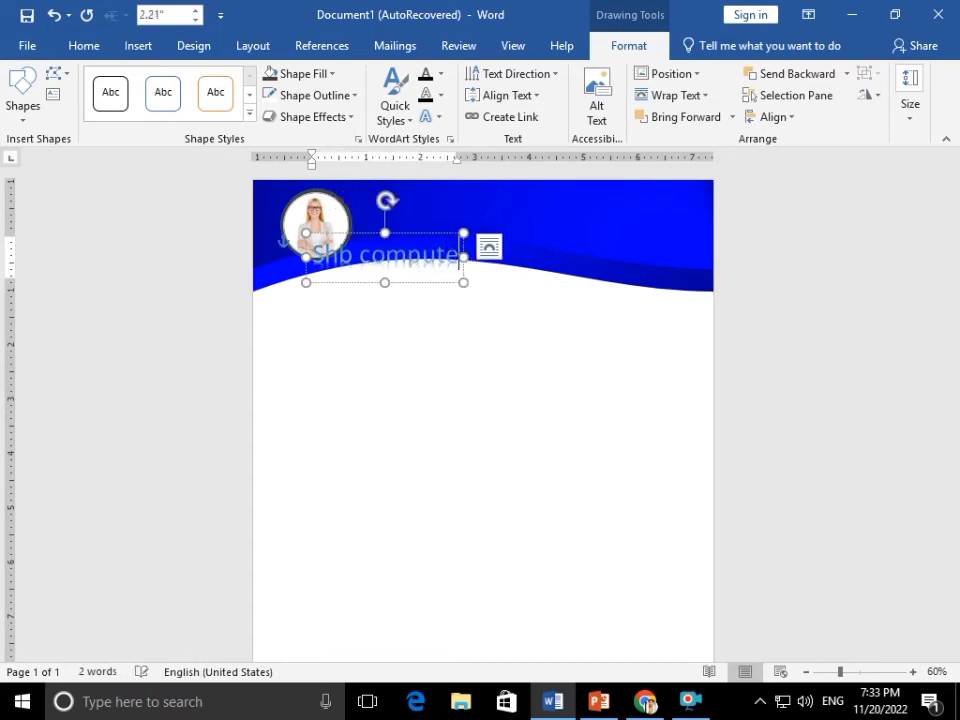
Set the company name's font to Forte and move it to the banner's top right
key("ctrl+a")
left_click(83, 45)
left_click(153, 81)
scroll(144, 549, "down", 3)
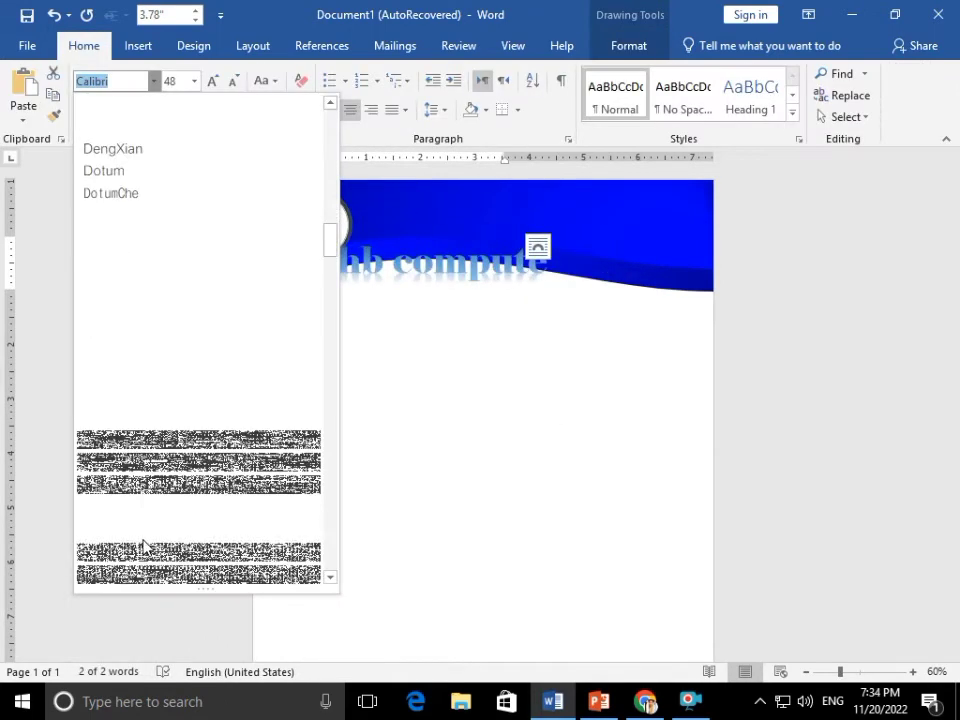
left_click(148, 510)
left_click_drag(378, 234, 509, 170)
Apply a white text effect style to the 'Shb compute' WordArt
left_click(258, 109)
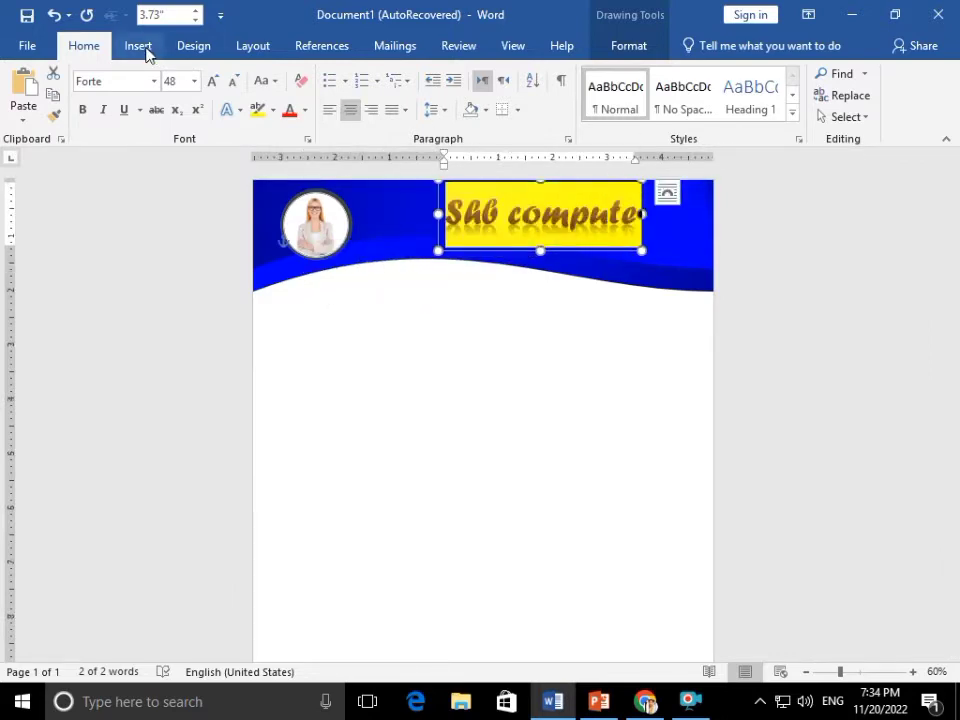
left_click(228, 109)
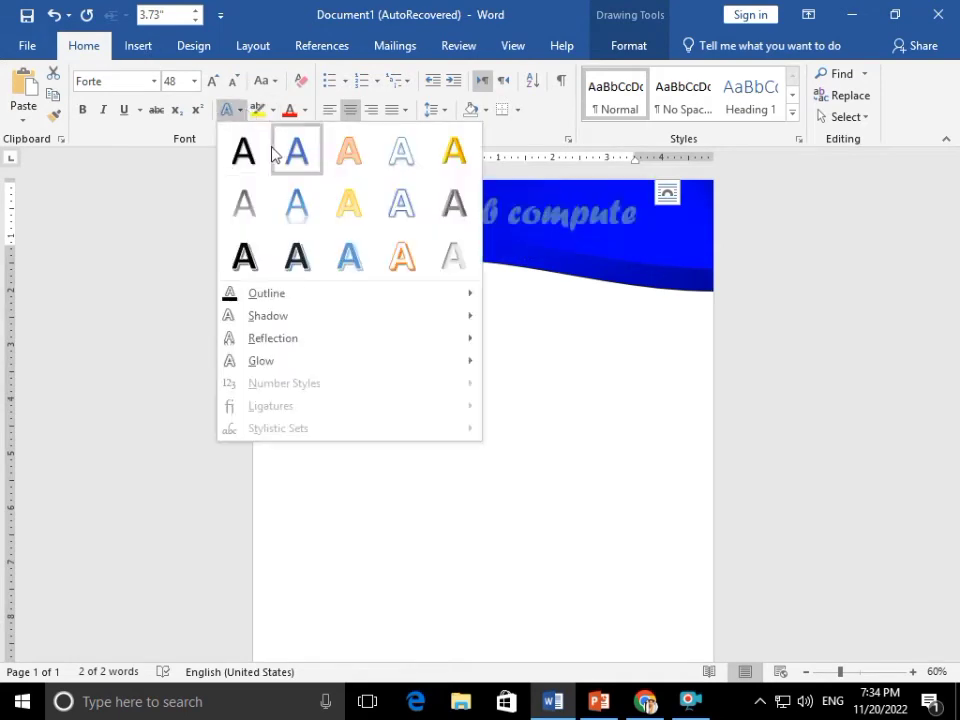
left_click(407, 165)
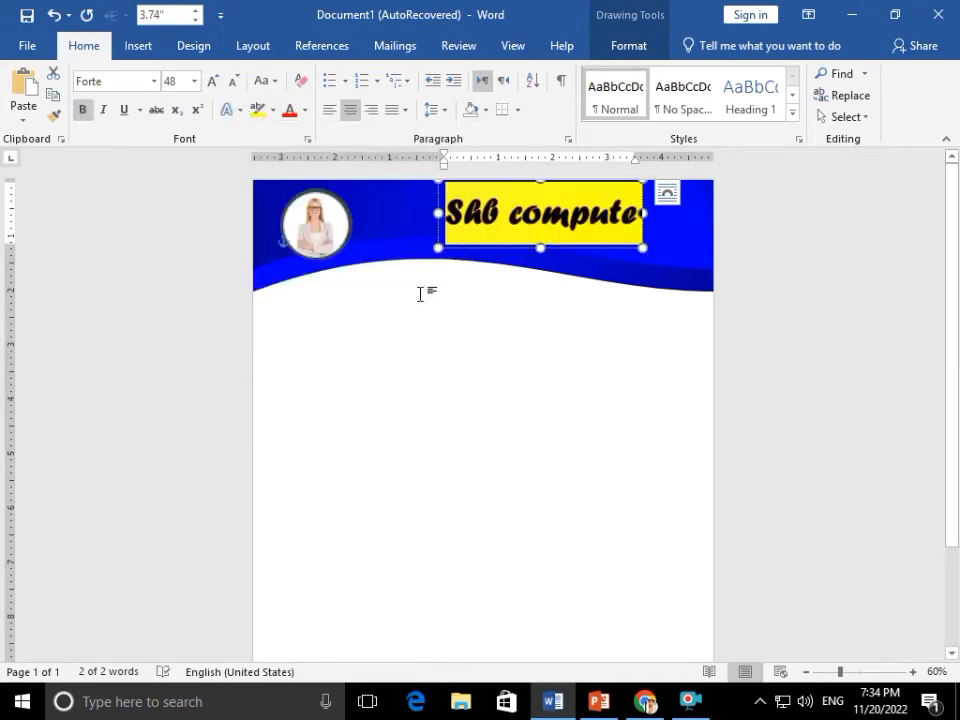
left_click(420, 293)
left_click(137, 45)
Draw a straight line across the banner from the photo to the right edge
left_click(150, 117)
left_click(162, 177)
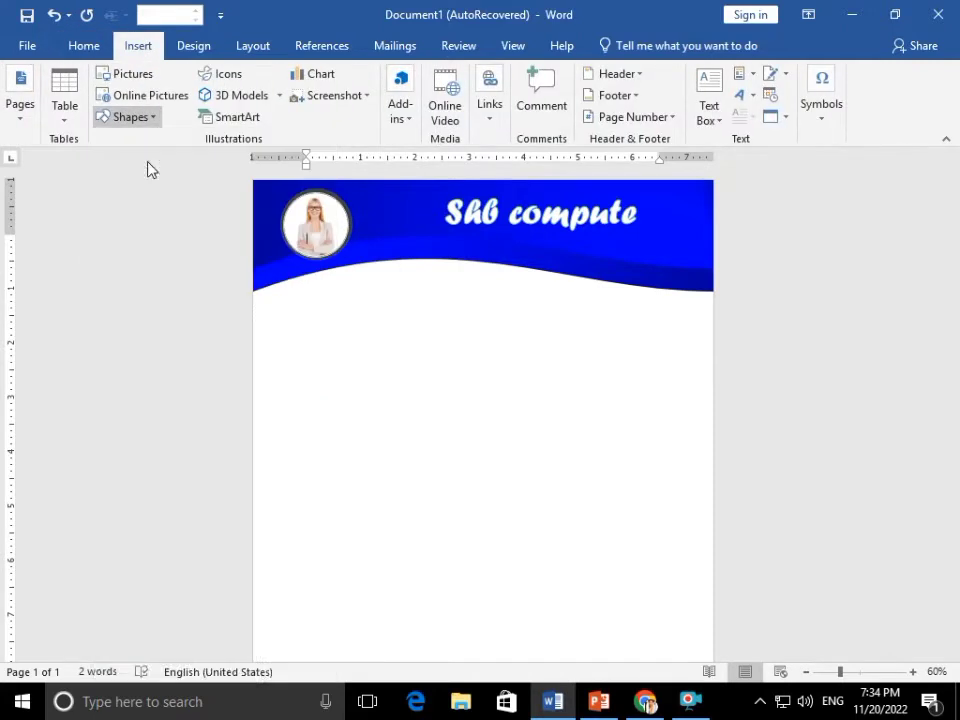
left_click_drag(351, 225, 651, 232)
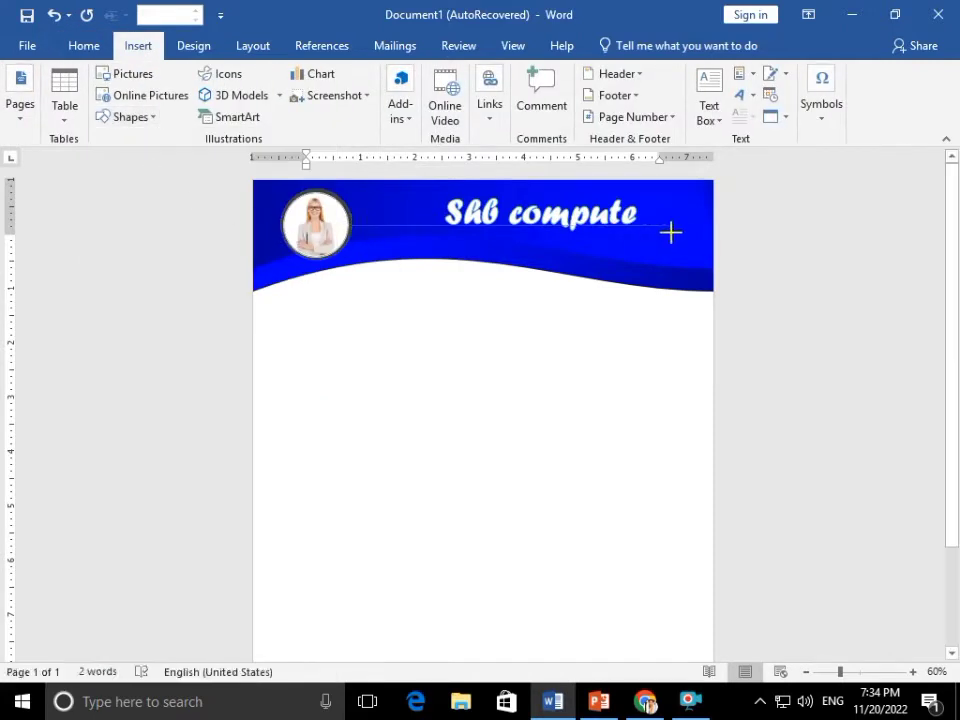
left_click_drag(709, 231, 711, 231)
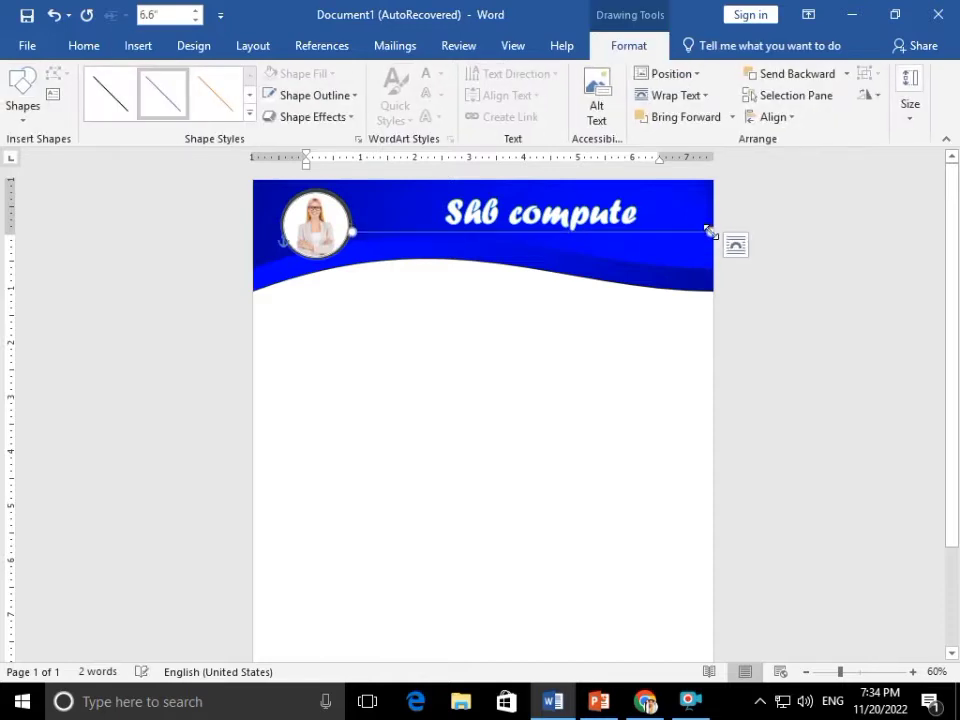
left_click(589, 210)
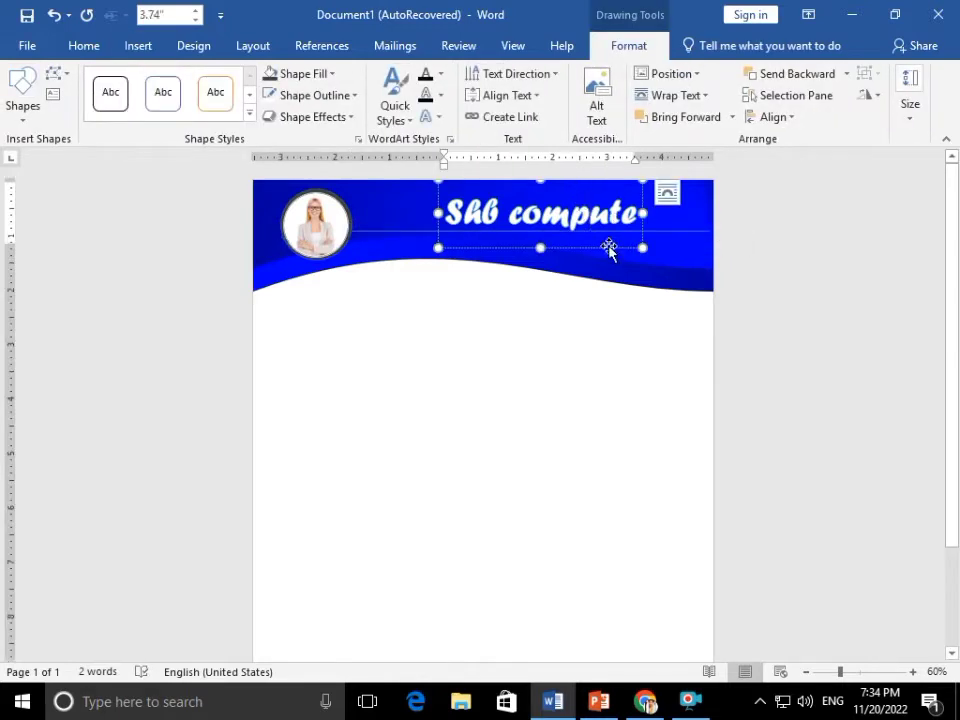
left_click(678, 232)
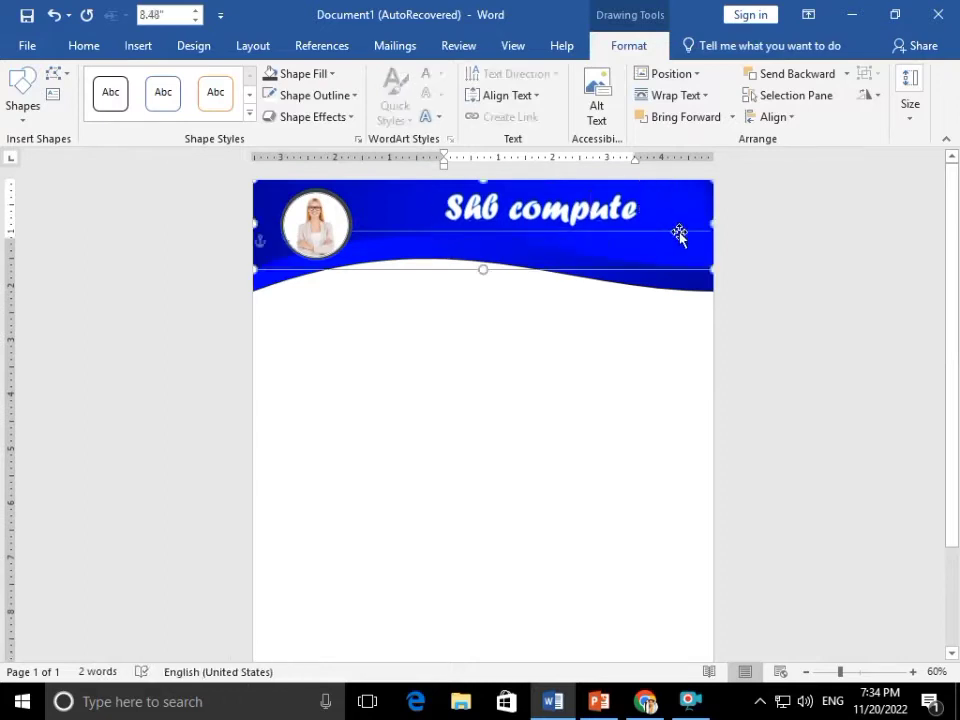
Make the line under the company name 3 pt thick and light grey
left_click(573, 346)
left_click(433, 231)
double_click(428, 232)
left_click(311, 94)
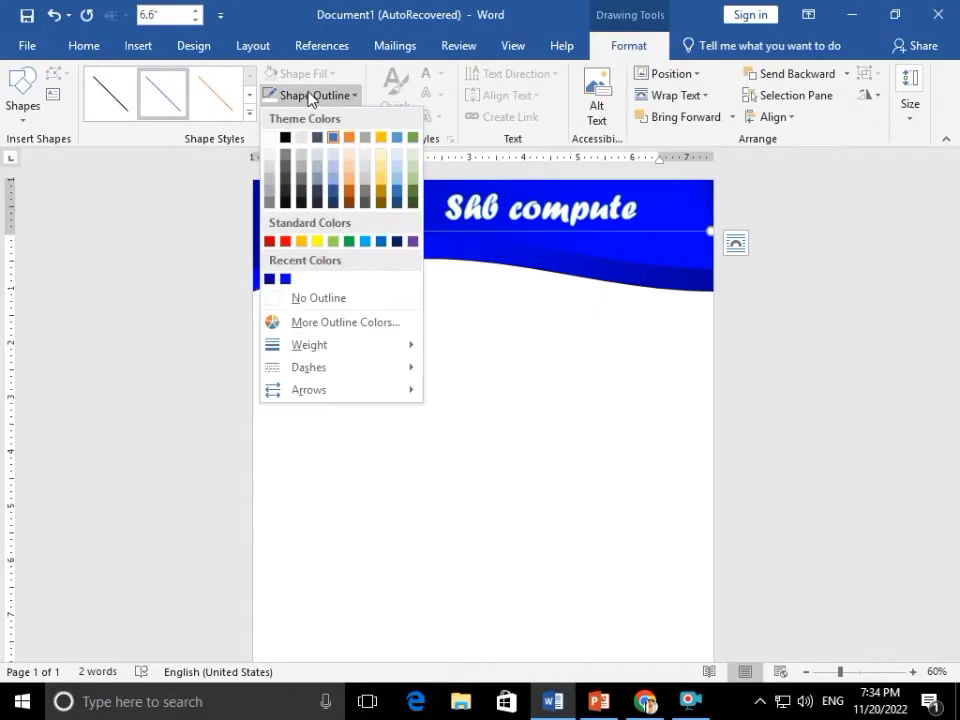
mouse_move(321, 346)
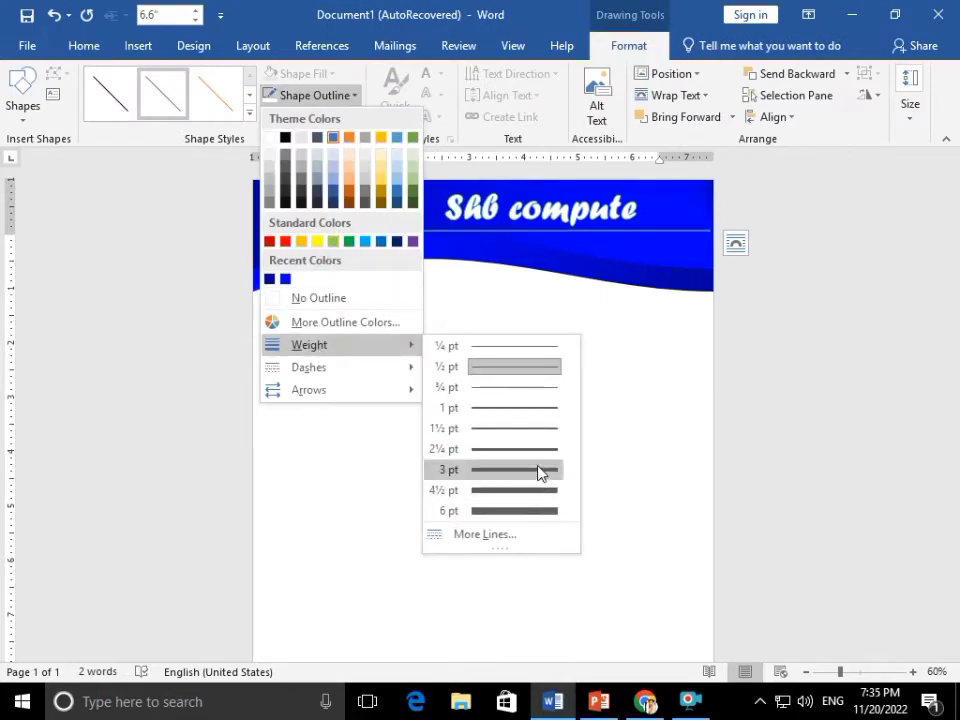
left_click(540, 473)
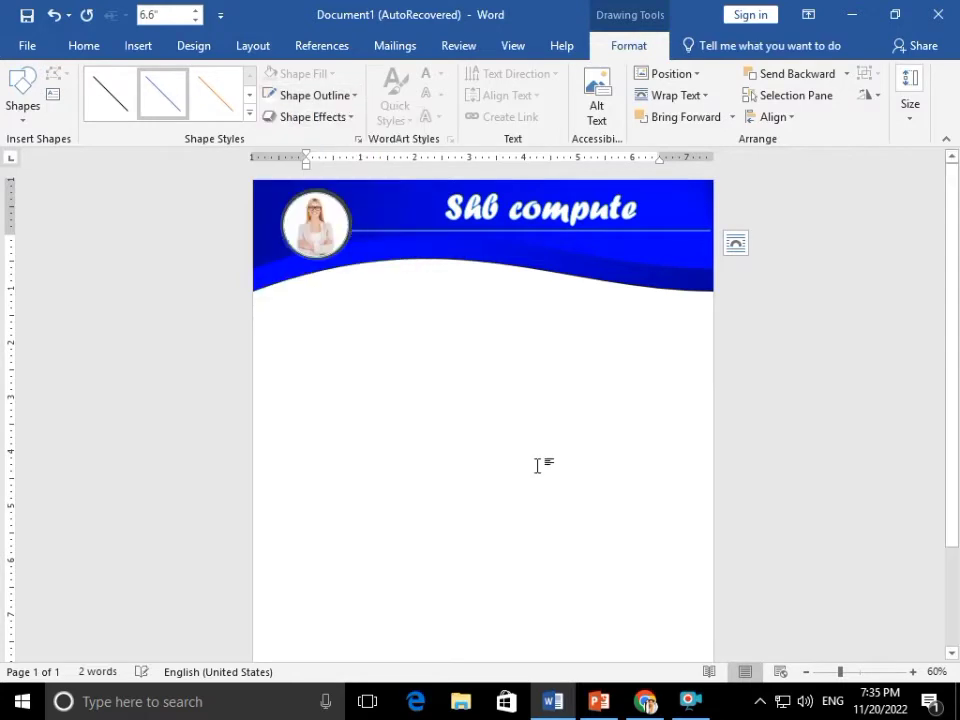
left_click(303, 96)
left_click(278, 168)
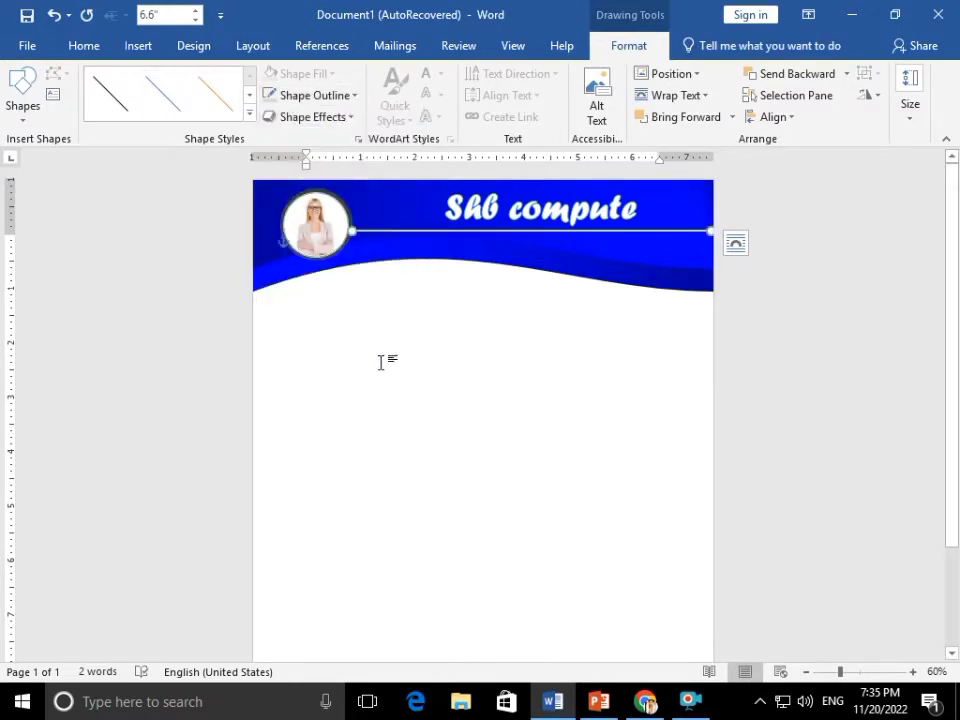
left_click(418, 379)
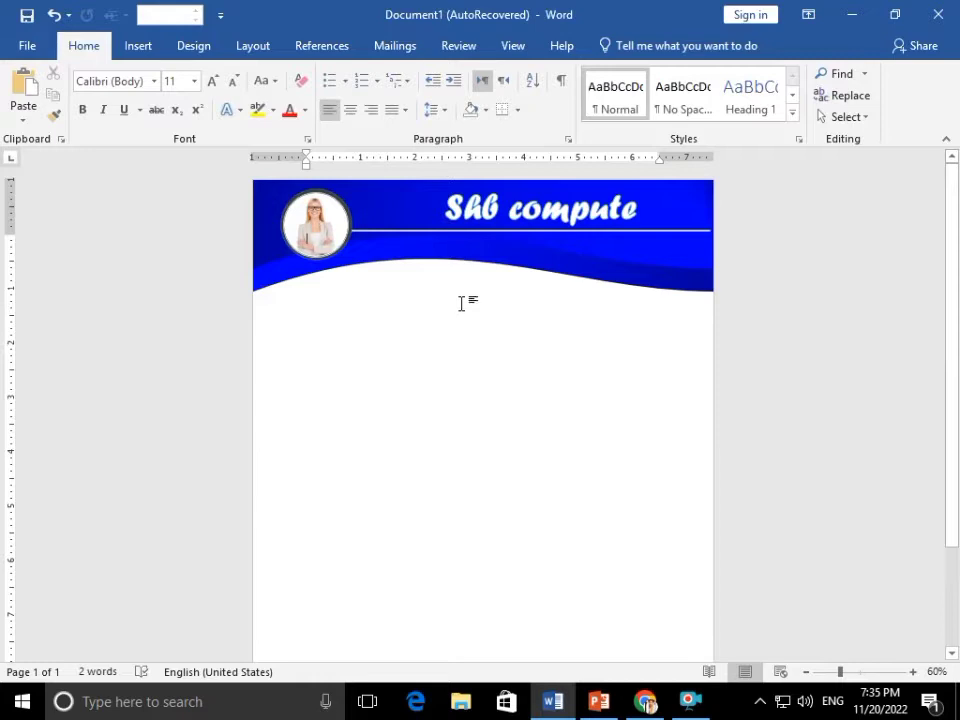
Insert a new WordArt at mid-page left and turn it into an enlarged letter C
left_click(138, 46)
left_click(135, 117)
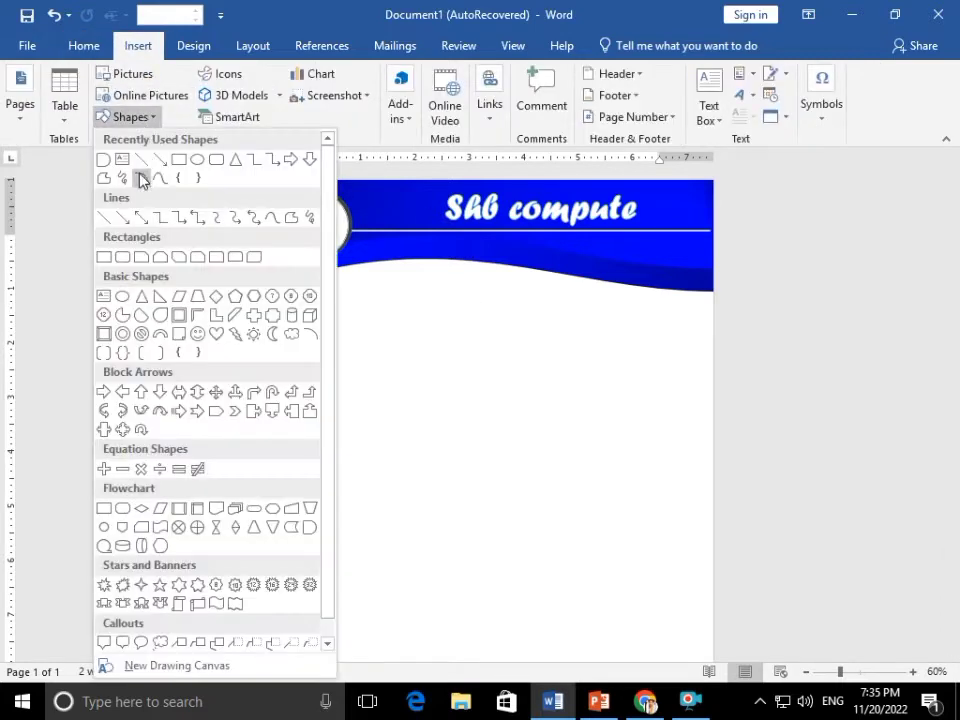
left_click(740, 94)
left_click(740, 94)
left_click(727, 150)
left_click_drag(402, 282, 452, 411)
left_click(455, 393)
key("ctrl+a")
key("BackSpace")
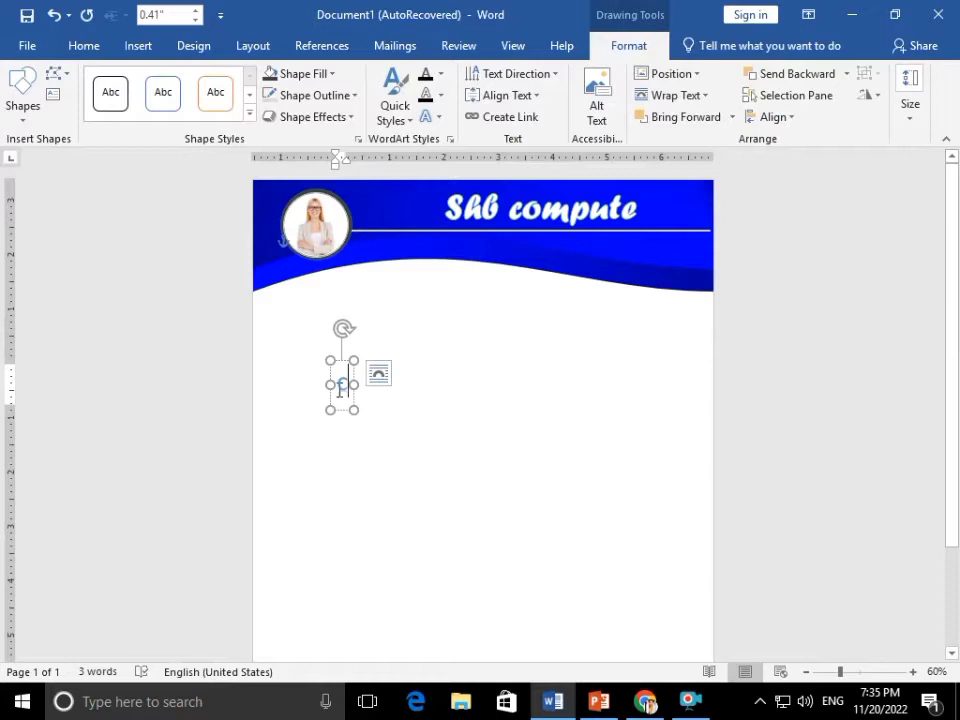
key("ctrl+a")
key("ctrl+shift+period")
key("ctrl+shift+period")
key("ctrl+shift+period")
key("ctrl+shift+period")
key("ctrl+shift+period")
key("ctrl+shift+period")
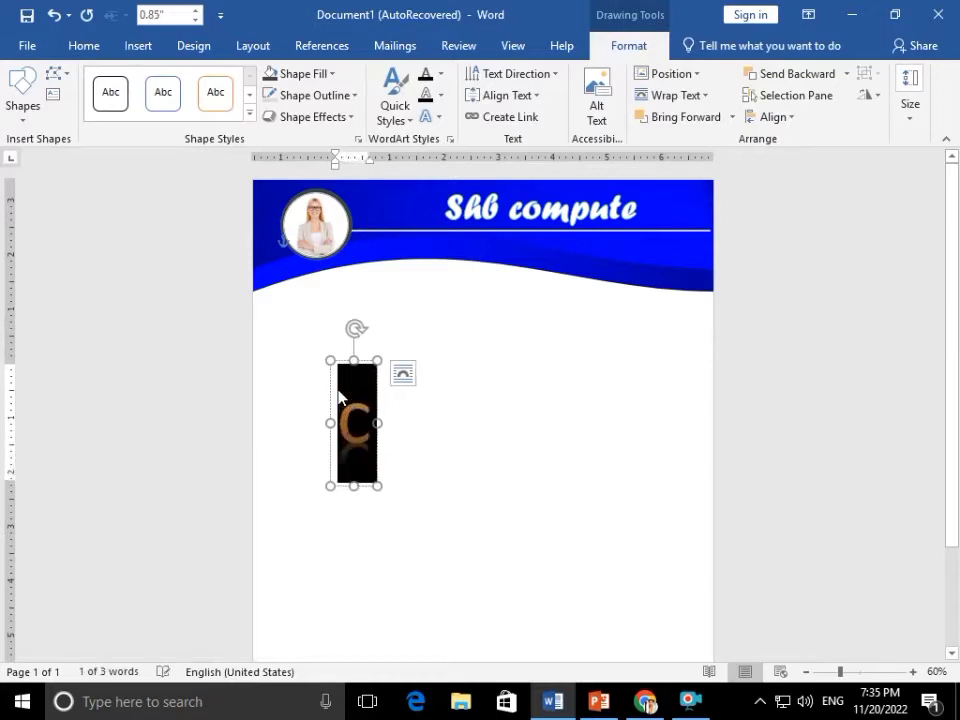
Set the letter C's font to Colonna MT
left_click(455, 383)
left_click(366, 386)
left_click(363, 364)
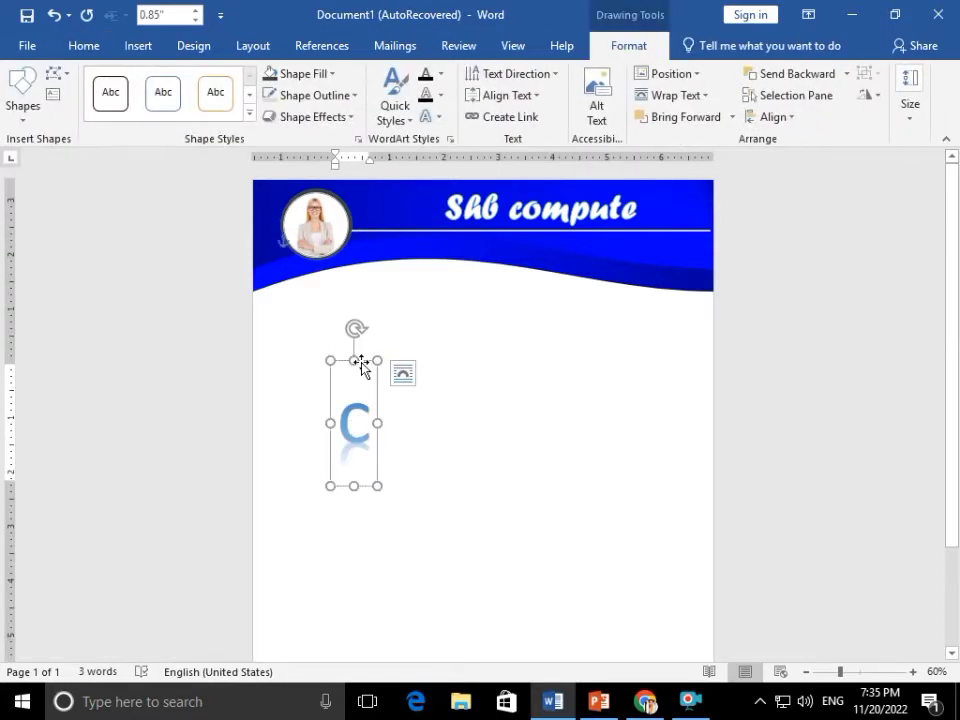
left_click(108, 46)
left_click(154, 82)
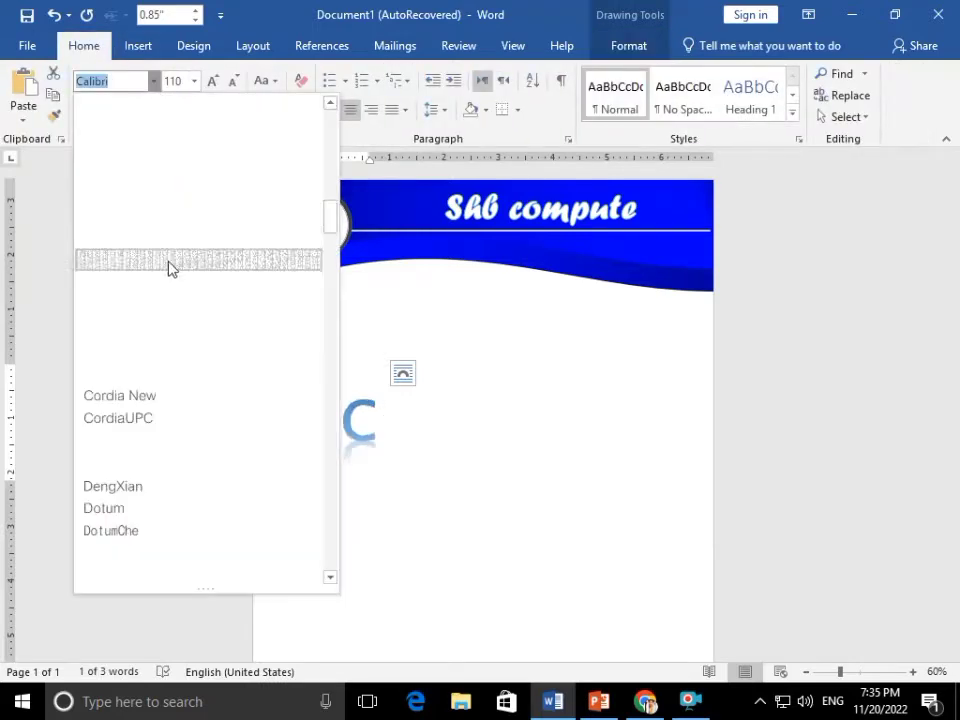
left_click(170, 211)
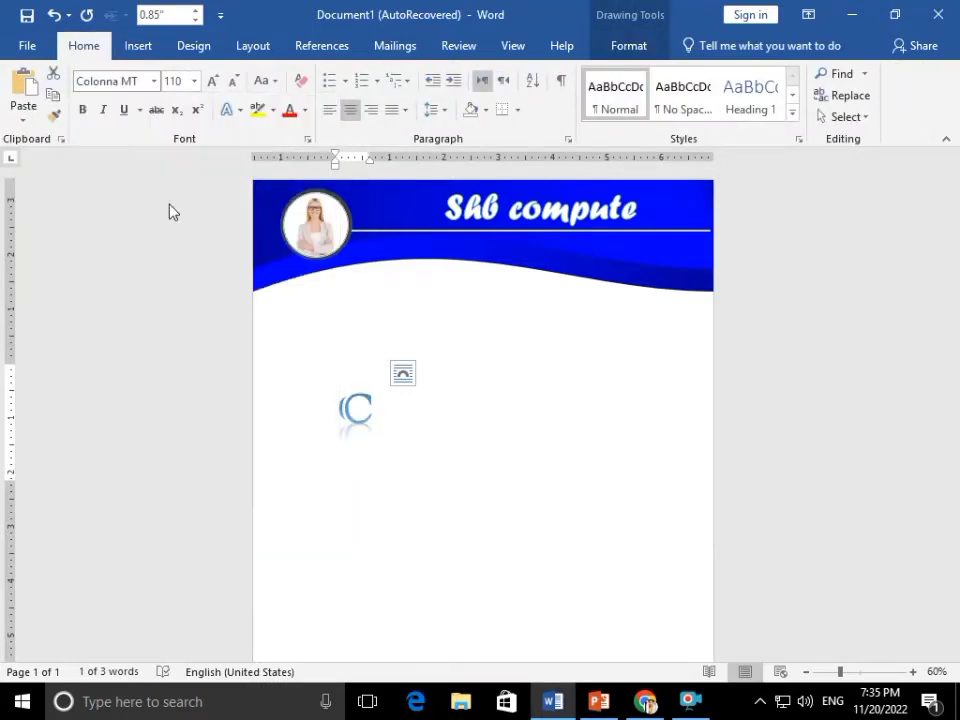
Enlarge the C to 130 pt and apply a warp transform text effect
left_click(365, 356)
left_click_drag(366, 393, 337, 407)
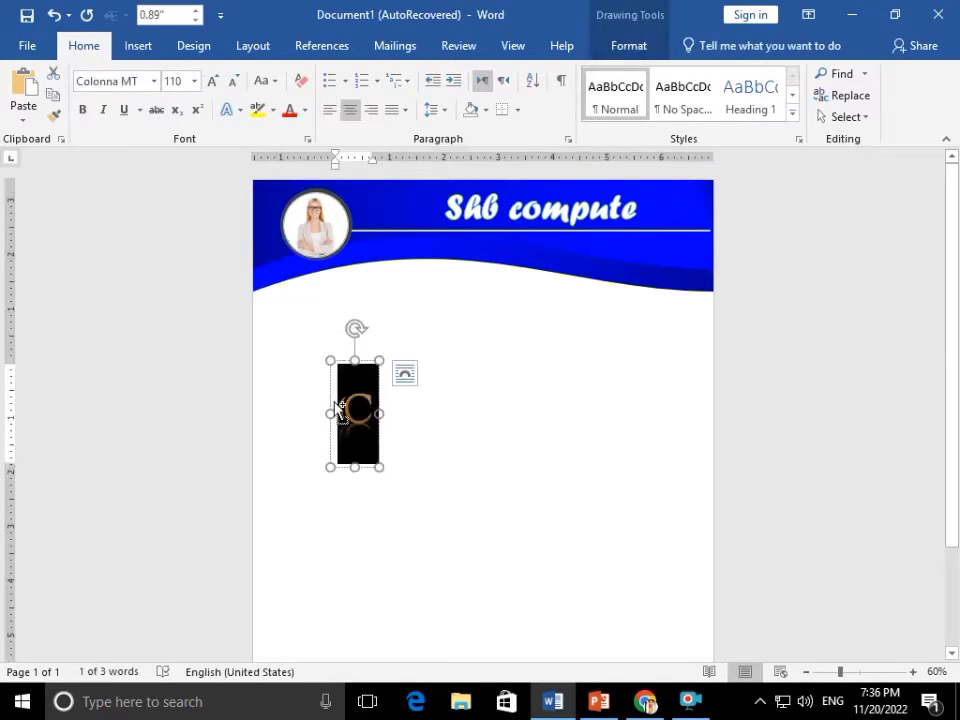
key("ctrl+shift+period")
key("ctrl+shift+period")
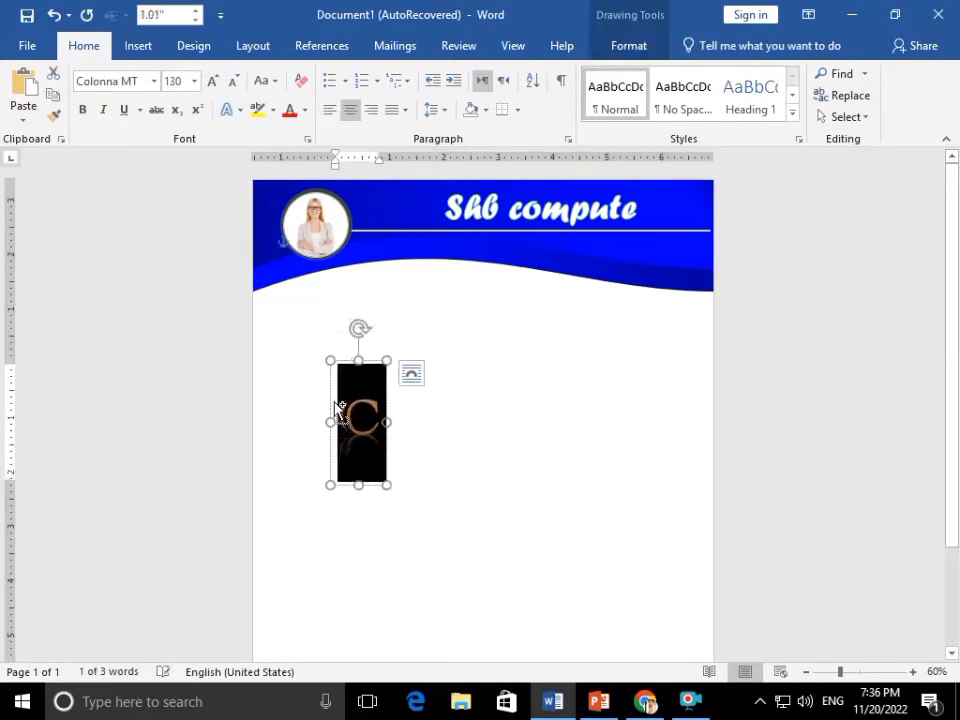
left_click(650, 47)
left_click(431, 117)
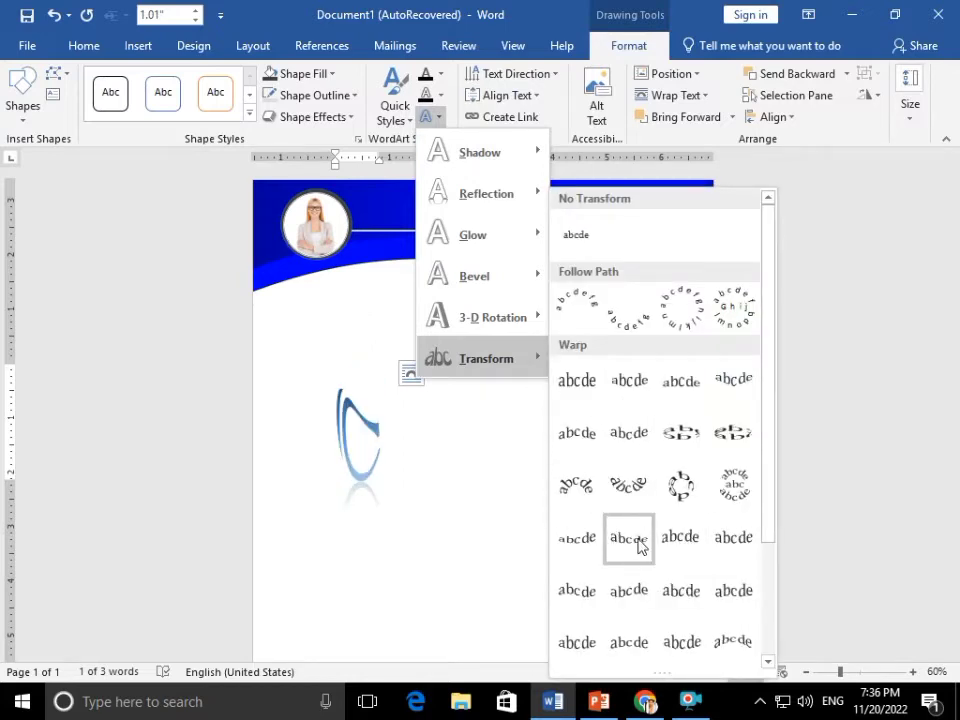
left_click(628, 590)
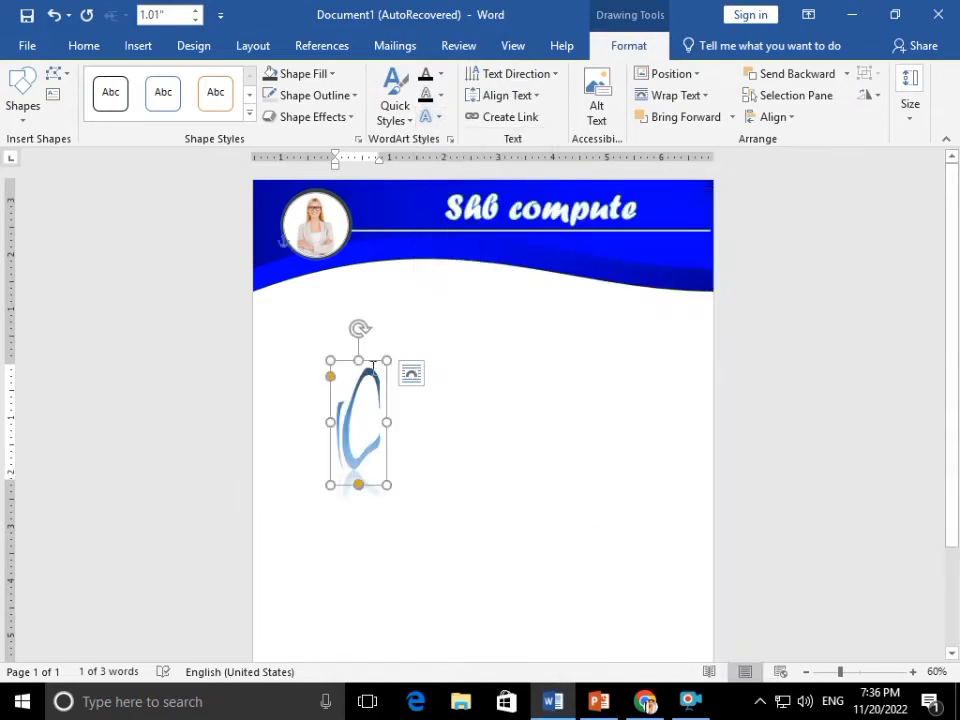
Copy the C, retype the copy as V, and overlap it slightly lower than the C
left_click_drag(377, 360, 476, 360, "ctrl")
double_click(471, 412)
type("V")
left_click(542, 334)
left_click(456, 376)
left_click_drag(459, 358, 409, 356)
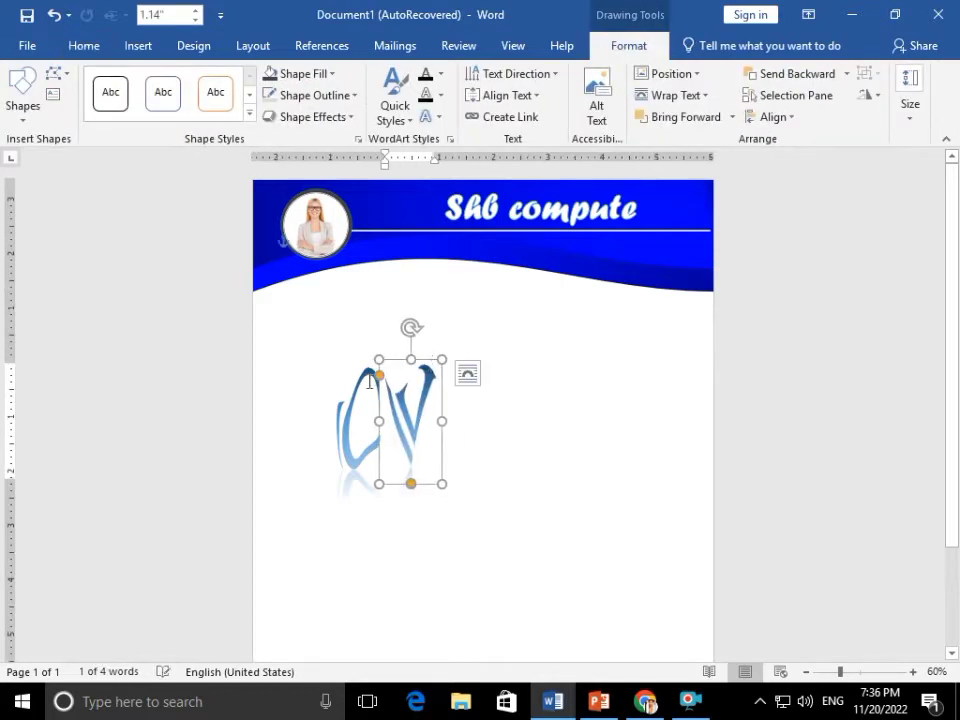
double_click(400, 384)
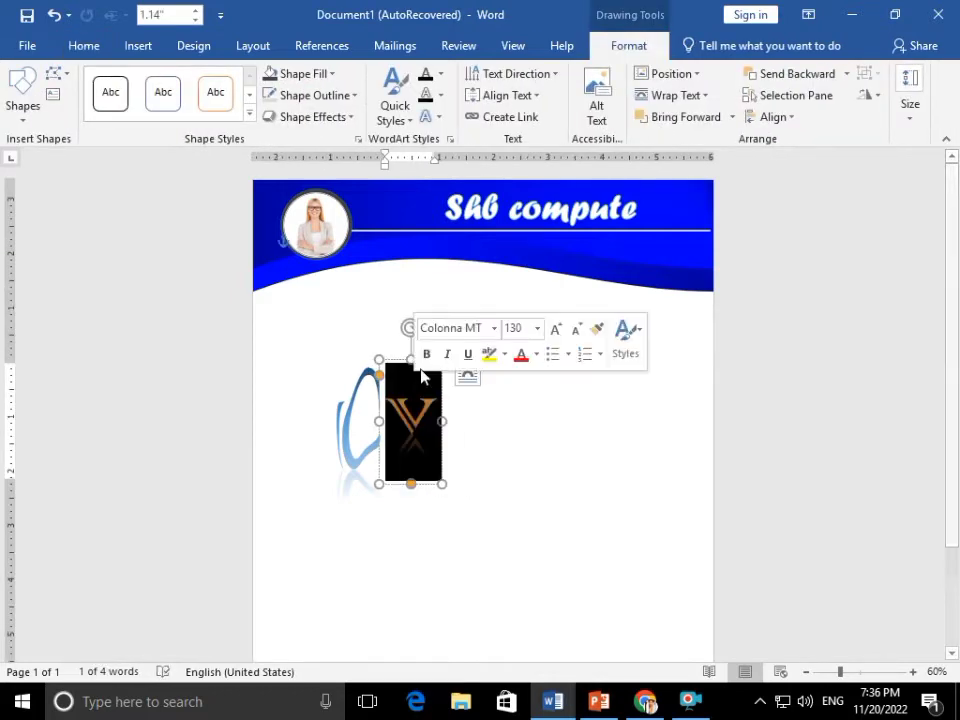
left_click_drag(391, 366, 387, 417)
left_click(379, 386, "shift")
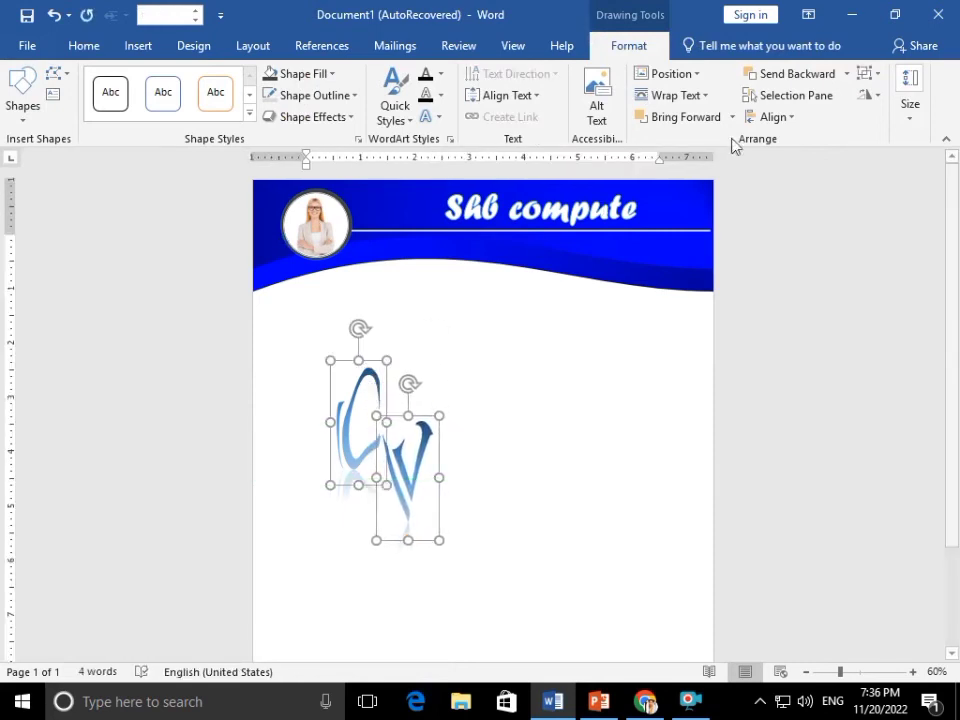
Group the C and V WordArt letters into one object and shrink it
left_click(867, 73)
left_click(900, 96)
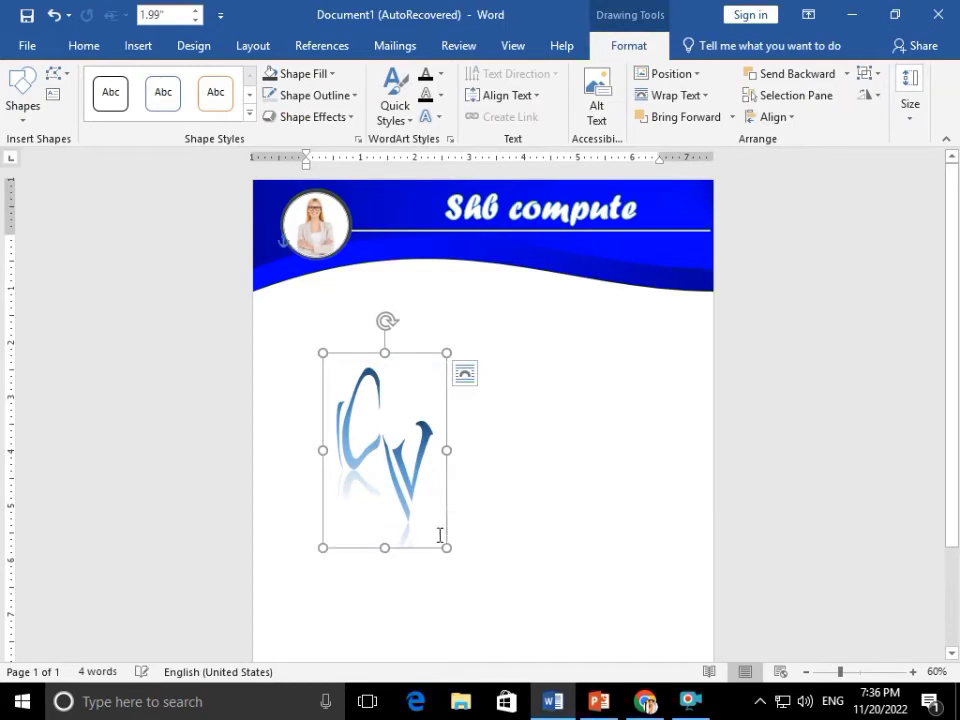
left_click_drag(443, 541, 421, 508)
Change the font colour of both the C and the V to white
left_click(418, 489)
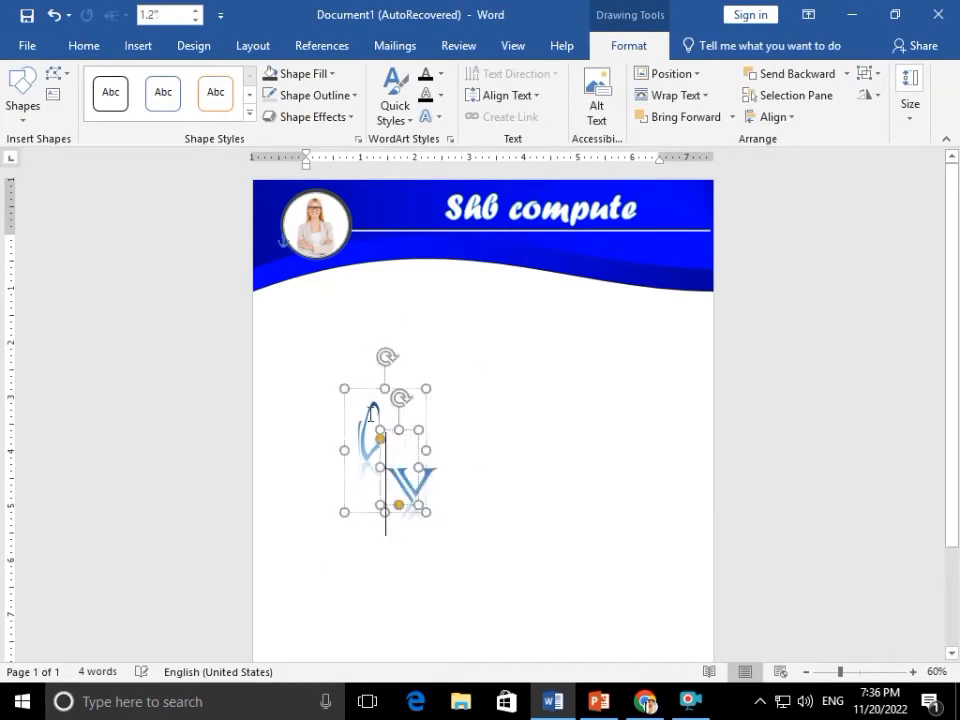
left_click(369, 414)
double_click(379, 421)
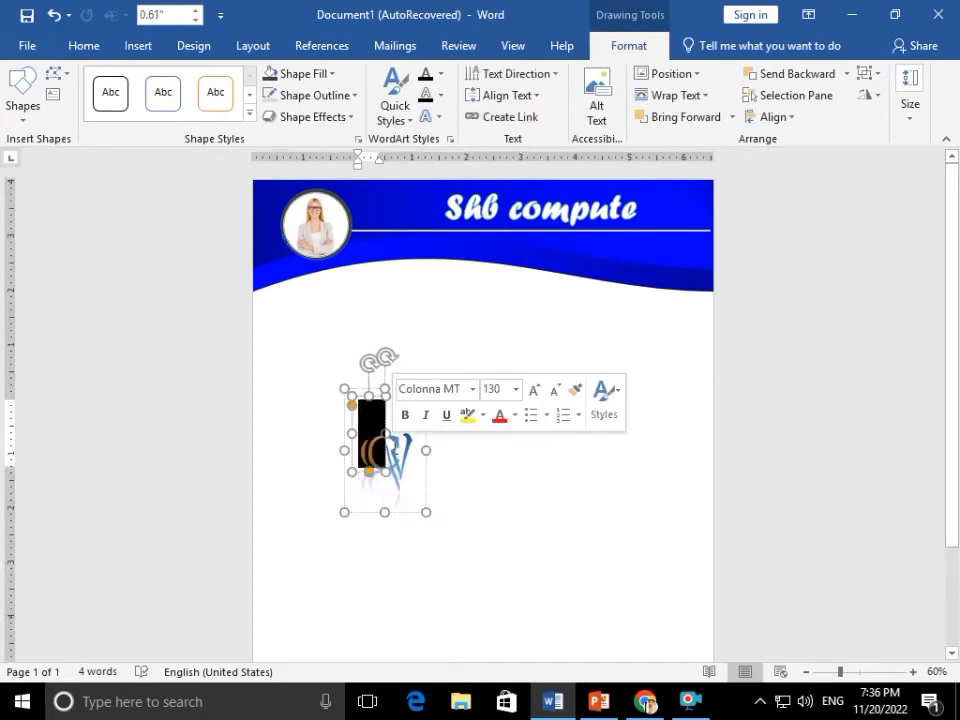
left_click(513, 417)
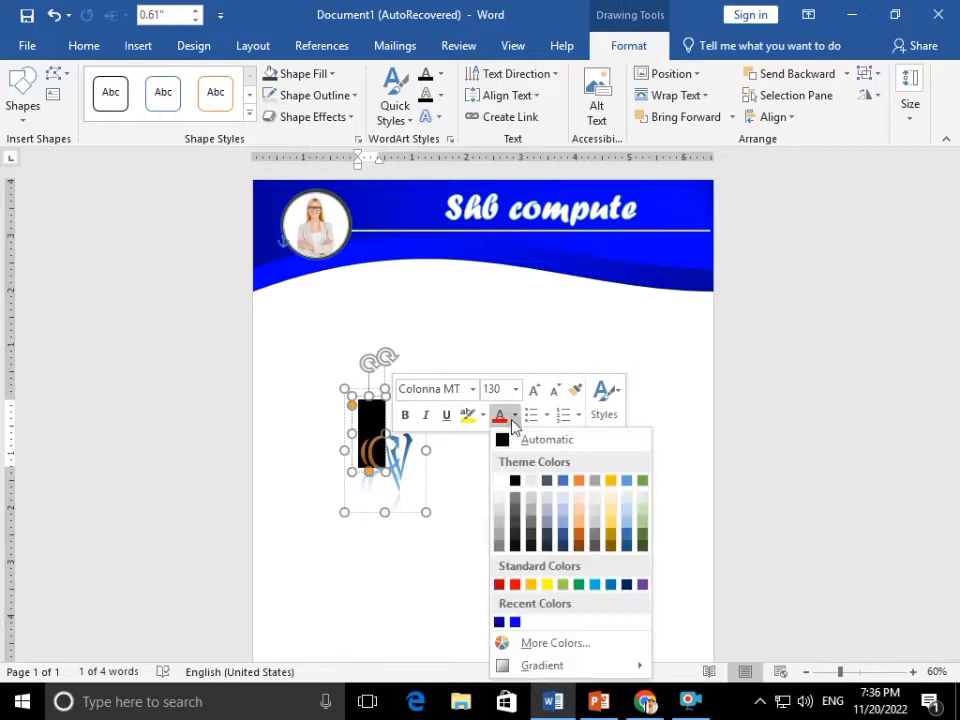
left_click(507, 481)
left_click(402, 461)
double_click(402, 461)
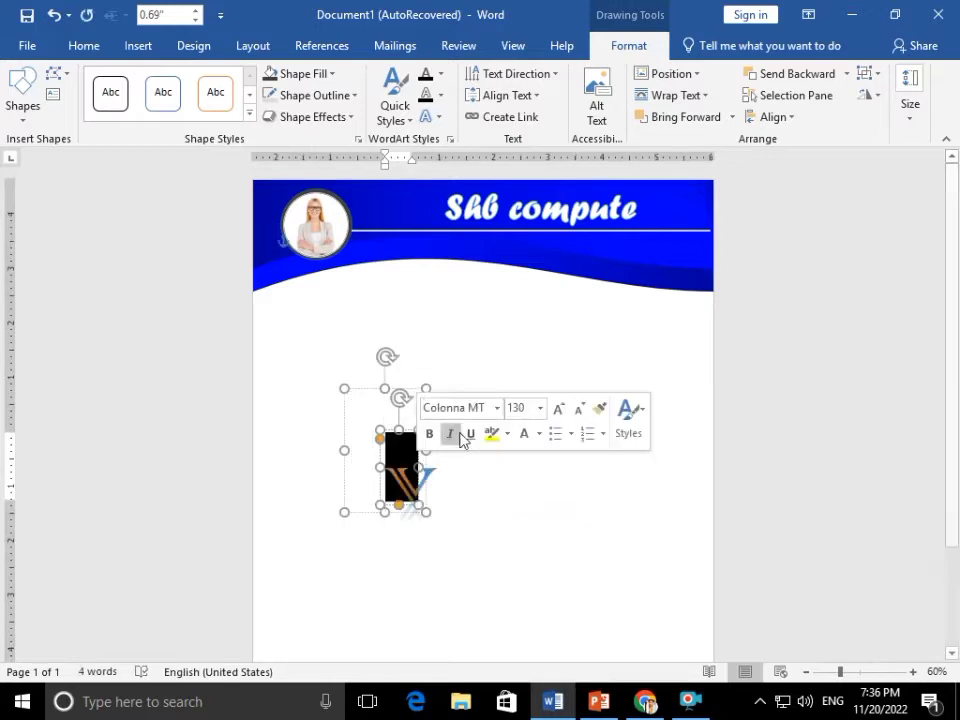
left_click(520, 443)
Move the CV monogram into the right end of the blue header
left_click_drag(365, 390, 651, 204)
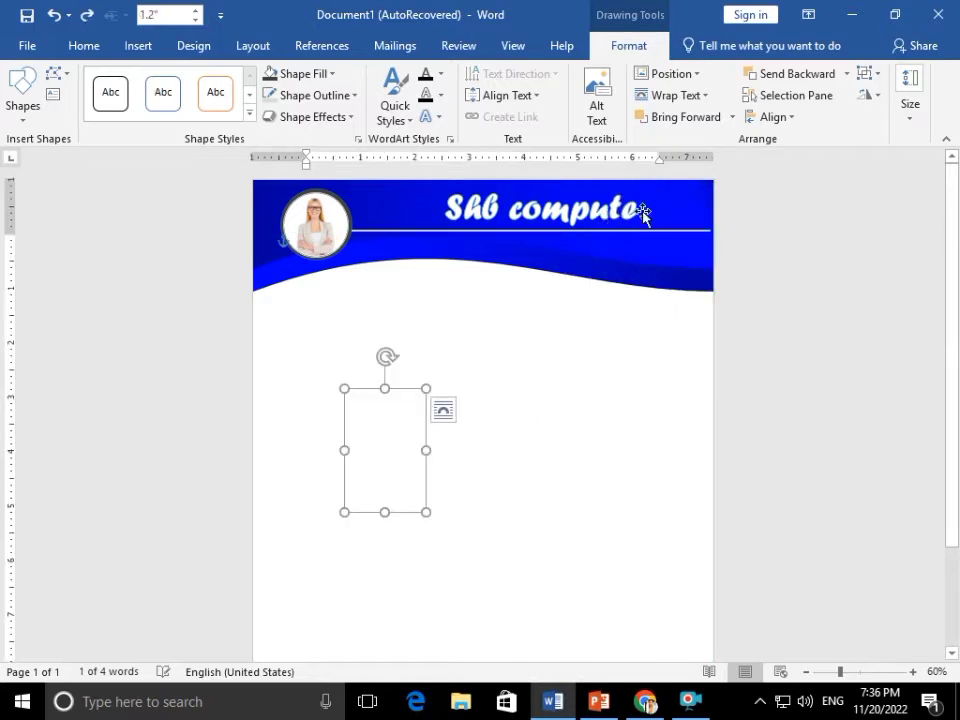
key("Up")
key("Up")
key("Up")
key("Up")
key("Up")
key("Up")
key("Up")
key("Up")
key("Up")
key("Up")
key("Up")
key("Up")
key("Up")
key("Up")
key("Up")
key("Up")
key("Up")
key("Up")
key("Up")
key("Up")
key("Right")
key("Right")
key("Right")
key("Right")
key("Right")
key("Right")
key("Right")
key("Right")
key("Right")
key("Right")
key("Right")
key("Right")
key("Right")
key("Right")
key("Right")
key("Right")
key("Right")
key("Right")
key("Right")
key("Right")
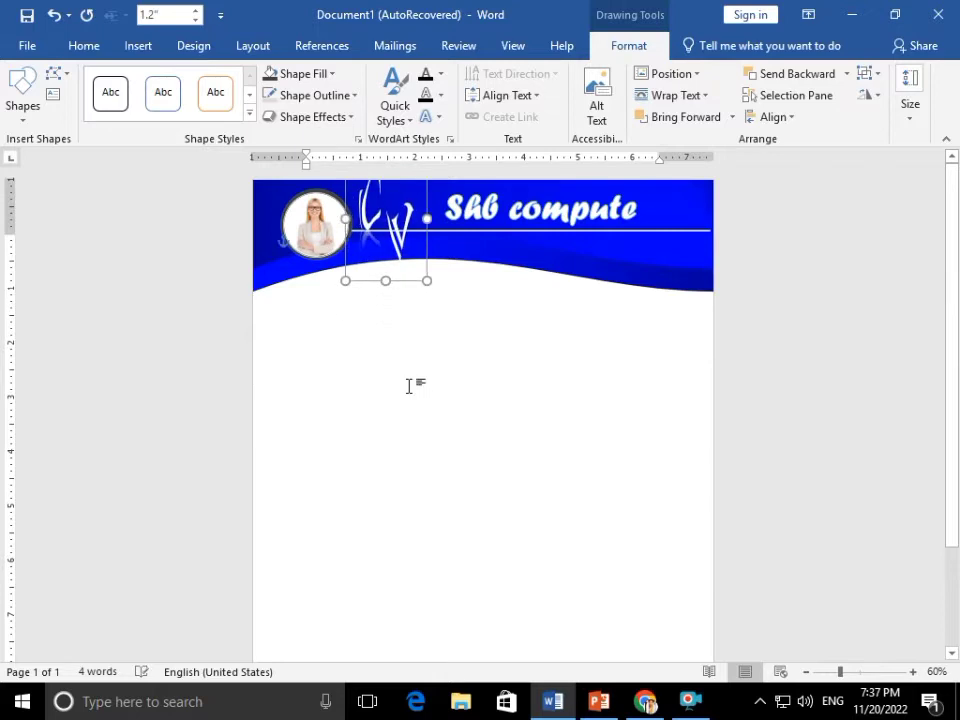
key("Right")
key("Right")
key("Right")
key("Right")
key("Right")
key("Right")
key("Right")
key("Right")
key("Right")
key("Right")
key("Right")
key("Right")
key("Right")
key("Right")
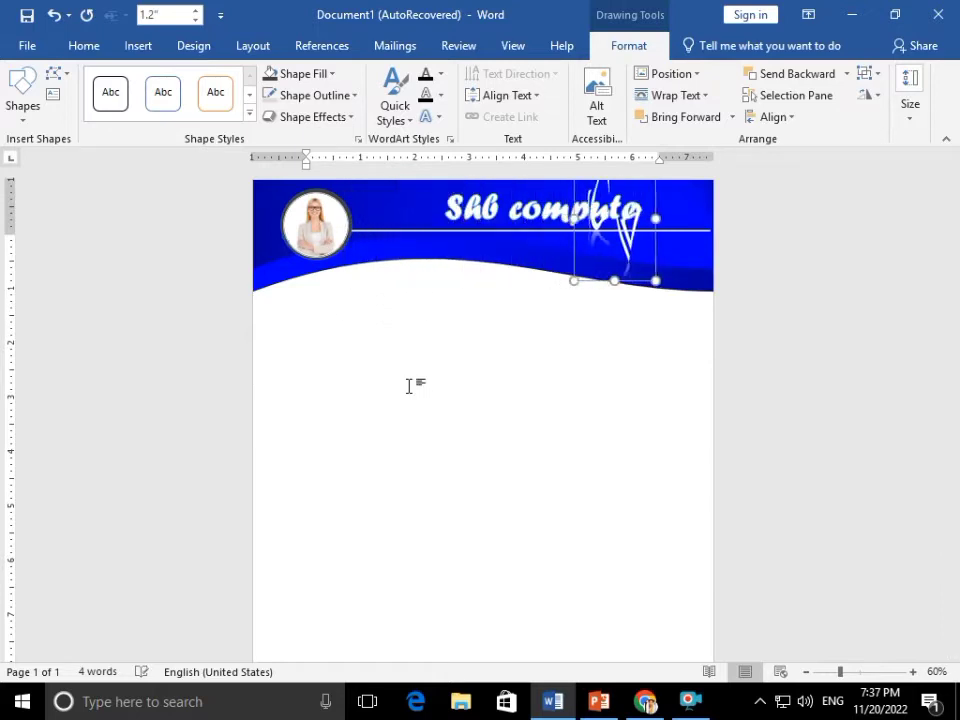
key("Right")
key("Down")
key("Down")
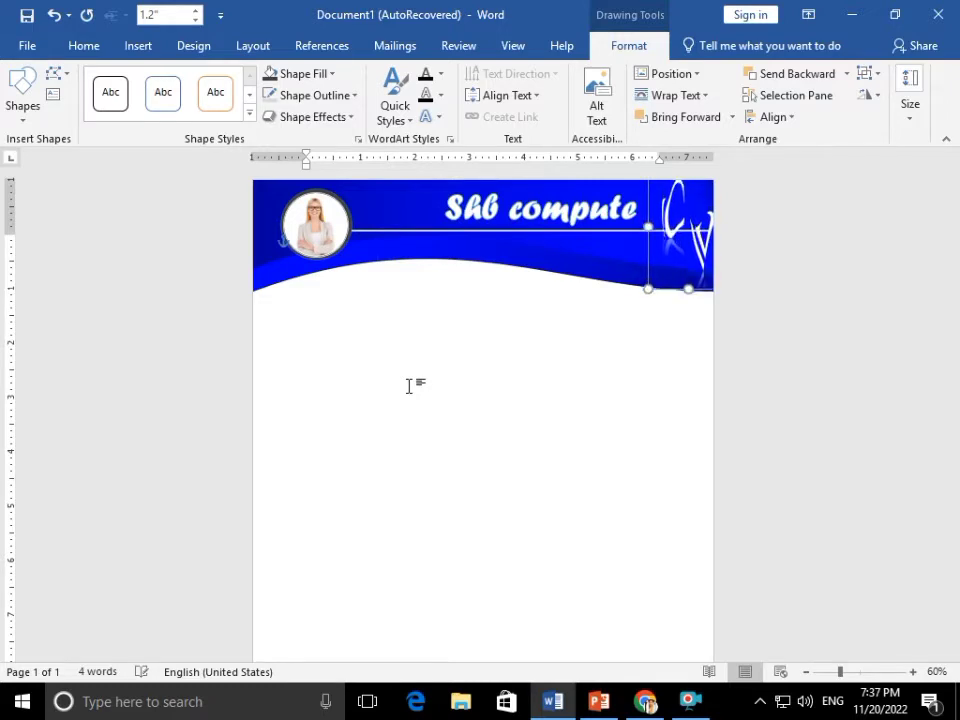
left_click(393, 461)
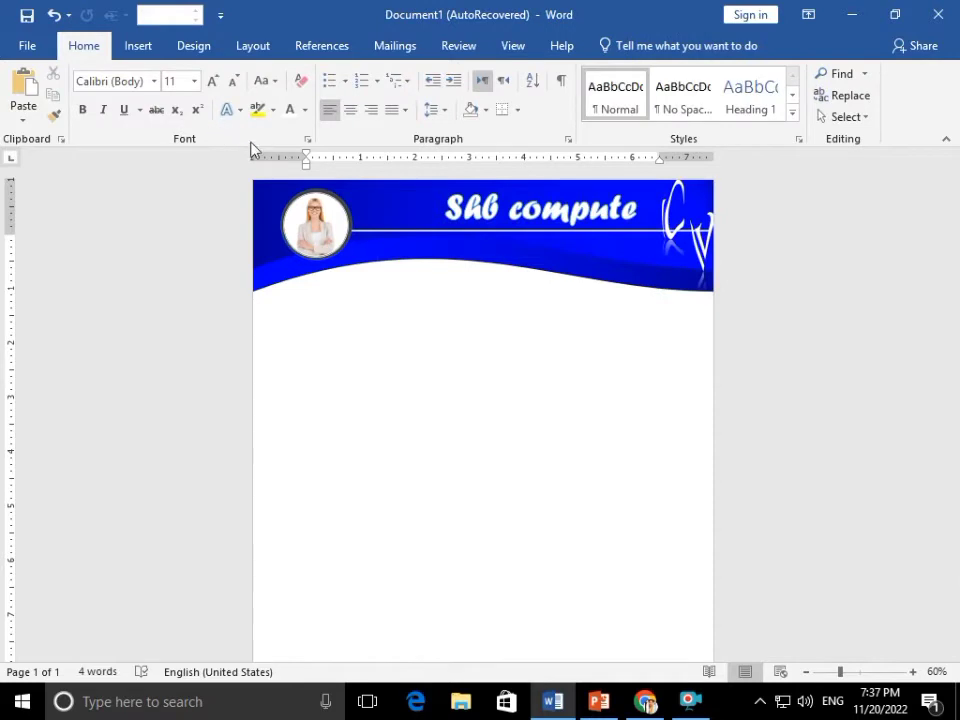
Draw a long Flowchart: Terminator bar spanning the page just below the wave header
left_click(116, 46)
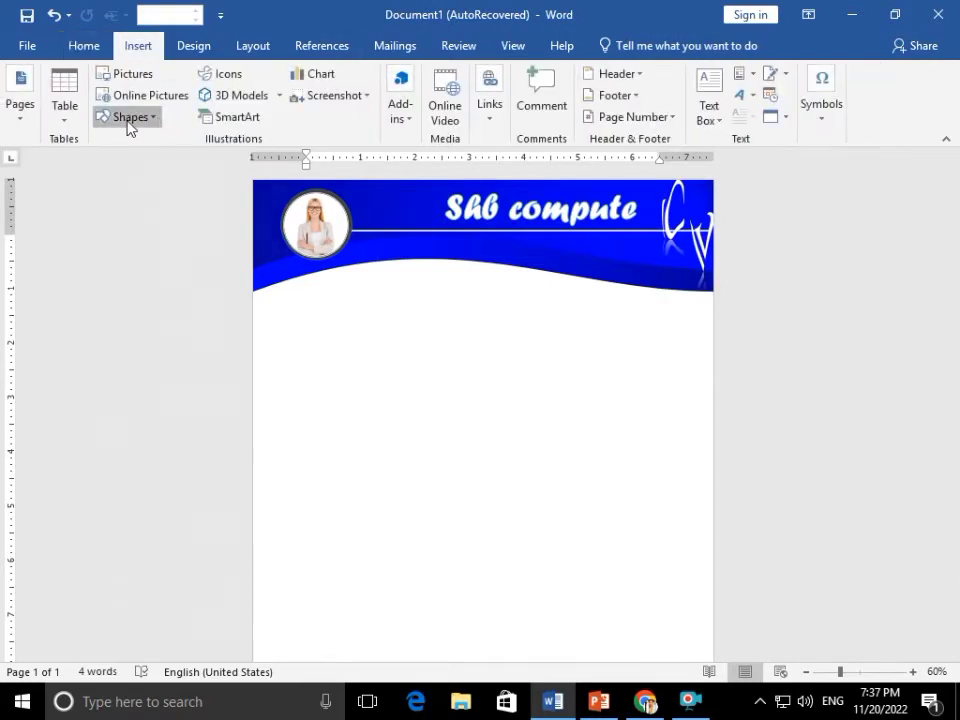
left_click(128, 120)
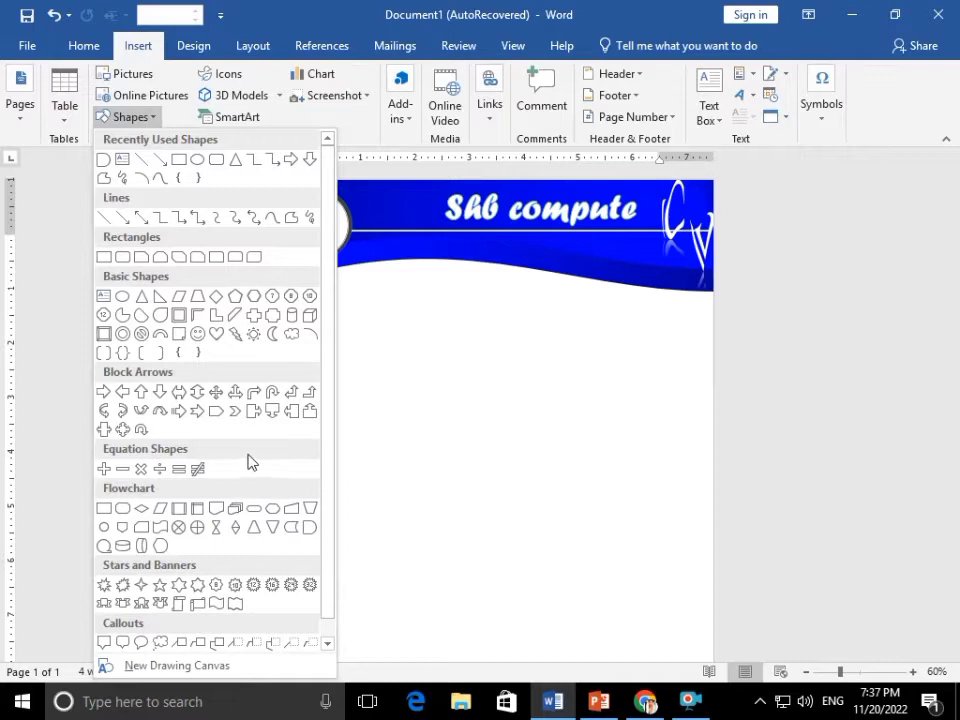
left_click(252, 512)
mouse_move(292, 328)
left_mouse_down()
mouse_move(701, 358)
mouse_move(707, 372)
mouse_move(689, 341)
left_mouse_up()
left_click_drag(610, 333, 572, 333)
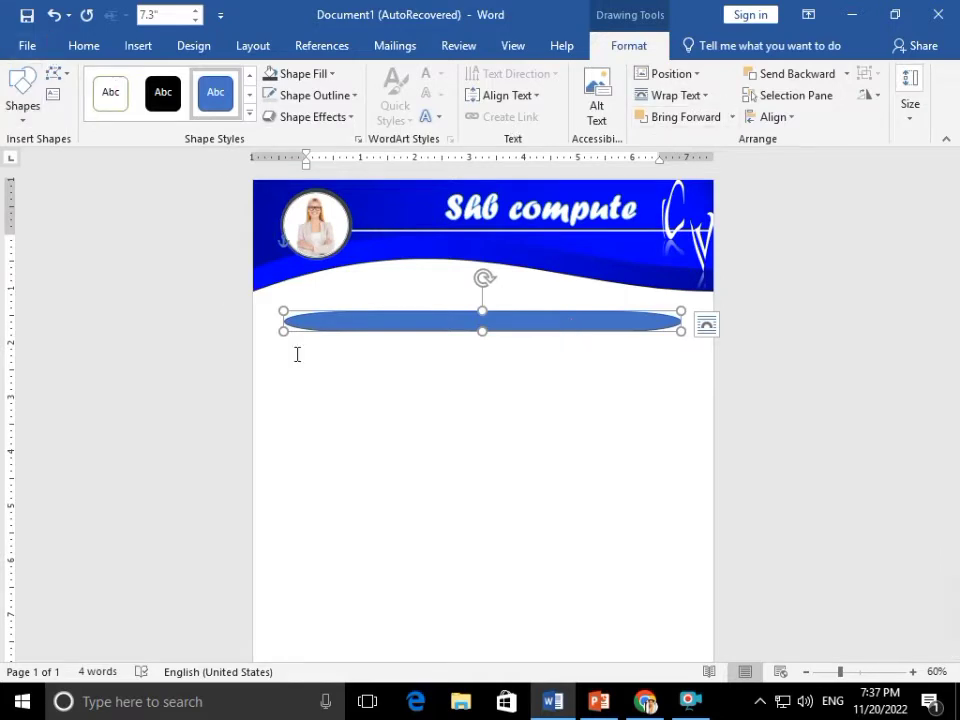
left_click(510, 209)
Copy the title box into a 'profile' label in a handwriting font, placed left under the bar
left_click_drag(435, 271, 378, 406)
triple_click(400, 418)
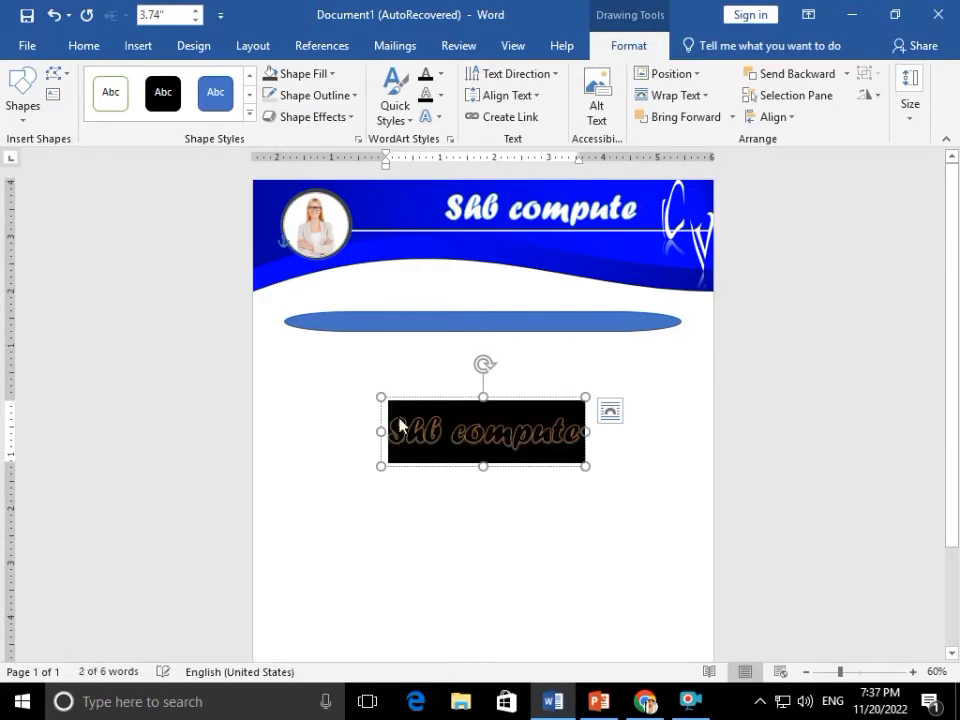
type("profile")
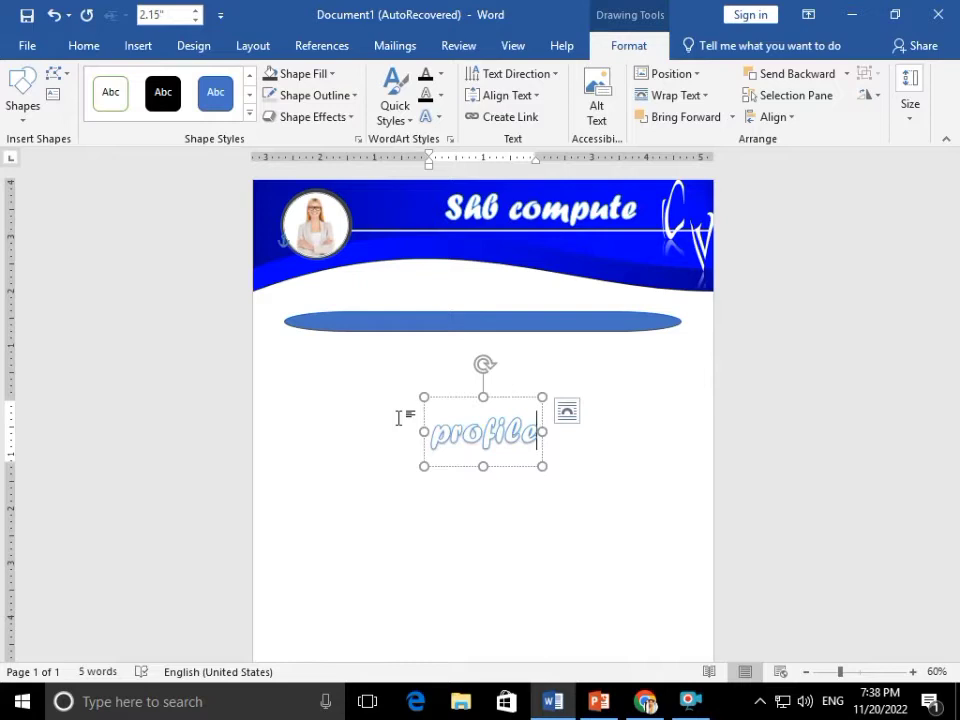
key("ctrl+a")
key("ctrl+shift+period")
key("ctrl+shift+period")
key("ctrl+shift+period")
key("ctrl+shift+comma")
key("ctrl+shift+comma")
key("ctrl+shift+comma")
key("ctrl+shift+comma")
key("ctrl+shift+comma")
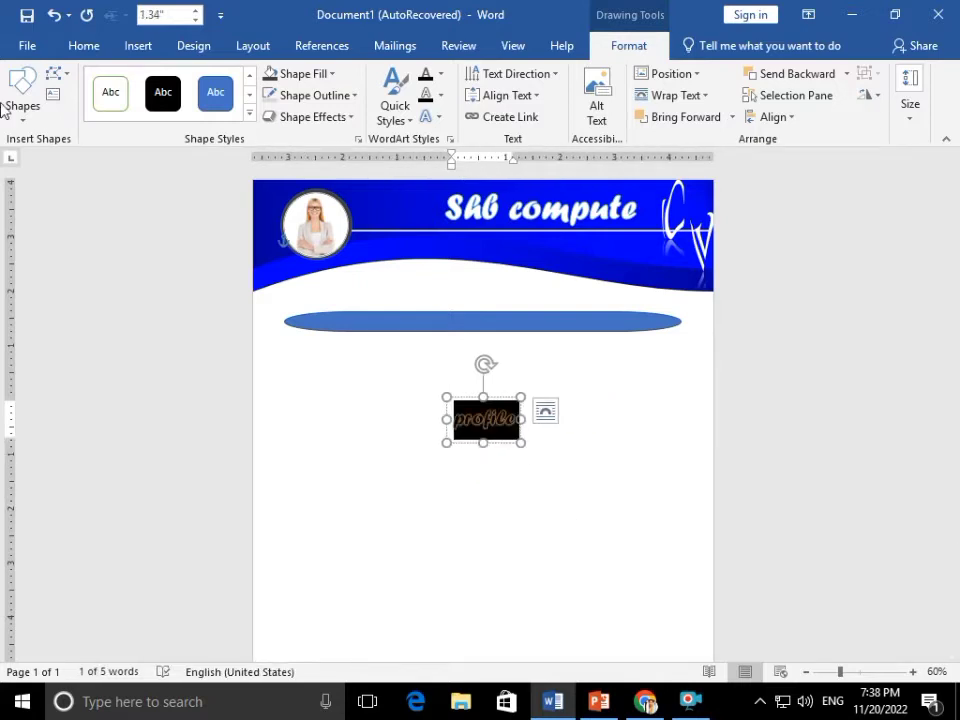
left_click(81, 52)
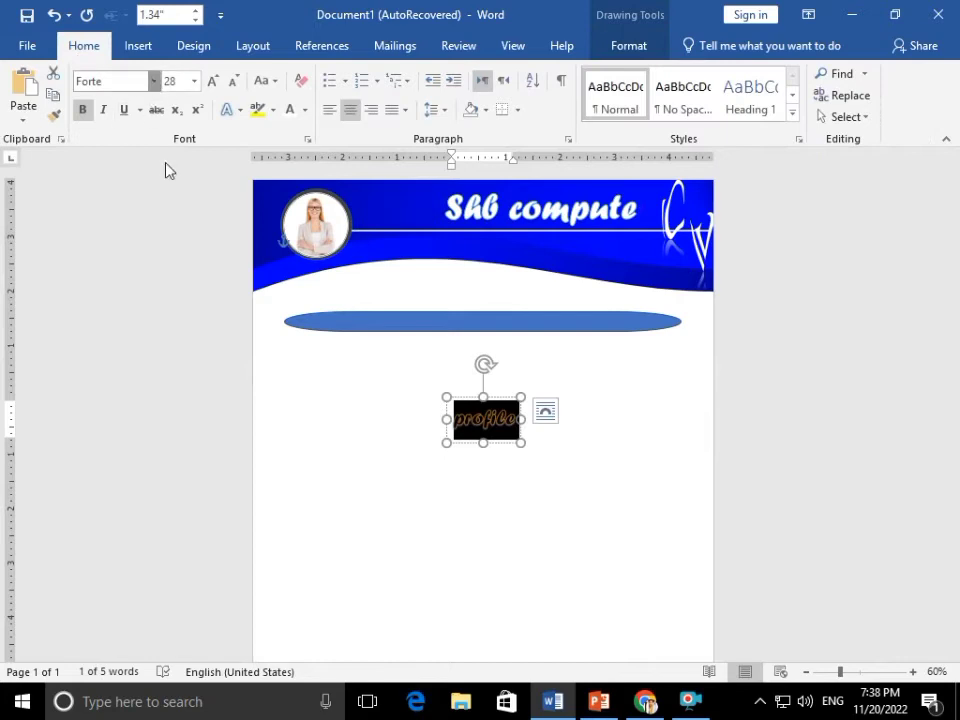
left_click(153, 81)
left_click(167, 349)
left_click_drag(463, 390, 284, 357)
Copy the label to add 'contact', 'skills', 'Education' and 'Word experiacnce' headings
left_click_drag(362, 432, 440, 462)
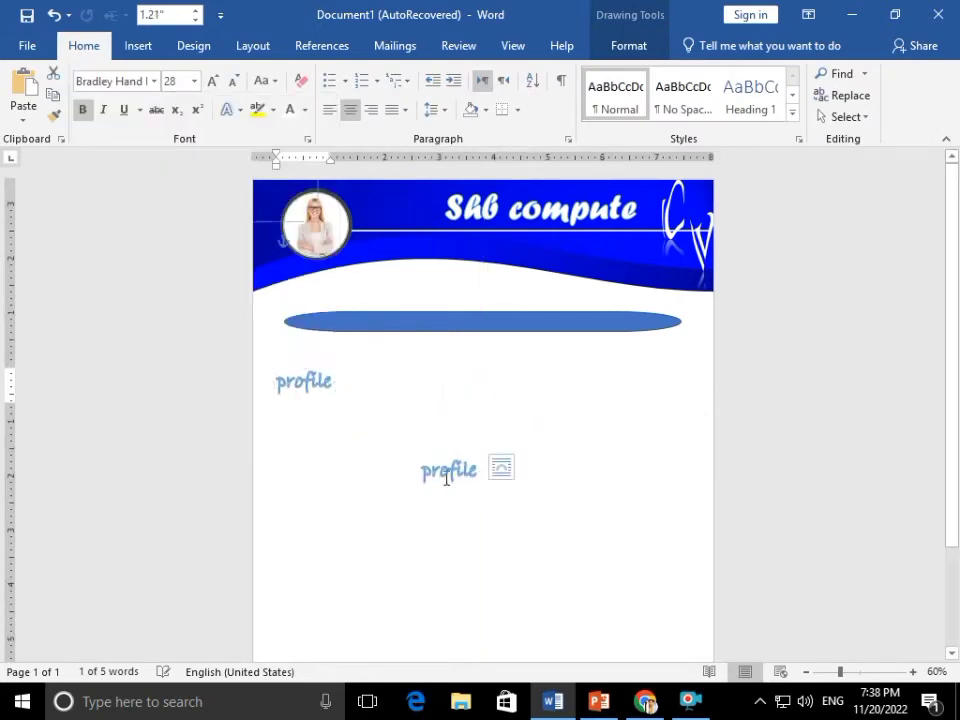
triple_click(442, 472)
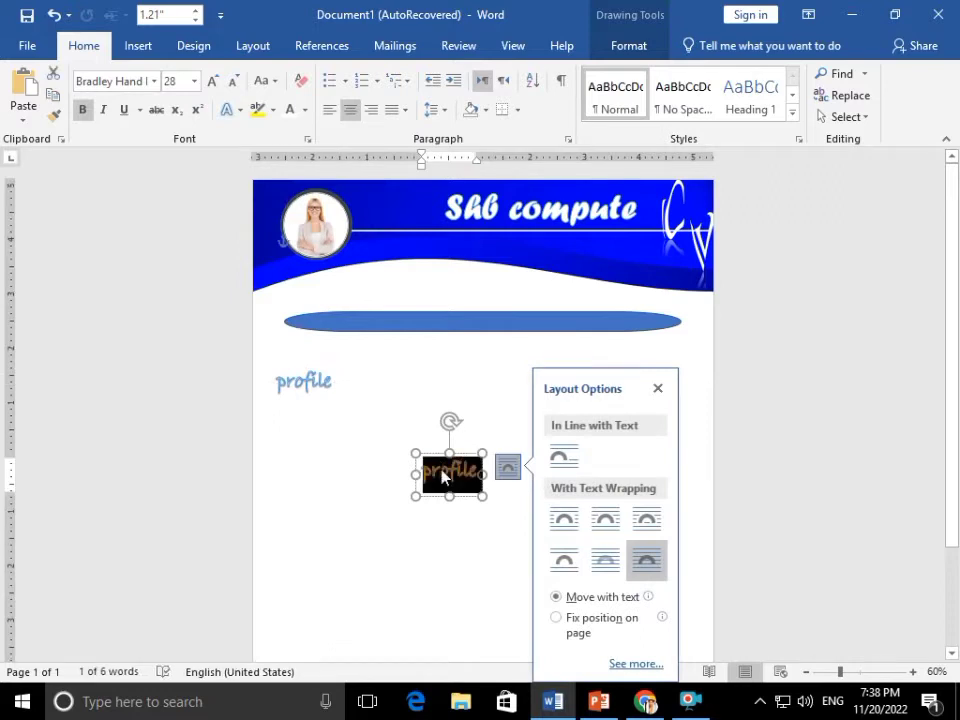
type("cont")
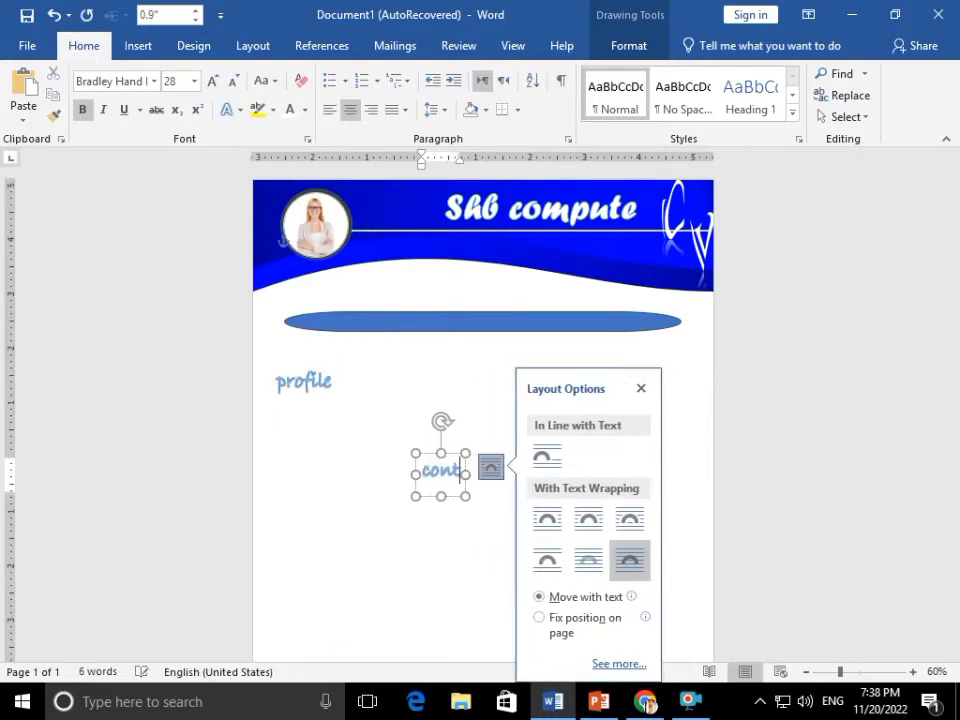
type("act")
left_click_drag(435, 497, 324, 436)
triple_click(450, 474)
type("skills")
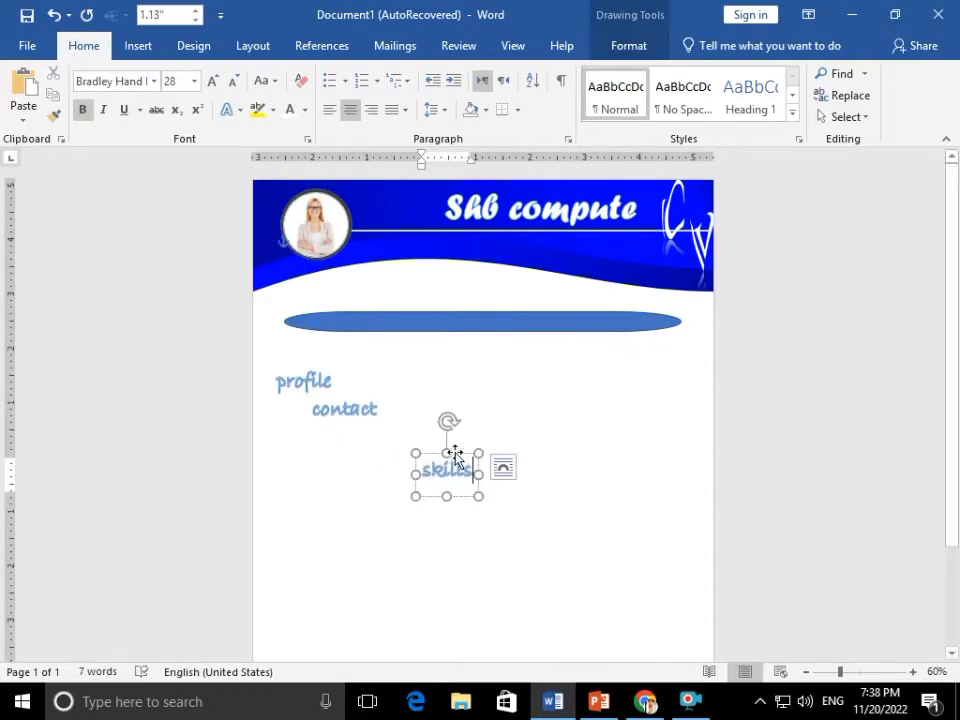
left_click_drag(454, 454, 507, 355)
triple_click(449, 477)
type("Education")
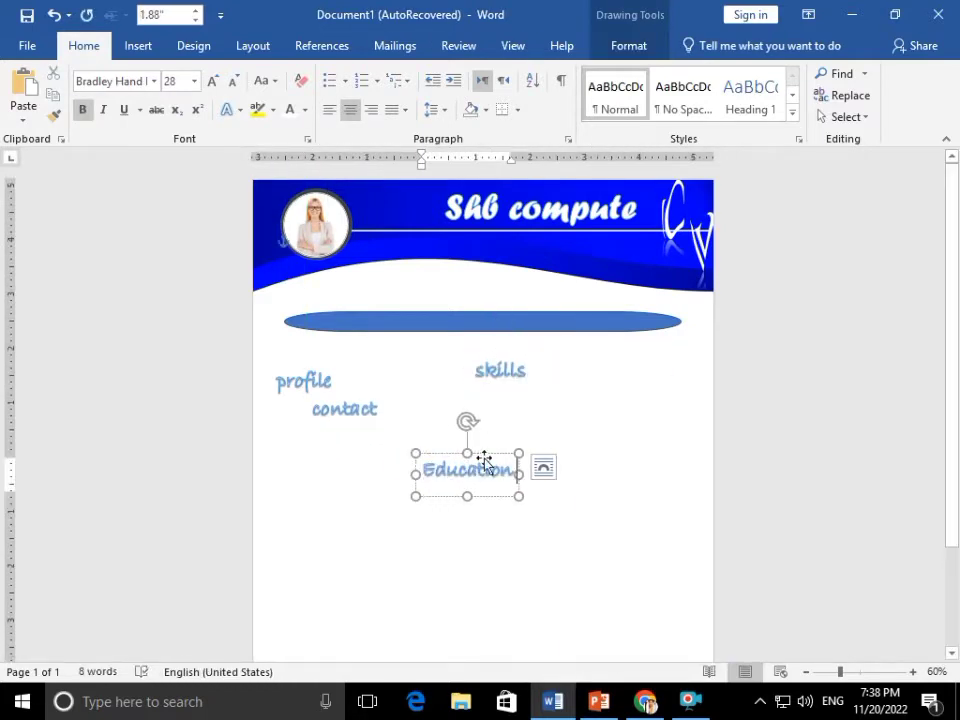
left_click_drag(489, 456, 581, 394)
triple_click(485, 468)
type("Word experiacnce")
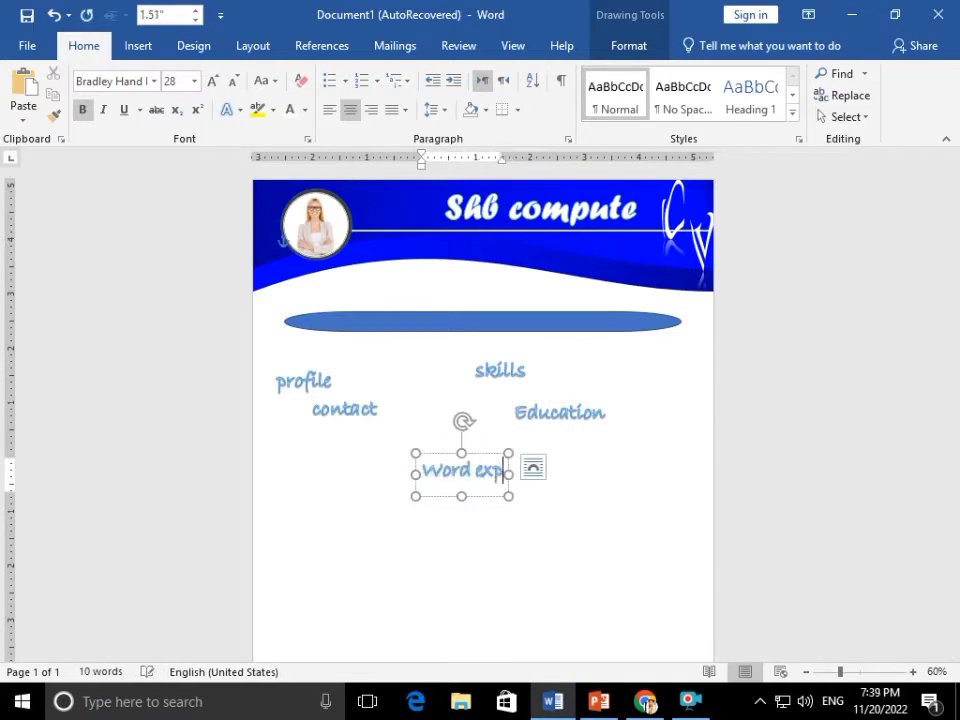
left_click(495, 508)
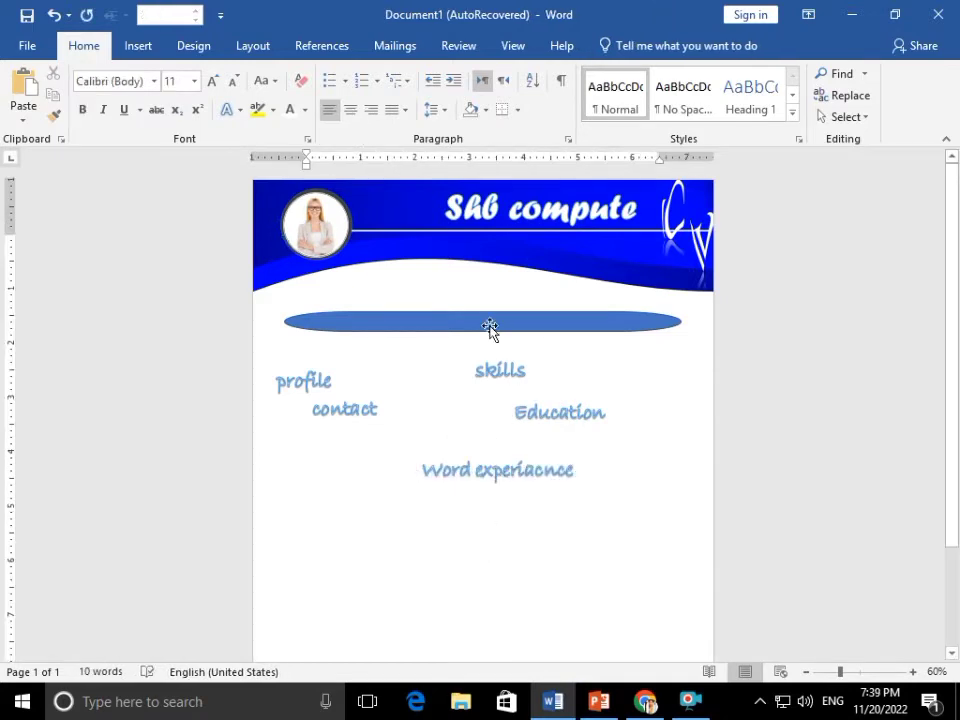
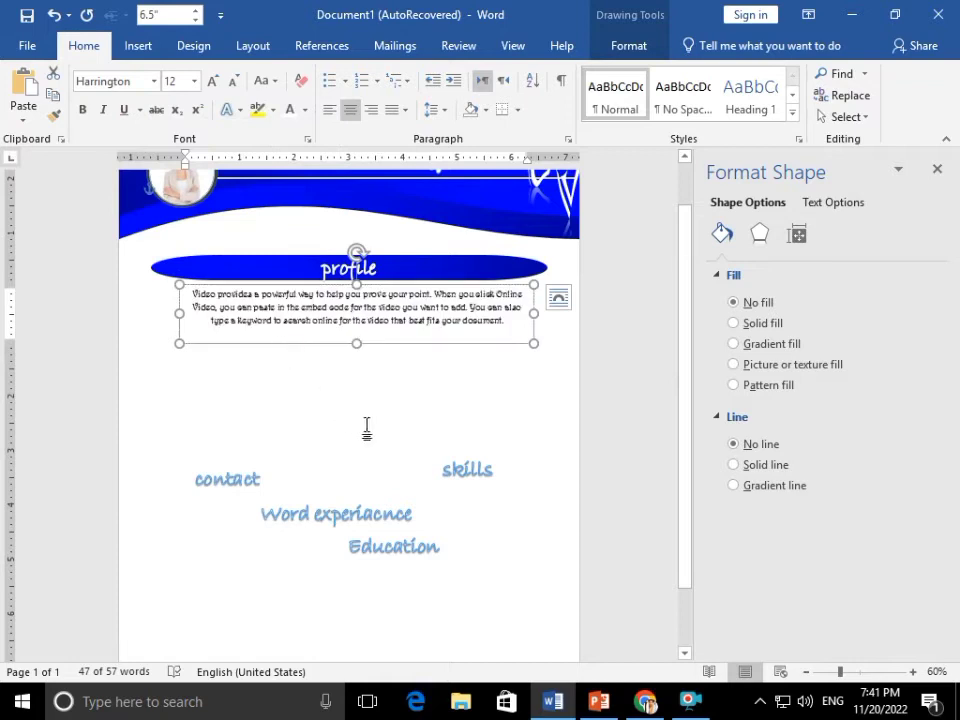
Duplicate the blue profile banner and place the copy just below the profile paragraph
key("ctrl+c")
key("ctrl+v")
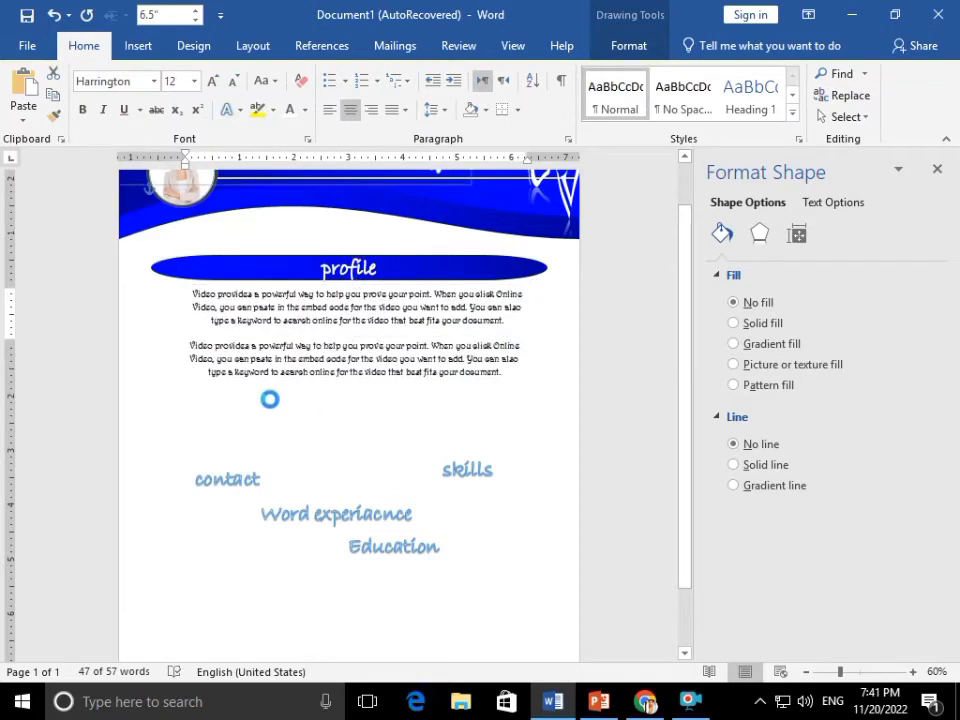
left_click_drag(270, 277, 265, 330)
key("ctrl+z")
key("ctrl+z")
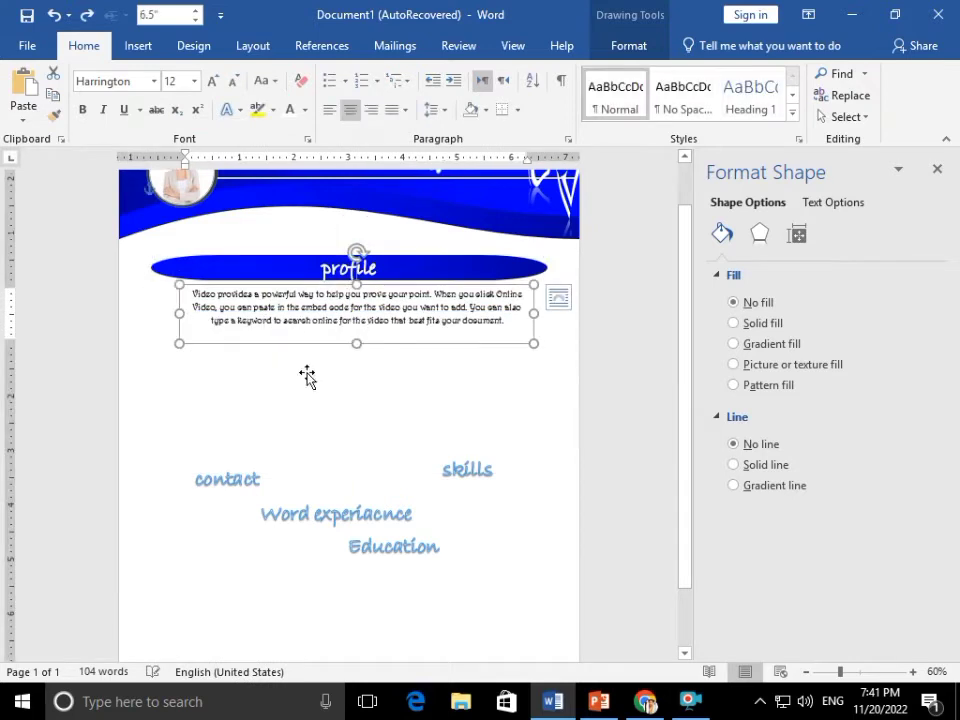
mouse_move(251, 279)
left_mouse_down()
mouse_move(251, 368)
mouse_move(252, 339)
left_mouse_up()
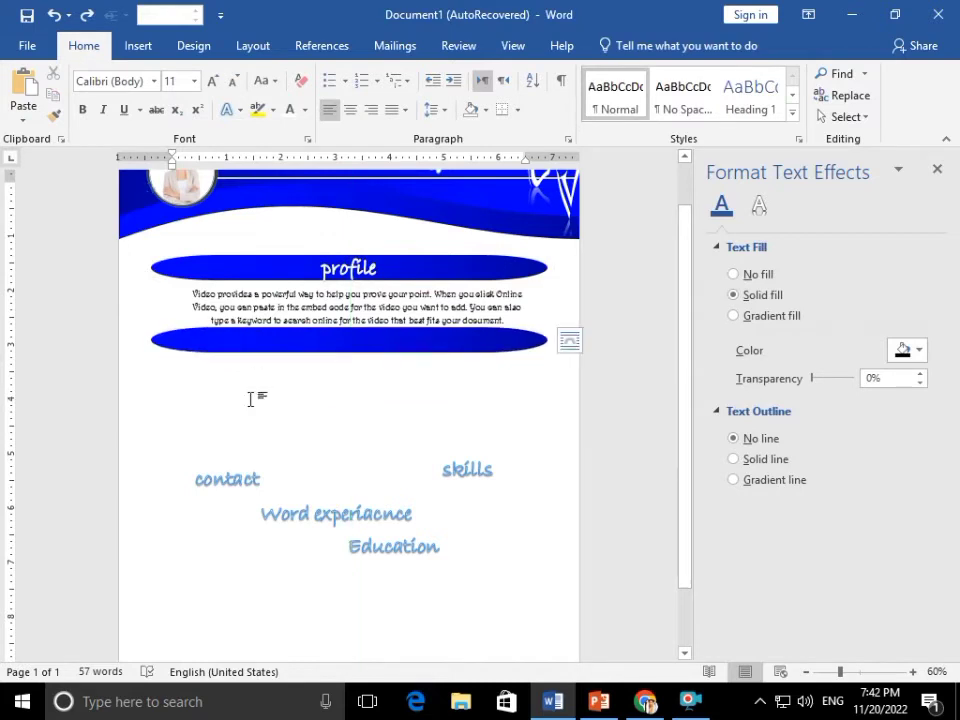
Move the 'contact' label onto the lower blue banner and bring it to the front
mouse_move(250, 467)
left_mouse_down()
mouse_move(280, 362)
mouse_move(373, 333)
mouse_move(370, 317)
left_mouse_up()
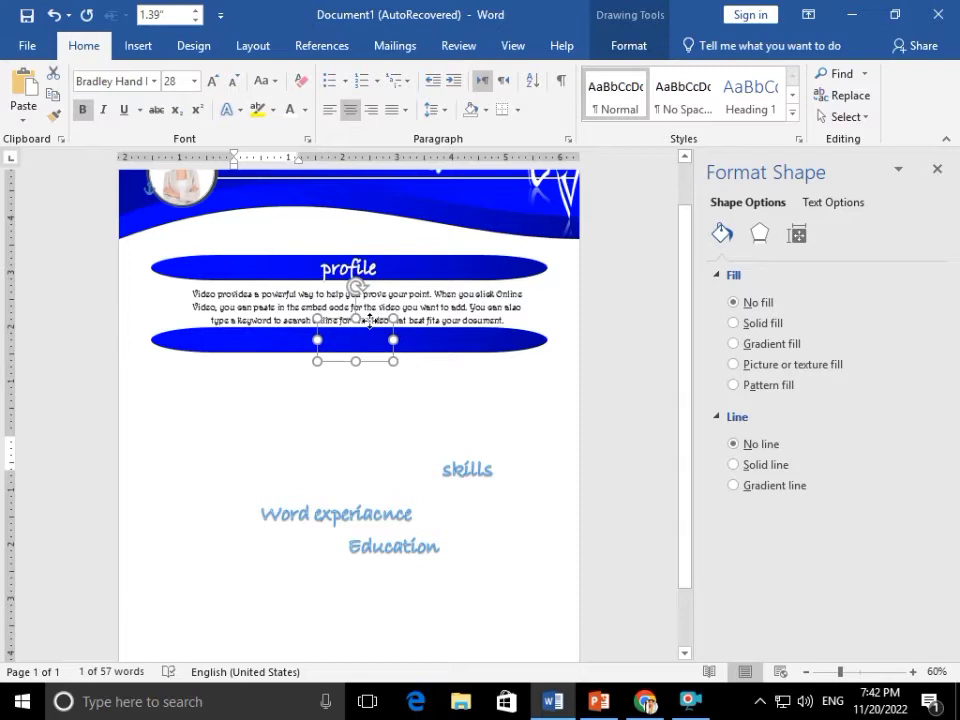
left_click(627, 45)
left_click(683, 117)
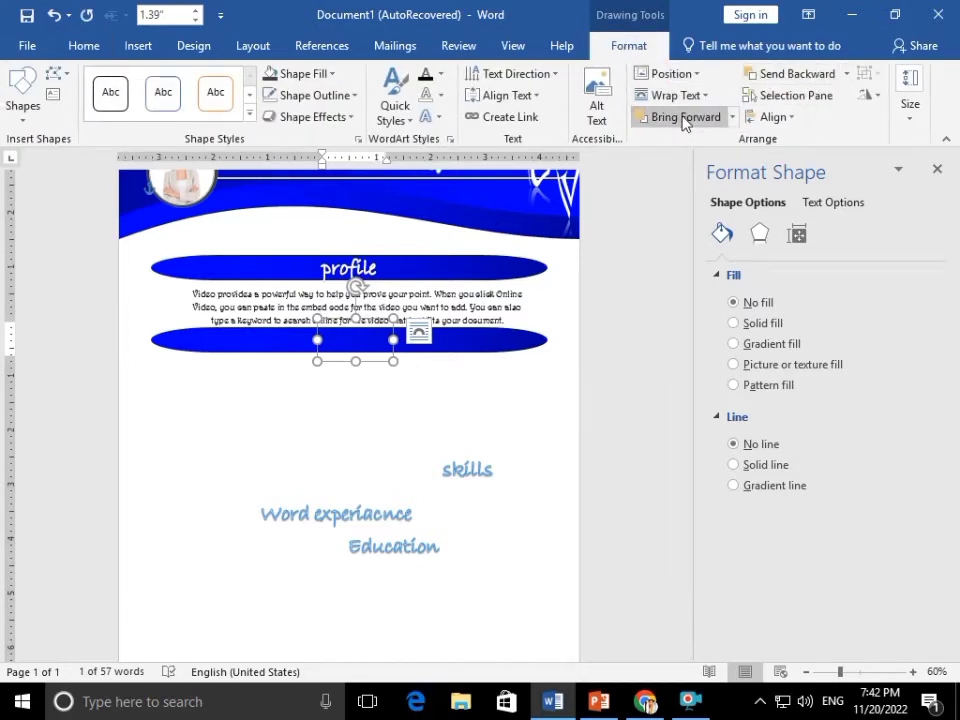
left_click(732, 117)
left_click(722, 163)
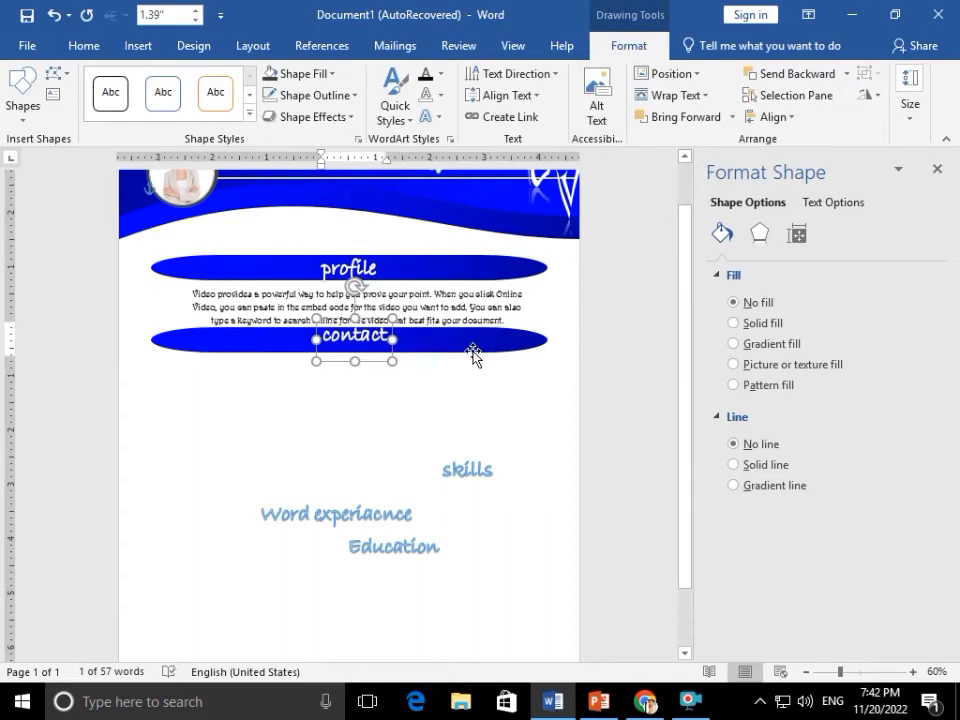
scroll(468, 390, "up", 1)
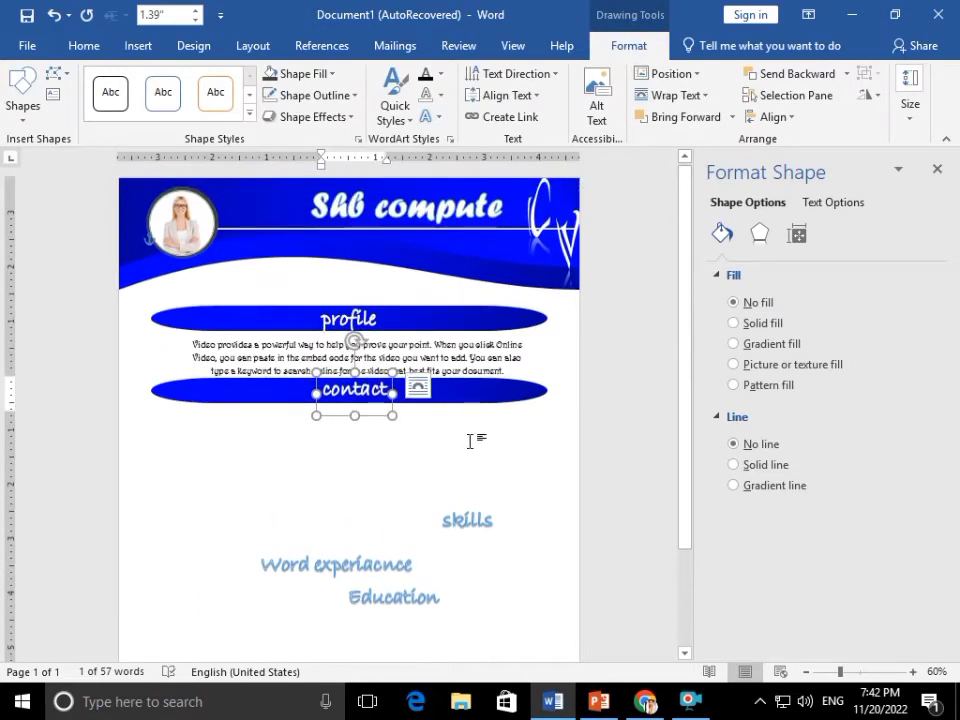
left_click(476, 508)
left_click(476, 510)
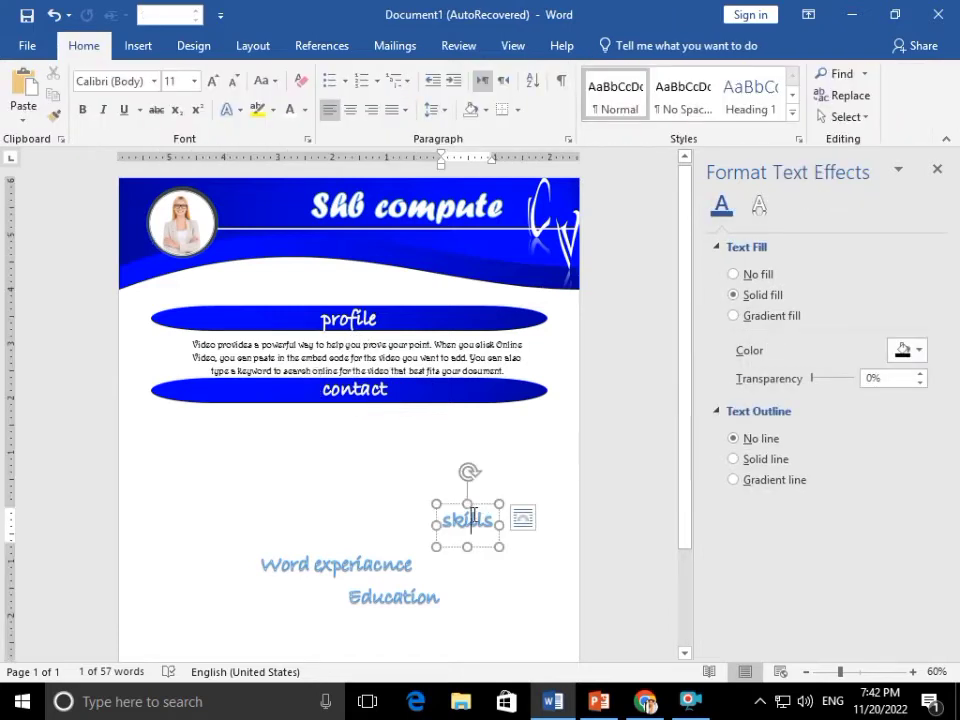
Duplicate the 'skills' heading and replace its text with a phone number
left_click_drag(476, 506, 352, 466, "ctrl")
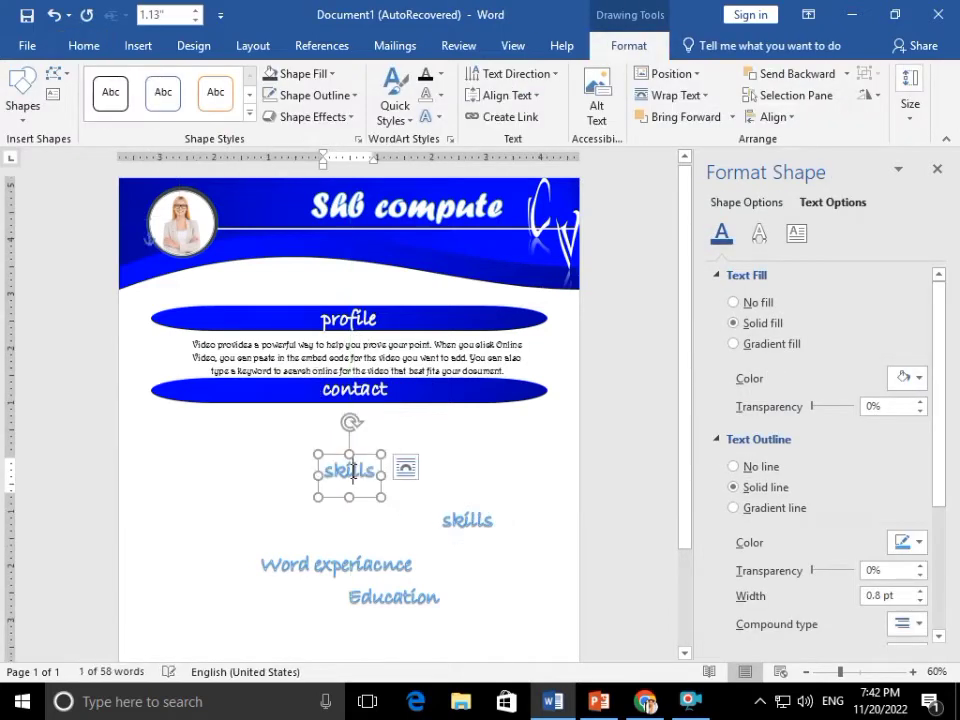
double_click(354, 476)
type("a")
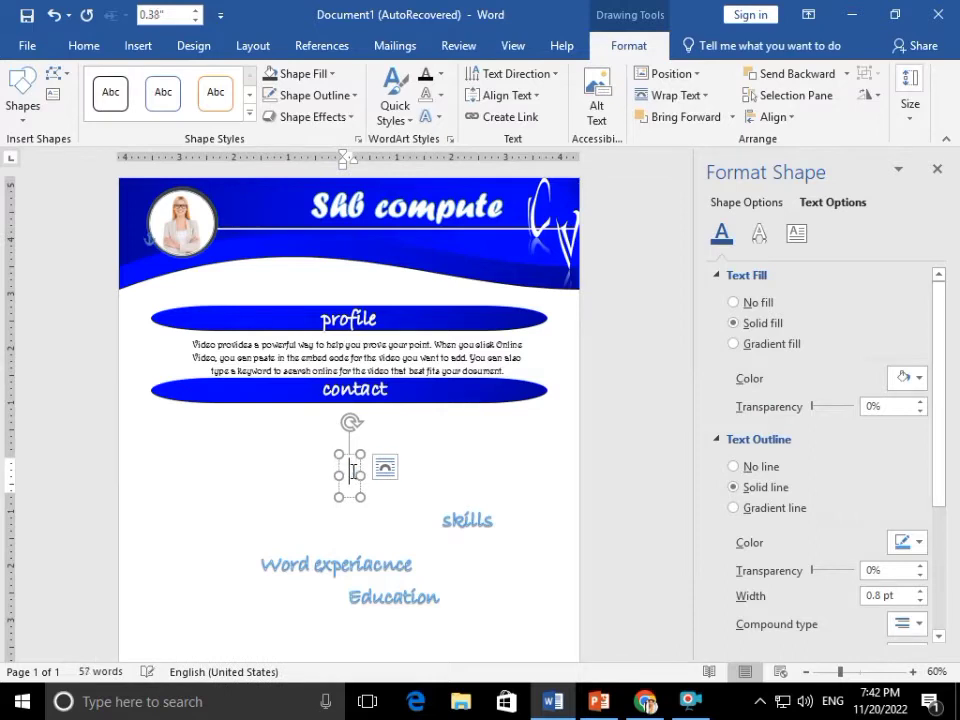
type("+")
type("29")
key("BackSpace")
key("BackSpace")
type("020")
key("BackSpace")
key("BackSpace")
key("BackSpace")
Format the phone number smaller, in Harrington, with black text and a black outline
triple_click(352, 472)
key("ctrl+shift+comma")
key("ctrl+shift+comma")
key("ctrl+shift+comma")
key("ctrl+shift+comma")
key("ctrl+shift+comma")
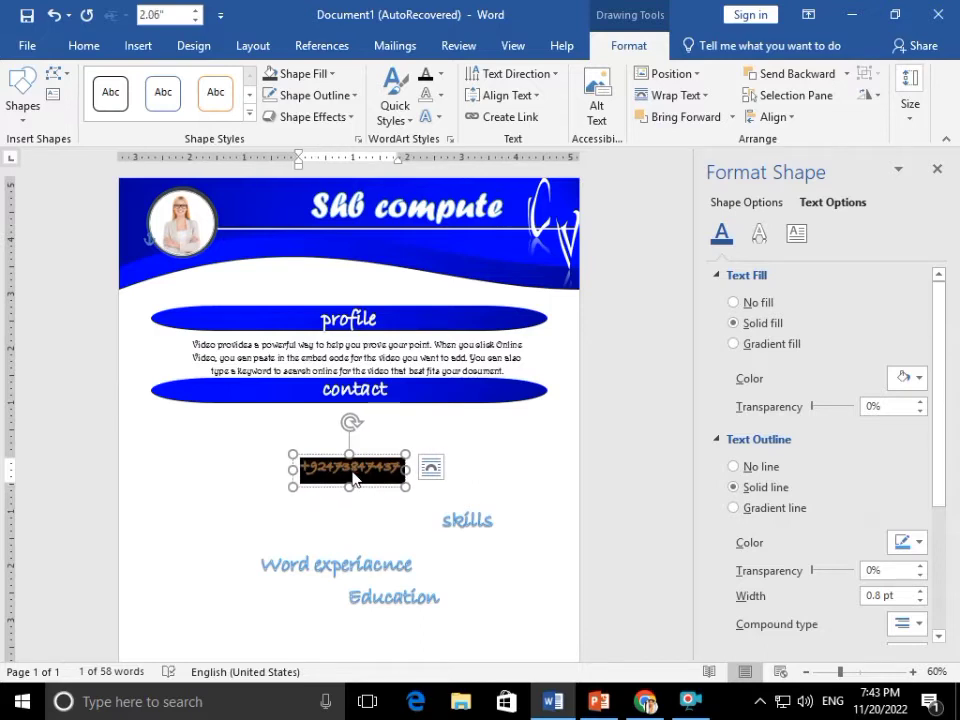
left_click(83, 45)
left_click(153, 81)
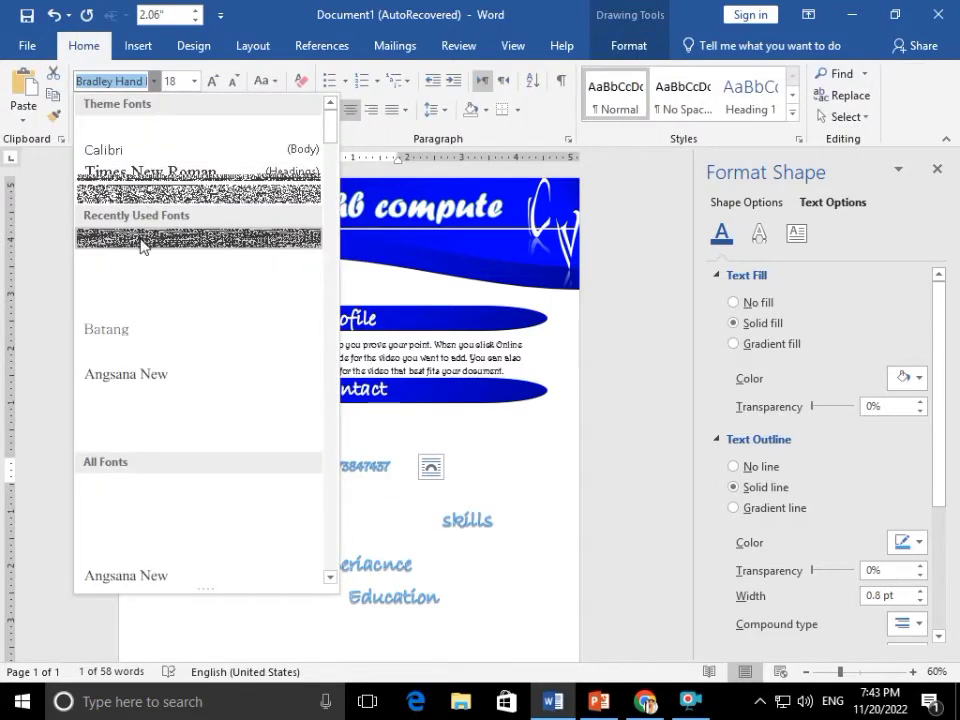
left_click(141, 240)
left_click(305, 111)
left_click(305, 176)
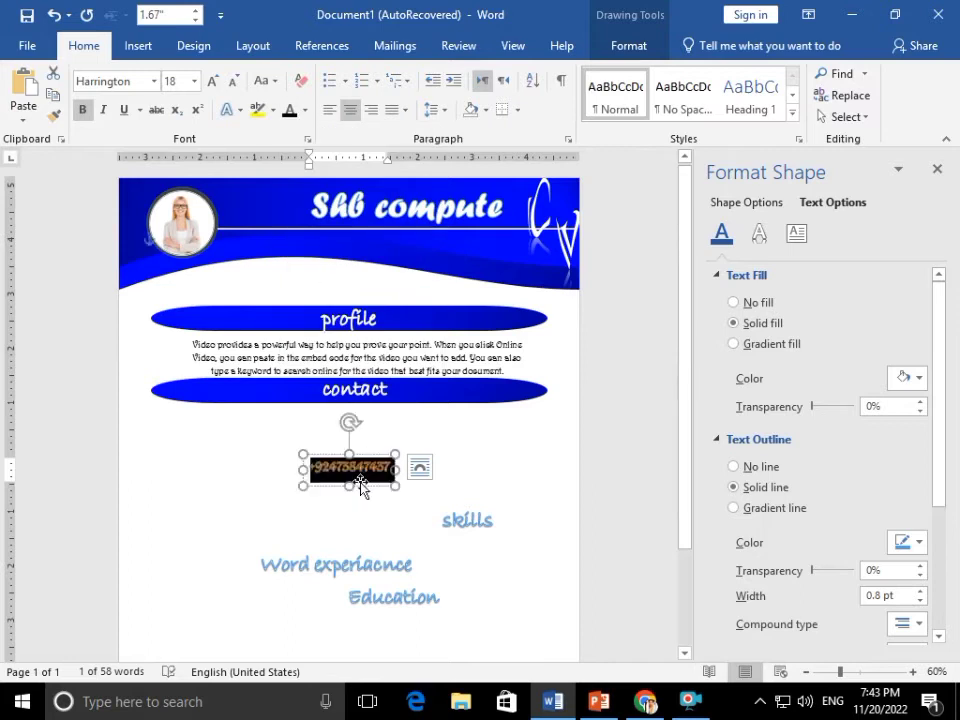
left_click(629, 45)
left_click(440, 95)
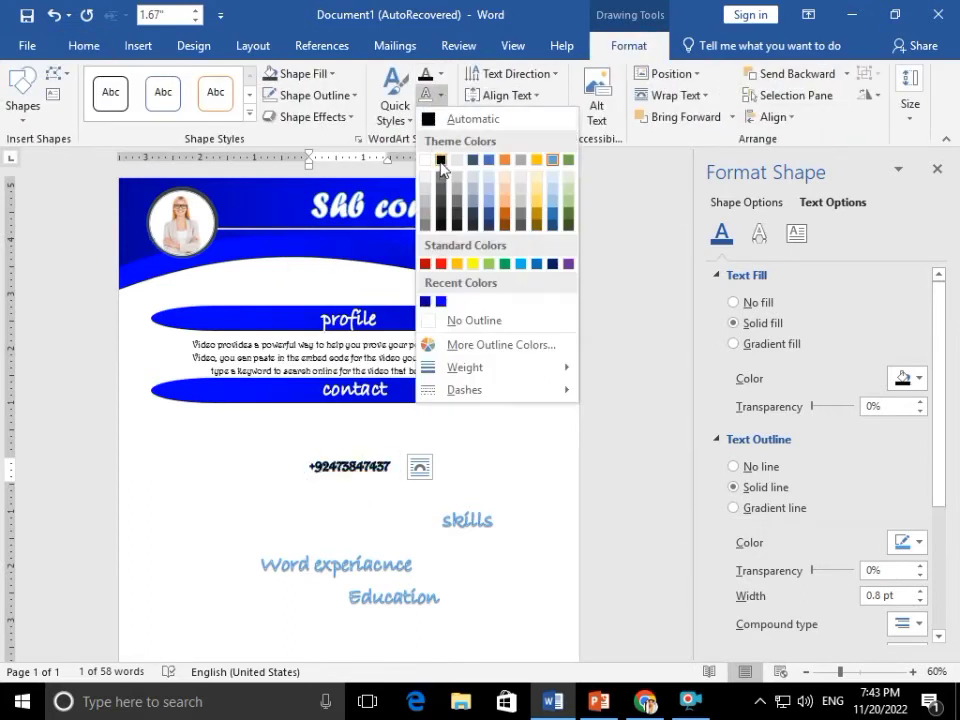
left_click(441, 163)
Position the numbers under the contact banner and group all four phone-number entries
left_click_drag(372, 461, 401, 461)
left_click(418, 441, "ctrl")
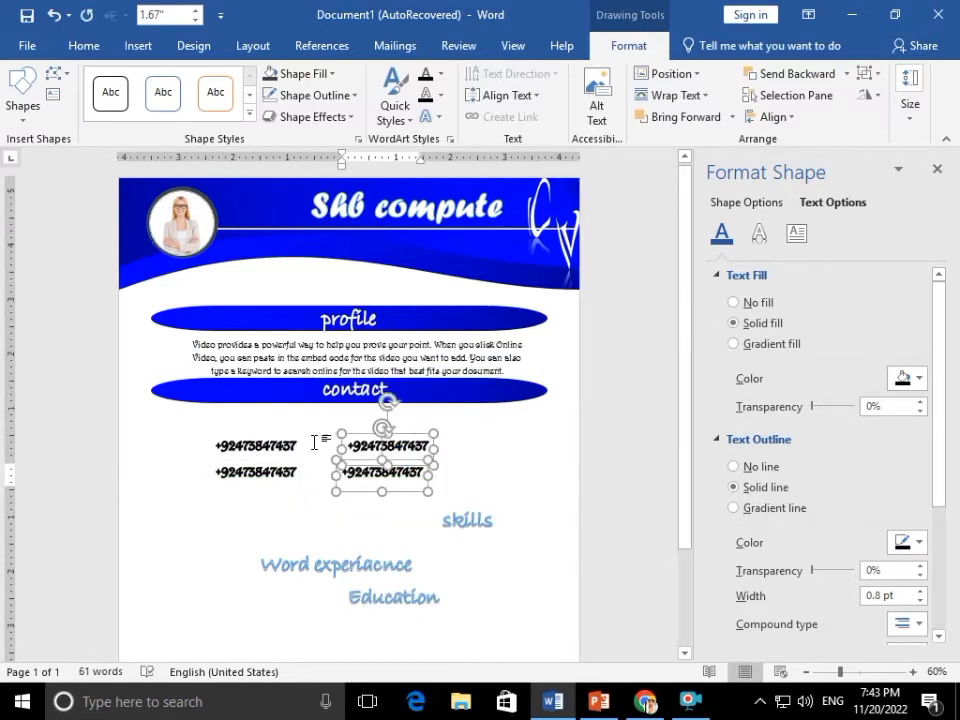
left_click(290, 446, "ctrl")
left_click(290, 472, "ctrl")
left_click(773, 117)
left_click(801, 163)
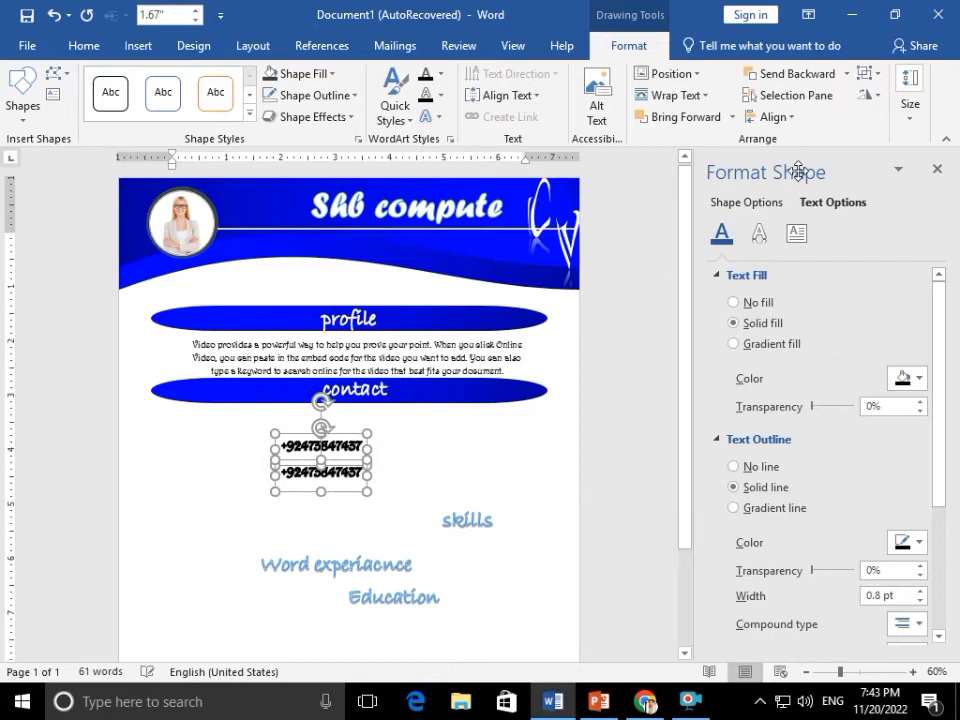
key("ctrl+z")
left_click(866, 73)
left_click(900, 96)
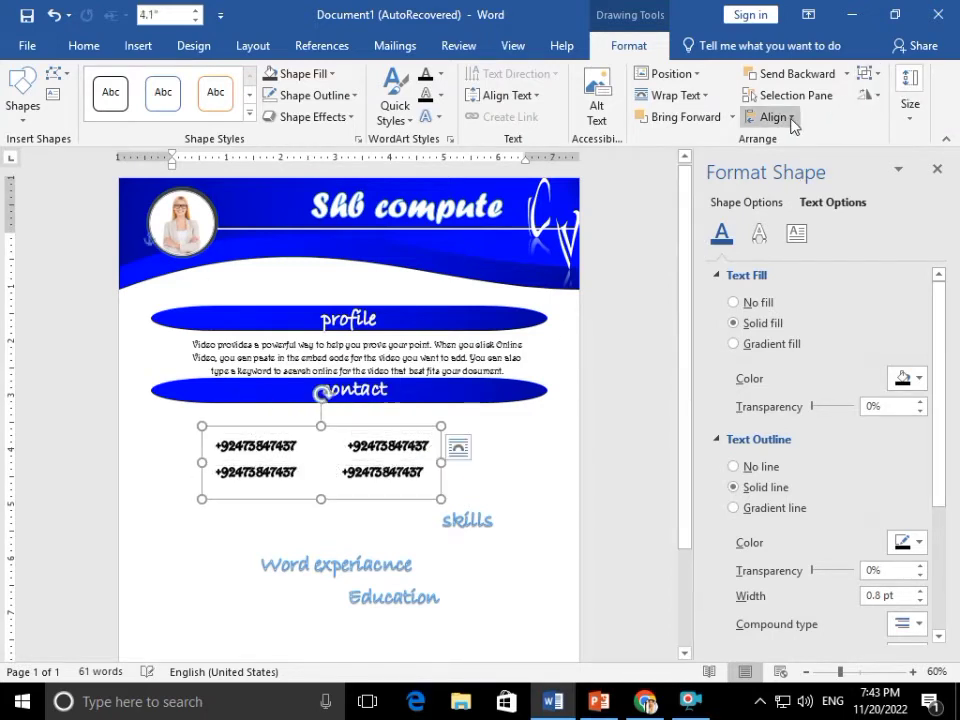
left_click(480, 476)
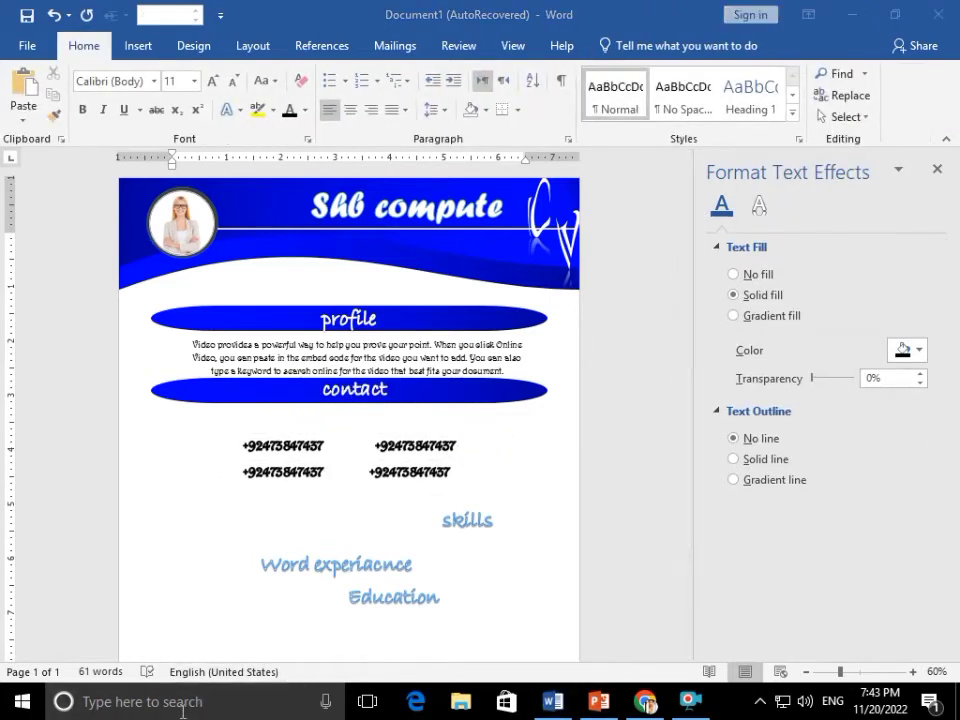
Launch Character Map and switch its font to Webdings
left_click(183, 712)
type("ch")
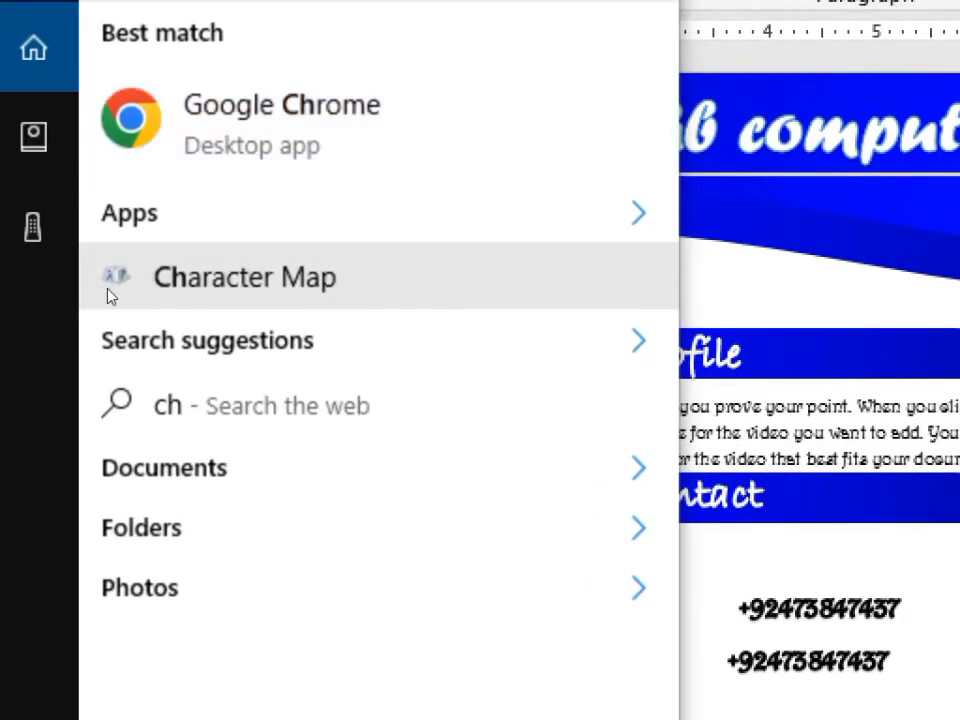
left_click(110, 296)
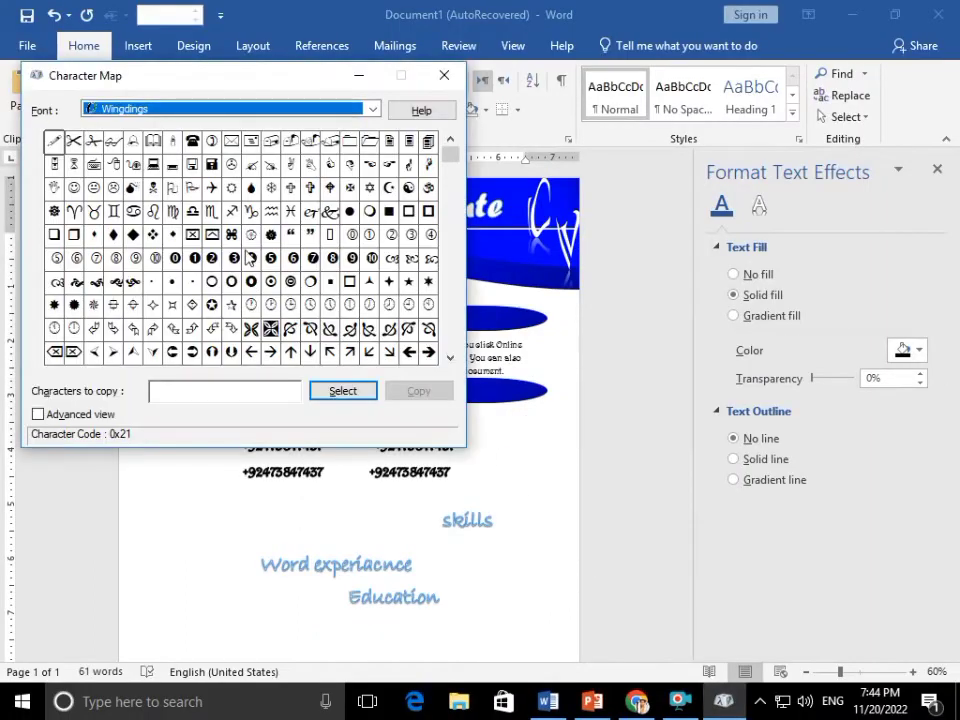
left_click(211, 140)
left_click(343, 391)
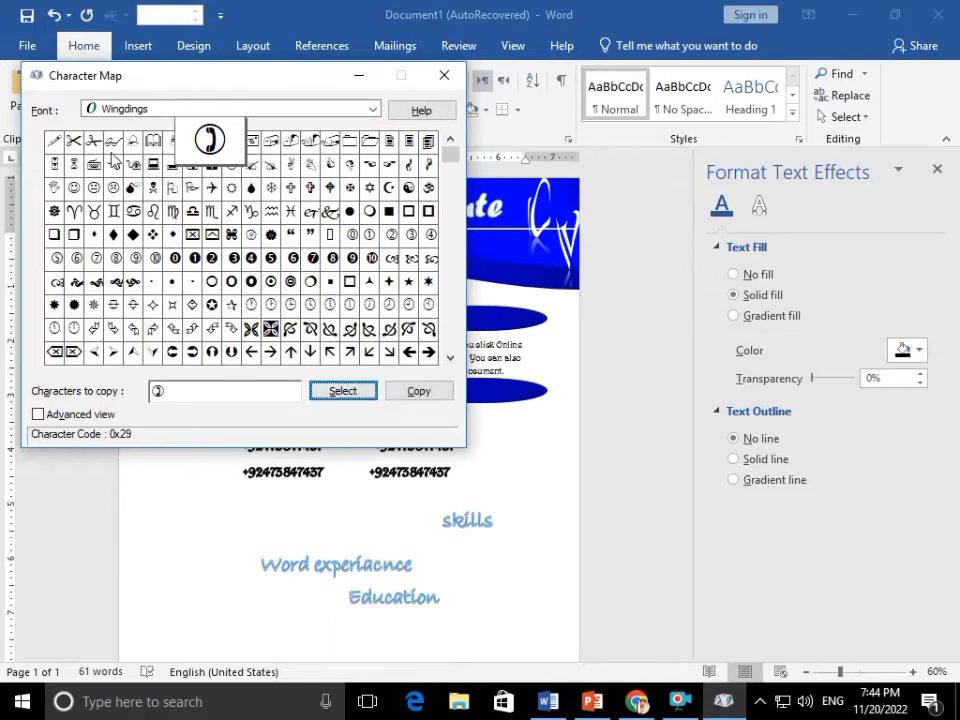
left_click(452, 182)
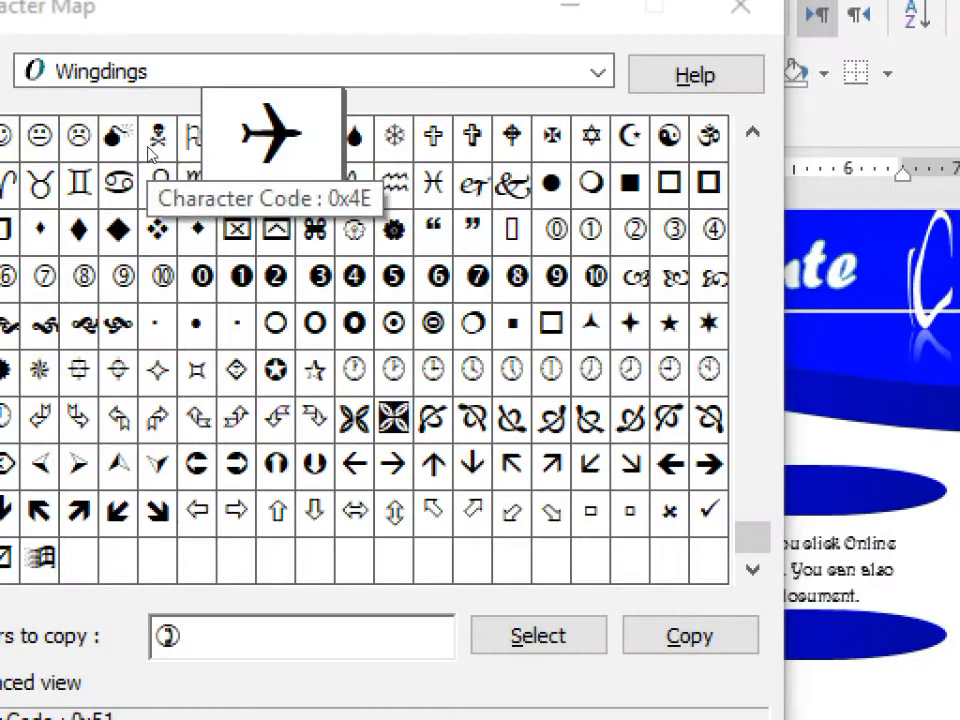
left_click(160, 108)
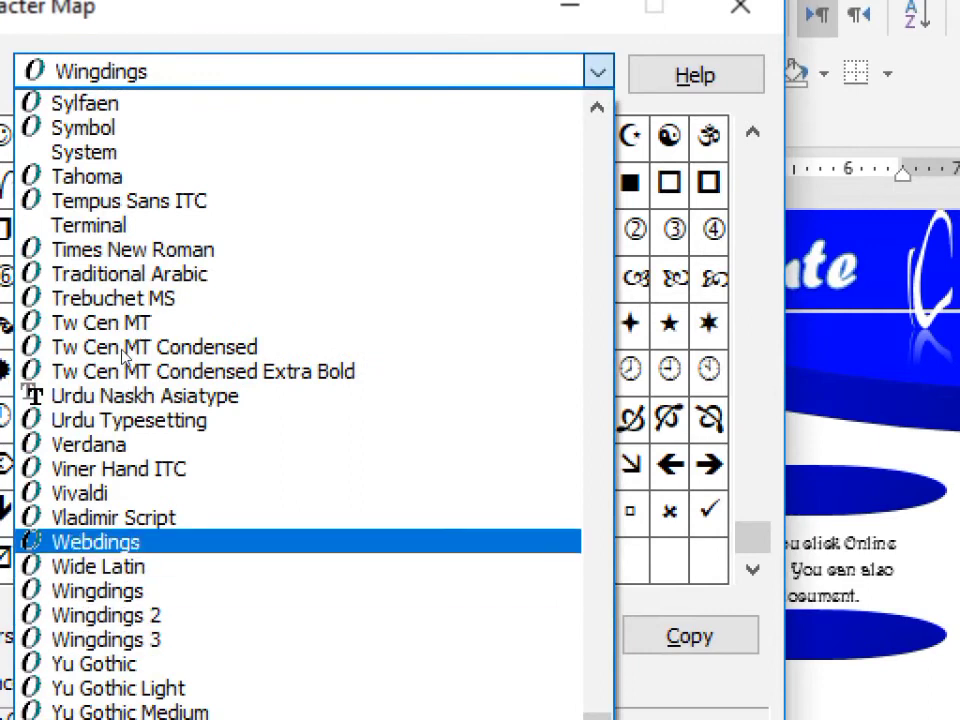
left_click(122, 542)
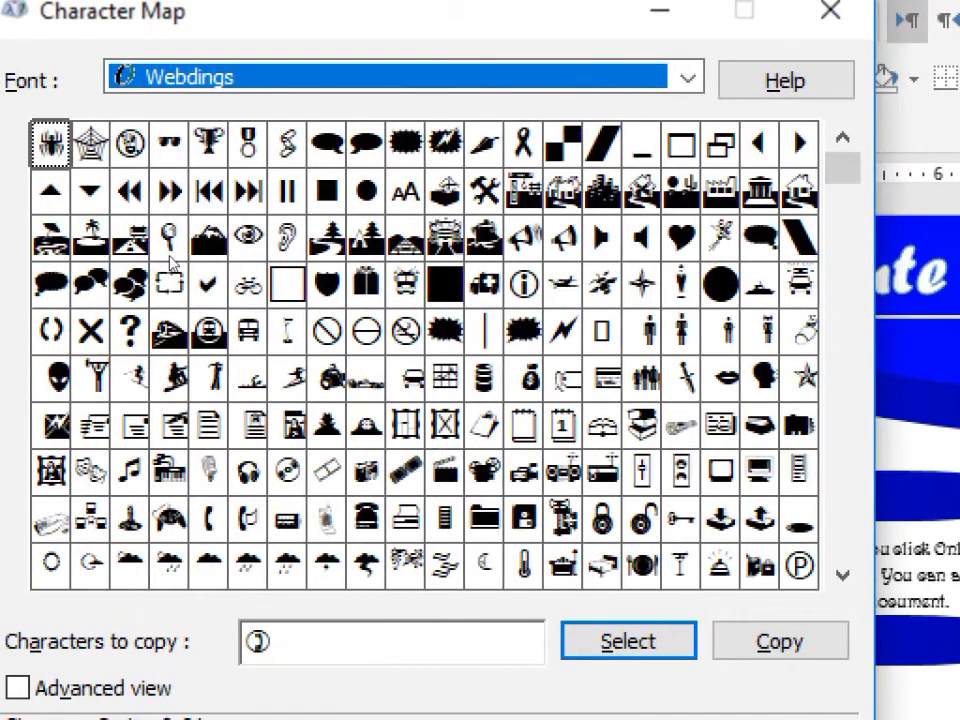
Add the Webdings globe and envelope symbols to the characters to copy
scroll(445, 185, "down", 3)
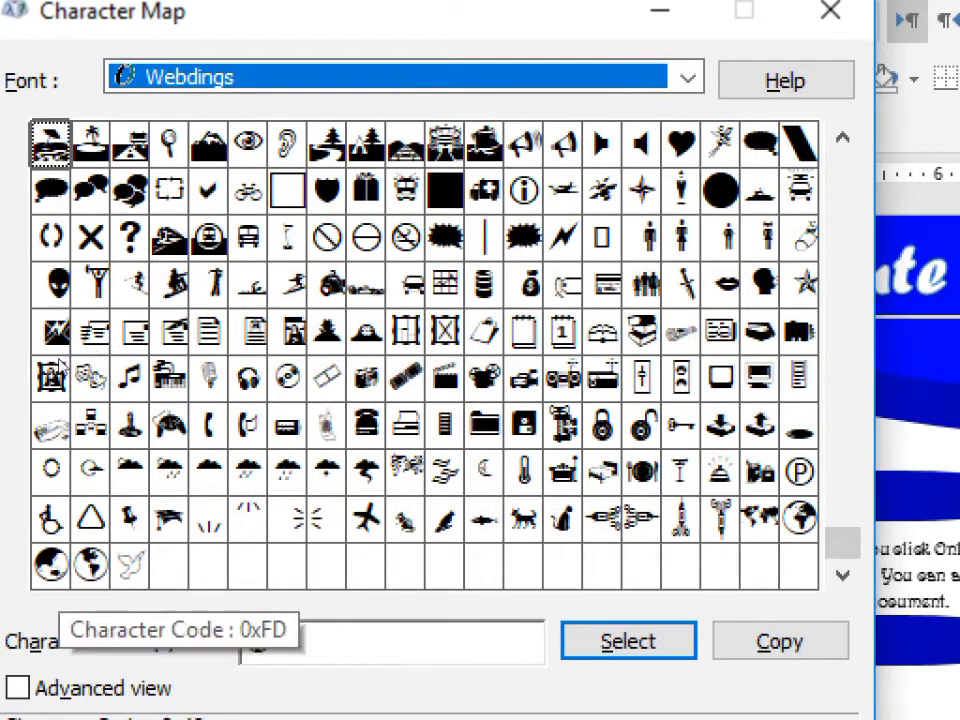
double_click(88, 566)
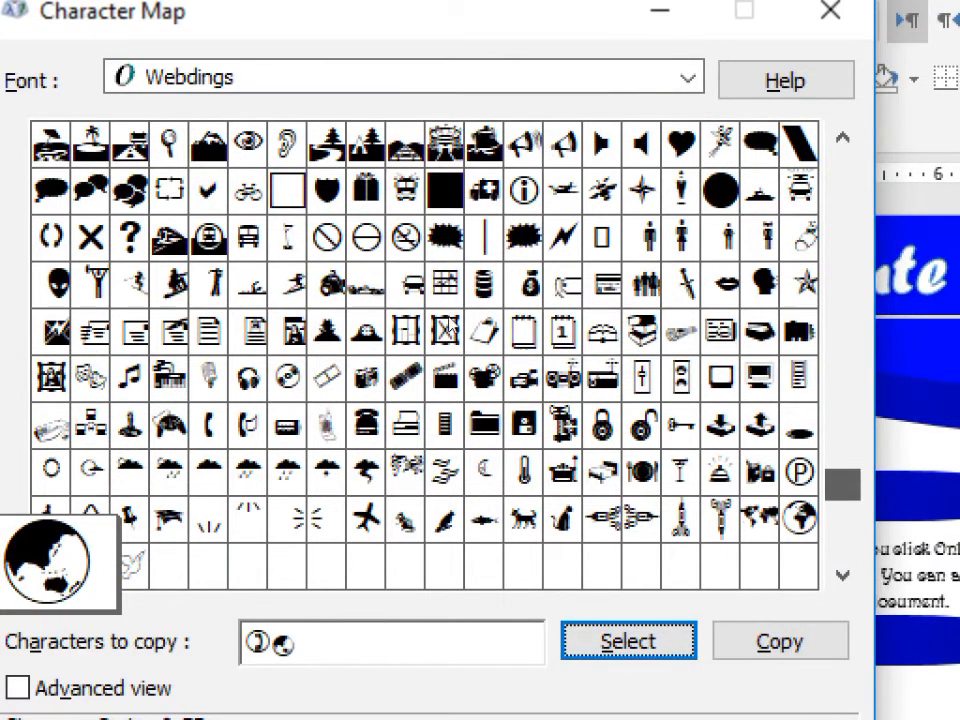
scroll(445, 250, "up", 2)
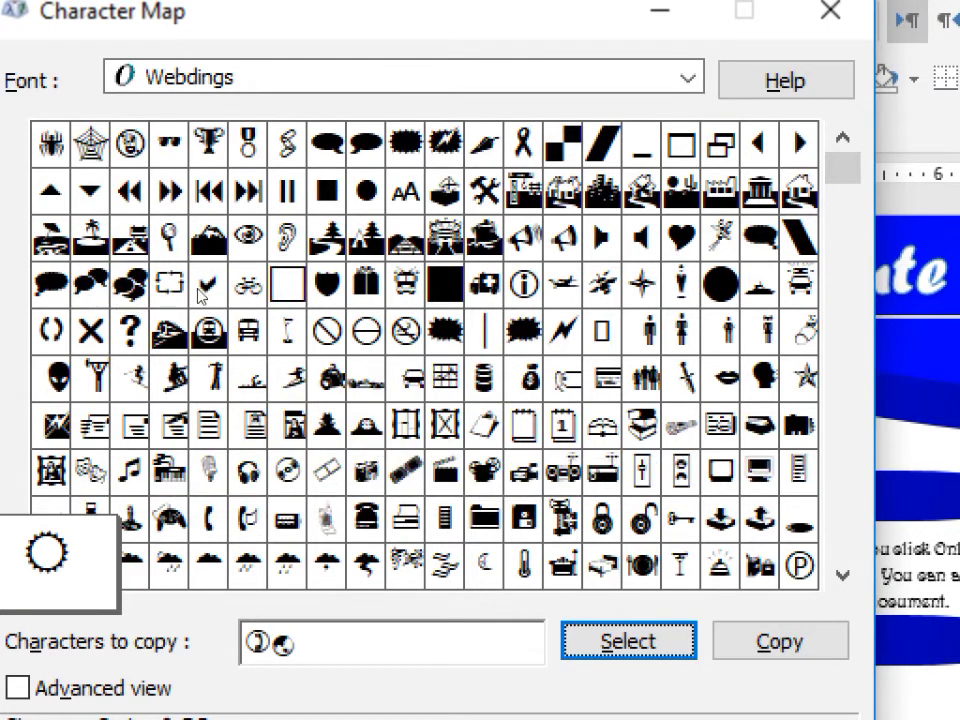
left_click(174, 426)
left_click(248, 426)
left_click(92, 426)
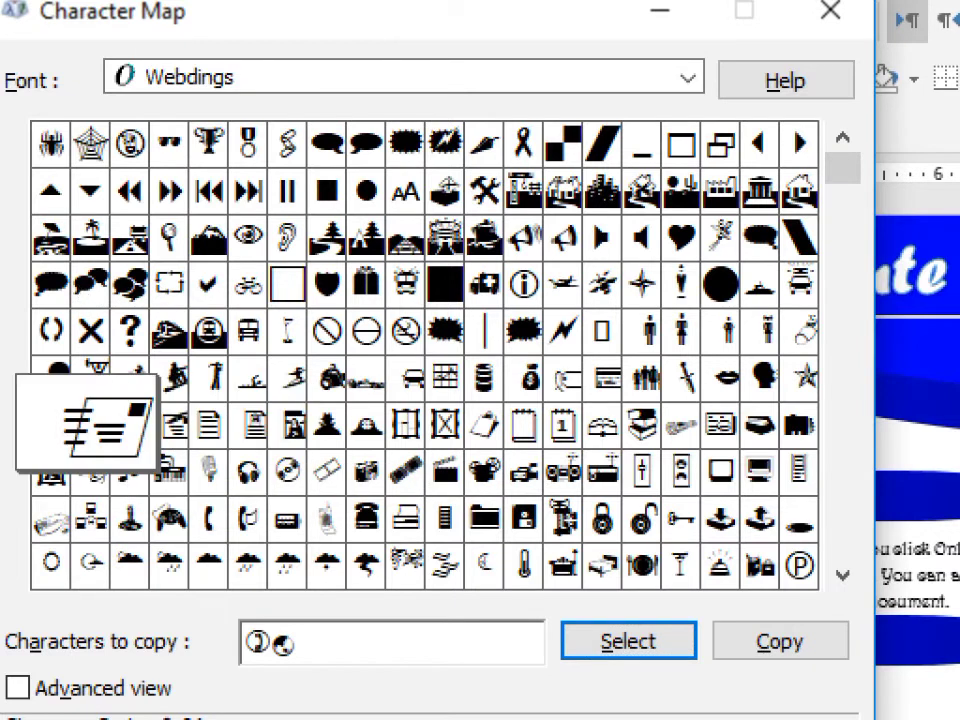
left_click(171, 426)
key("Left")
key("Left")
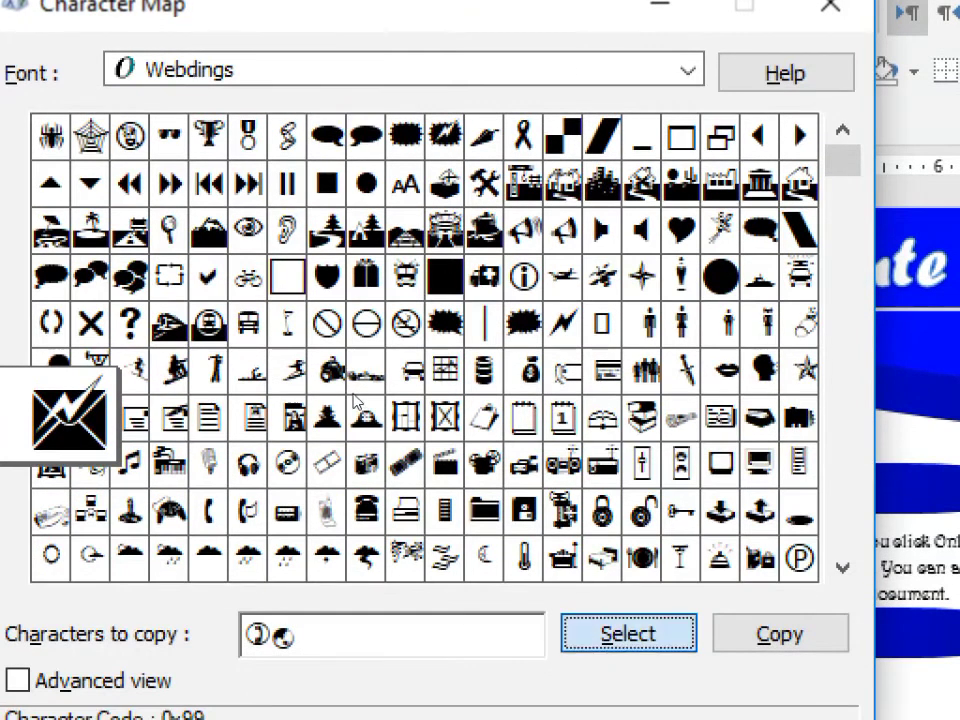
left_click(628, 641)
Add the telephone and house symbols, then copy the collected Webdings characters
left_click(209, 470)
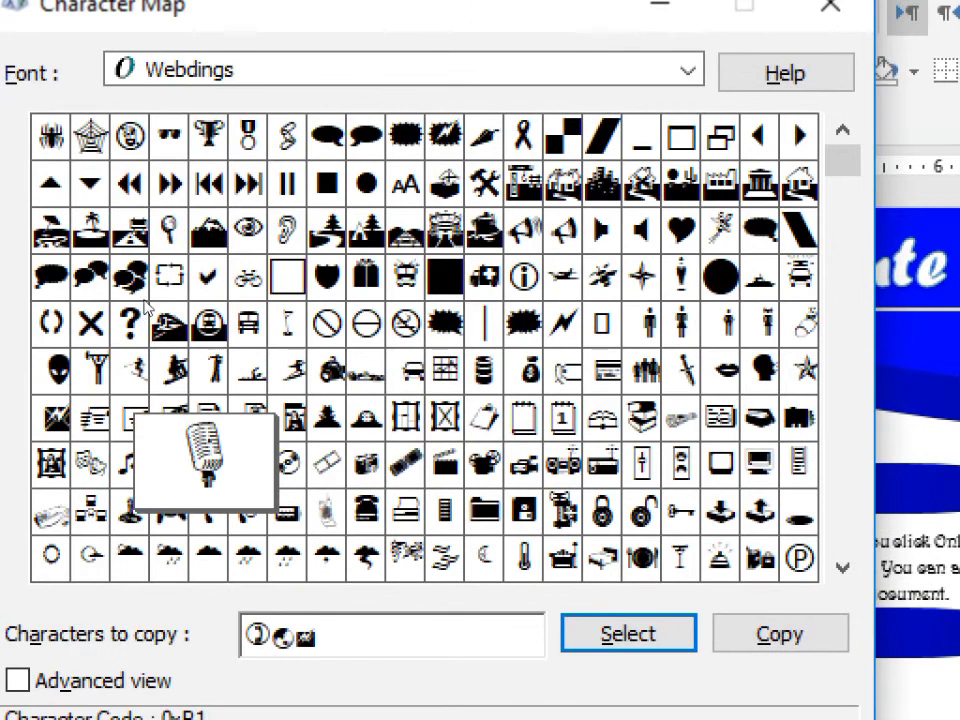
left_click(255, 426)
left_click(366, 426)
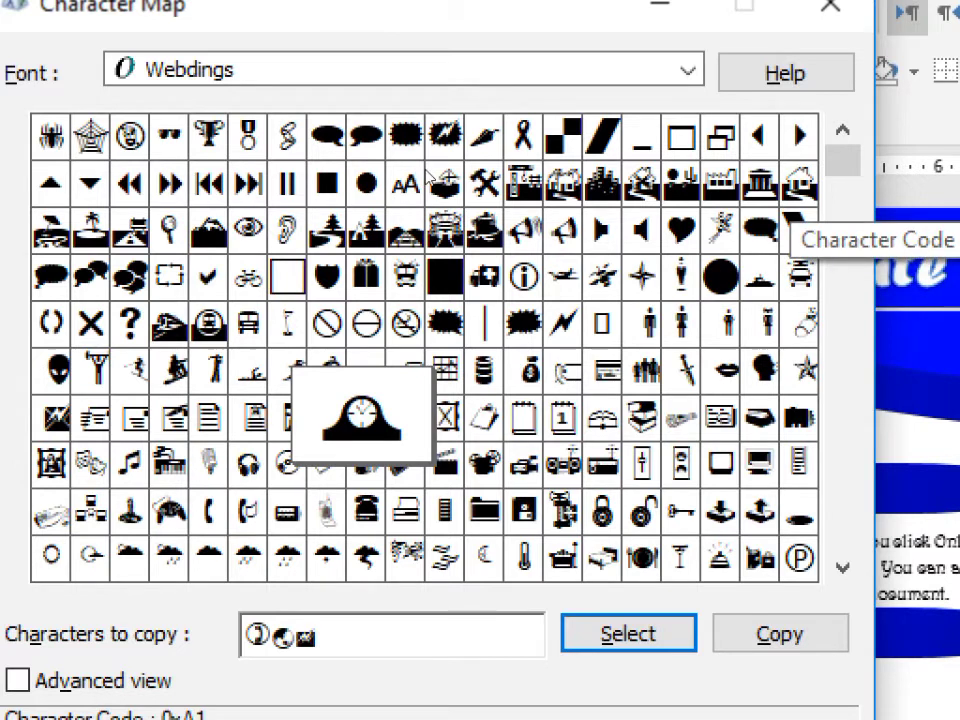
left_click(800, 183)
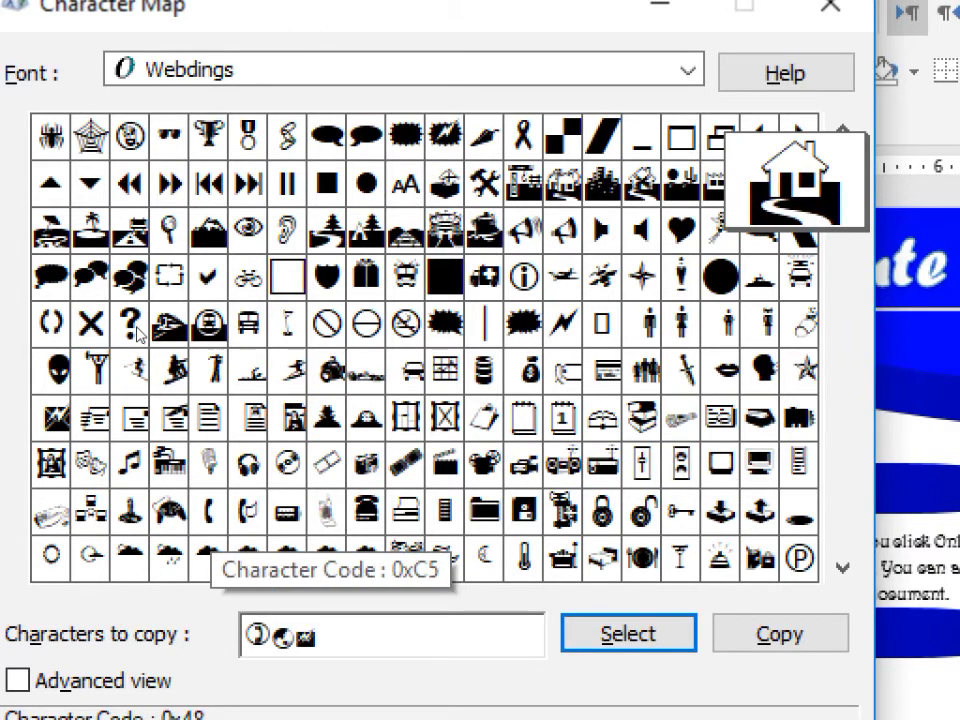
left_click(208, 511)
left_click(628, 634)
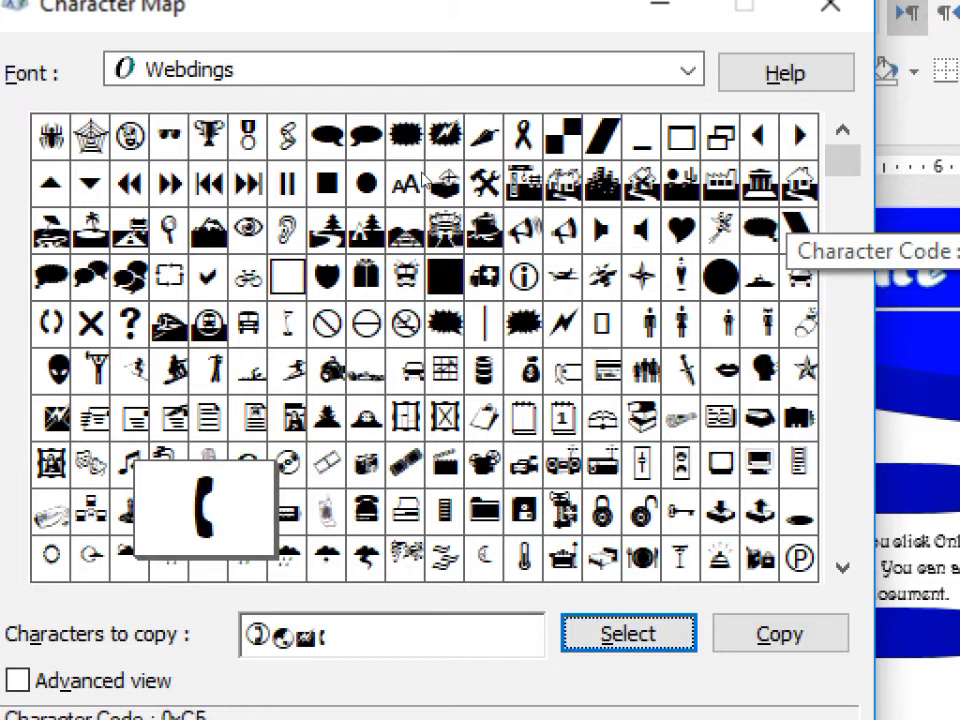
left_click(800, 183)
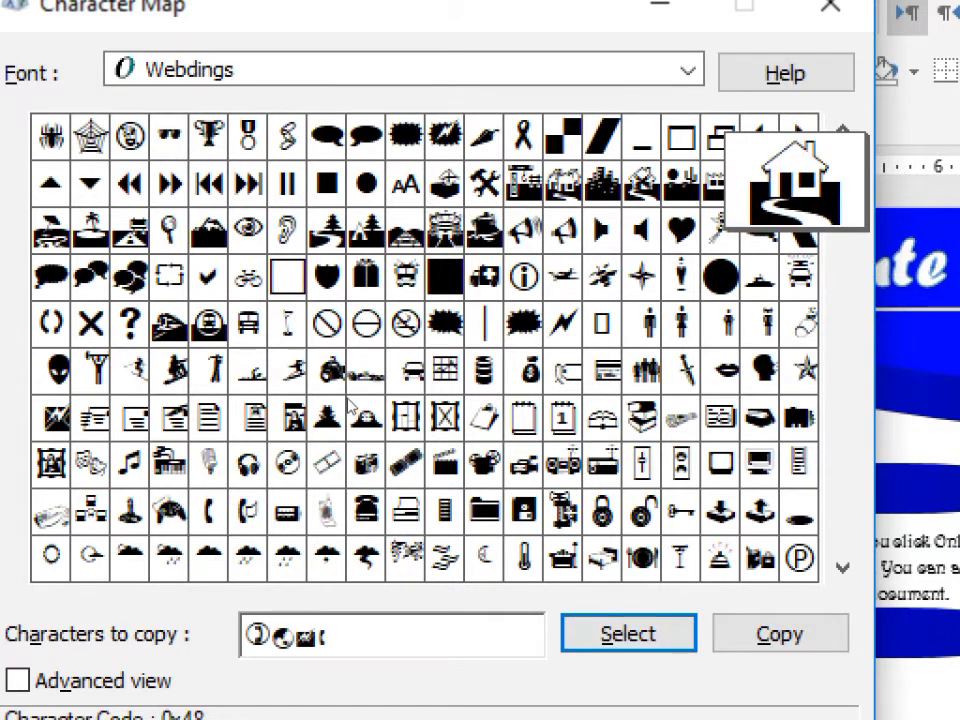
left_click(628, 634)
left_click(780, 634)
Paste the Webdings symbols into a text box and enlarge them above the phone numbers
left_click(830, 6)
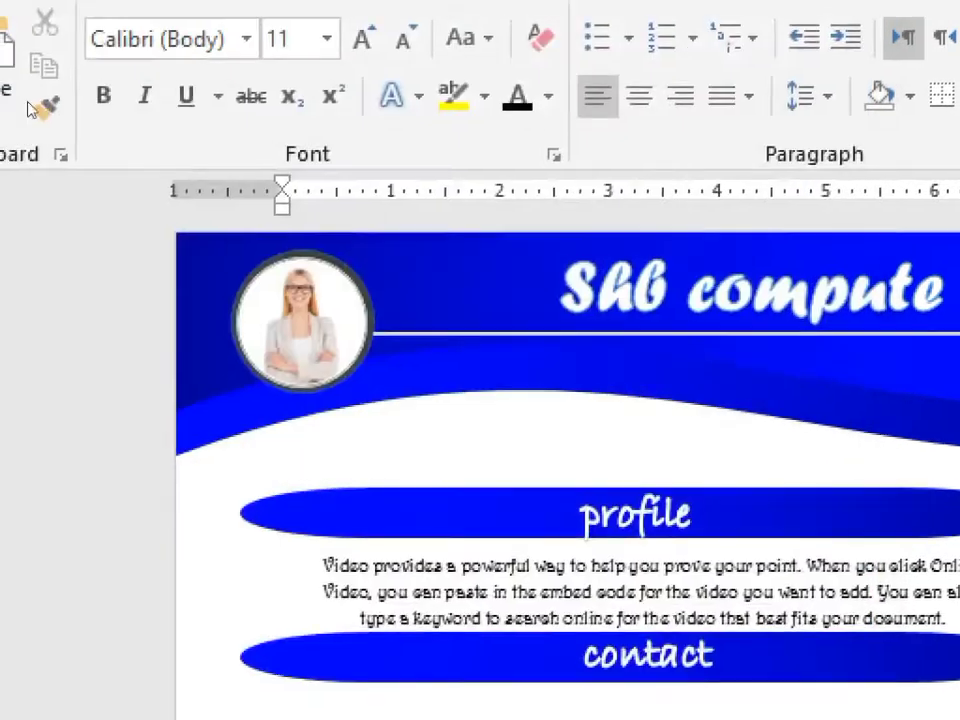
left_click(17, 100)
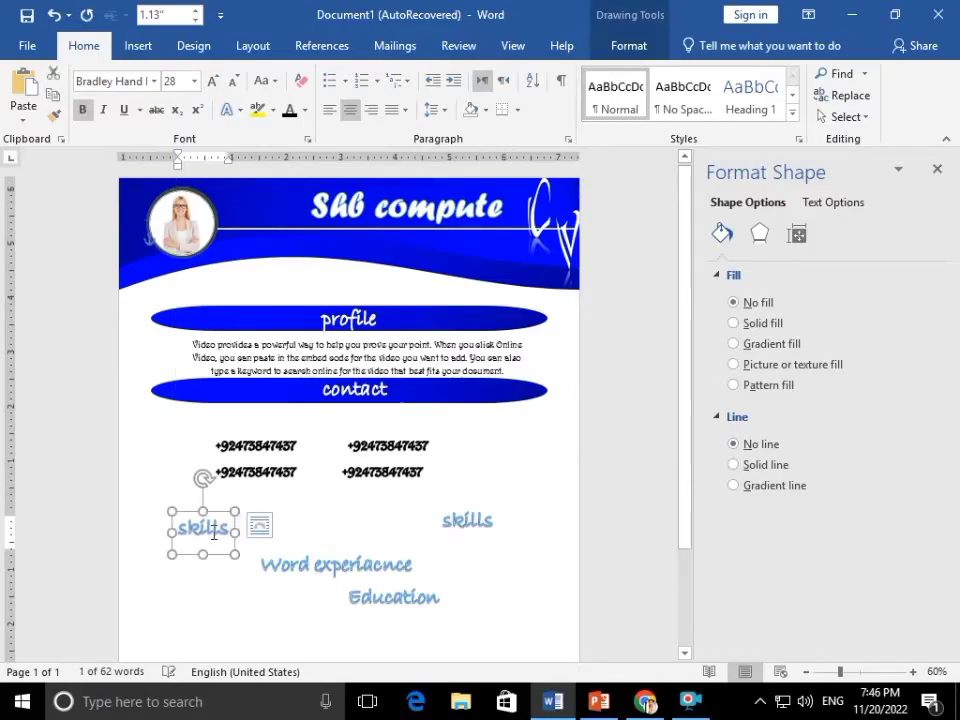
left_click(213, 533)
key("ctrl+a")
key("ctrl+v")
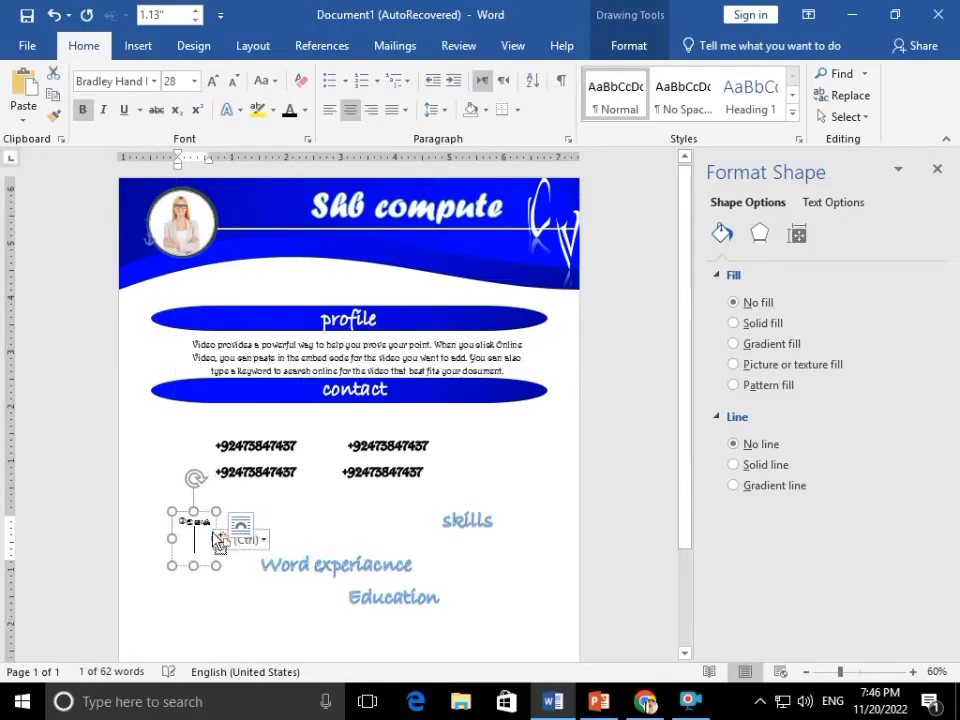
key("ctrl+a")
key("ctrl+shift+period")
key("ctrl+shift+period")
key("ctrl+shift+period")
key("ctrl+shift+period")
key("ctrl+shift+period")
key("ctrl+shift+period")
key("ctrl+shift+period")
key("ctrl+shift+period")
key("ctrl+shift+period")
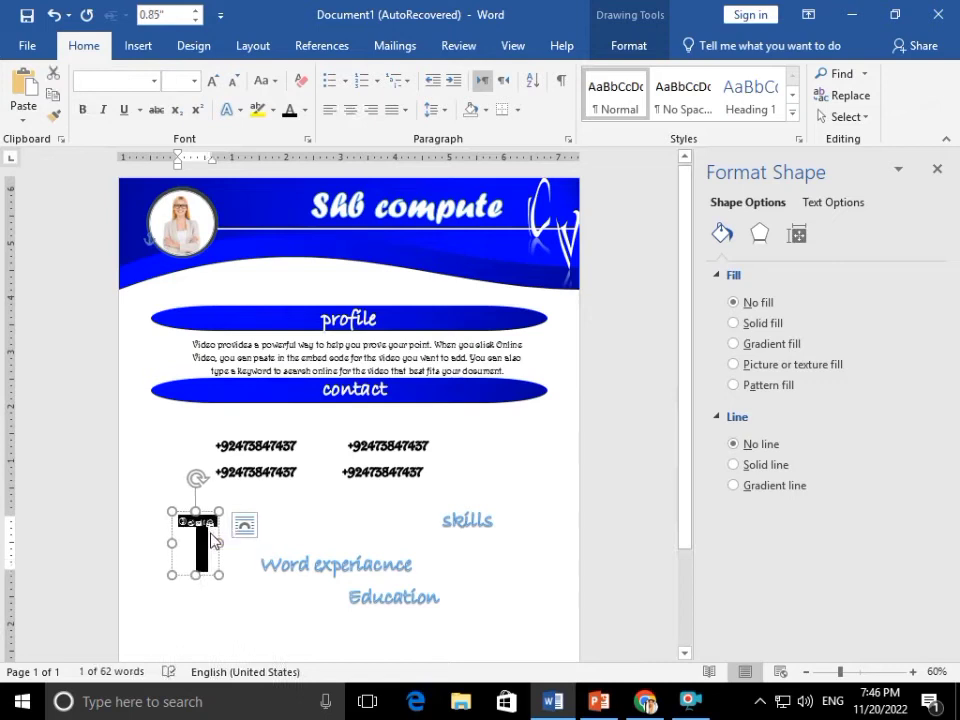
key("ctrl+shift+period")
key("ctrl+shift+period")
key("ctrl+shift+period")
key("ctrl+shift+period")
key("ctrl+shift+period")
key("ctrl+shift+period")
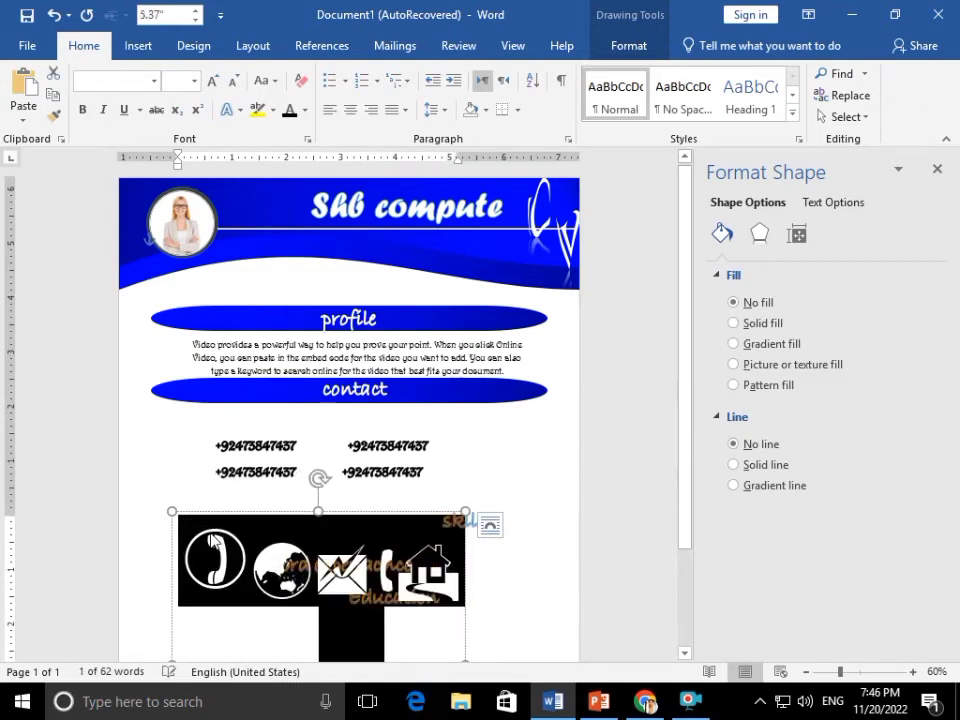
left_click_drag(233, 511, 229, 427)
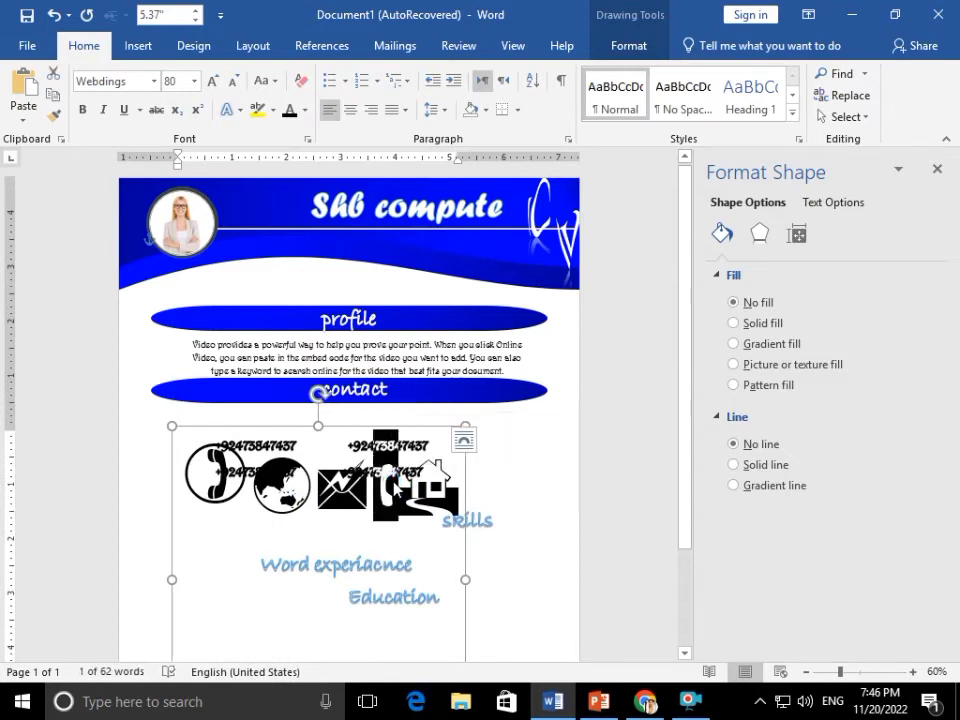
left_click(493, 480)
Remove the stray pasted symbol, shrink the icons back, and move the box beside skills
key("ctrl+v")
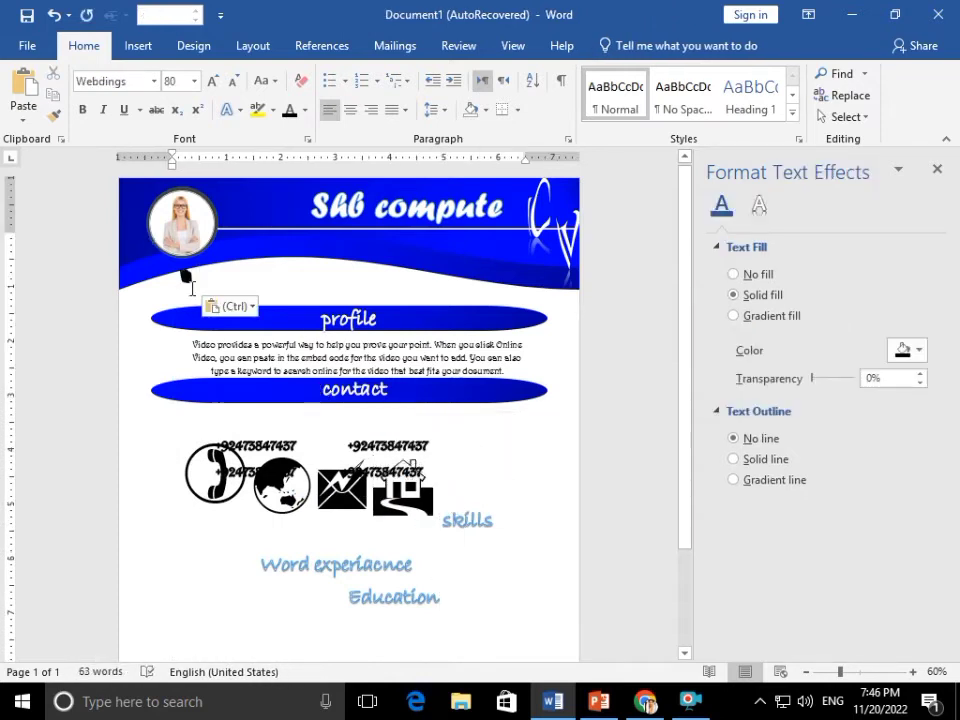
key("ctrl+a")
key("ctrl+z")
left_click(277, 470)
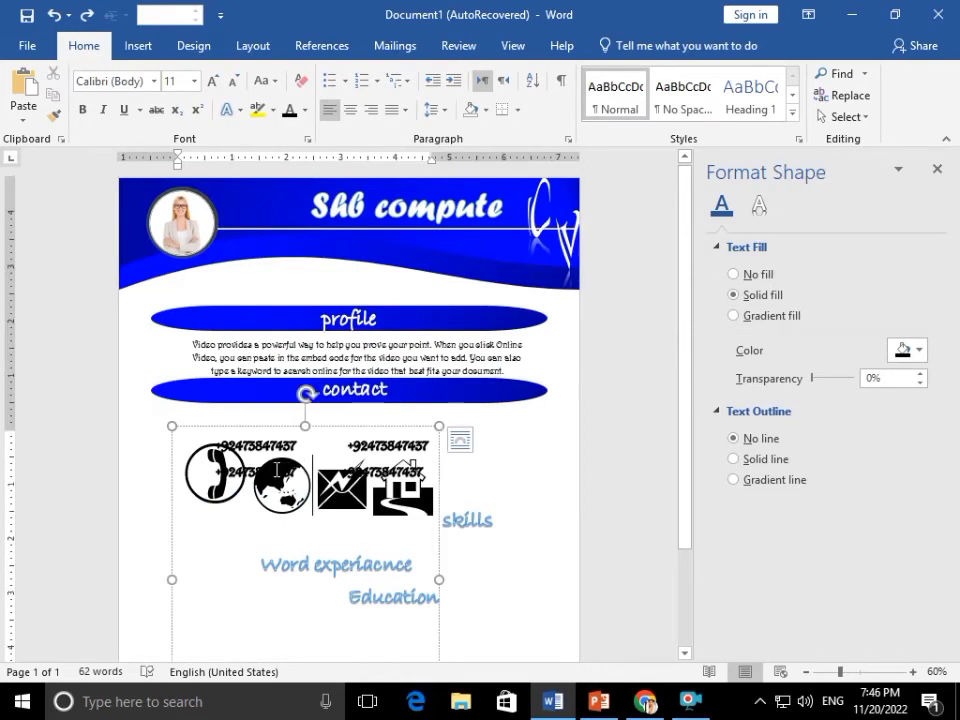
key("ctrl+z")
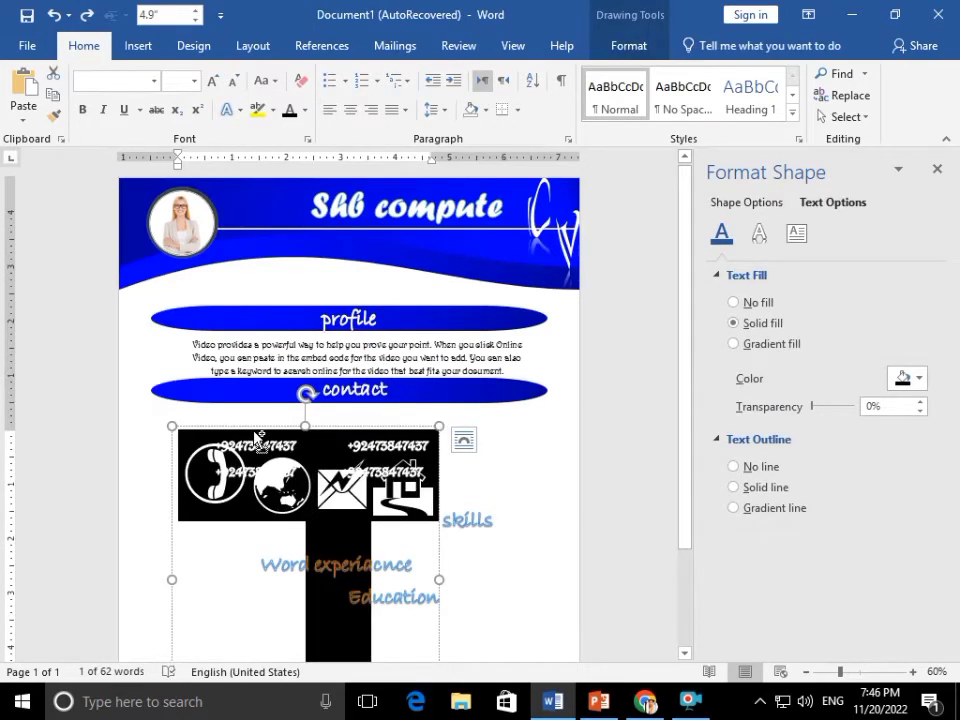
key("ctrl+z")
key("ctrl+z")
key("ctrl+z")
key("ctrl+z")
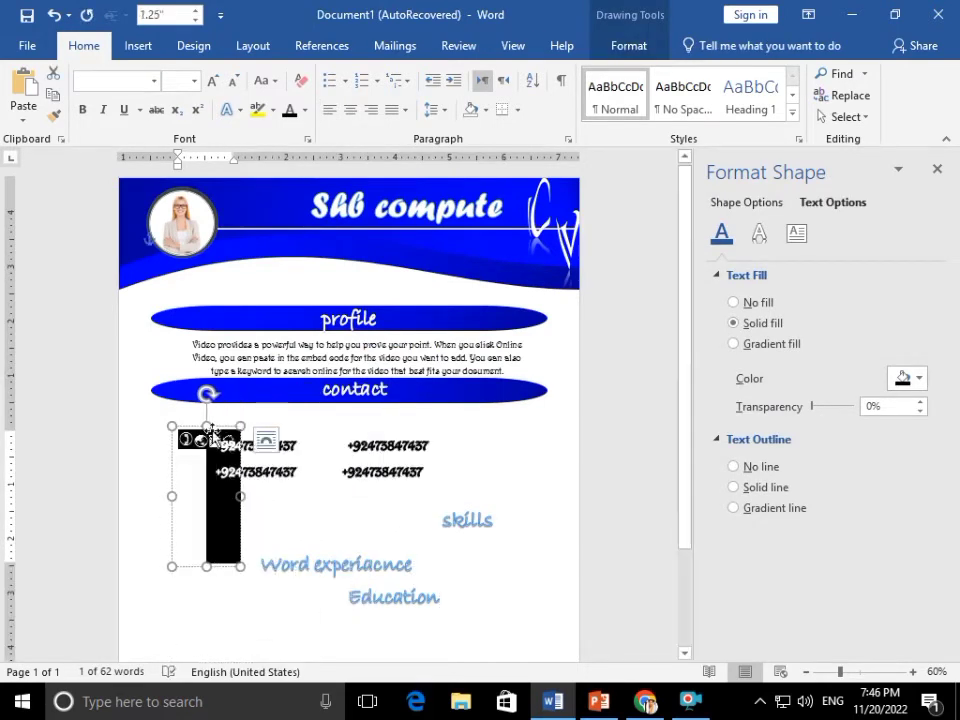
left_click_drag(242, 527, 516, 533)
Put a small telephone icon before the first phone number
left_click(213, 444)
key("ctrl+v")
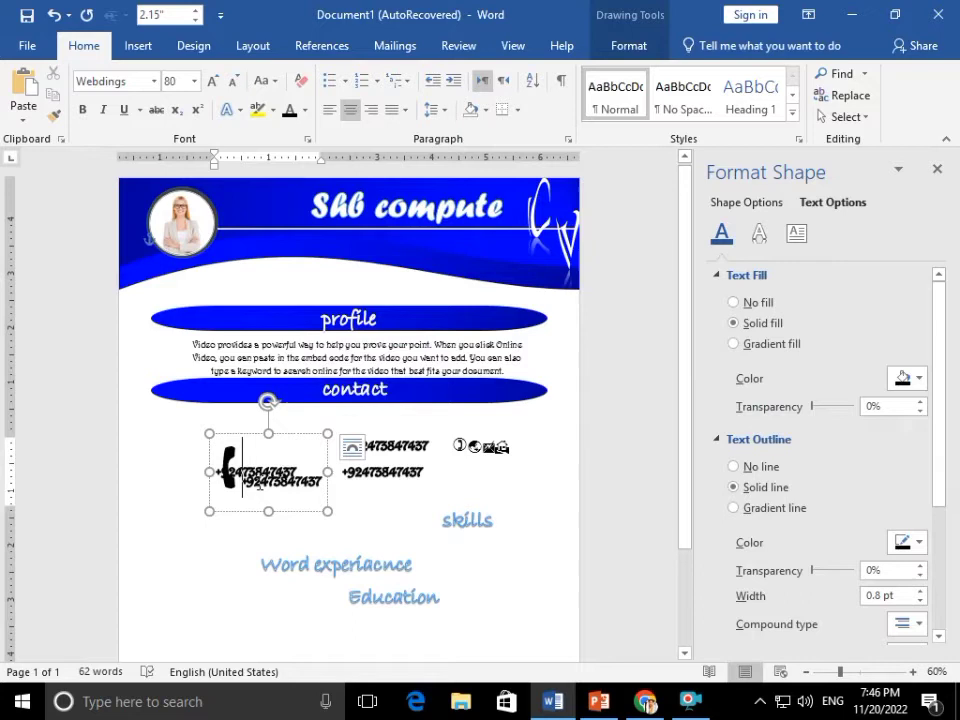
key("shift+Left")
key("ctrl+shift+comma")
key("ctrl+shift+comma")
key("ctrl+shift+comma")
key("ctrl+shift+comma")
key("ctrl+shift+comma")
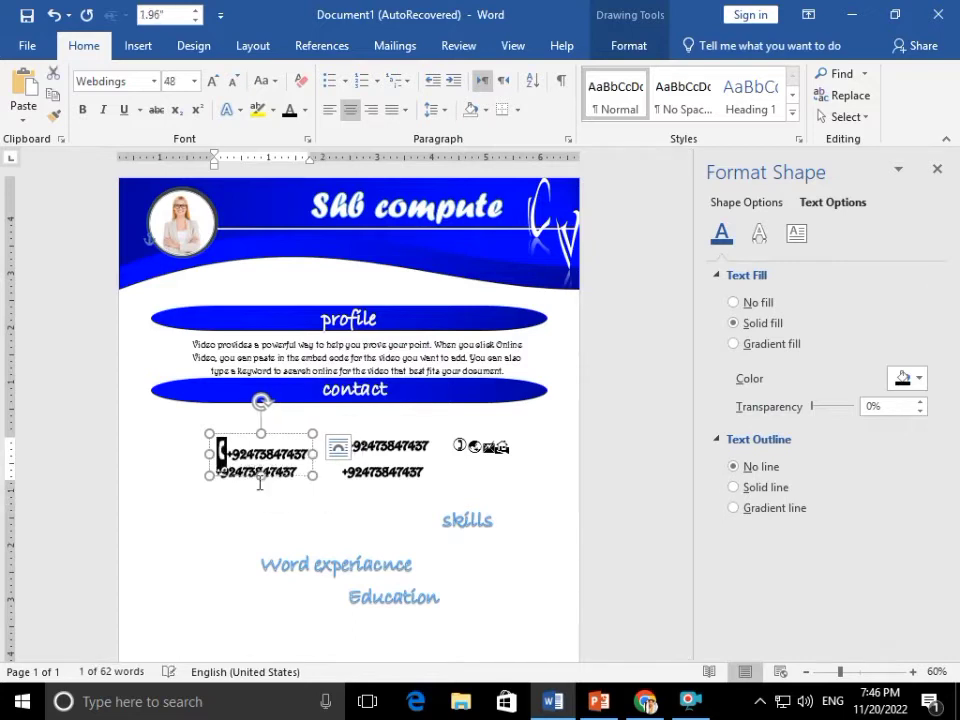
left_click(260, 497)
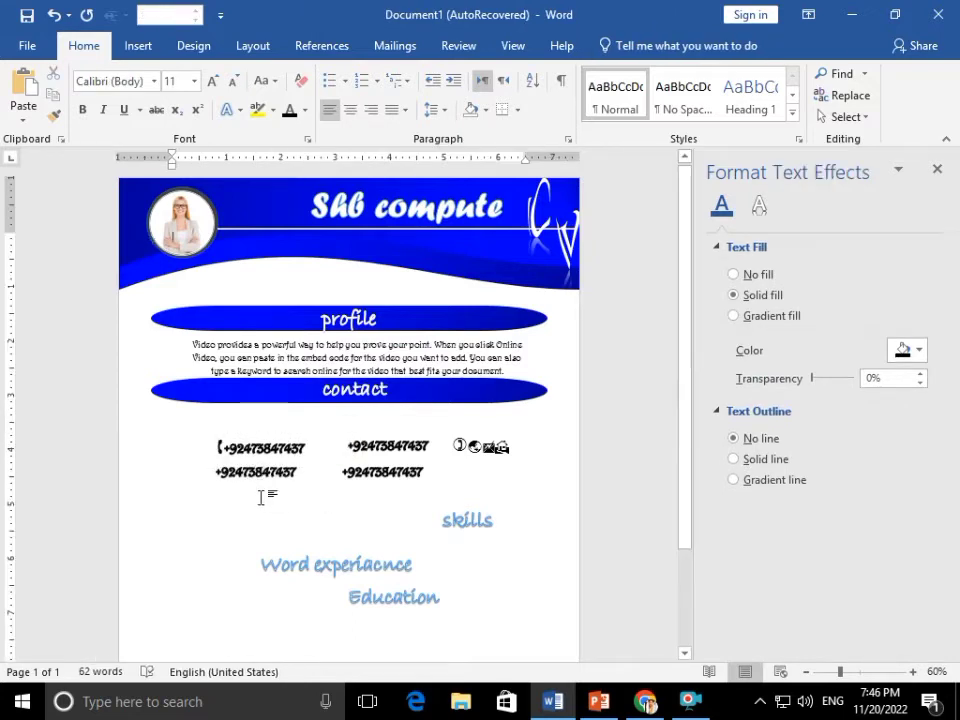
Overwrite the upper-right phone number with a short address line and move the icon box below it
left_click(513, 521)
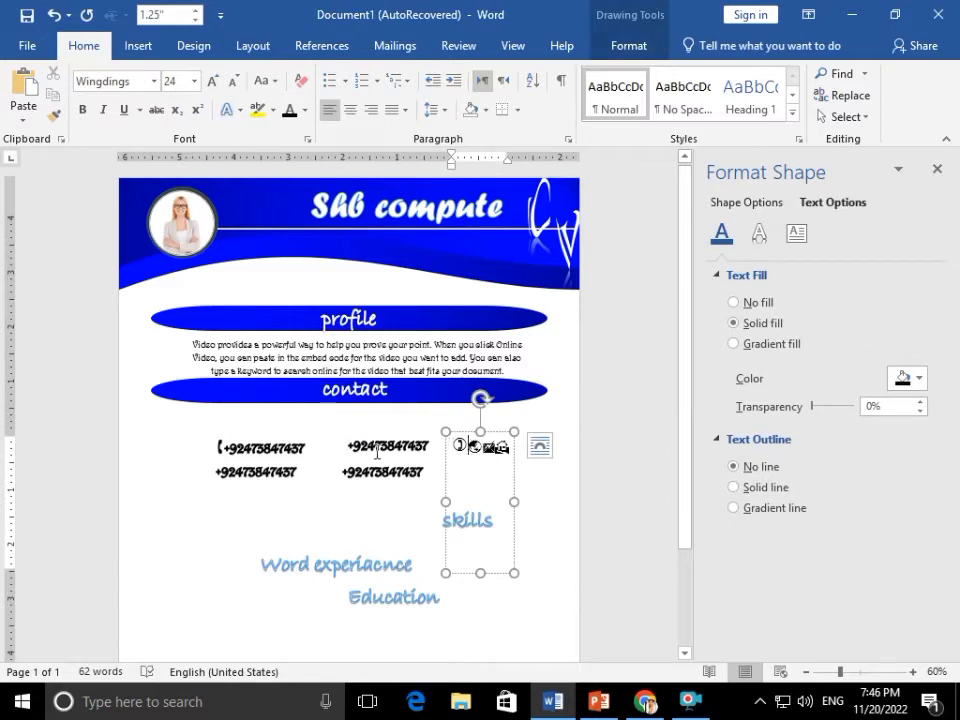
left_click(372, 444)
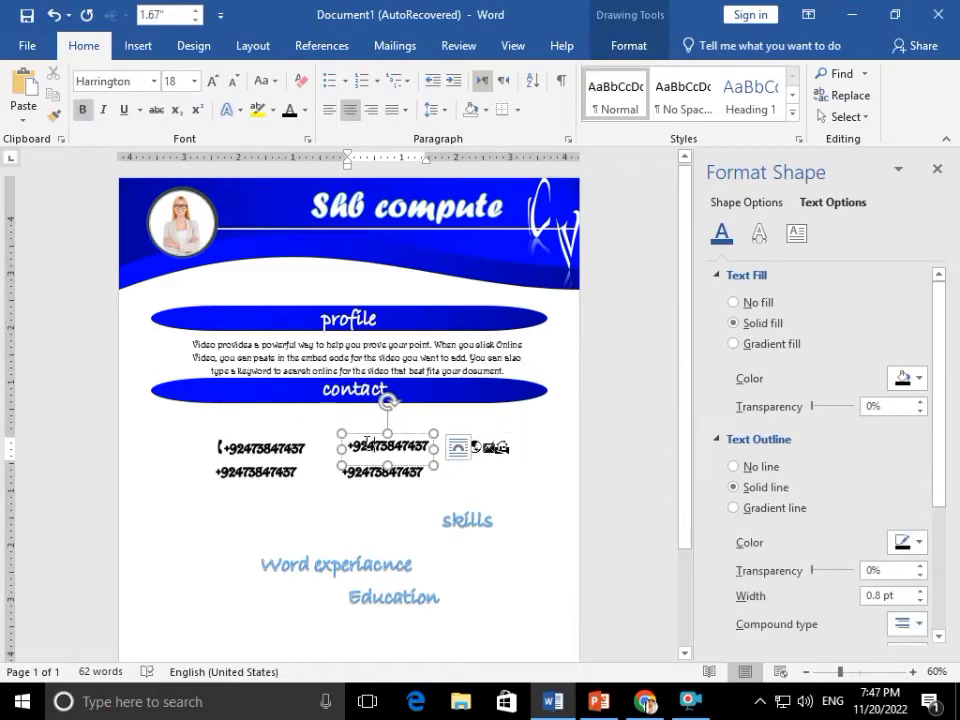
double_click(368, 444)
type("ne")
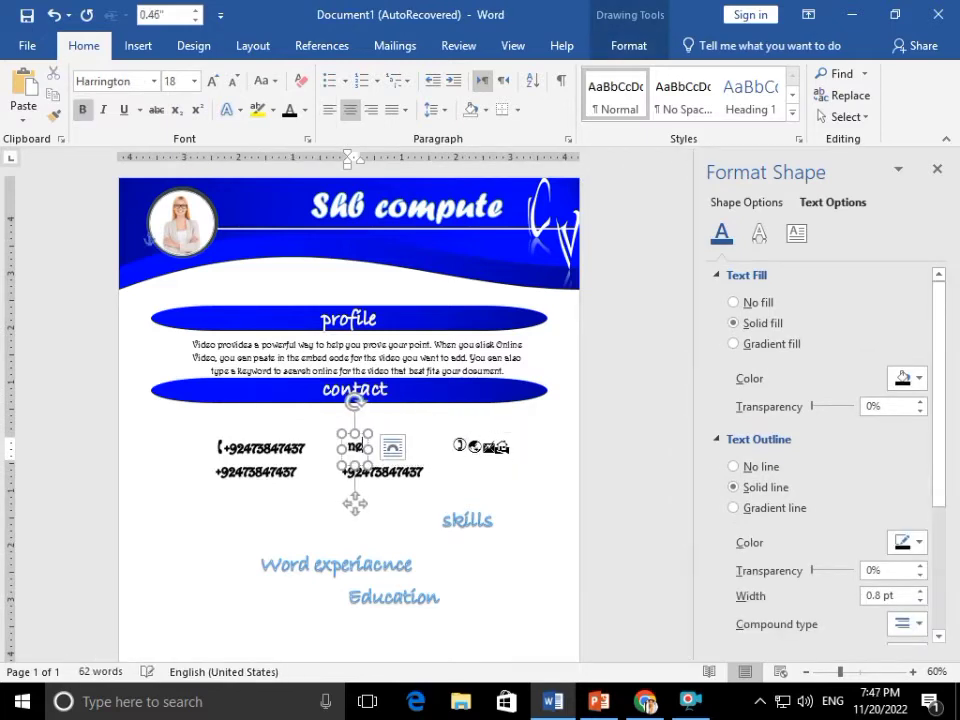
type("ar nation")
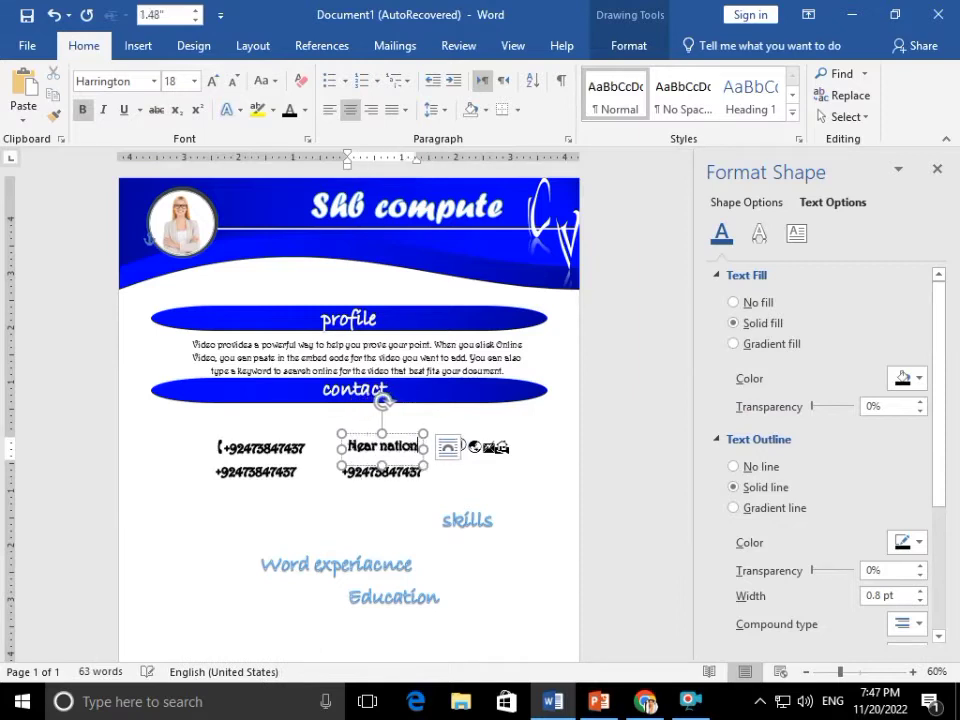
type("l b")
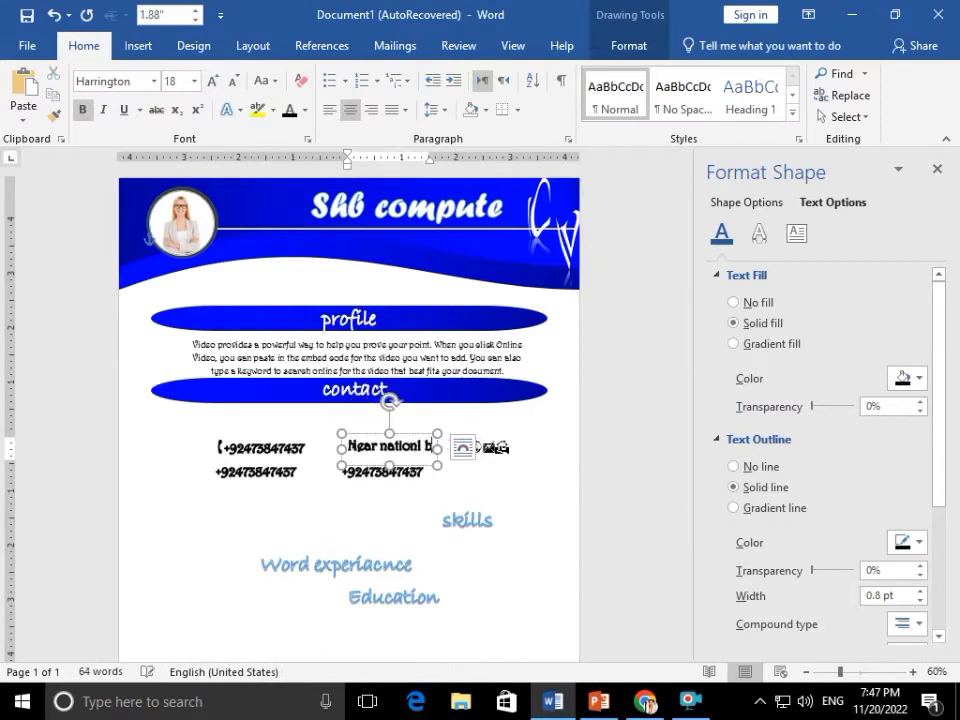
type("ank Beli")
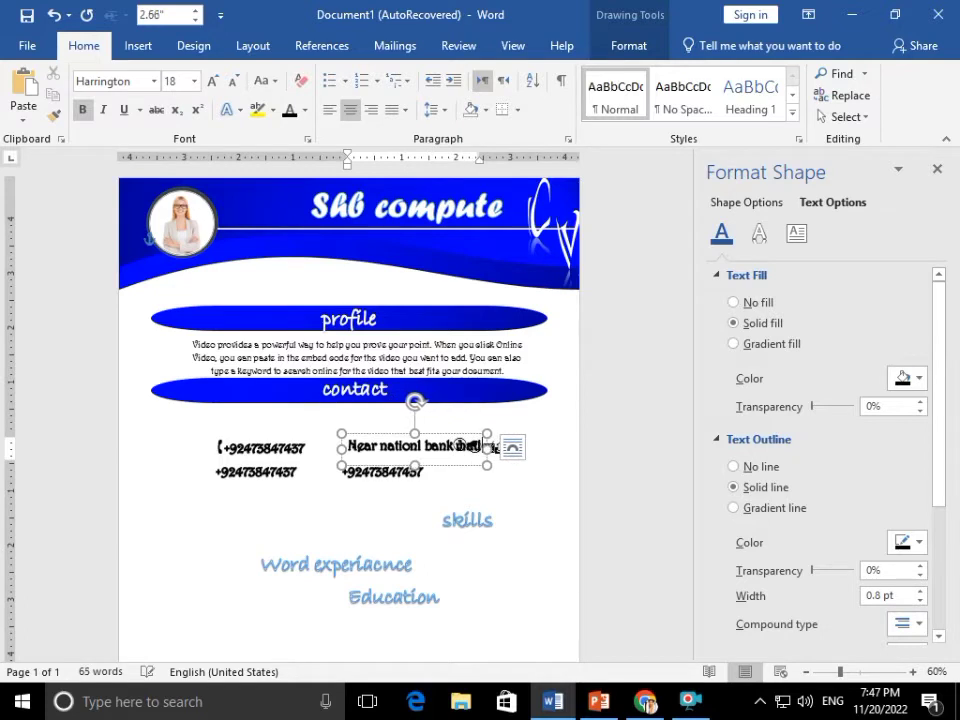
left_click(518, 436)
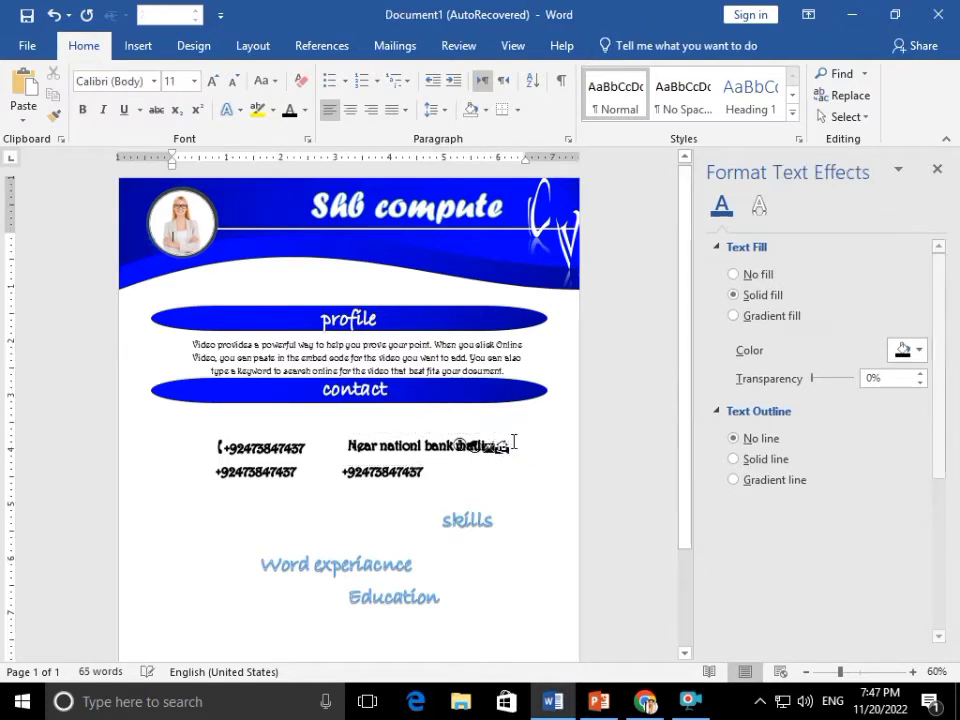
left_click(507, 440)
left_click_drag(507, 440, 519, 498)
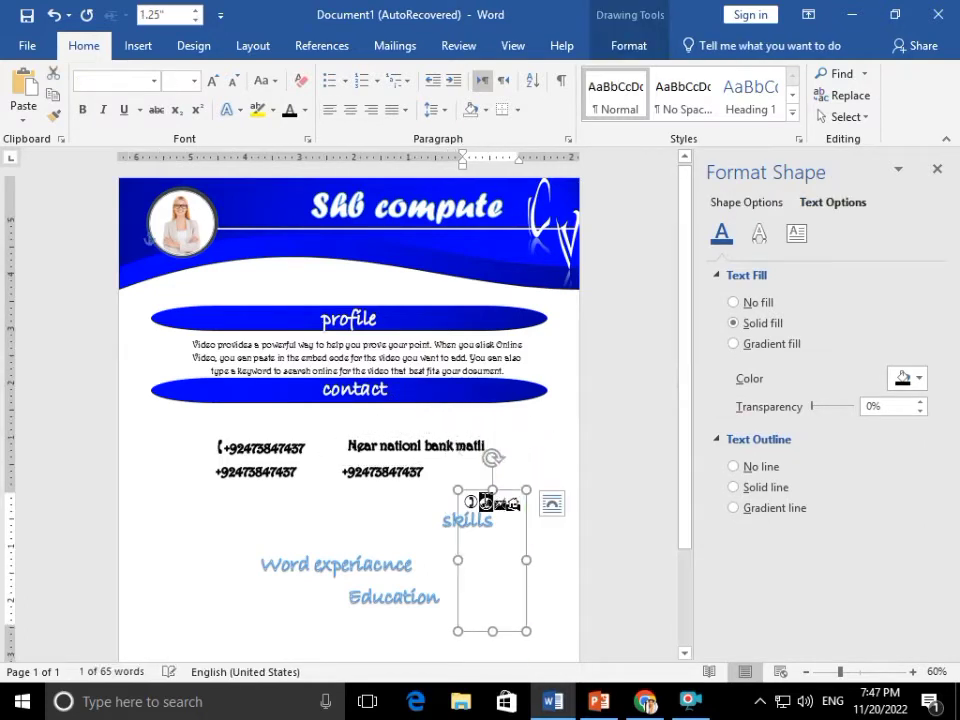
Move an icon glyph from the icon box to the front of the address line
double_click(511, 505)
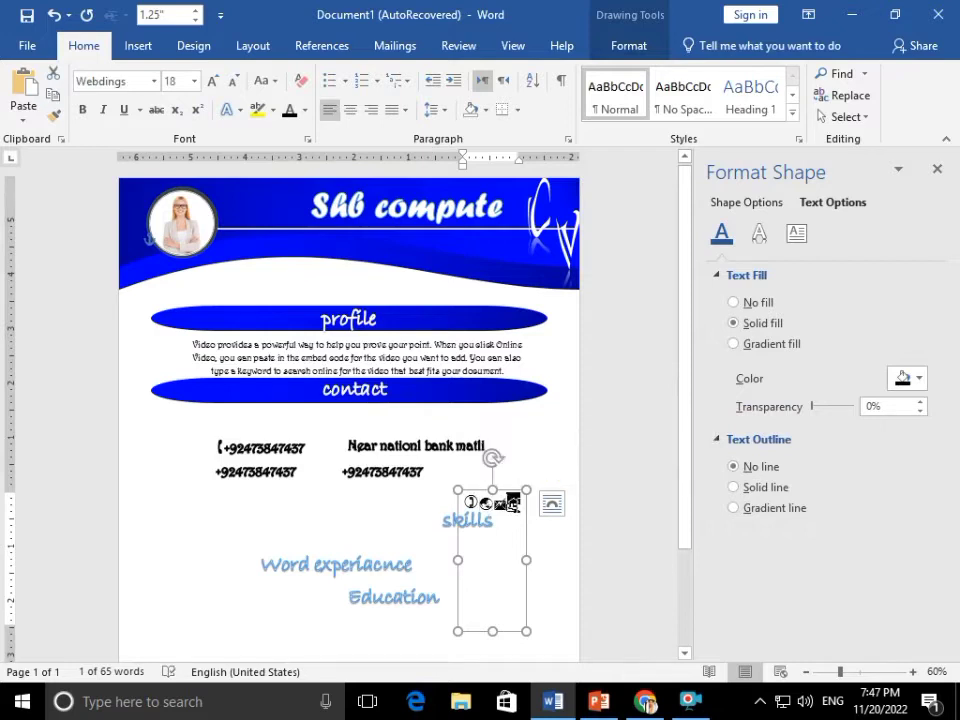
key("ctrl+x")
left_click(370, 443)
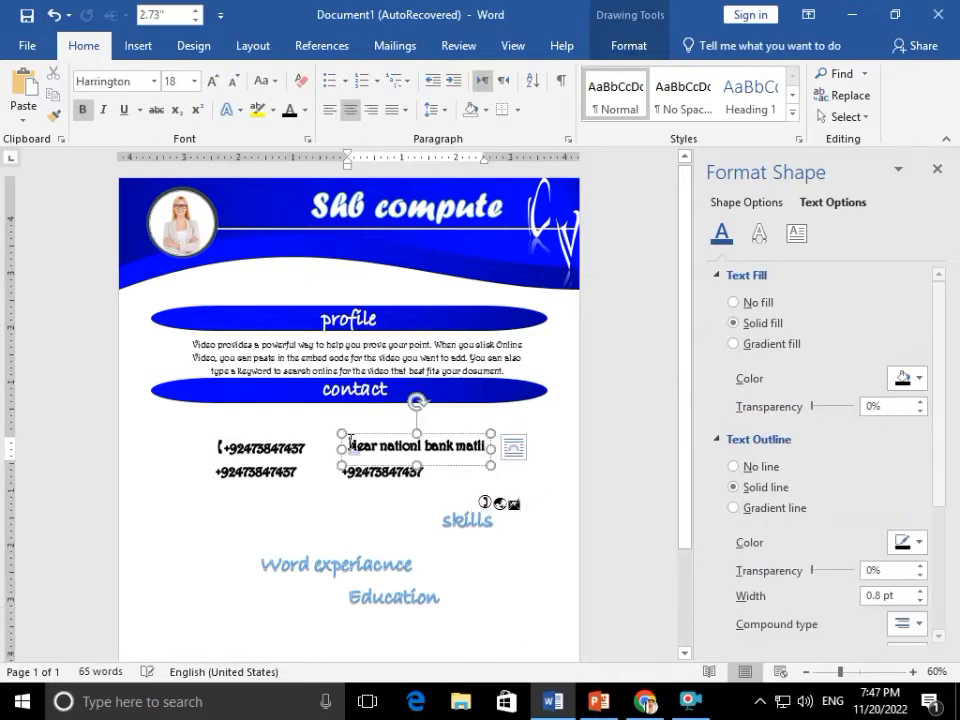
key("ctrl+v")
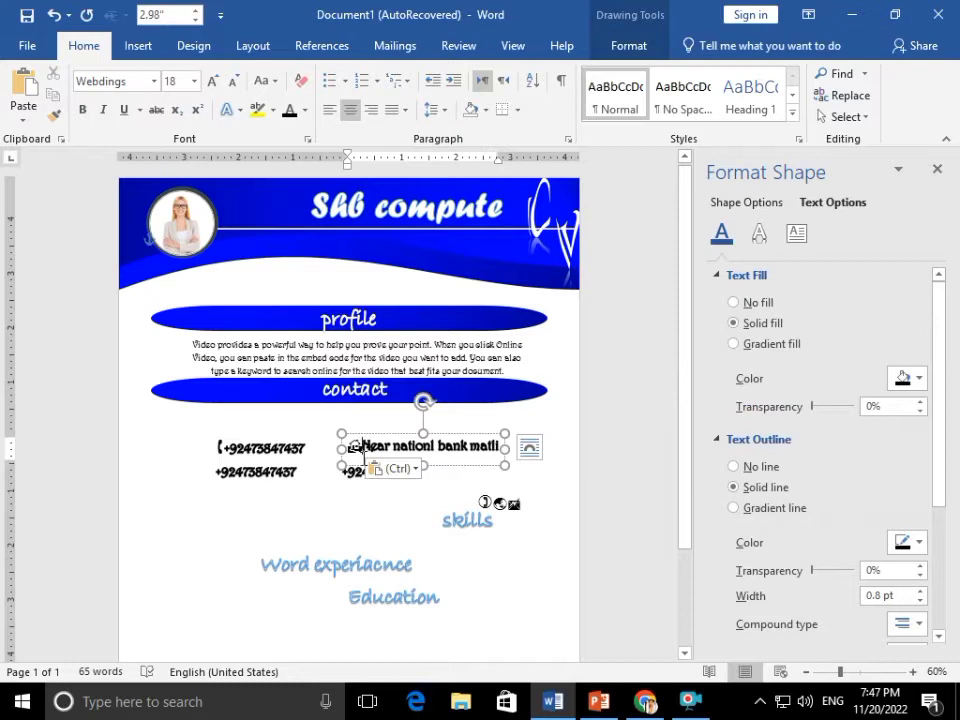
Put an envelope icon before the second contact line and replace the number with the contact's e-mail address
left_click(512, 500)
double_click(515, 504)
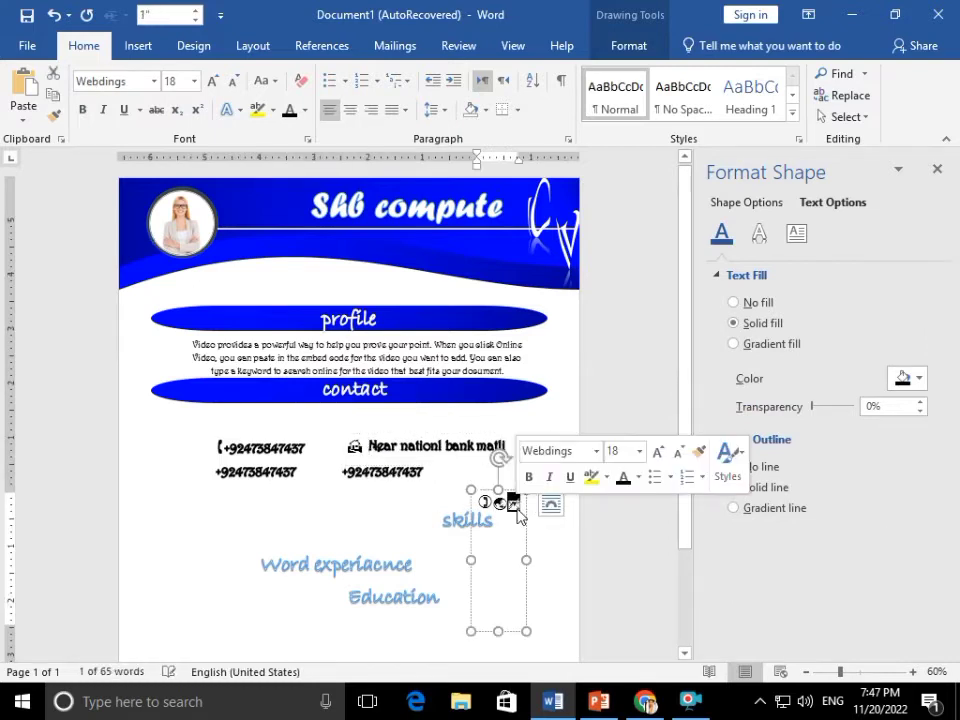
key("ctrl+x")
left_click(220, 471)
key("ctrl+v")
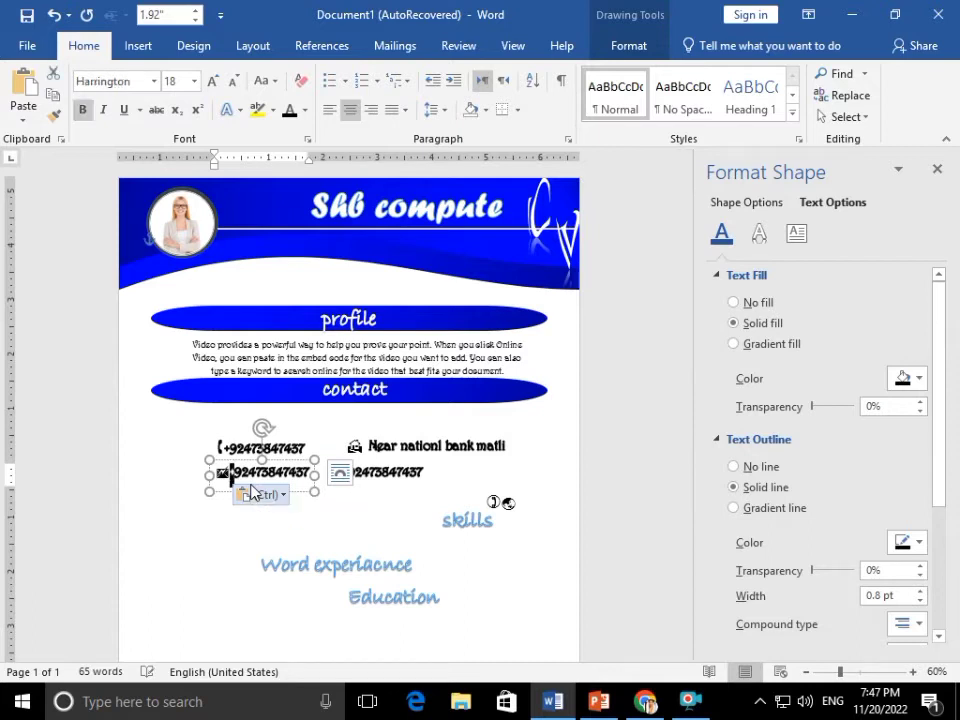
key("shift+Right")
key("shift+Right")
key("shift+Right")
key("shift+Right")
key("shift+Right")
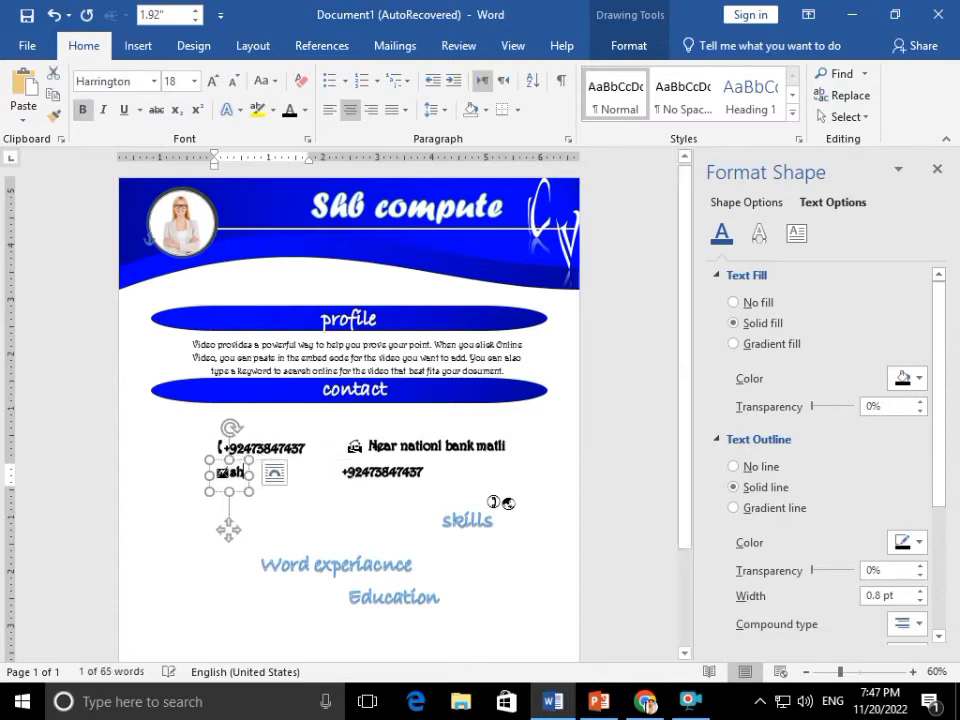
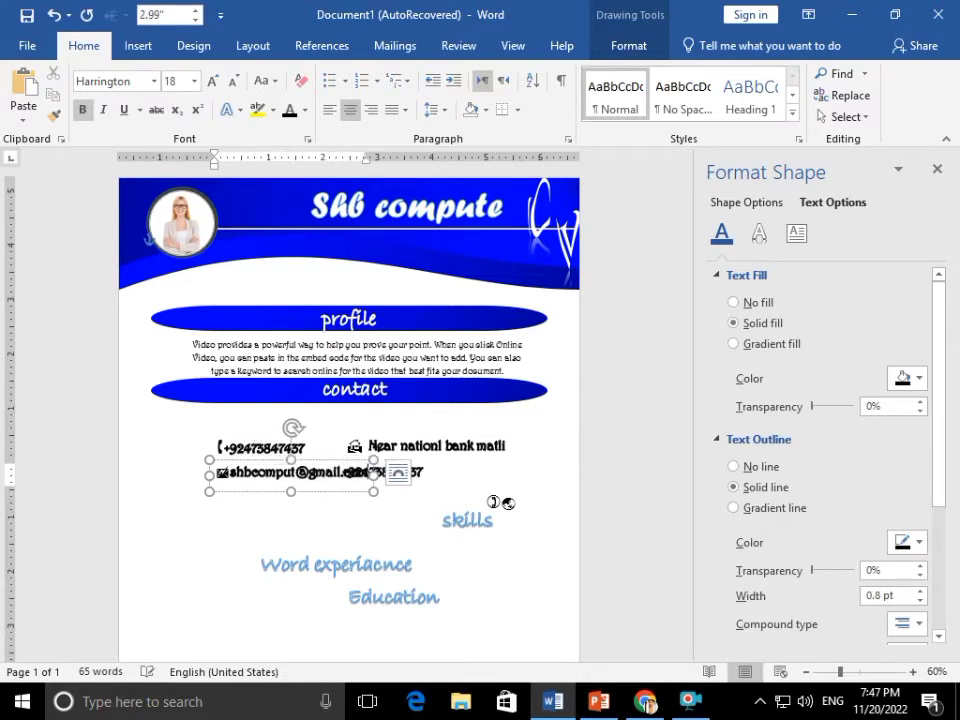
left_click_drag(426, 474, 461, 474)
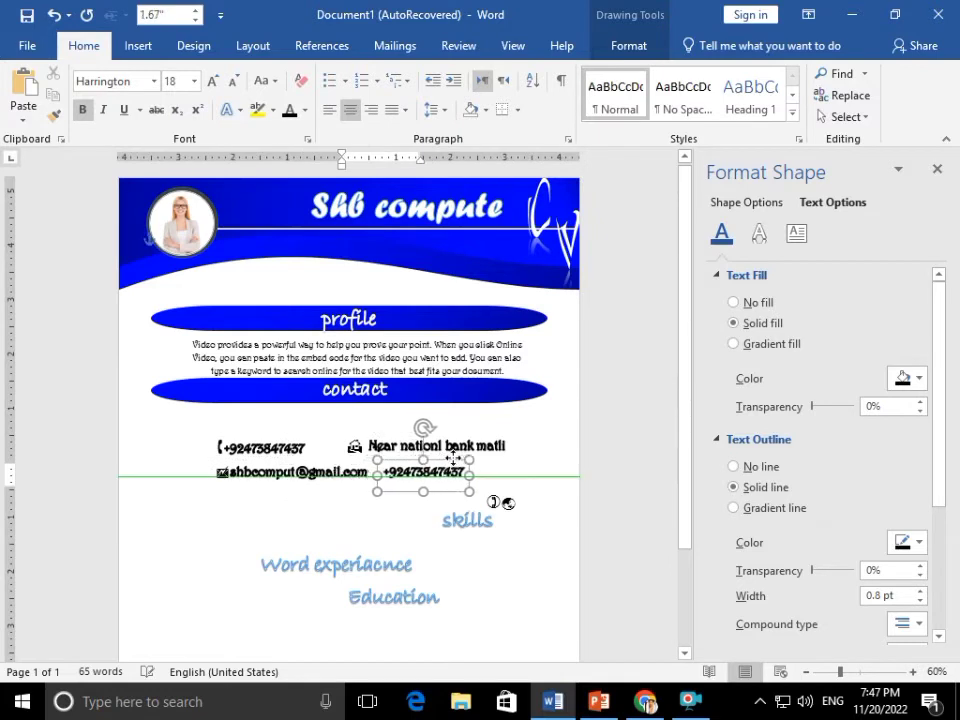
Shift the address box slightly right and cut the globe icon from the icon box
left_click(386, 440)
left_click_drag(402, 437, 419, 436)
key("Right")
key("Right")
key("Right")
left_click_drag(501, 503, 512, 514)
key("ctrl+x")
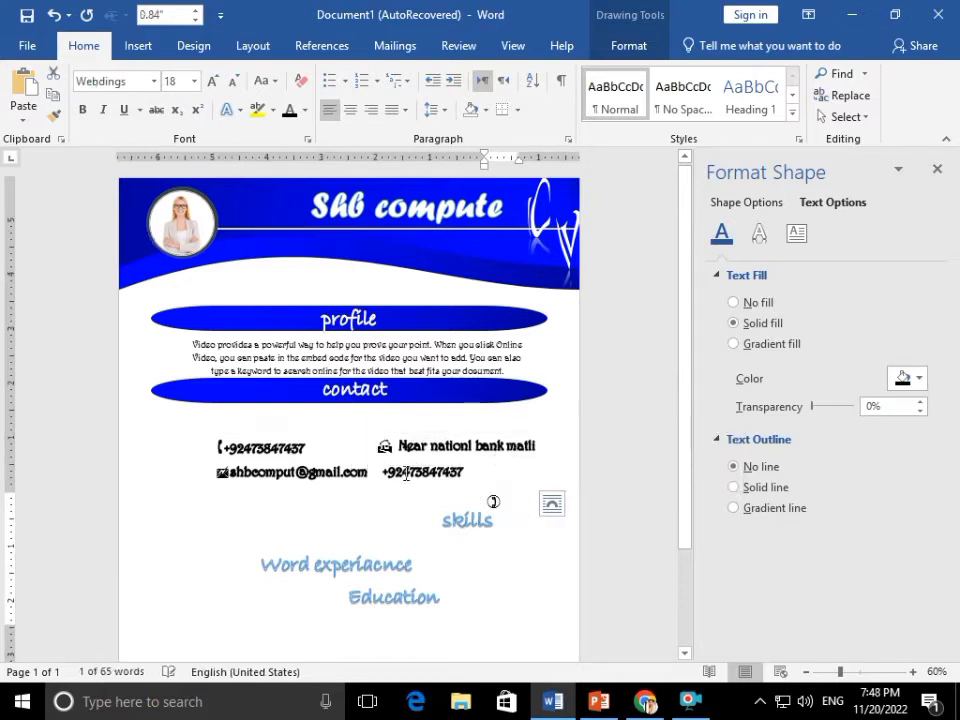
left_click(406, 475)
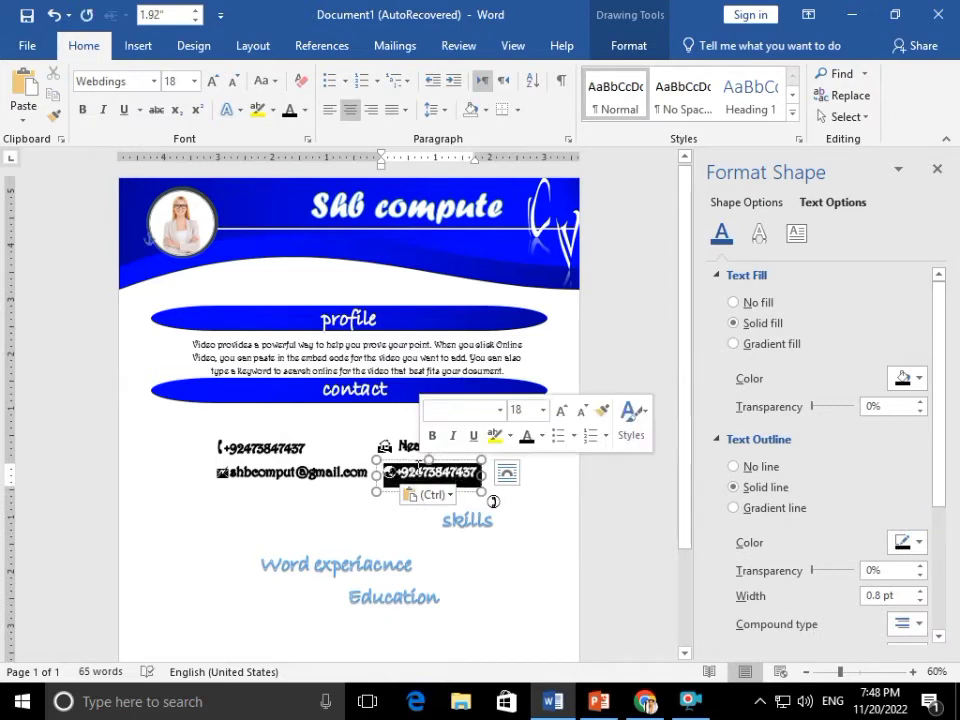
left_click(390, 473)
left_click_drag(416, 470, 411, 474)
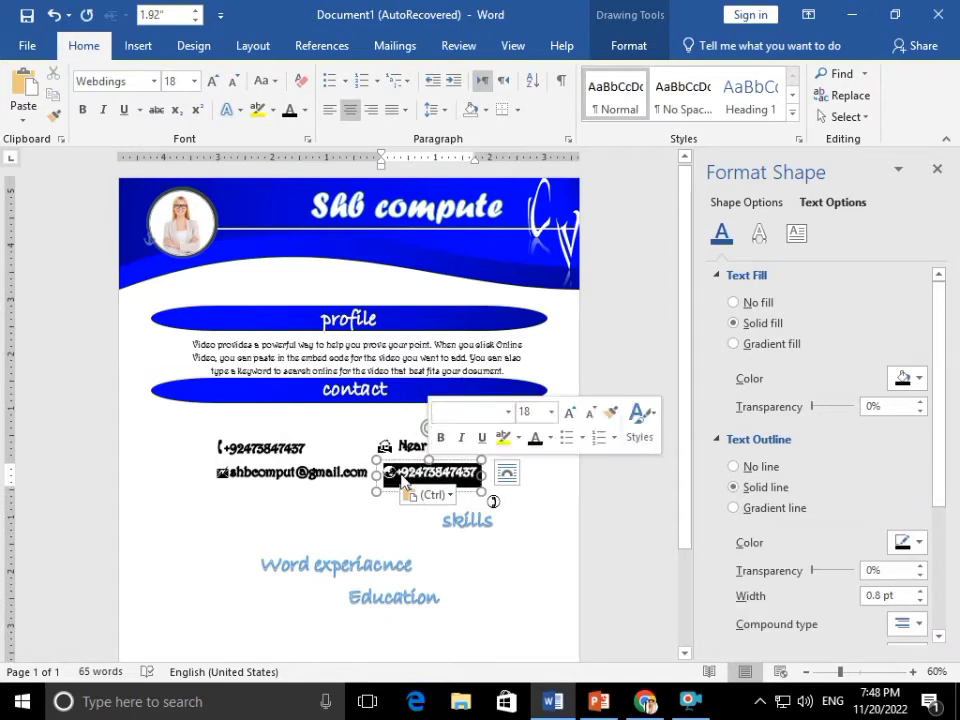
left_click(402, 475)
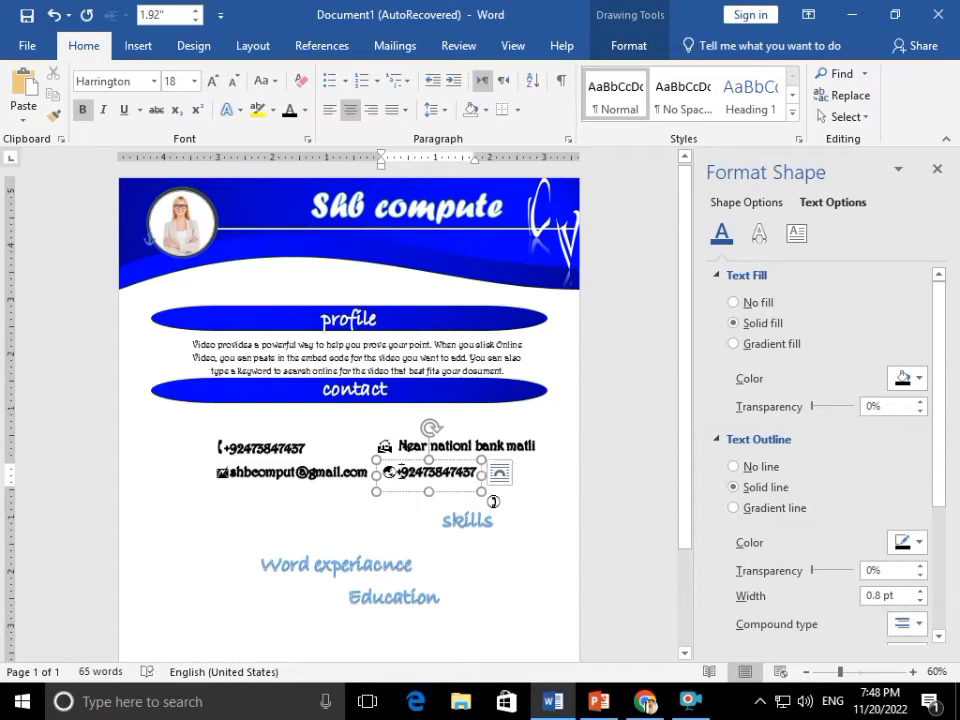
key("Delete")
key("Delete")
key("Delete")
key("Delete")
key("Delete")
key("Delete")
key("Delete")
key("Delete")
key("Delete")
key("Delete")
key("Delete")
key("Delete")
key("Delete")
type("www")
key("BackSpace")
key("BackSpace")
key("BackSpace")
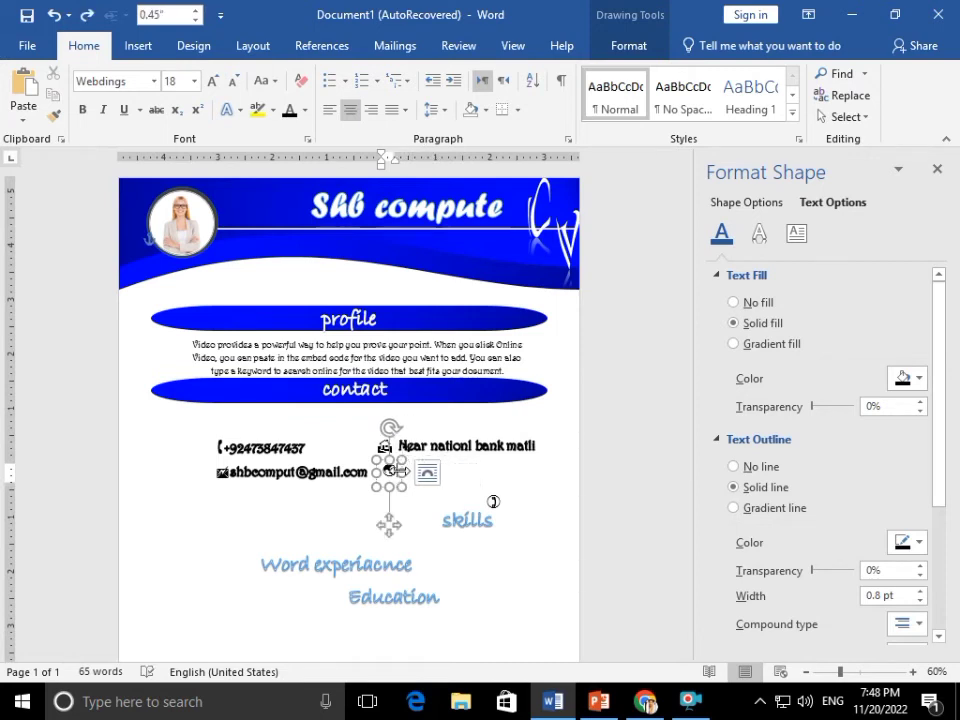
key("ctrl+z")
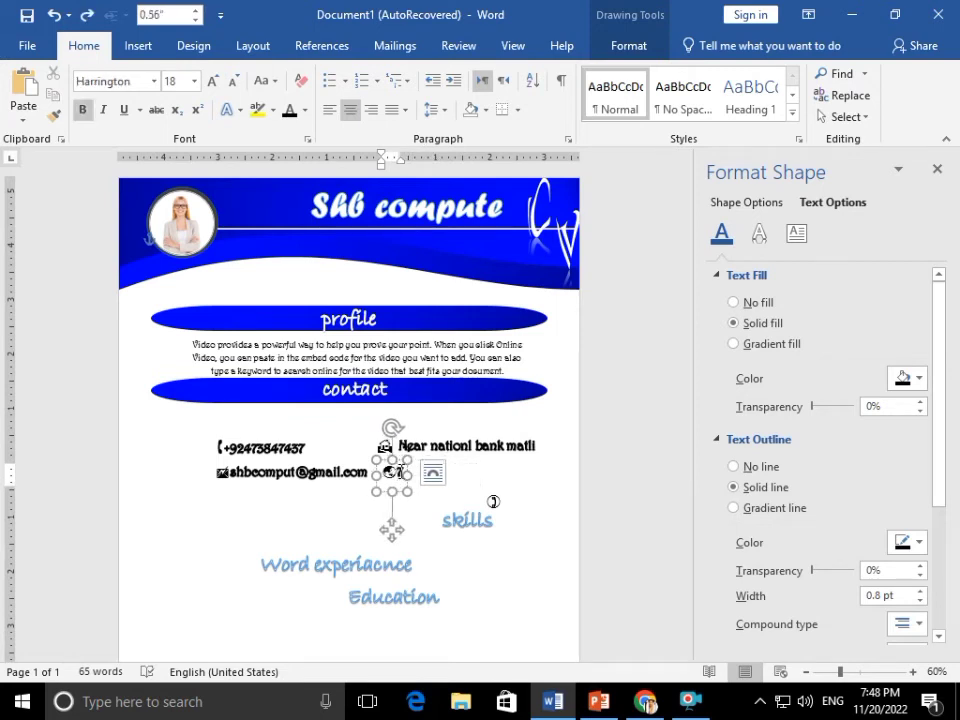
type("www")
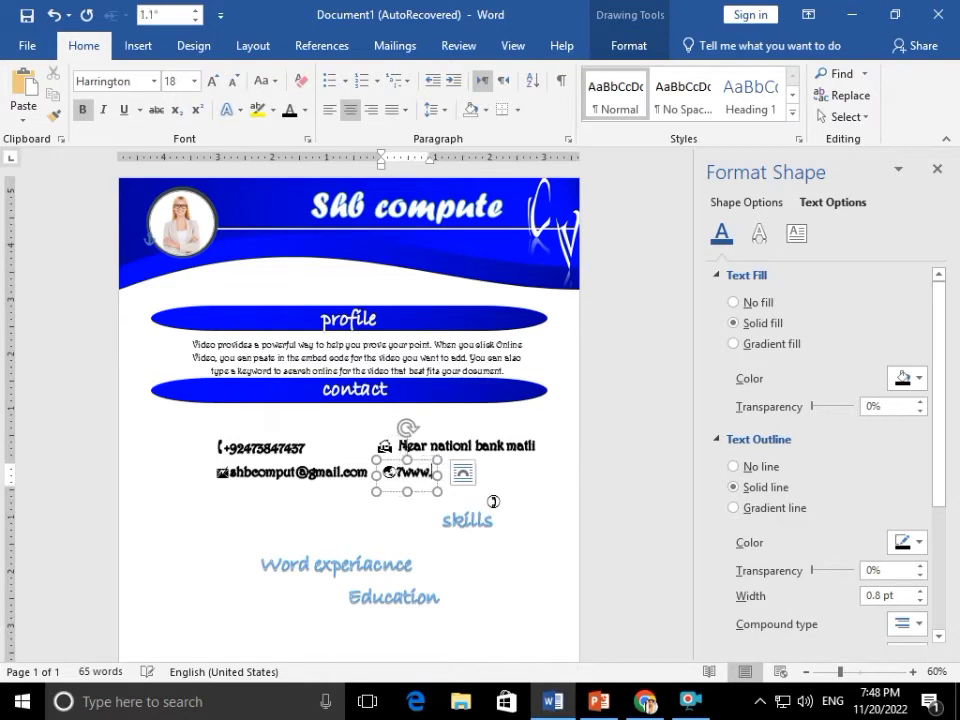
type(".shb")
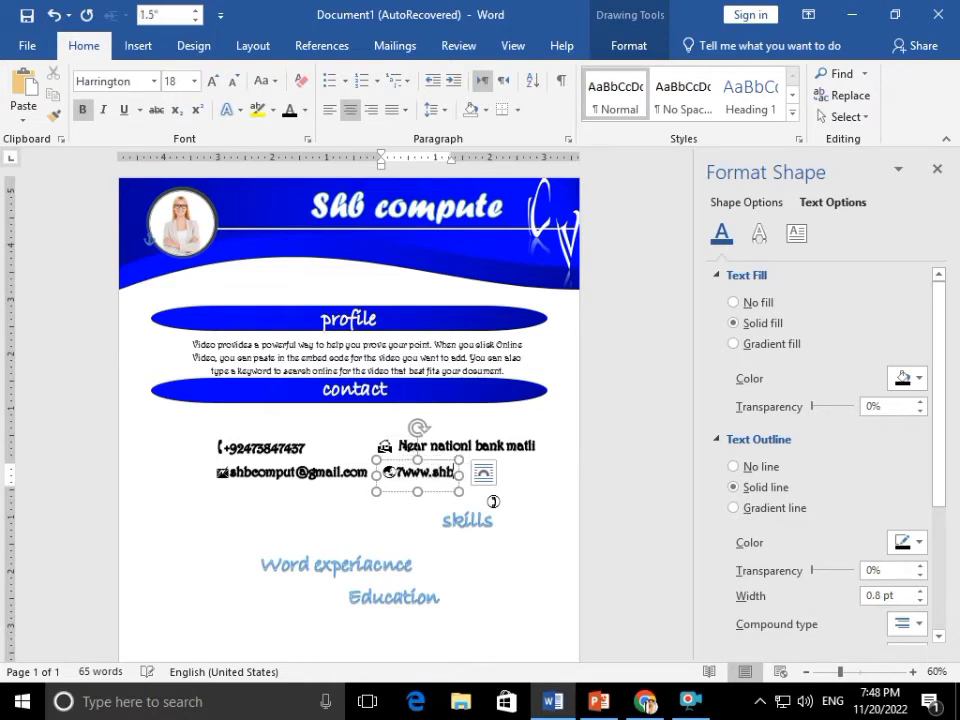
type("comput")
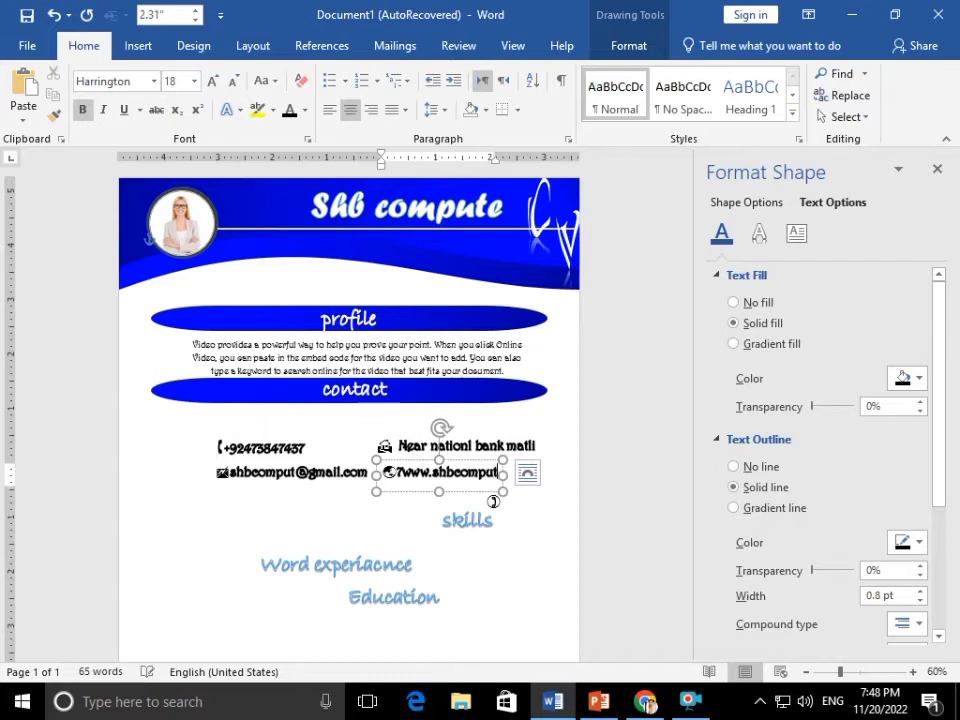
type(".com")
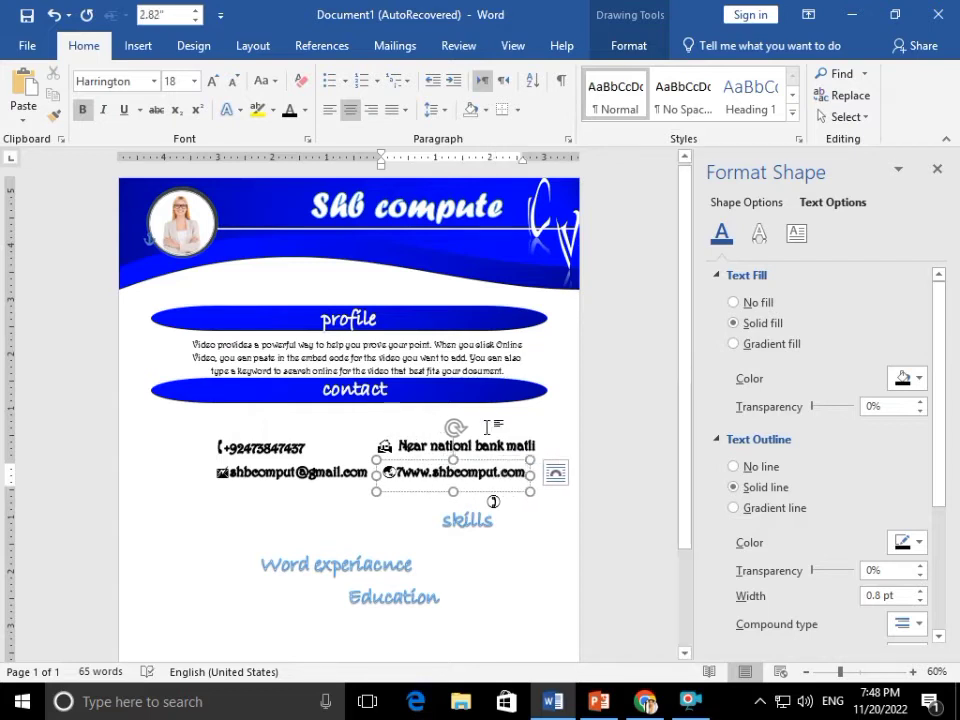
key("BackSpace")
Delete the leftover icon box above skills
left_click(492, 503)
left_click(497, 492)
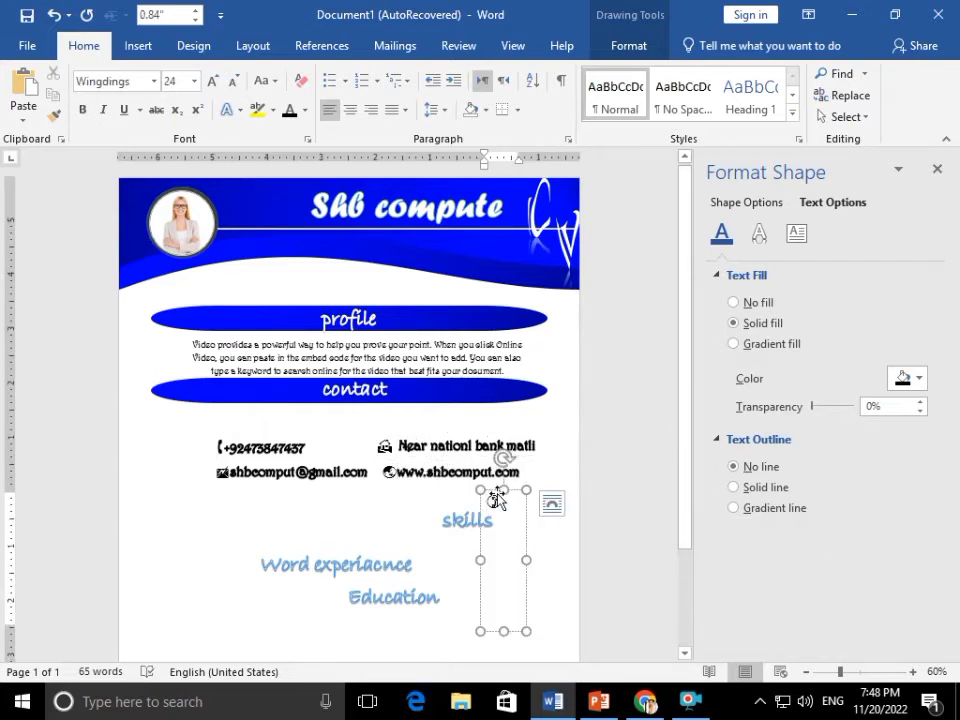
key("Delete")
left_click(400, 474)
left_click(227, 499)
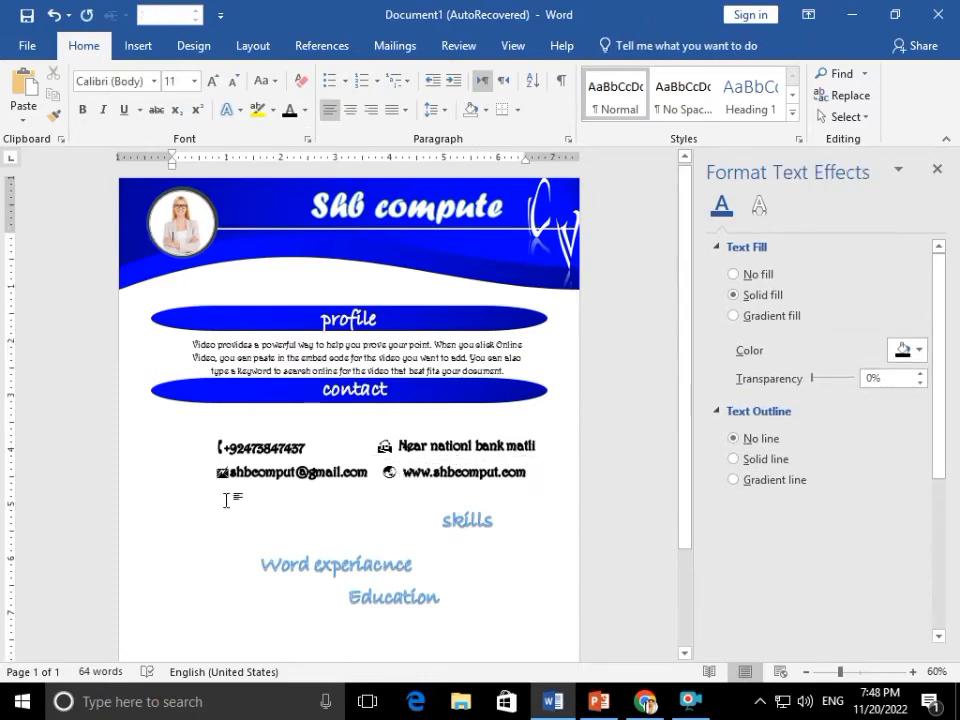
left_click(233, 473)
Nudge the address box slightly right and the skills heading down to tidy the contact area
left_click(226, 448)
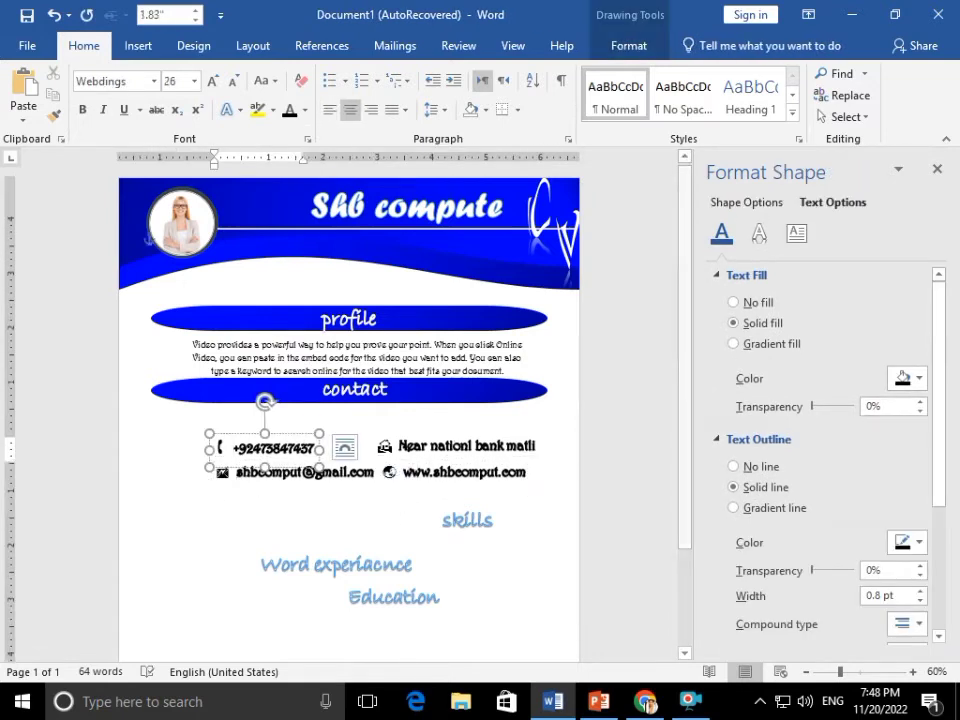
left_click(268, 506)
left_click(393, 442)
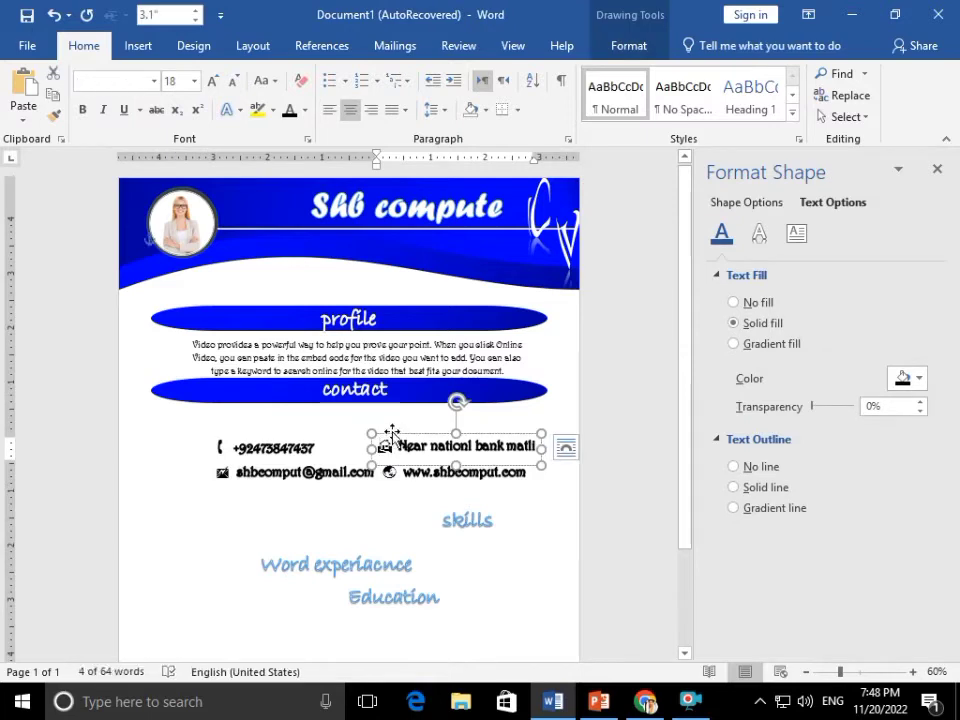
key("Right")
key("Right")
key("Right")
key("Right")
key("Right")
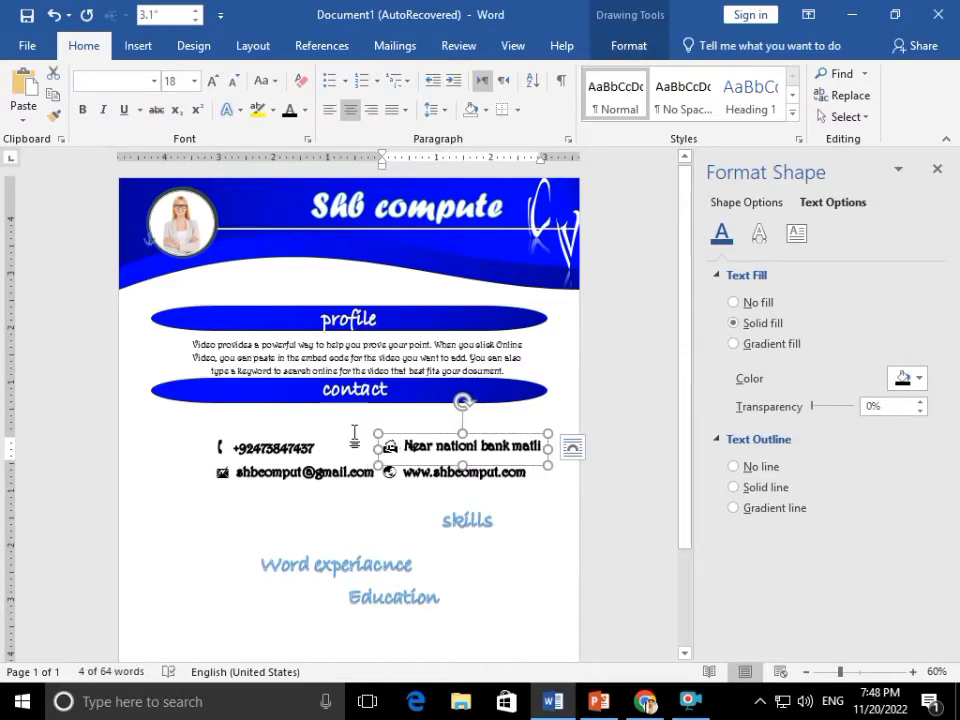
left_click(474, 507)
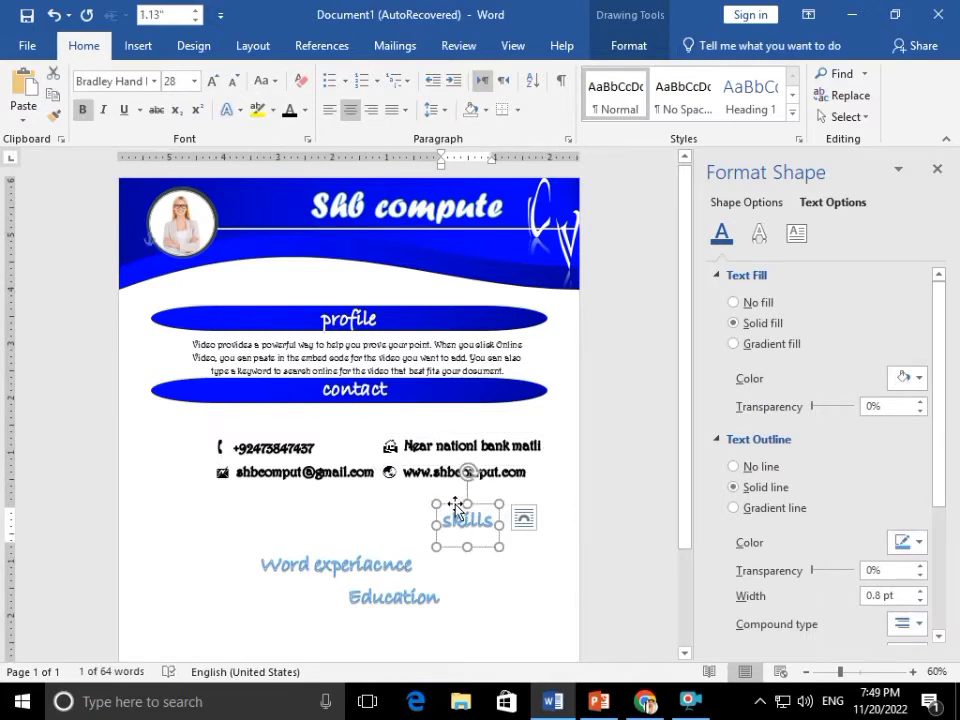
key("Down")
key("Down")
key("Down")
key("Down")
key("Down")
key("Down")
key("Down")
key("Down")
Select the website, address, e-mail and phone boxes together and check their font without changing it
left_click(449, 471)
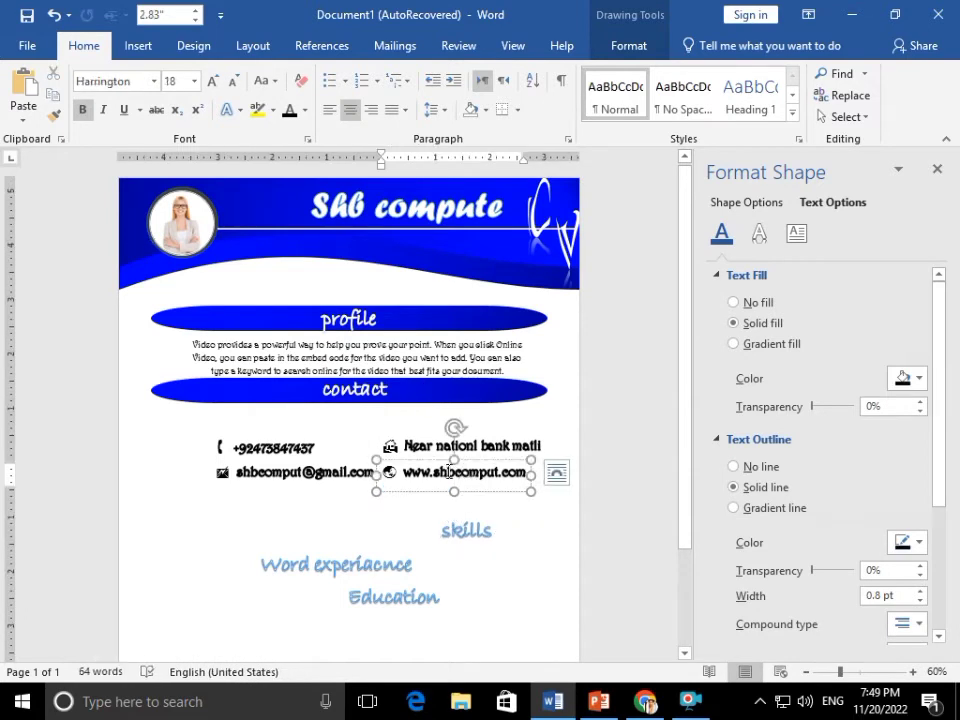
triple_click(445, 472)
left_click(425, 444, "shift")
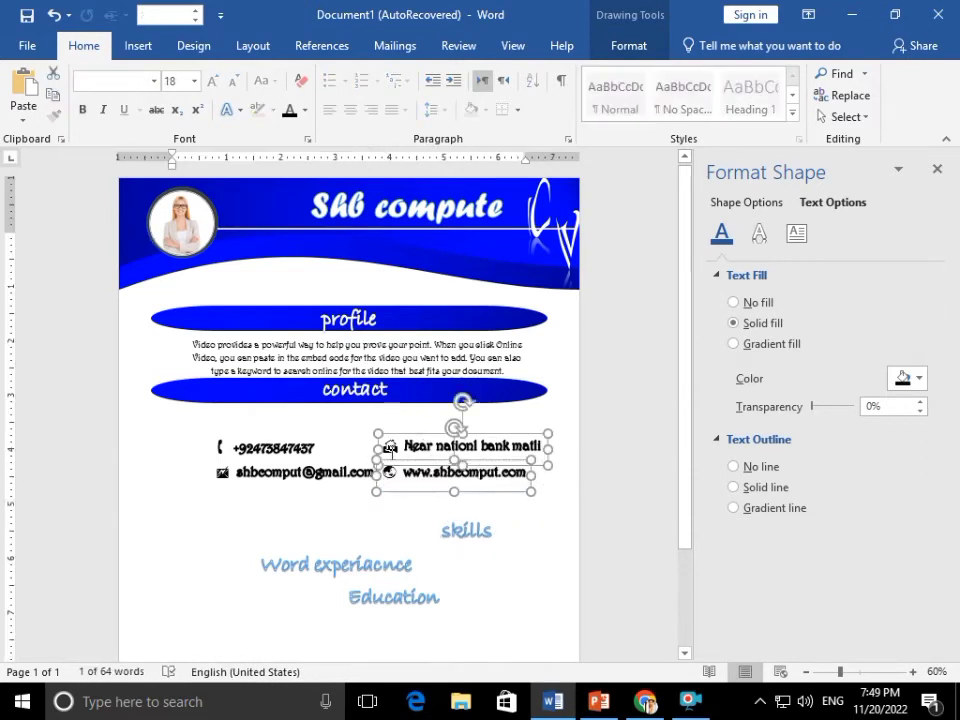
left_click(300, 472, "shift")
left_click(270, 447, "shift")
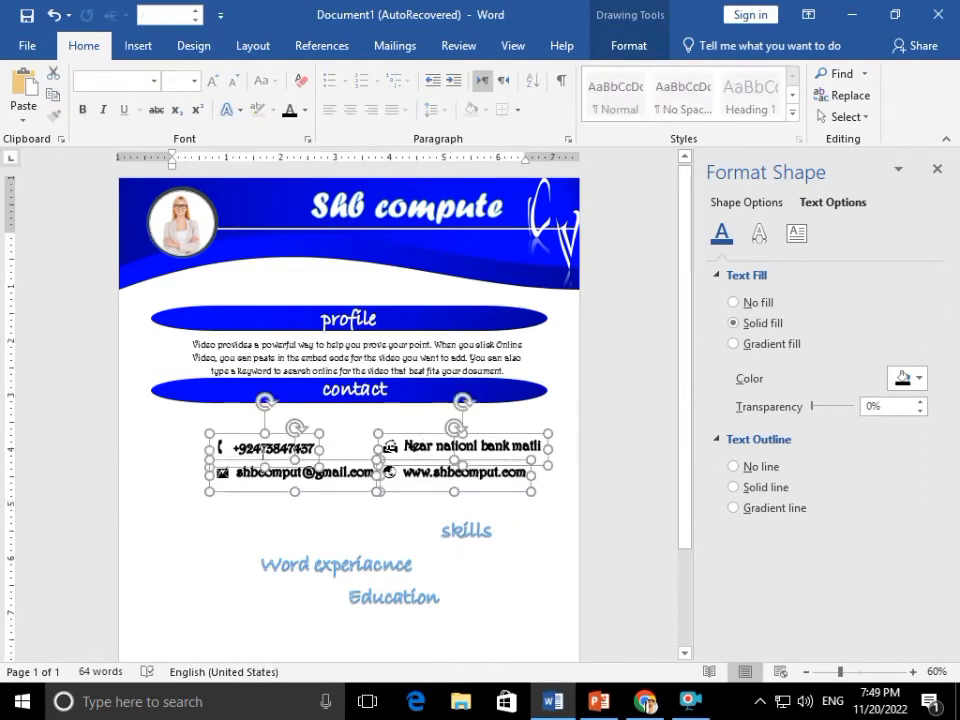
left_click(152, 81)
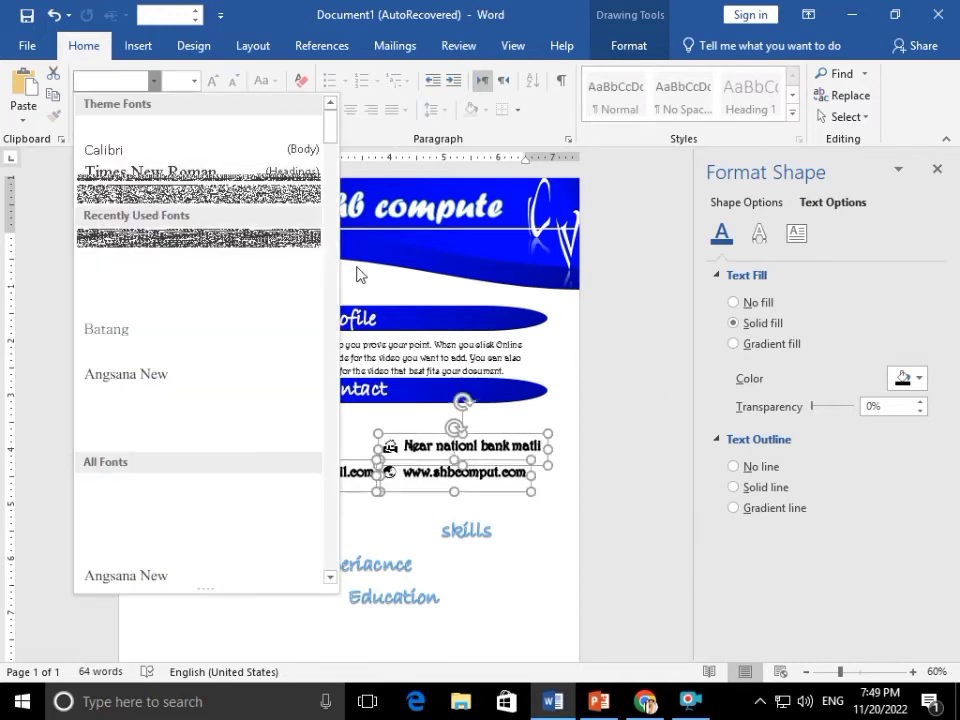
left_click(520, 541)
left_click(518, 543)
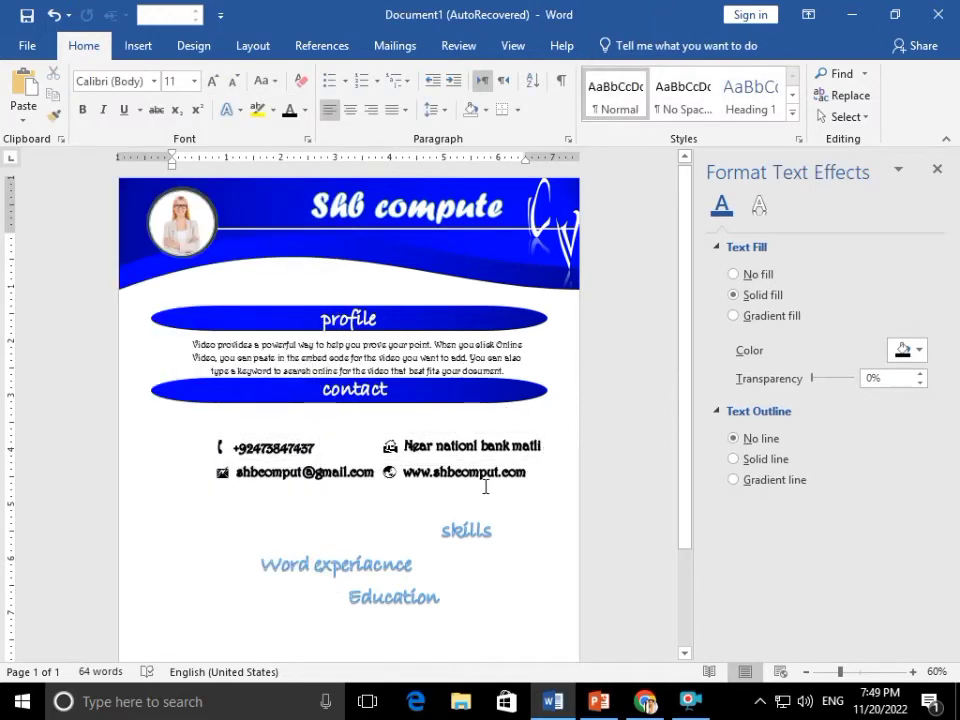
Move the loose skills, Education and Word experiacnce headings down below the contact details
left_click(483, 541)
left_click_drag(483, 541, 228, 602)
left_click(418, 580)
left_click_drag(418, 580, 401, 616)
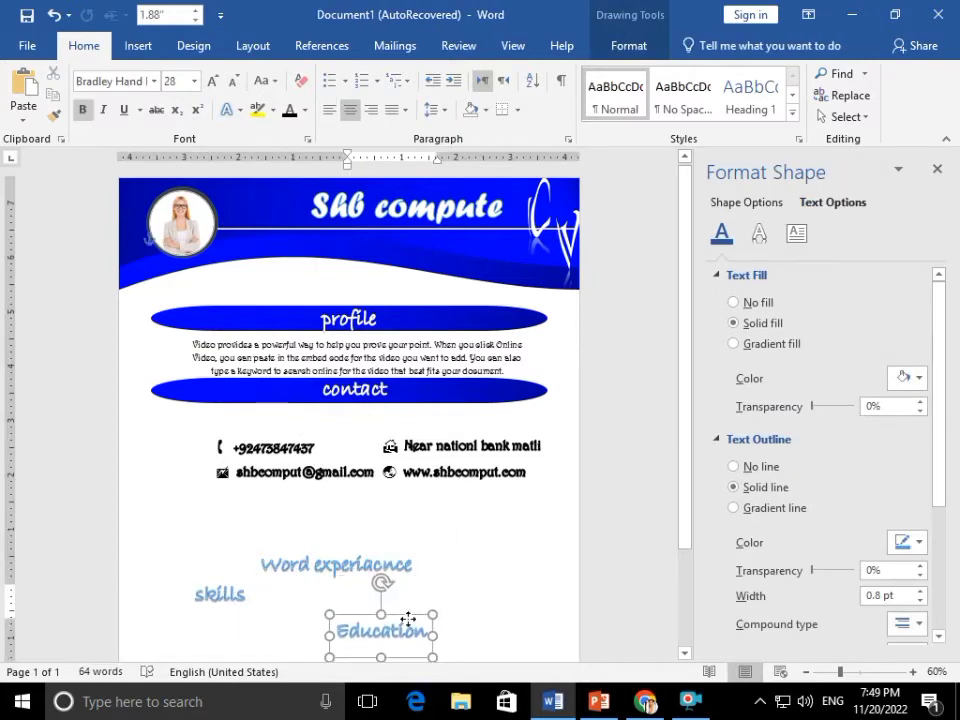
left_click(348, 550)
left_click_drag(348, 550, 348, 628)
Copy the blue contact banner below the contact details and relabel it 'skills'
left_click(416, 392)
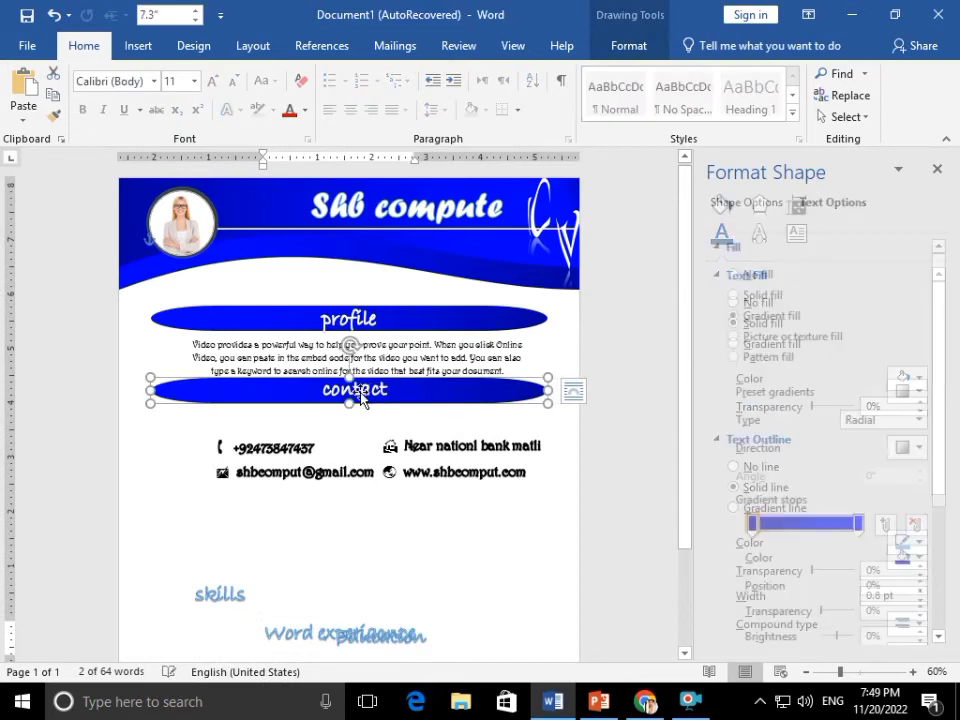
left_click(355, 395)
left_click(398, 403)
left_click_drag(472, 396, 463, 499)
key("ctrl+z")
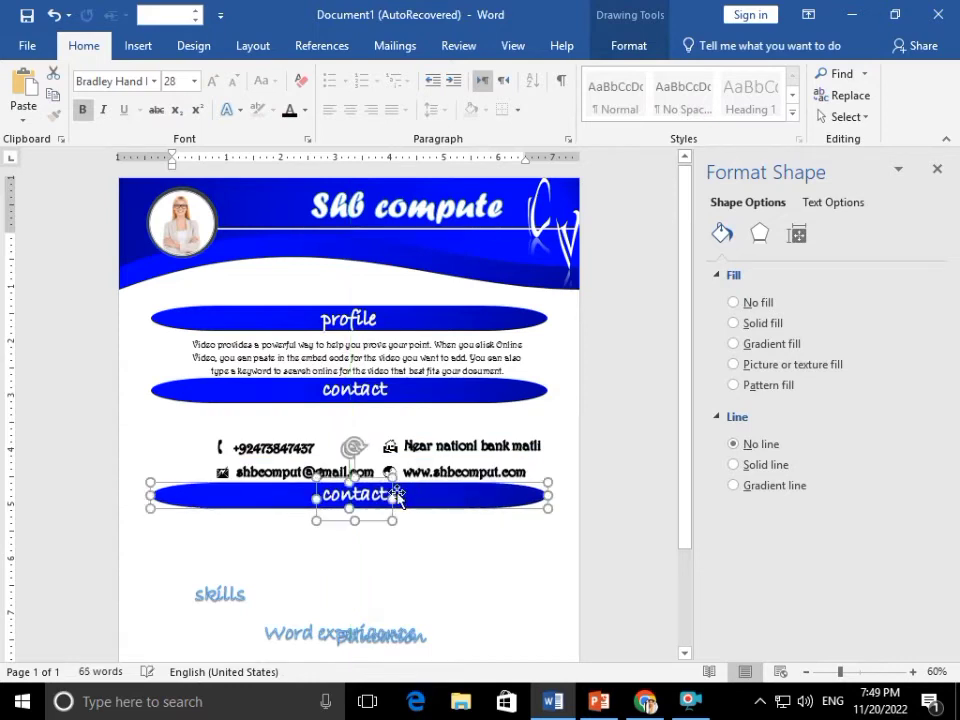
left_click(397, 492)
double_click(375, 494)
type("skills")
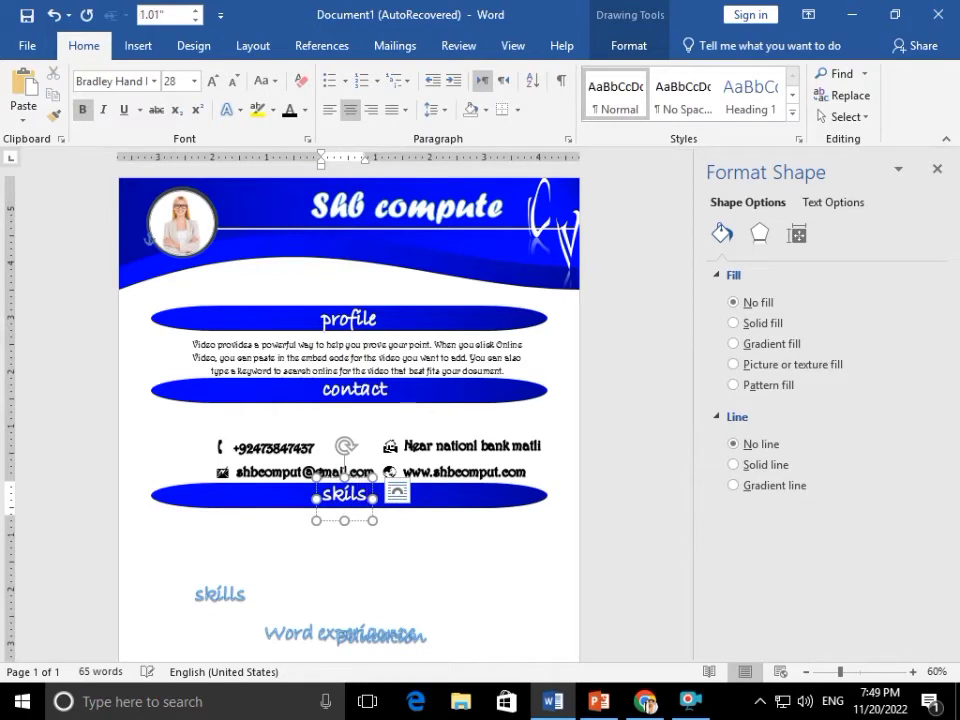
Delete the old skills, Word experiacnce and Education heading boxes
left_click(238, 600)
left_click(229, 579)
left_click(243, 594)
left_click(231, 577)
key("Delete")
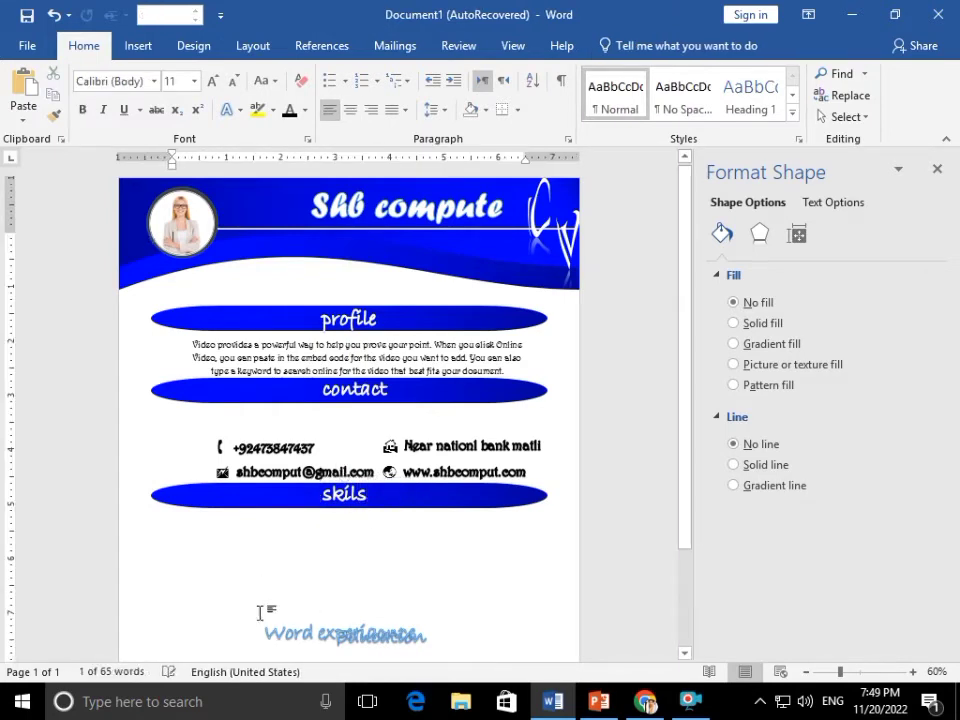
left_click(296, 618)
key("Delete")
left_click(352, 632)
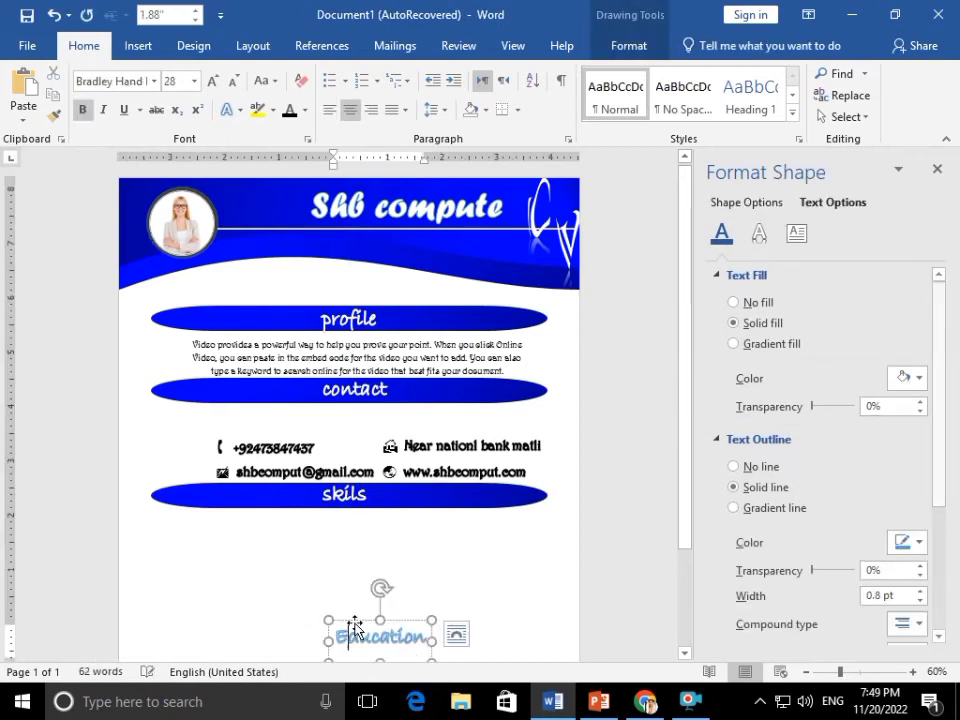
key("Delete")
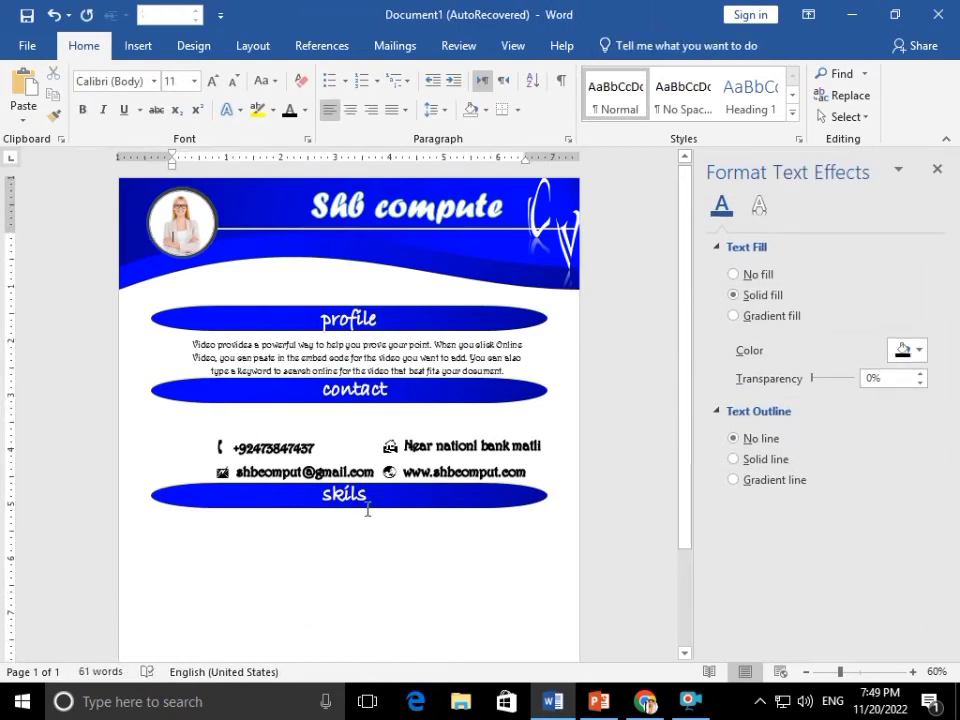
Copy the phone box below the skils banner, set it to Calibri Light, and type 'MS.word'
left_click(346, 345)
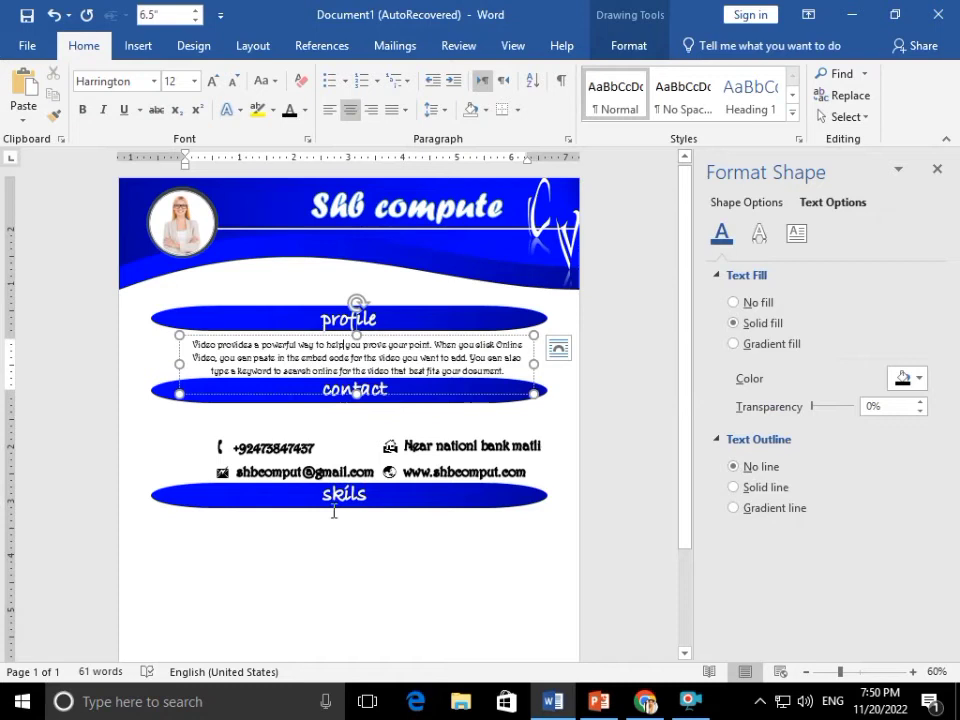
left_click(318, 522)
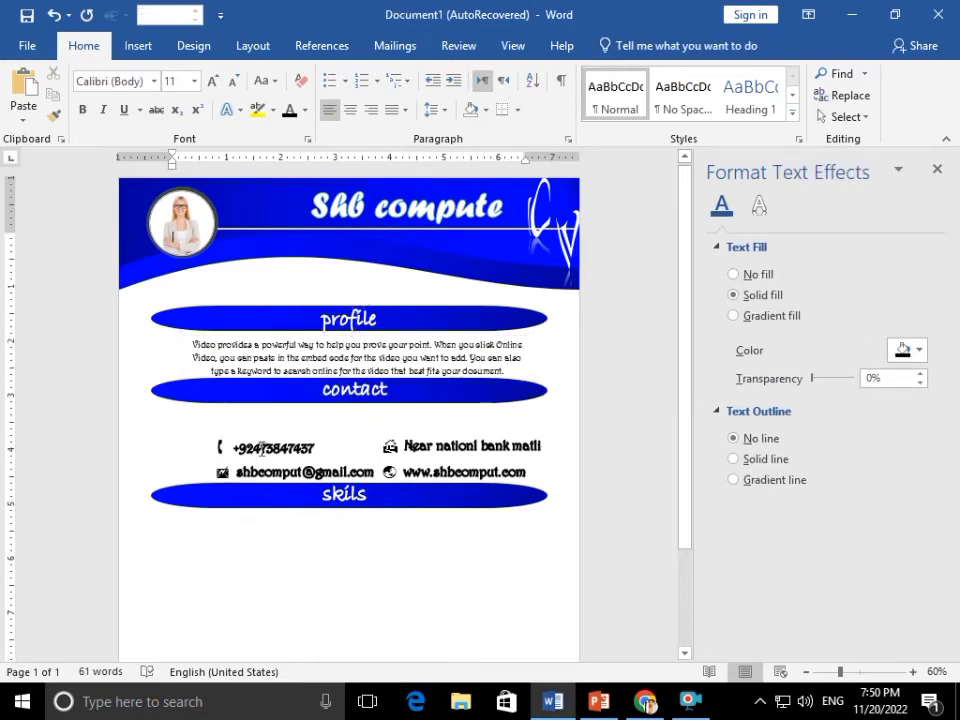
left_click(261, 449)
left_click(333, 523)
left_click(292, 435)
left_click_drag(293, 434, 304, 535, "ctrl")
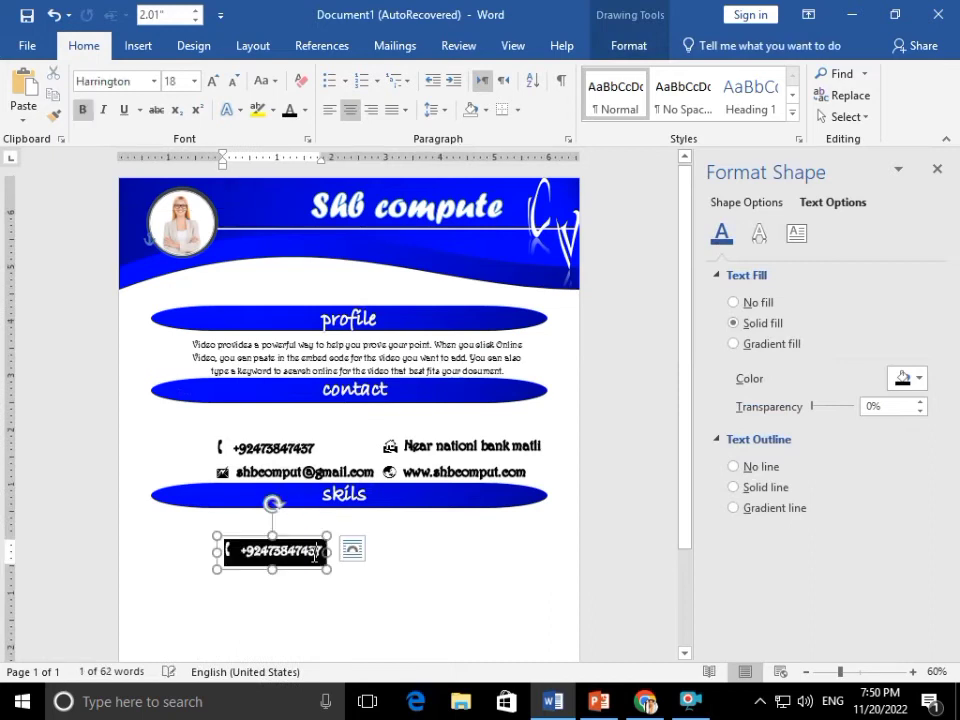
type("ms")
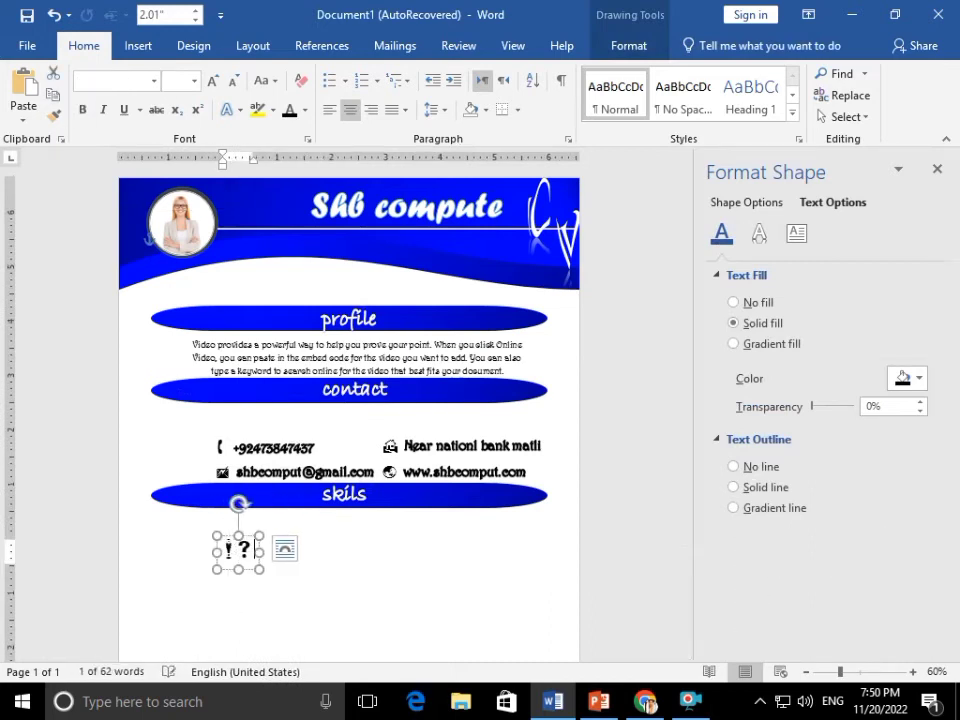
key("BackSpace")
key("BackSpace")
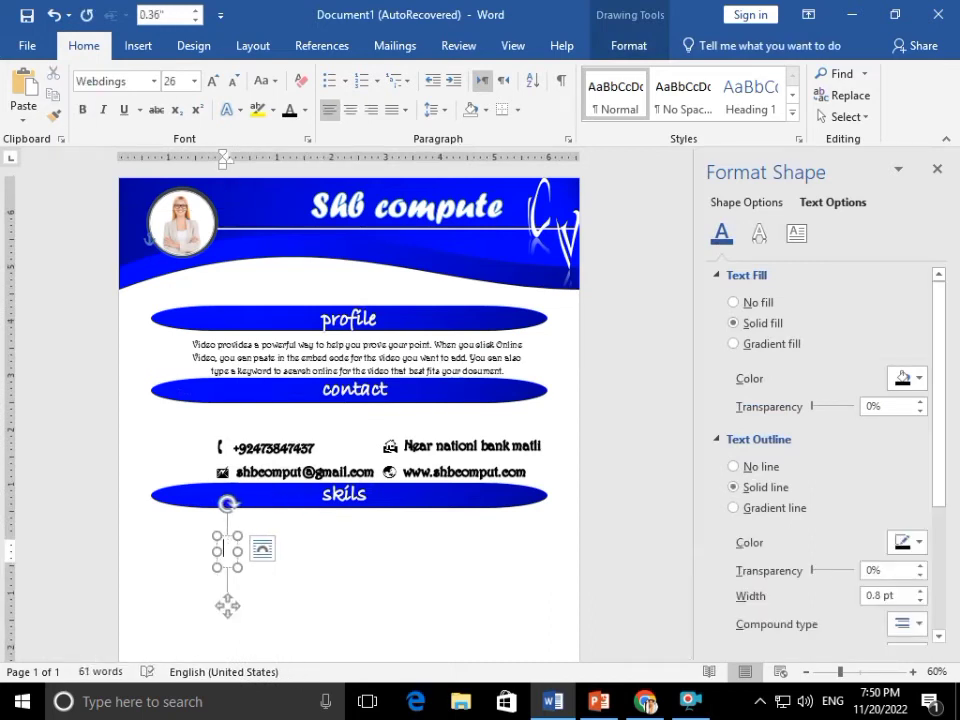
left_click(110, 81)
left_click(145, 127)
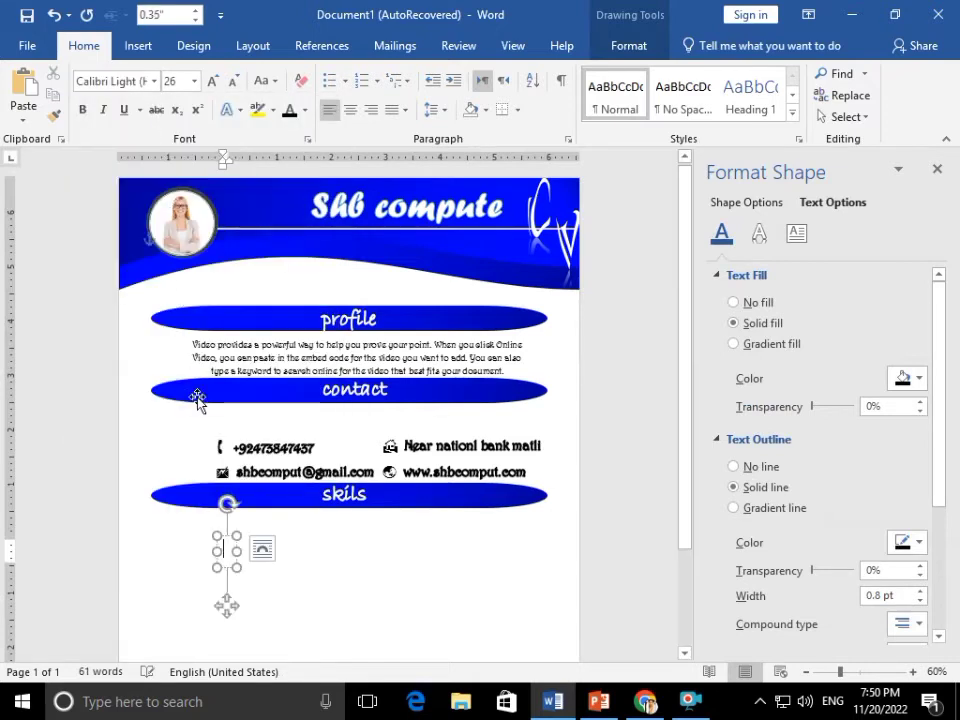
type("ms")
key("BackSpace")
key("BackSpace")
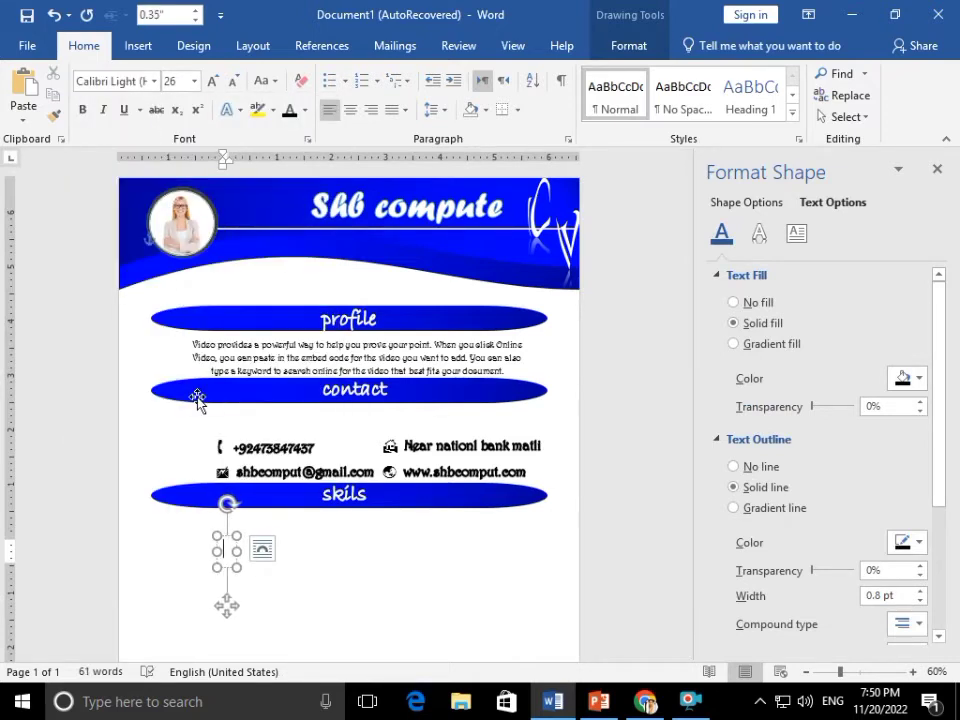
type("MS.word")
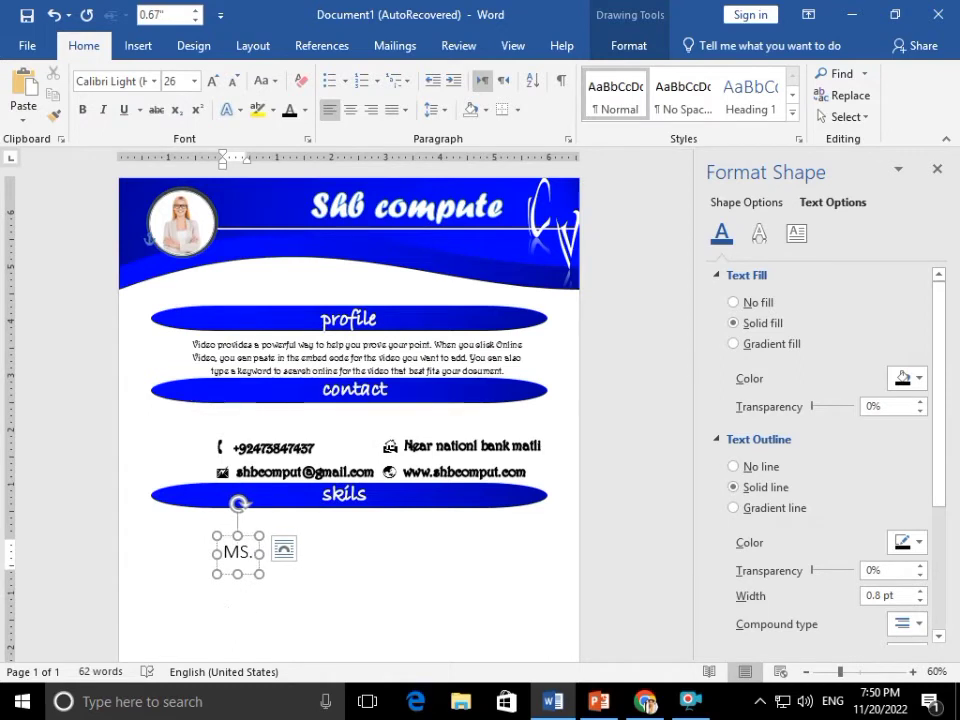
Duplicate the MS.word box and change its text to 'MS. excel' using the spelling suggestions
left_click_drag(264, 521, 453, 558)
left_click(402, 551)
left_click(482, 550)
type("excle")
right_click(437, 556)
left_click(255, 556)
right_click(264, 556)
left_click(205, 266)
right_click(426, 558)
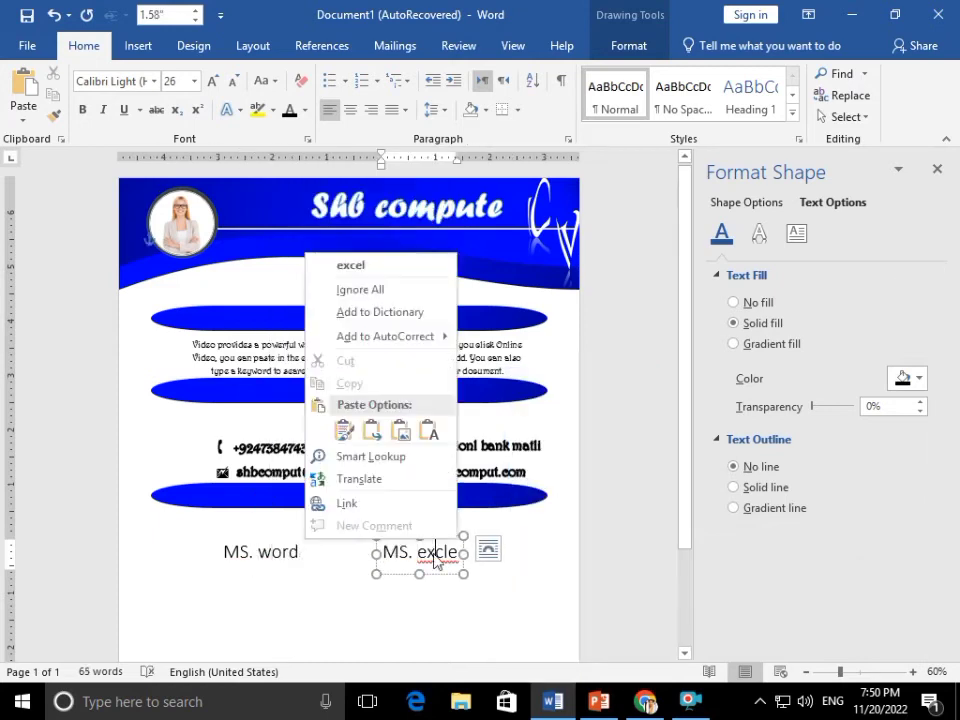
left_click(340, 264)
Make another copy reading 'Ms. PowerPoint', fixing its spelling and ignoring the flag on excel
left_click_drag(437, 536, 284, 580)
scroll(284, 556, "down", 1)
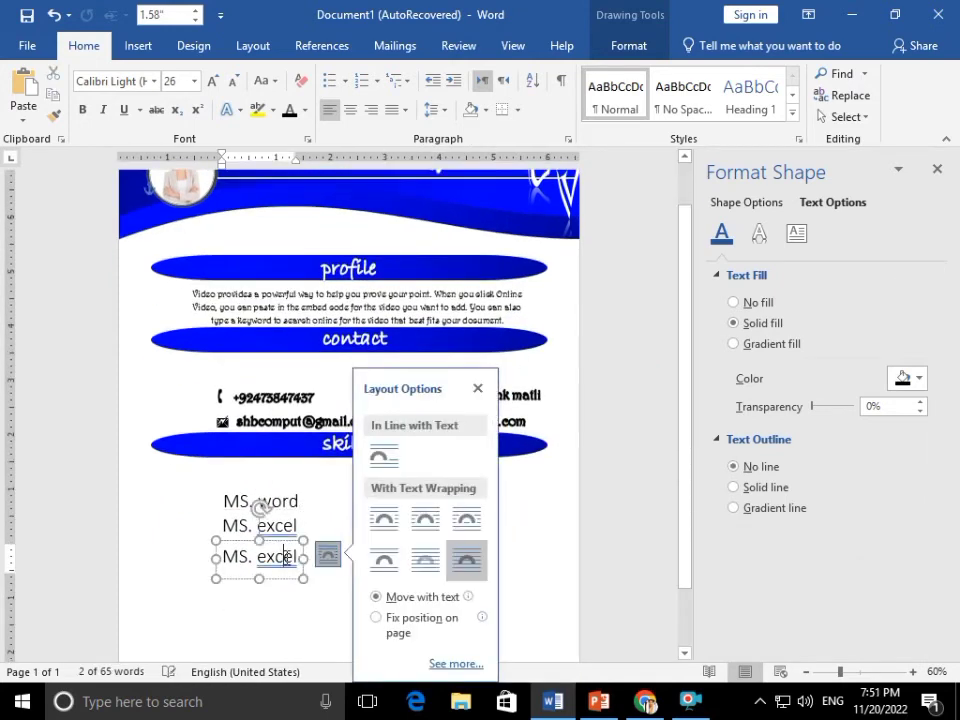
triple_click(288, 560)
type("ms.power poin")
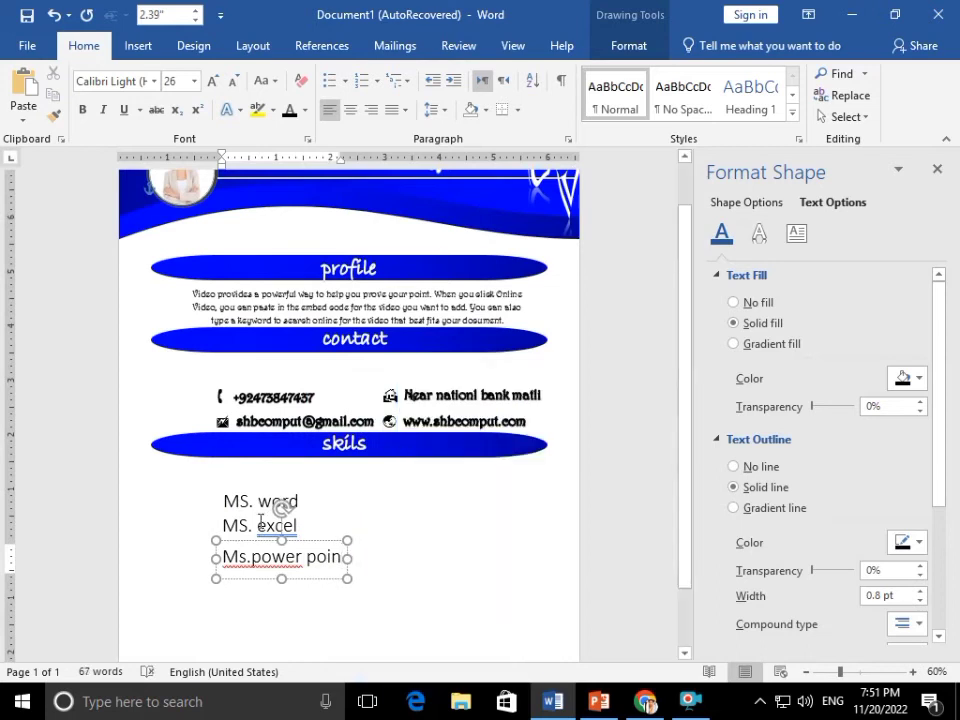
right_click(290, 524)
left_click(252, 556)
right_click(328, 557)
left_click(315, 556)
key("BackSpace")
right_click(316, 557)
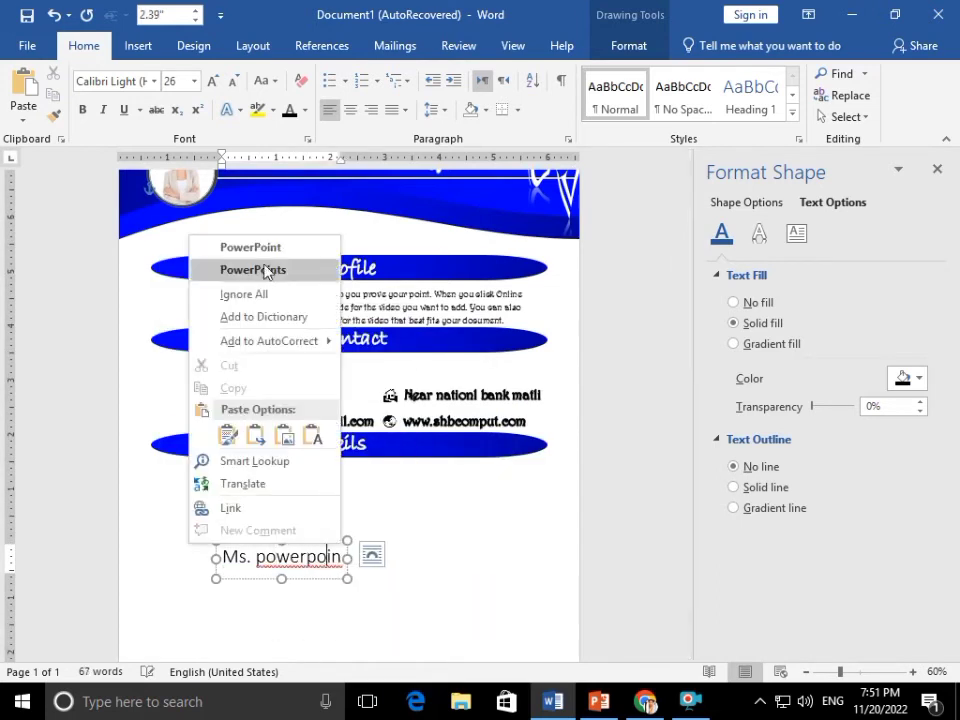
left_click(252, 247)
right_click(274, 529)
left_click(222, 287)
Add a second PowerPoint entry just below the first and select the MS. word text
left_click(293, 560)
left_click_drag(301, 540, 297, 568, "ctrl")
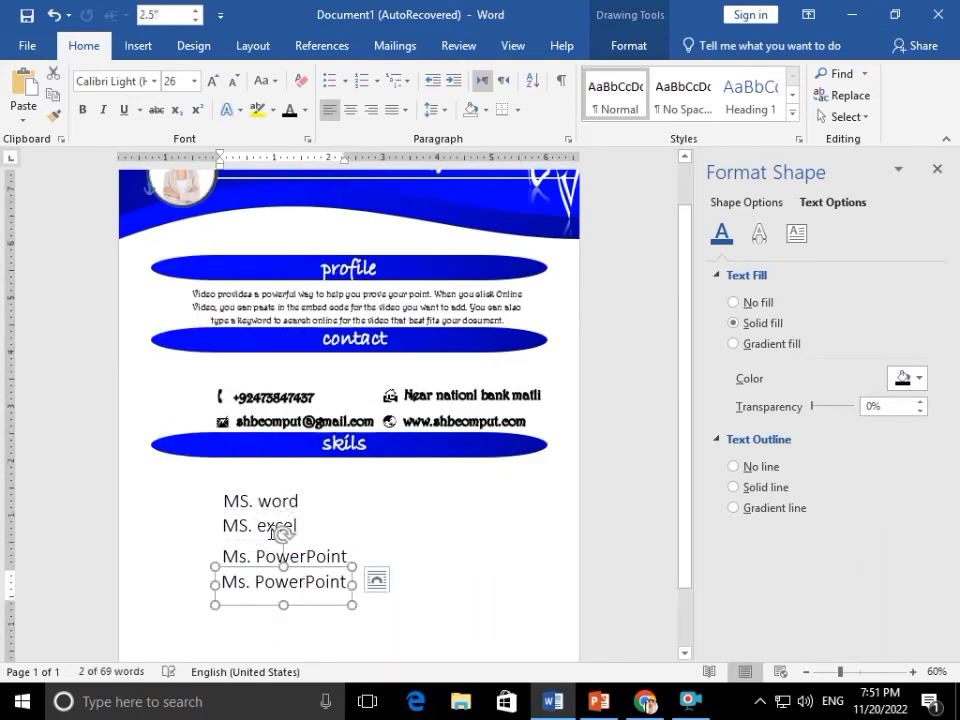
left_click(279, 525)
left_click(690, 701)
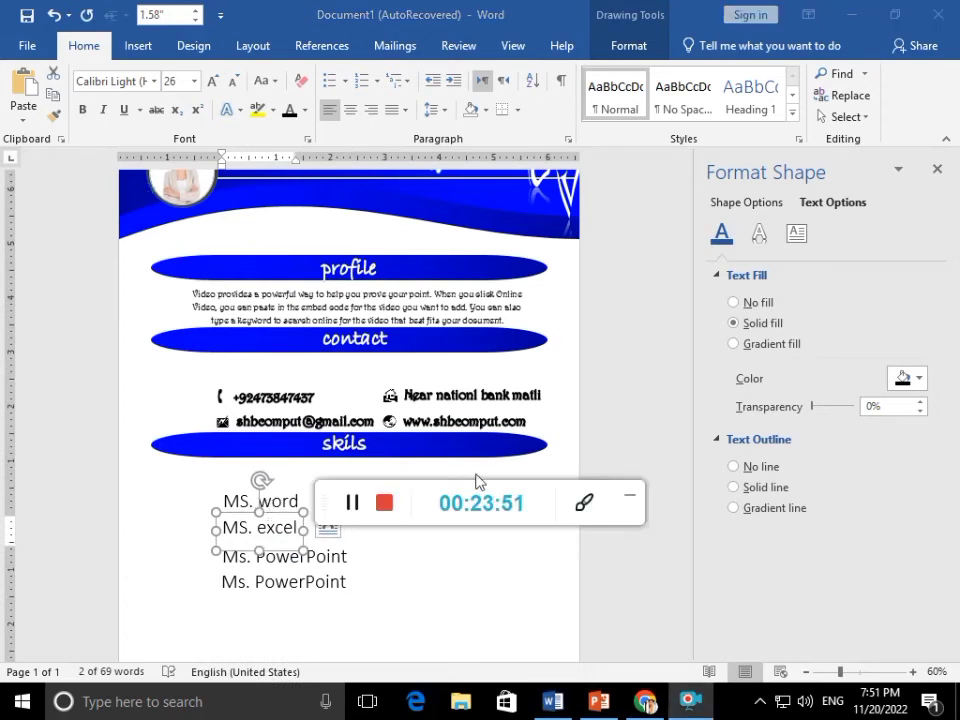
scroll(553, 510, "down", 3)
left_click(275, 412)
key("ctrl+a")
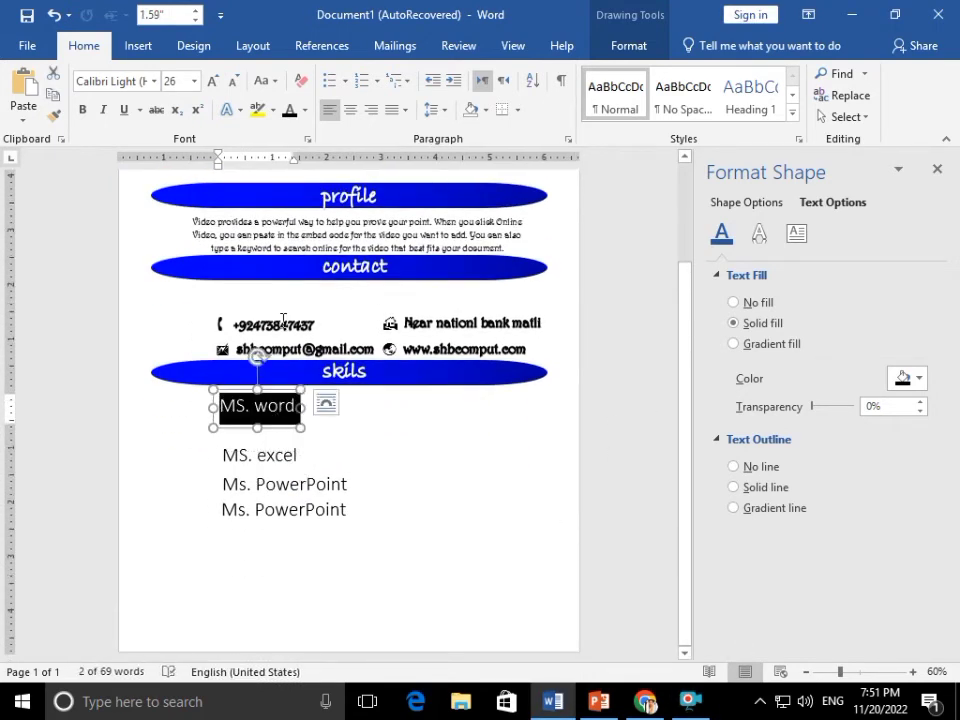
Apply the profile paragraph's formatting to MS. word and MS. excel, enlarging MS. word to 26
left_click_drag(240, 236, 273, 236)
left_click(277, 405)
key("ctrl+a")
key("ctrl+shift+v")
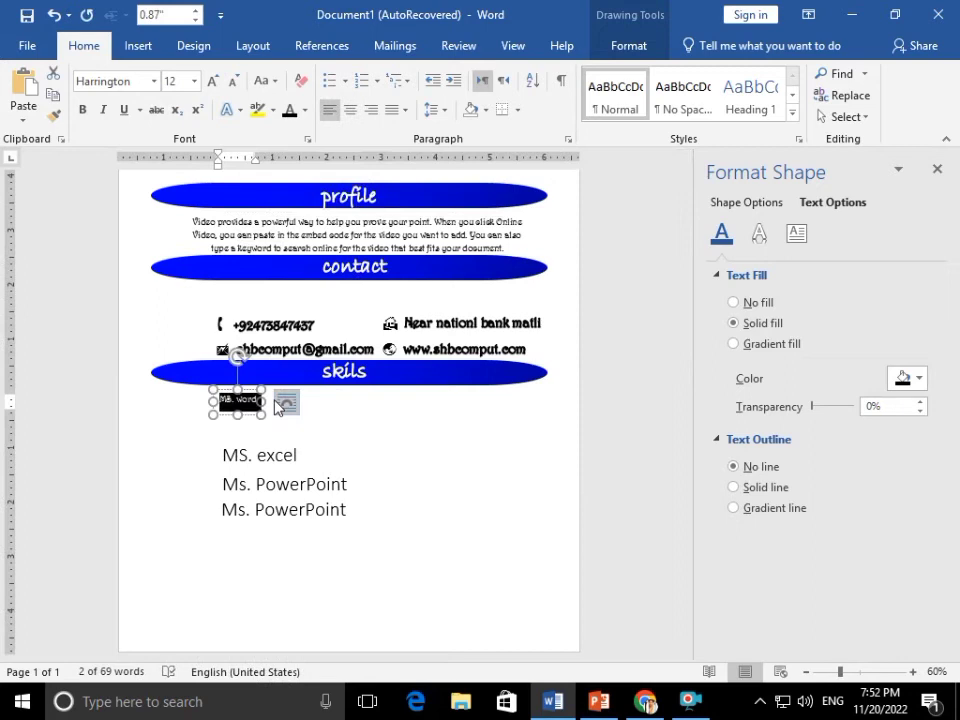
key("ctrl+shift+greater")
key("ctrl+shift+greater")
key("ctrl+shift+greater")
key("ctrl+shift+greater")
key("ctrl+shift+greater")
key("ctrl+shift+greater")
key("ctrl+shift+greater")
left_click(280, 461)
key("ctrl+a")
key("ctrl+shift+v")
Apply the same formatting to both PowerPoint entries, then undo the recent formatting changes
left_click(280, 486)
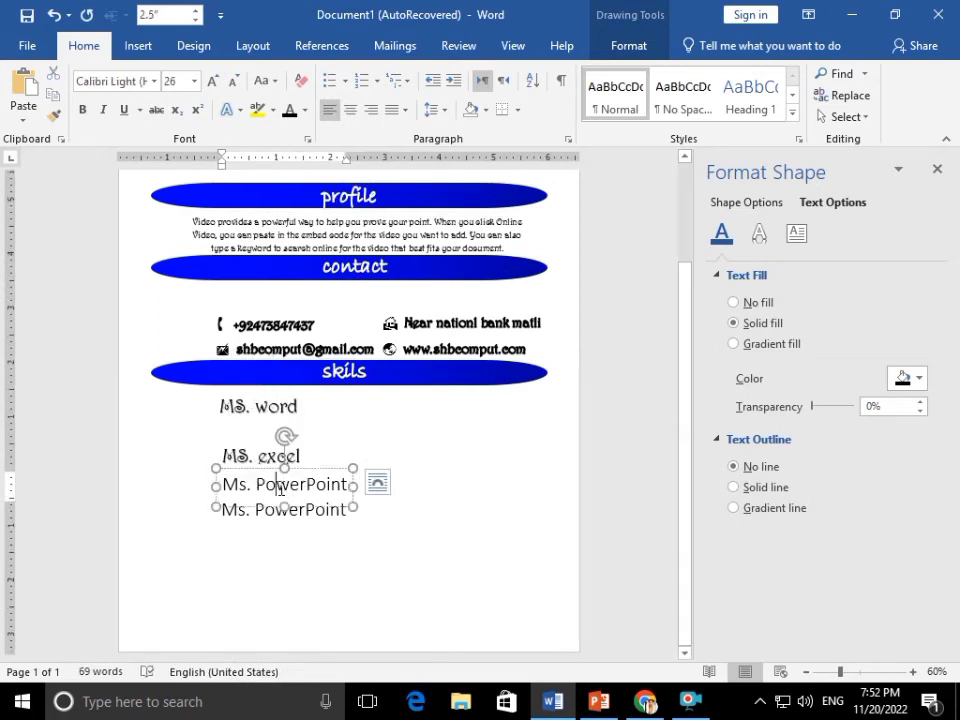
key("ctrl+a")
key("ctrl+shift+v")
left_click(270, 513)
key("ctrl+a")
key("ctrl+shift+v")
double_click(234, 403)
key("ctrl+z")
key("ctrl+z")
key("ctrl+z")
key("ctrl+z")
Line up MS. excel and the two PowerPoint entries evenly beneath MS. word
left_click(331, 451)
left_click(247, 514)
left_click_drag(246, 513, 239, 493)
left_click(261, 554)
left_click_drag(255, 540, 249, 522)
left_click(248, 580)
left_click_drag(244, 567, 235, 558)
Copy the phone number's bold outlined formatting onto MS. word and enlarge it to 24
left_click(248, 478)
left_click_drag(253, 398, 304, 399)
key("ctrl+shift+c")
left_click(272, 478)
key("ctrl+a")
key("ctrl+shift+v")
key("ctrl+shift+period")
key("ctrl+shift+period")
key("ctrl+shift+period")
Give MS. excel and both PowerPoint entries the same bold outlined style
left_click(253, 510)
key("ctrl+a")
key("ctrl+shift+v")
left_click(265, 538)
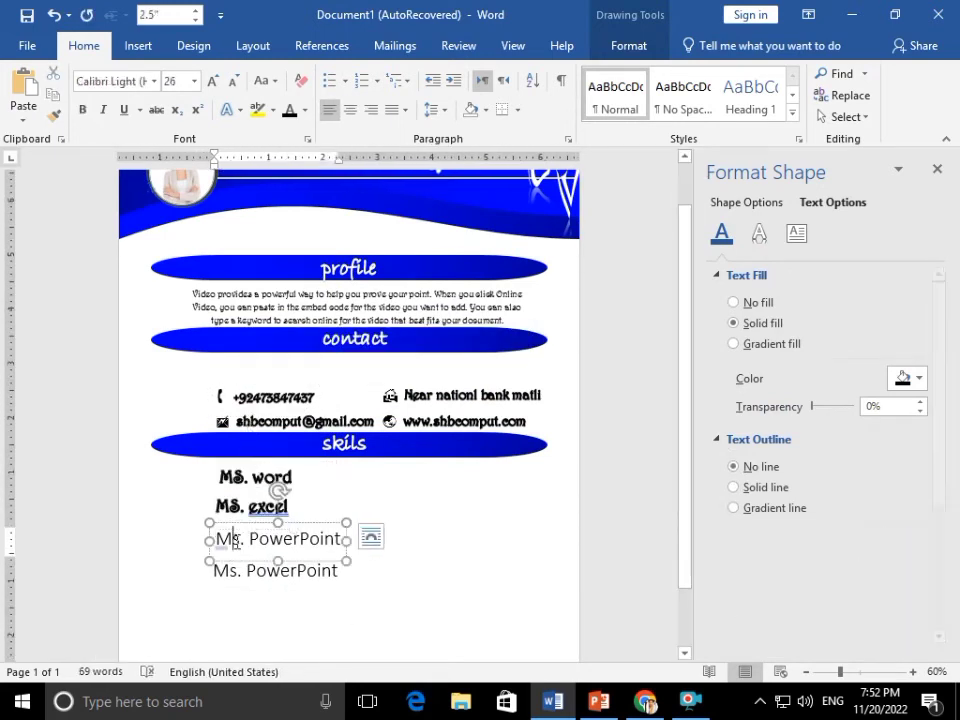
key("ctrl+a")
key("ctrl+shift+v")
left_click(240, 570)
key("ctrl+a")
key("ctrl+shift+v")
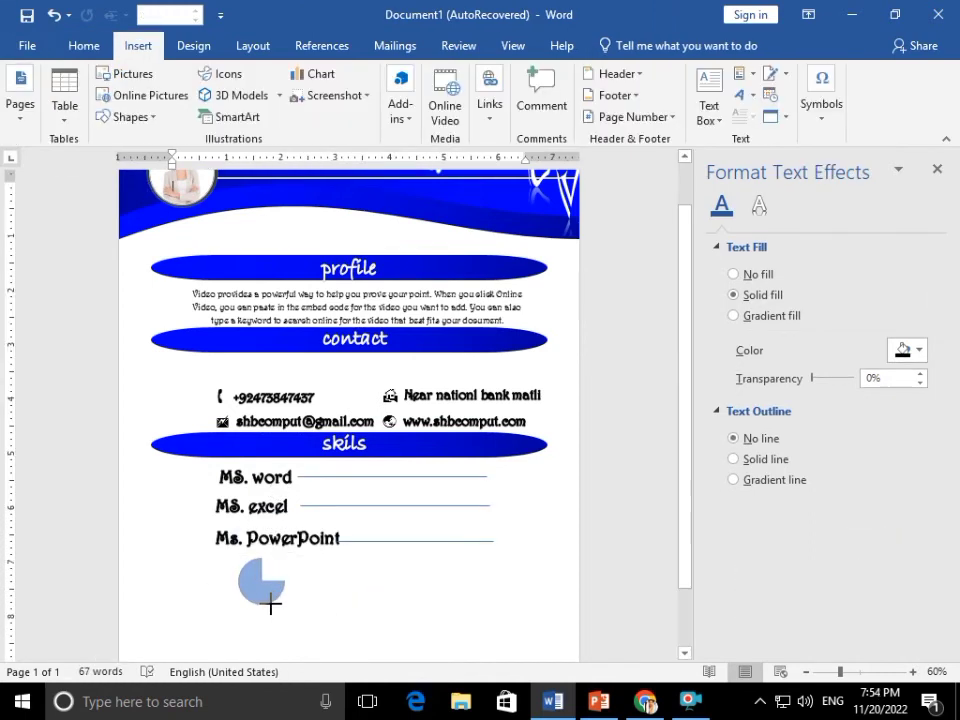
Draw a pie shape, move it to the end of the MS. word line, and adjust its cut-away wedge
left_click_drag(272, 604, 285, 604)
left_click_drag(425, 570, 502, 494)
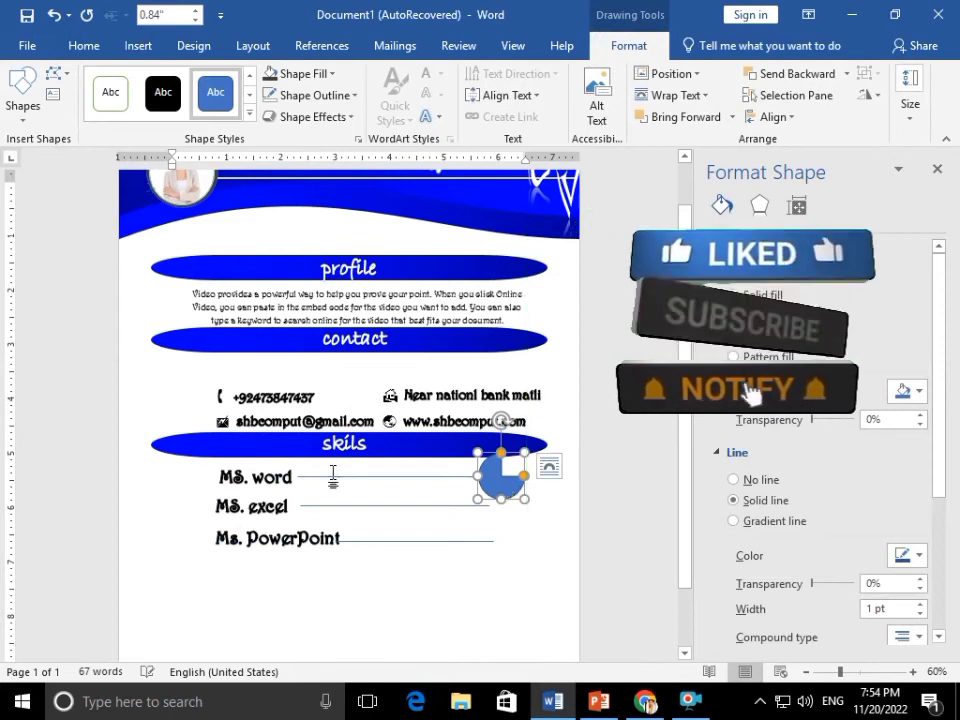
left_click(271, 472)
mouse_move(502, 480)
left_mouse_down()
mouse_move(527, 482)
mouse_move(542, 499)
mouse_move(517, 481)
left_mouse_up()
key("ctrl+z")
left_click(549, 516)
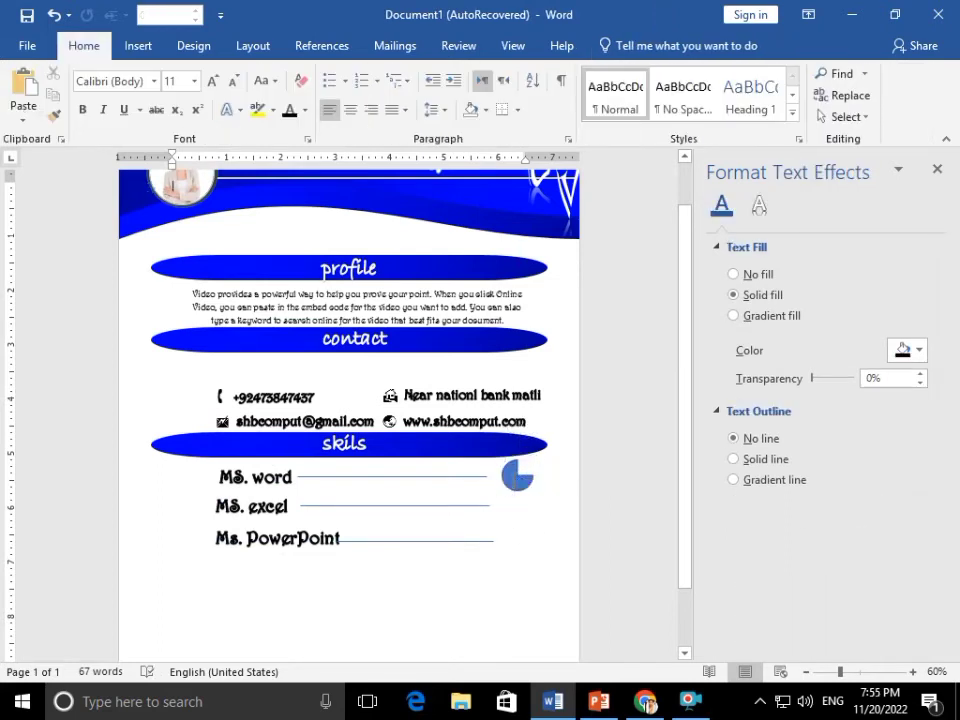
left_click(520, 468)
left_click_drag(521, 463, 528, 471)
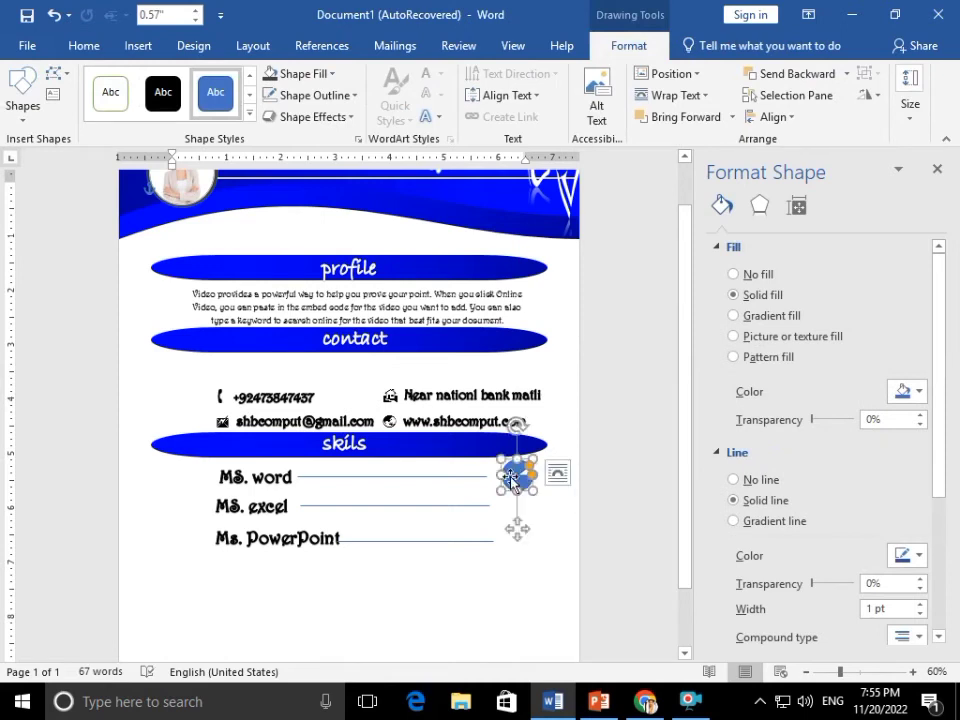
Place a rounded shape on the page and copy the MS. word label below the list
left_click(33, 117)
left_click(95, 217)
left_click(346, 605)
left_click(264, 481)
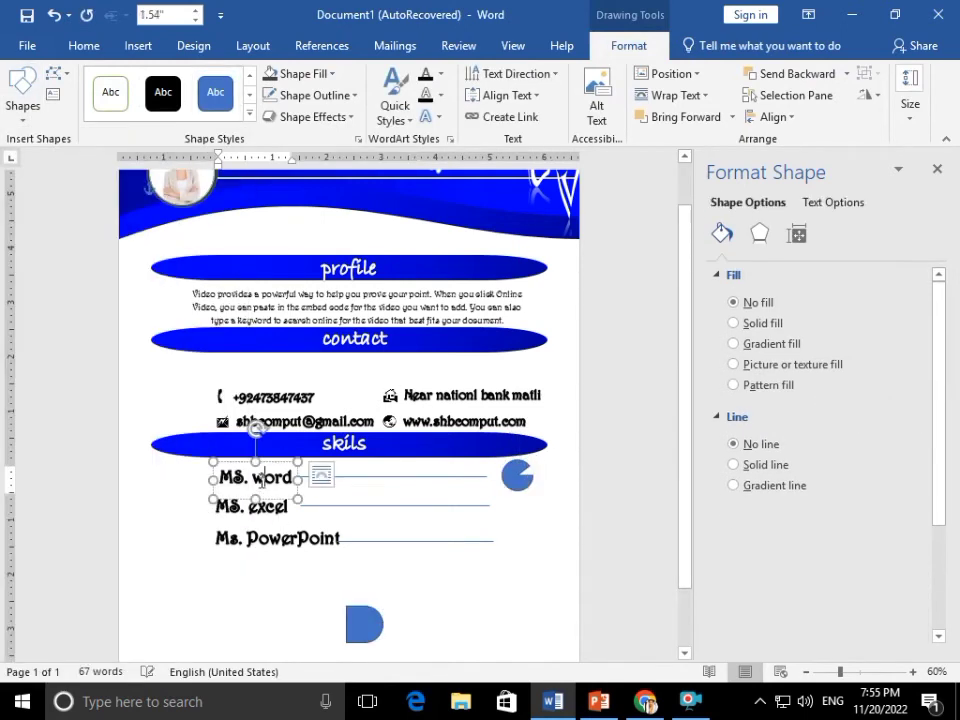
left_click_drag(268, 463, 284, 567)
Delete the stray rounded shape and select the copied MS. word label box
left_click(342, 599)
left_click(360, 624)
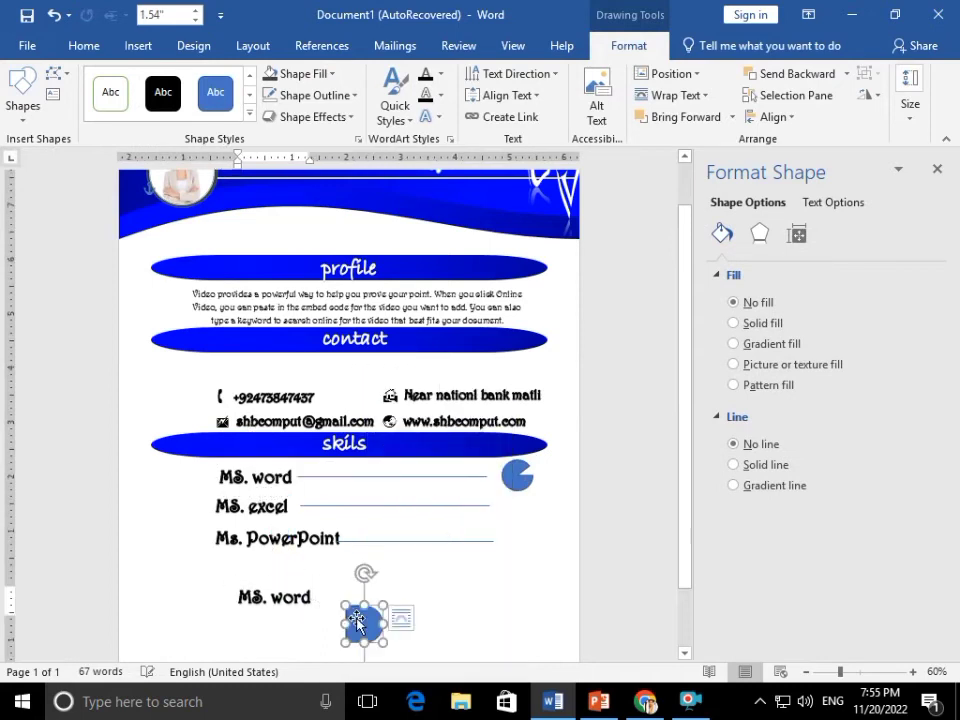
key("Delete")
left_click(294, 594)
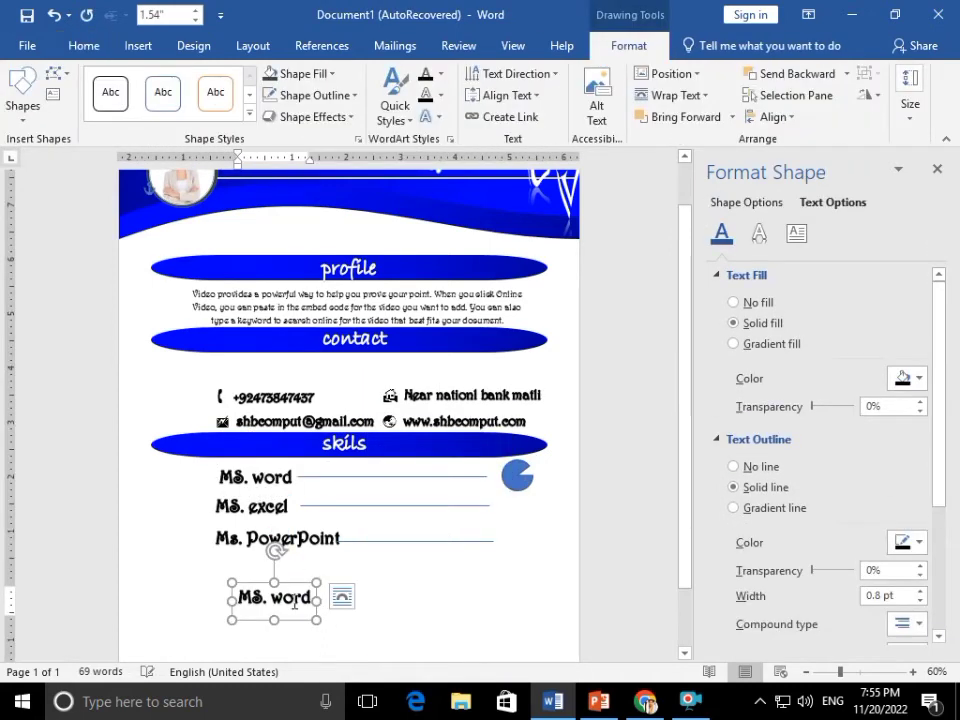
key("ctrl+s")
left_click(521, 444)
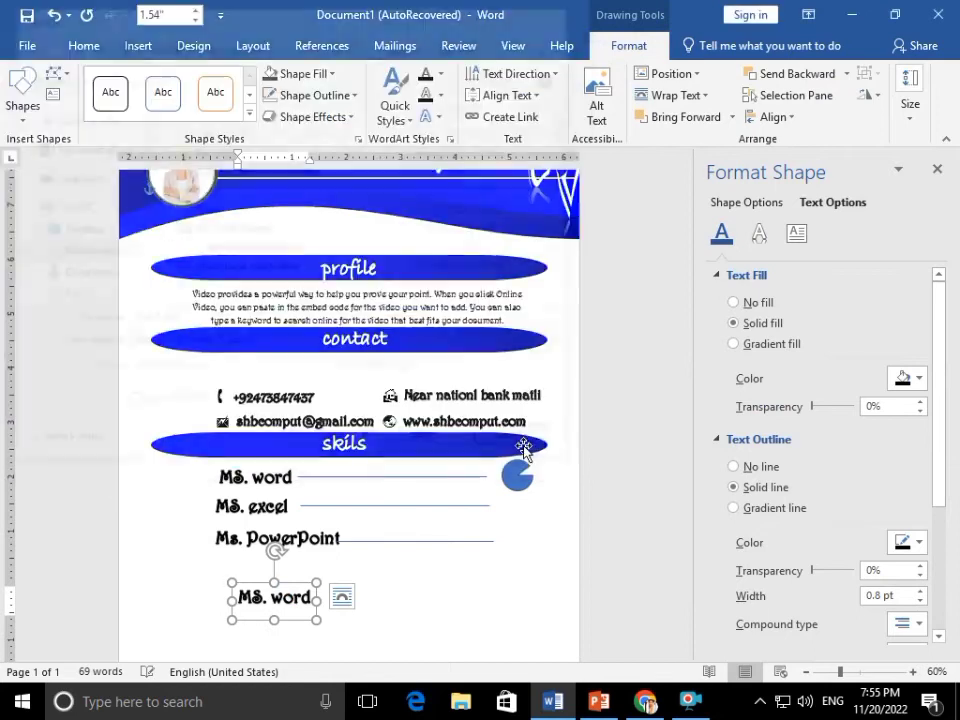
Change the copied label's text to 90% with white text fill and a white outline
triple_click(268, 596)
type("9")
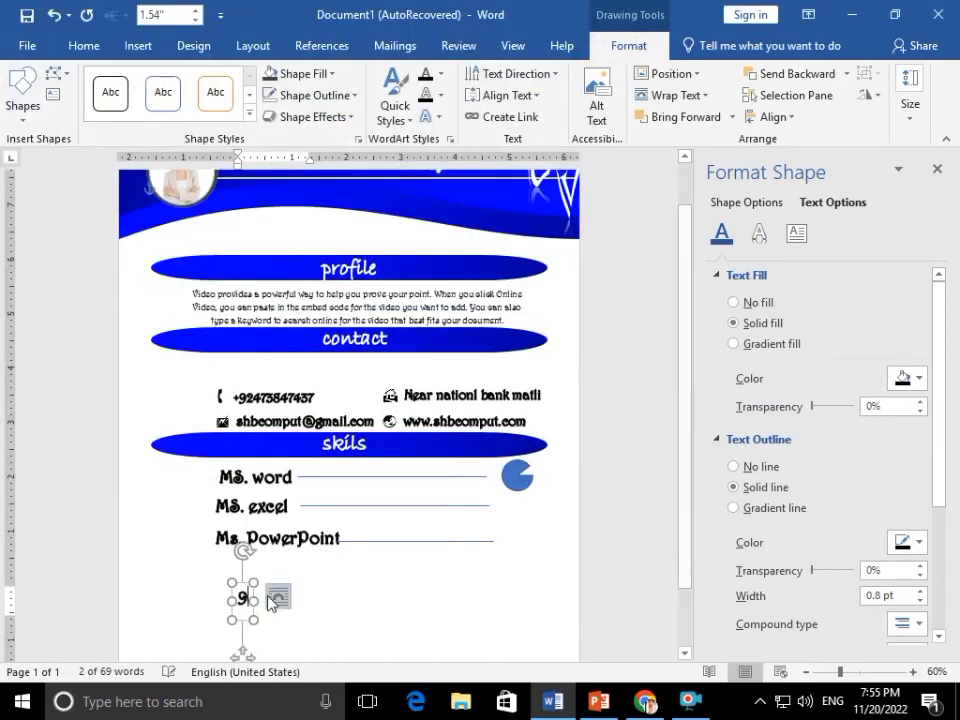
type("0%")
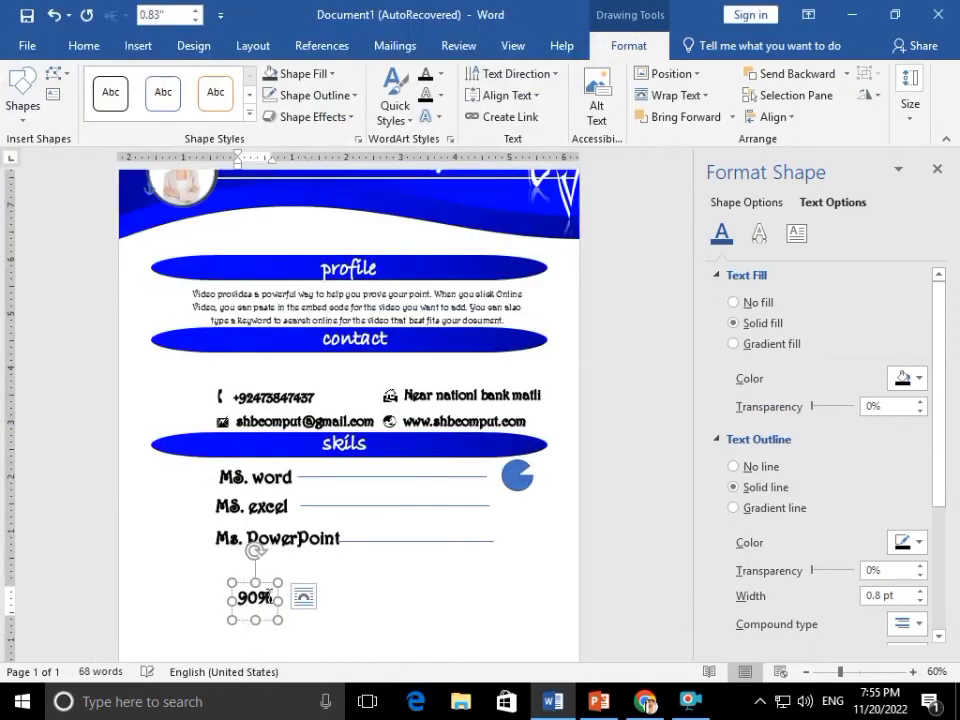
double_click(268, 596)
left_click(305, 73)
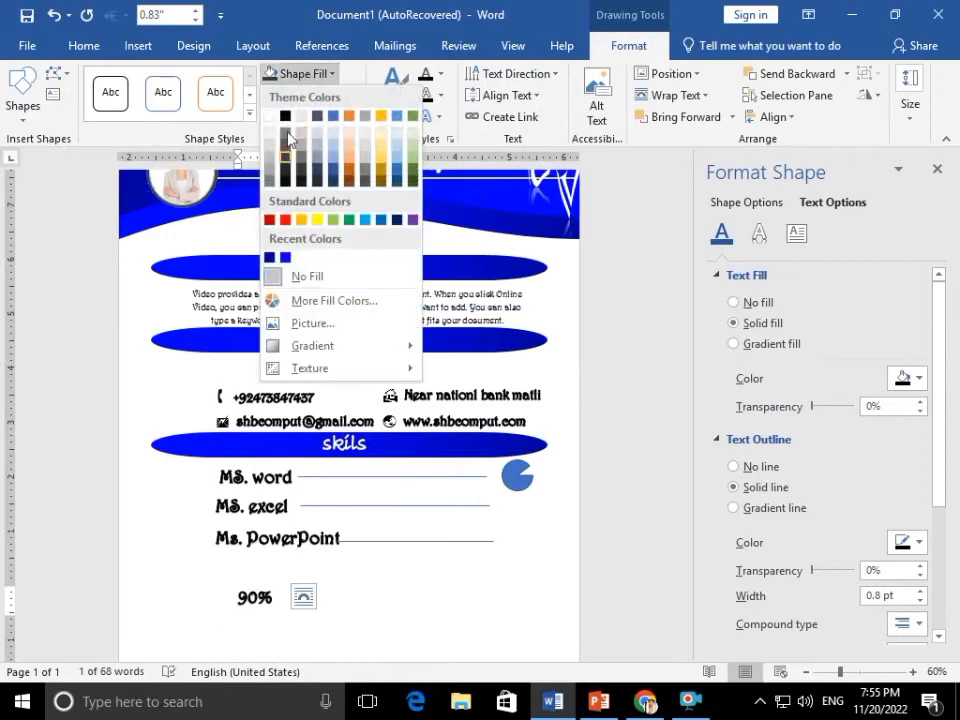
left_click(441, 74)
left_click(428, 138)
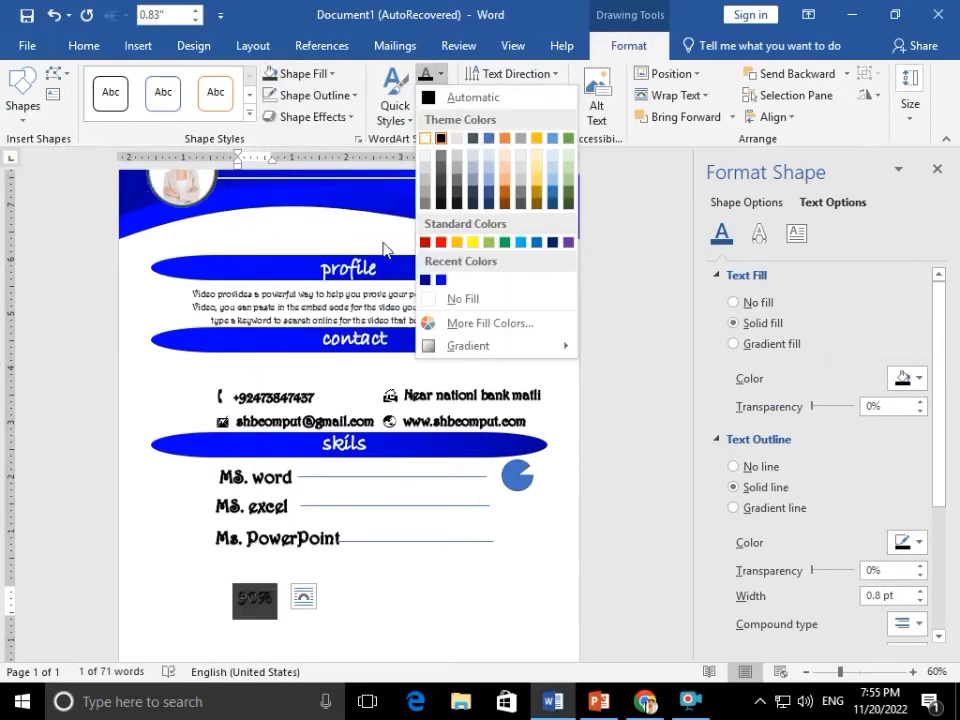
left_click(252, 599)
key("ctrl+a")
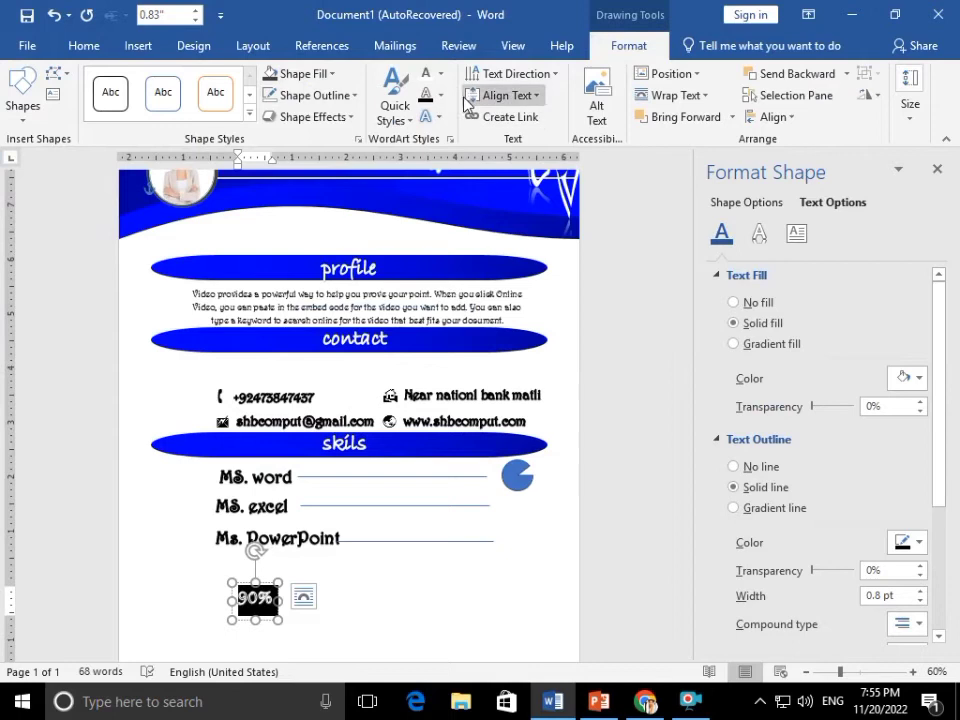
left_click(440, 96)
left_click(428, 161)
Position the 90% label on top of the pie beside MS. word
left_click_drag(271, 588, 513, 498)
key("Right")
key("Right")
key("Right")
key("Right")
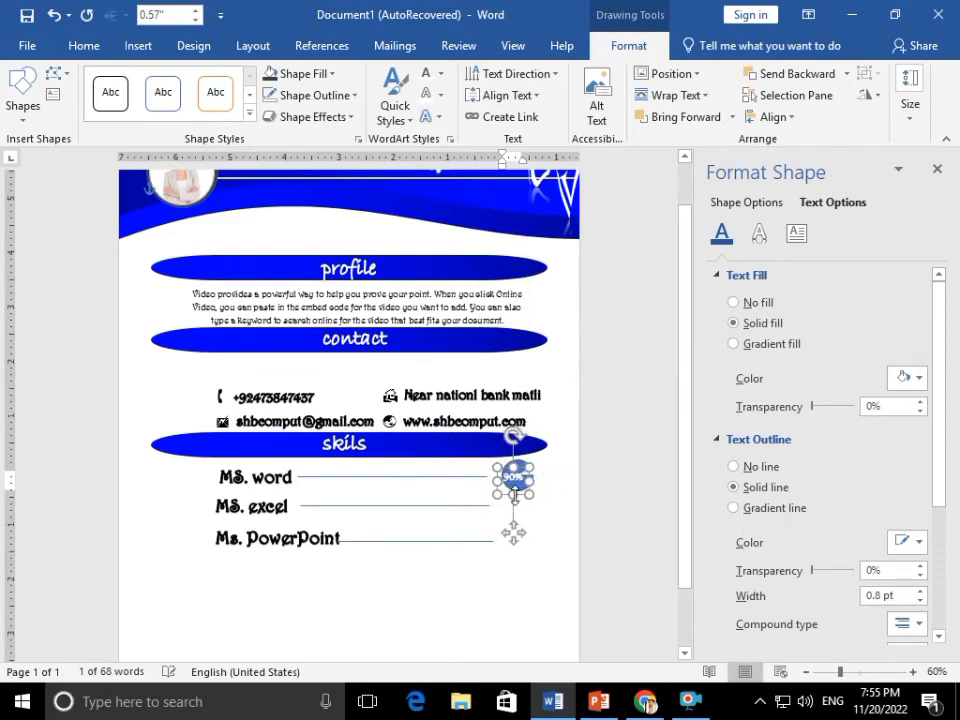
key("Down")
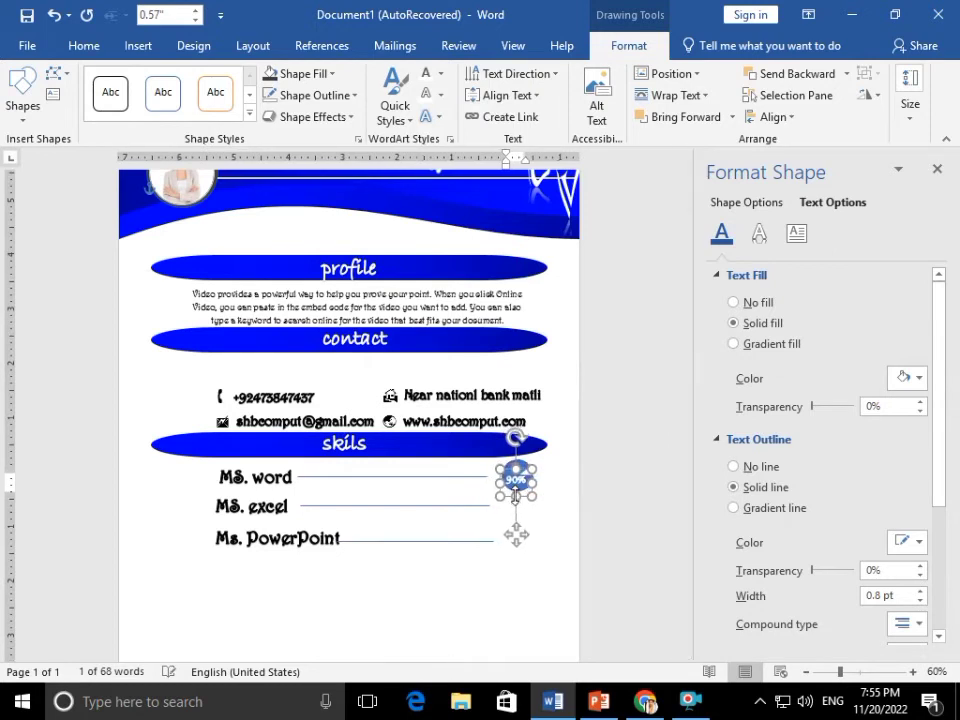
left_click(549, 519)
left_click(513, 470)
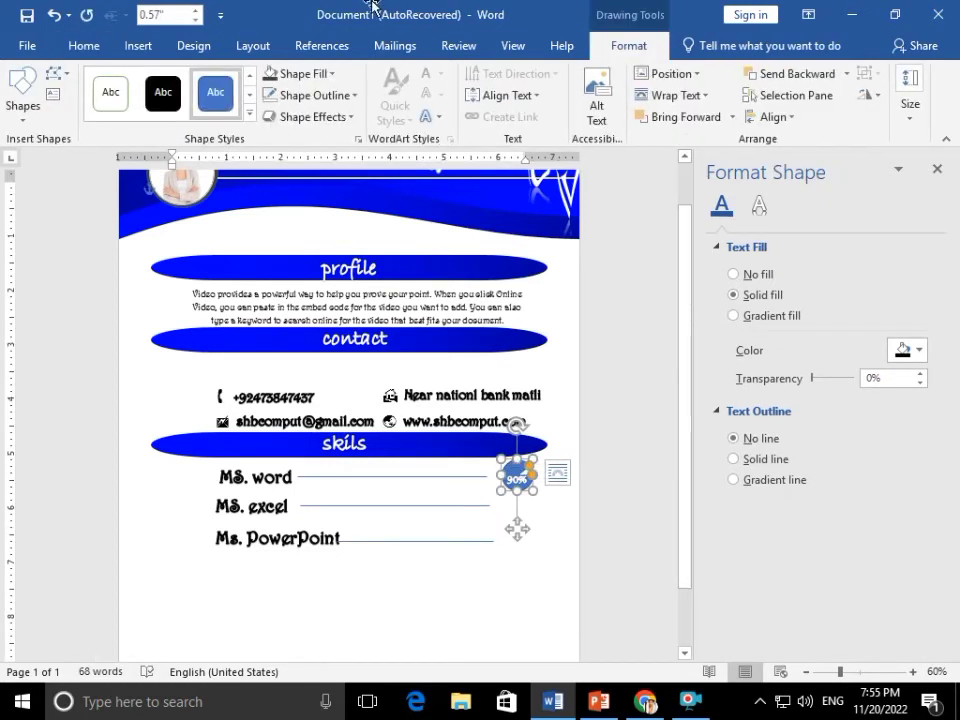
Fill the 90% pie with the recently used blue and remove its outline
left_click(322, 73)
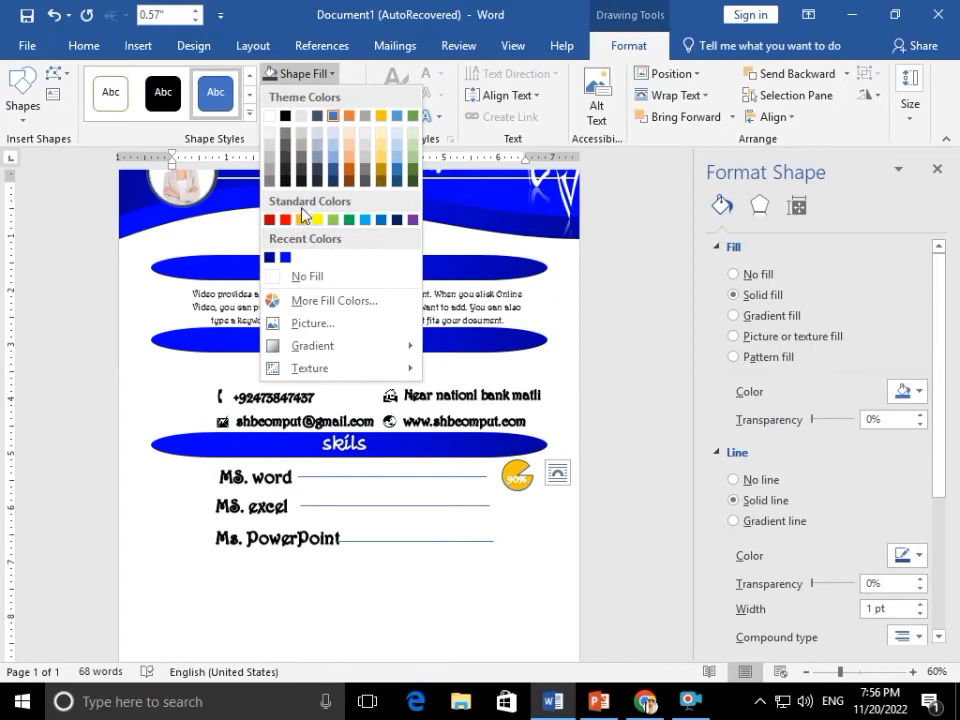
left_click(285, 259)
left_click(317, 95)
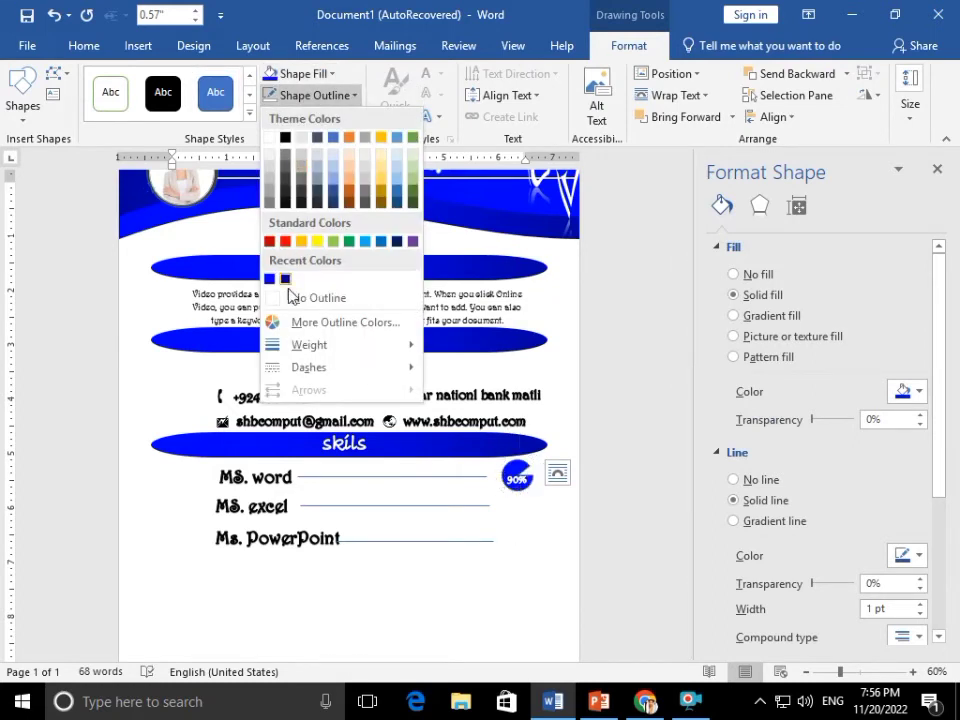
left_click(289, 295)
left_click(522, 493)
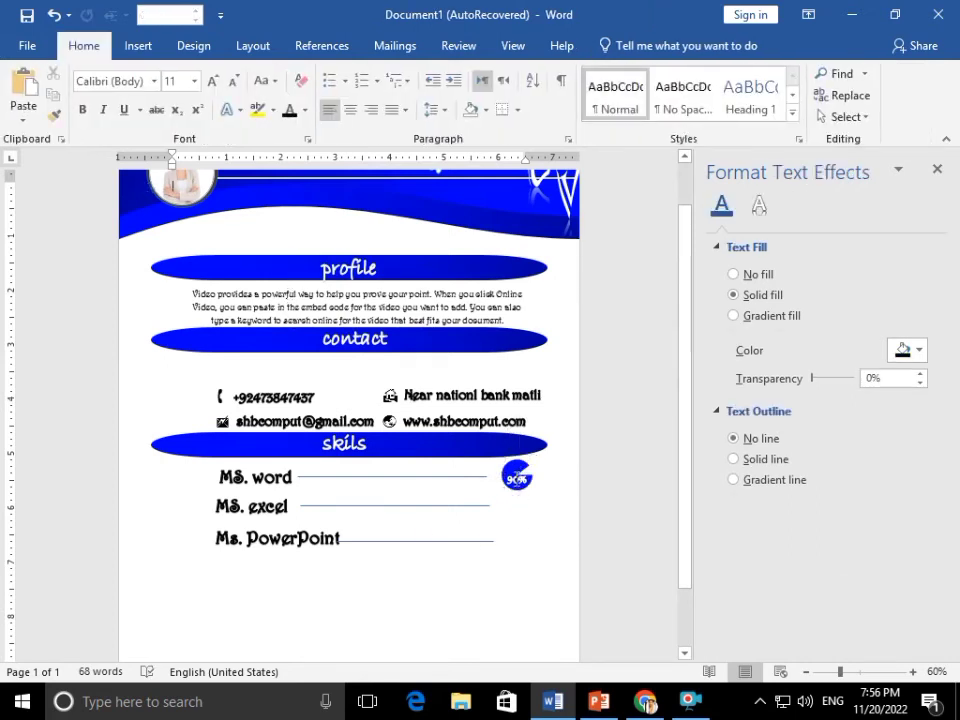
left_click(516, 482)
Copy the pie and label beside MS. excel, relabel it 70%, and align the pie behind it
left_click_drag(526, 508, 528, 523)
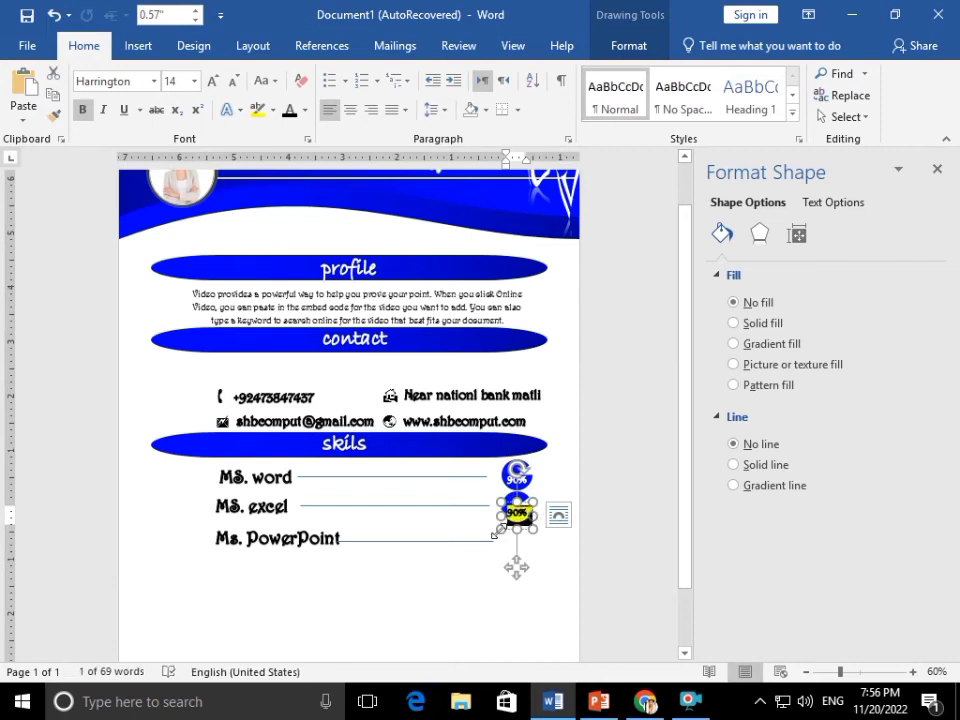
type("70")
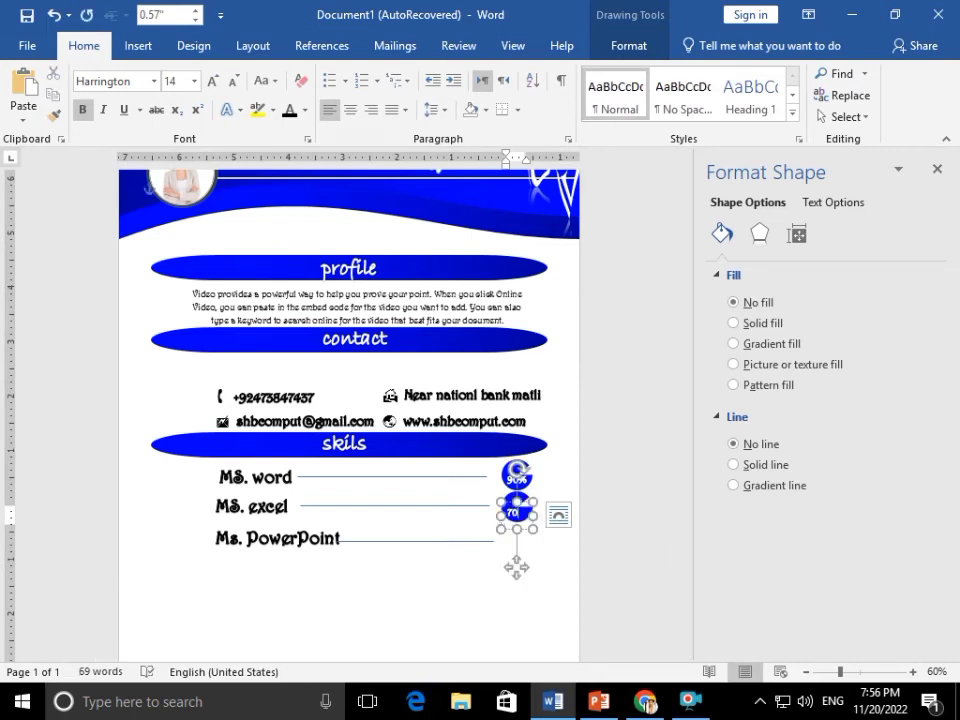
left_click(548, 496)
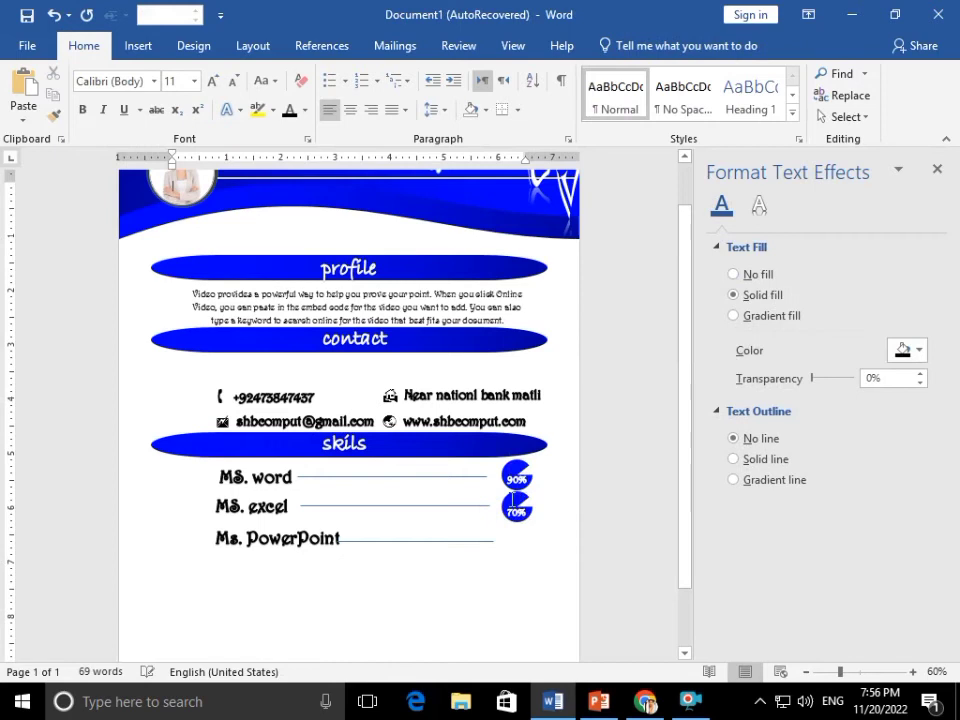
left_click(528, 502)
mouse_move(528, 502)
left_mouse_down()
mouse_move(510, 496)
mouse_move(519, 493)
left_mouse_up()
left_click(549, 497)
Copy the 70% pie and label beside Ms. PowerPoint and relabel it 60%
left_click(514, 508)
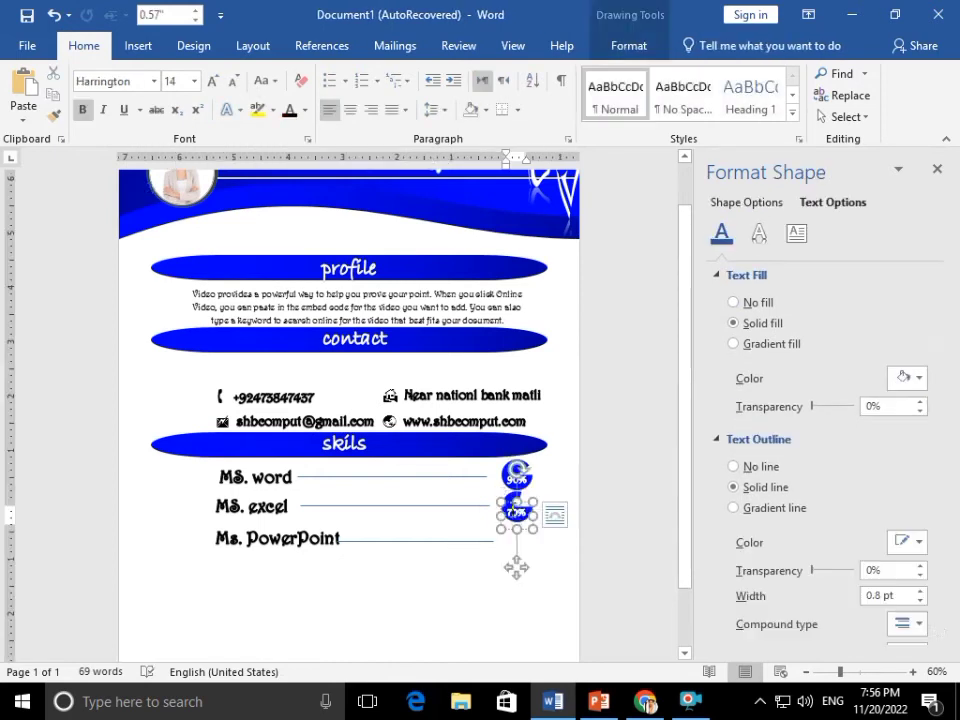
left_click(508, 497, "shift")
left_click_drag(525, 528, 524, 556)
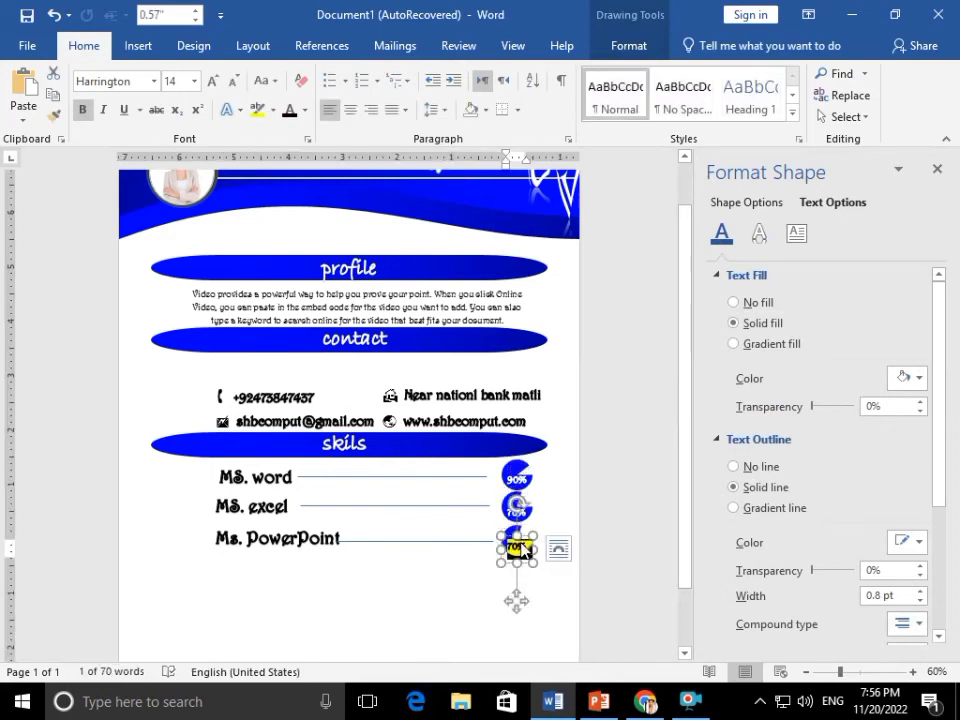
type("50")
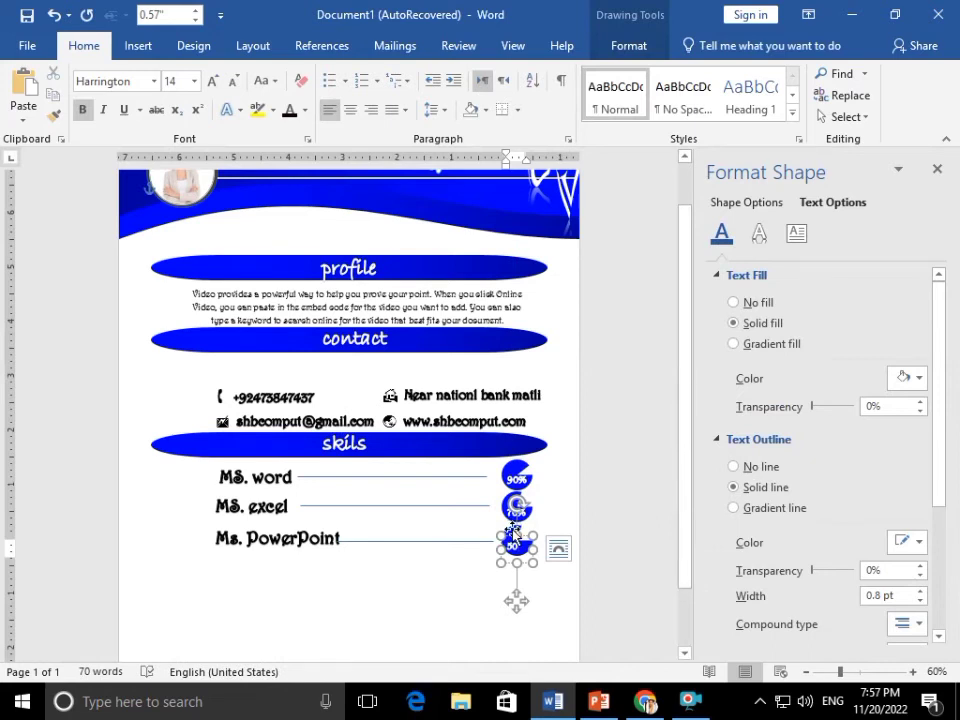
double_click(514, 545)
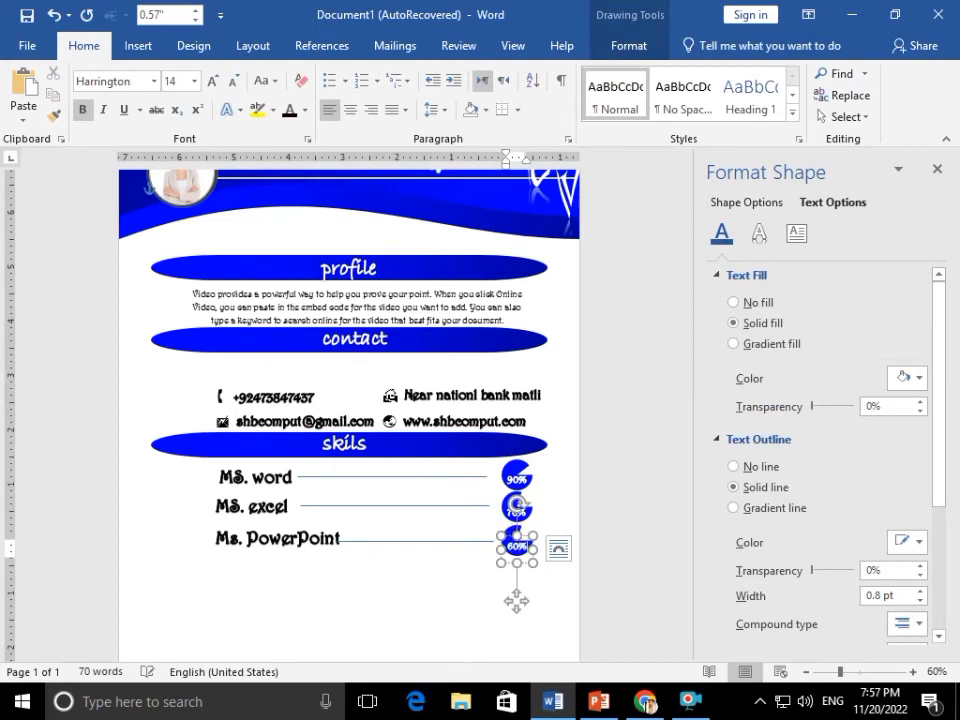
left_click(516, 537)
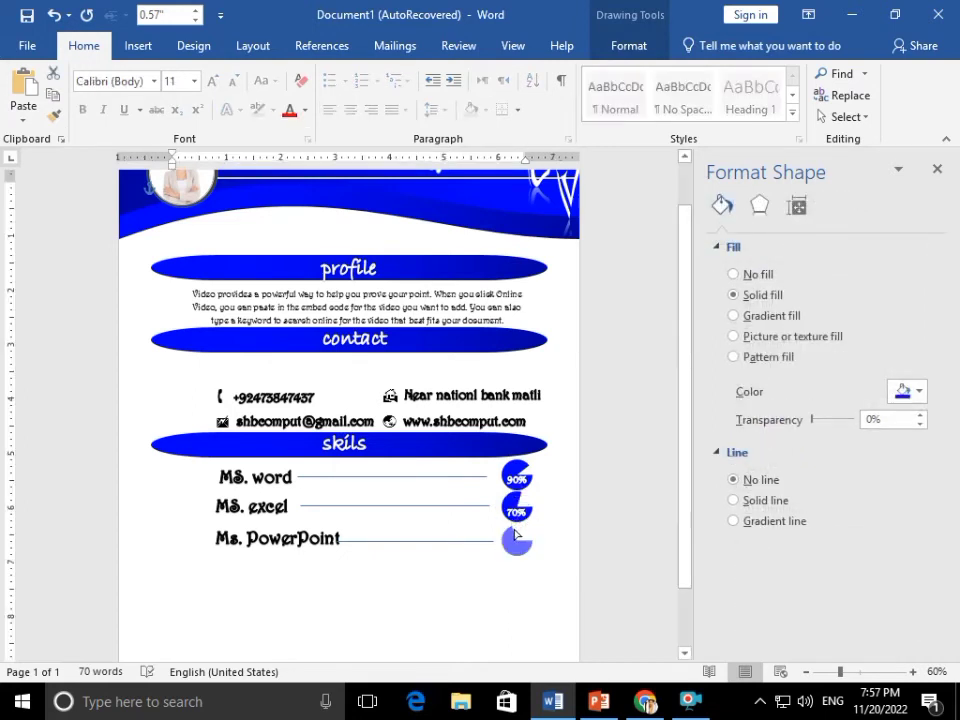
left_click(557, 514)
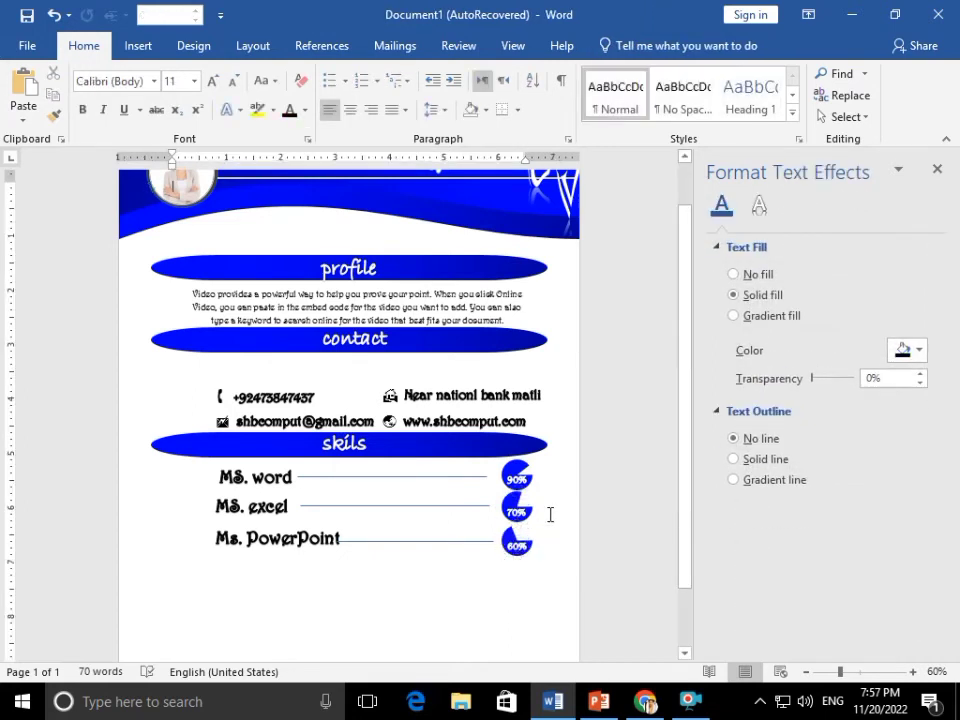
Copy the skils banner below the Ms. PowerPoint line and relabel the copy Education
scroll(506, 477, "down", 2)
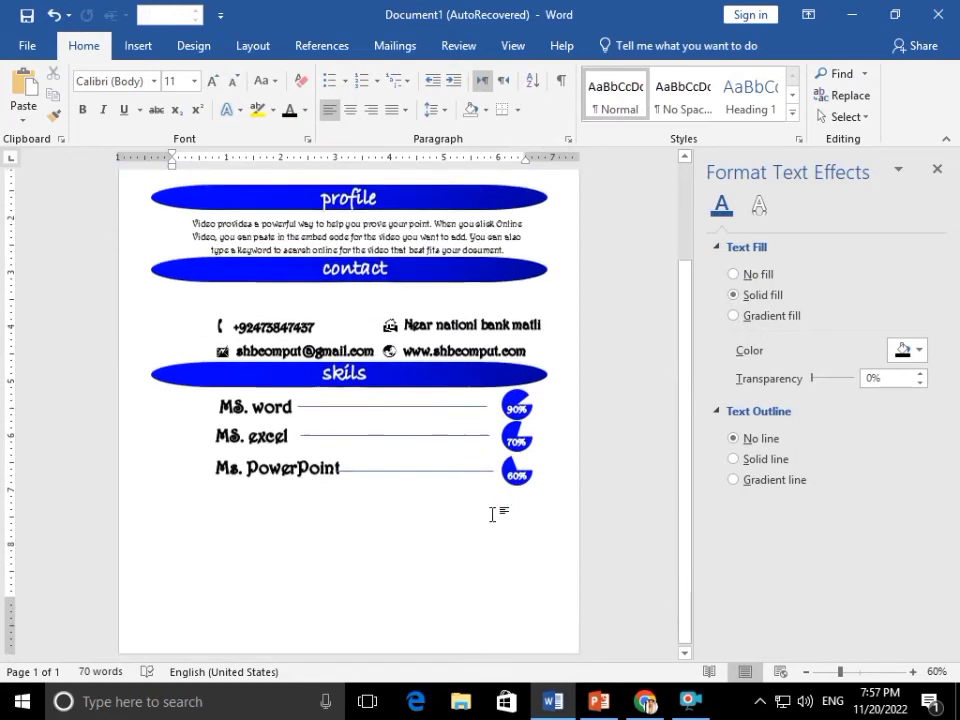
left_click(395, 370)
left_click_drag(467, 370, 433, 489)
key("ctrl+z")
key("ctrl+z")
left_click_drag(406, 398, 414, 501)
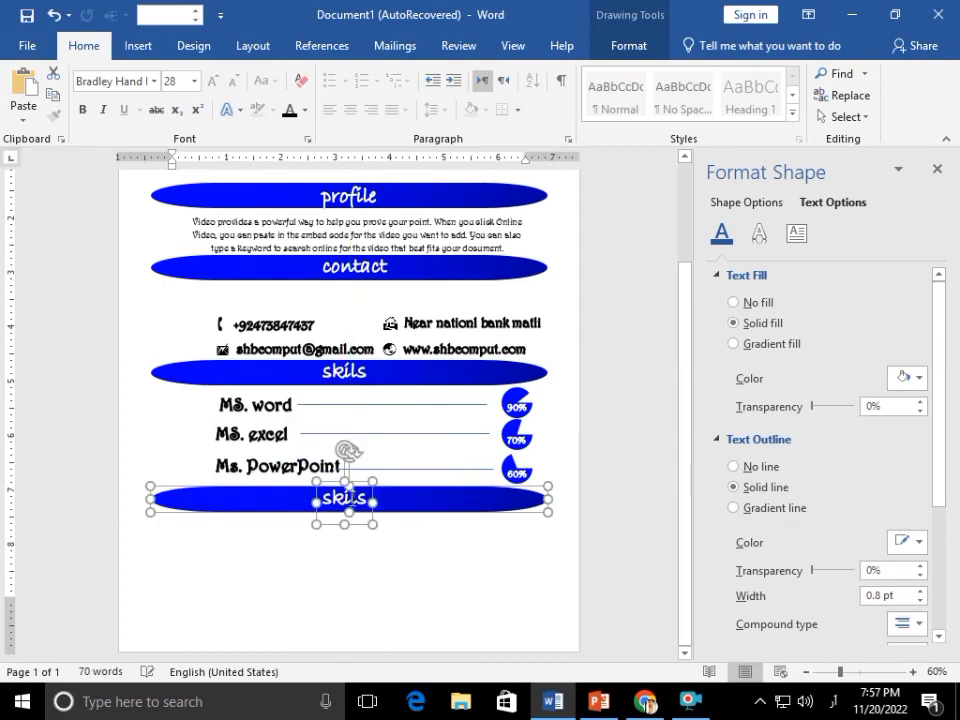
left_click(349, 495)
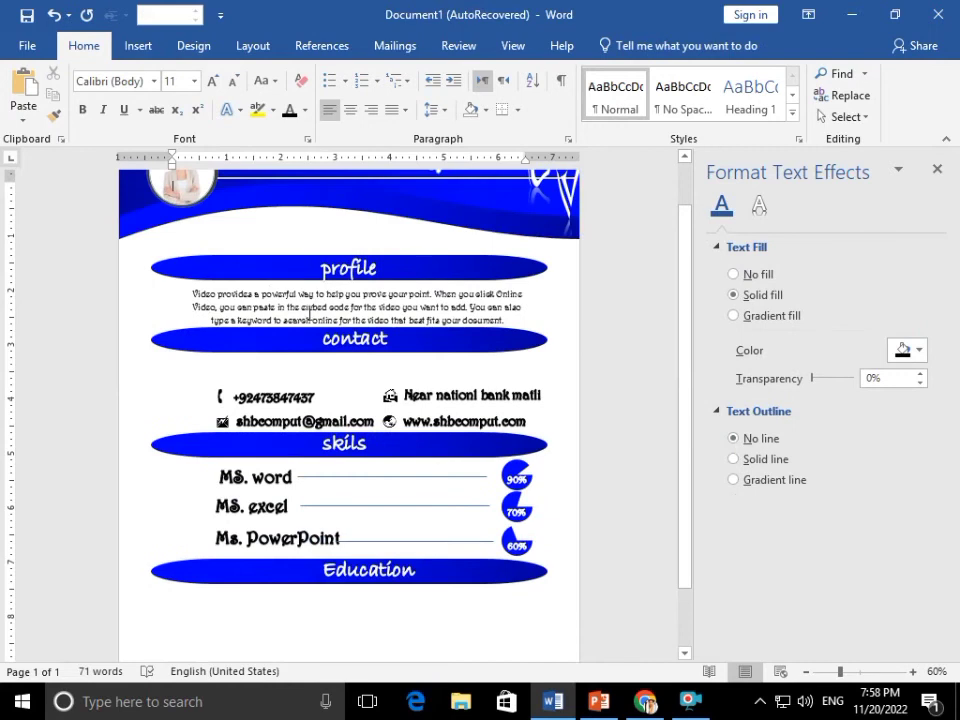
left_click(304, 304)
Place a 2012 to 2023 date line and a profile paragraph copy under Education
left_click_drag(297, 290, 290, 576)
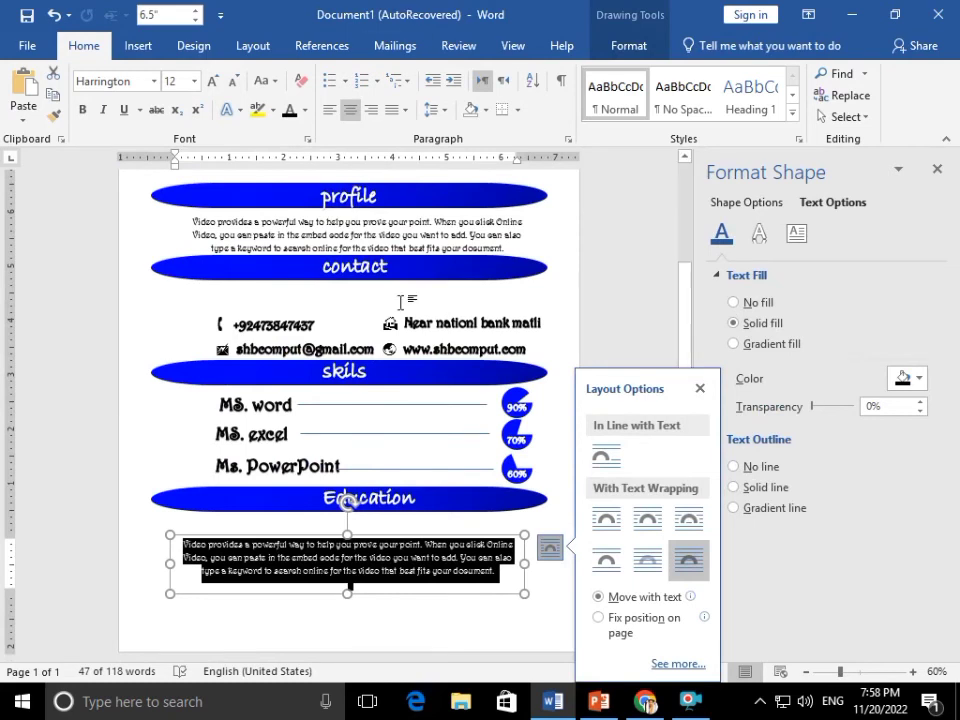
key("ctrl+z")
left_click(281, 216)
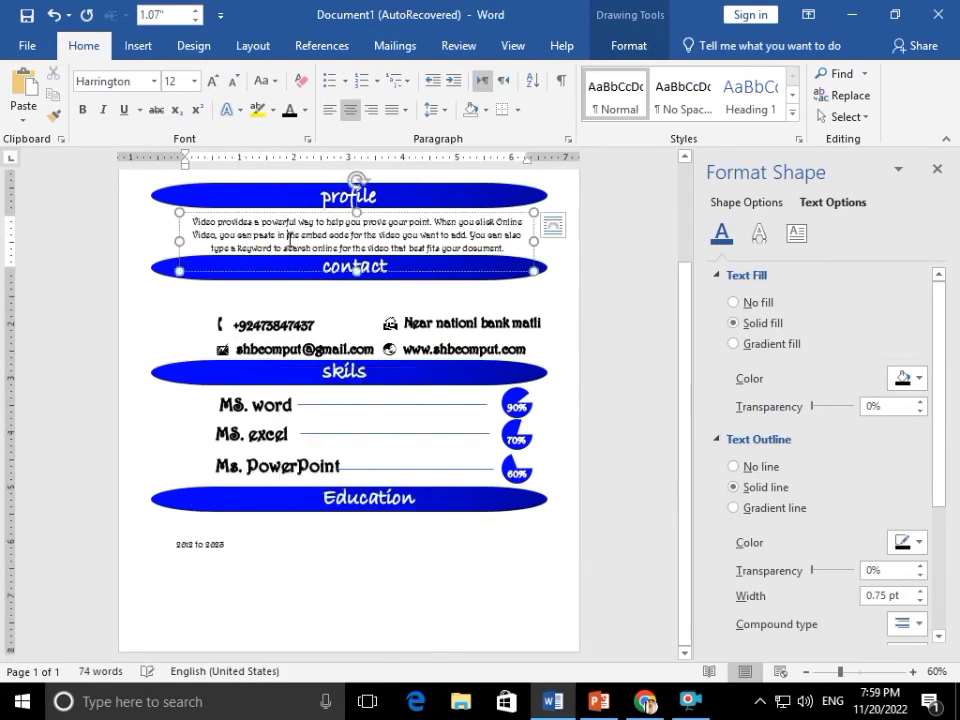
left_click_drag(281, 216, 240, 526)
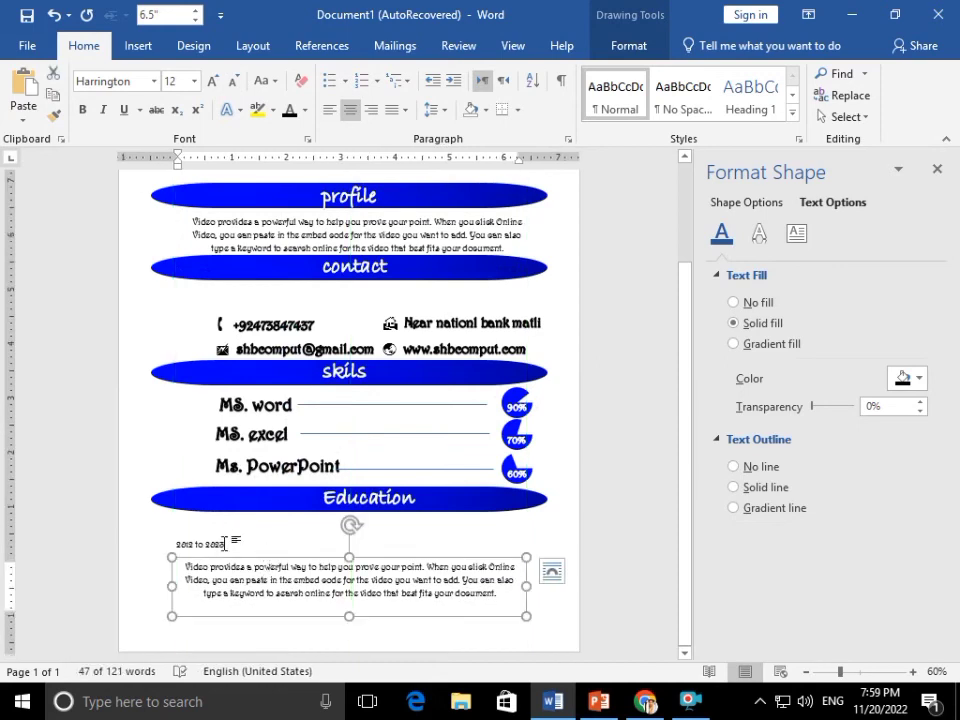
left_click(215, 535)
scroll(229, 572, "down", 1)
left_click(216, 567)
left_click_drag(225, 551, 262, 544)
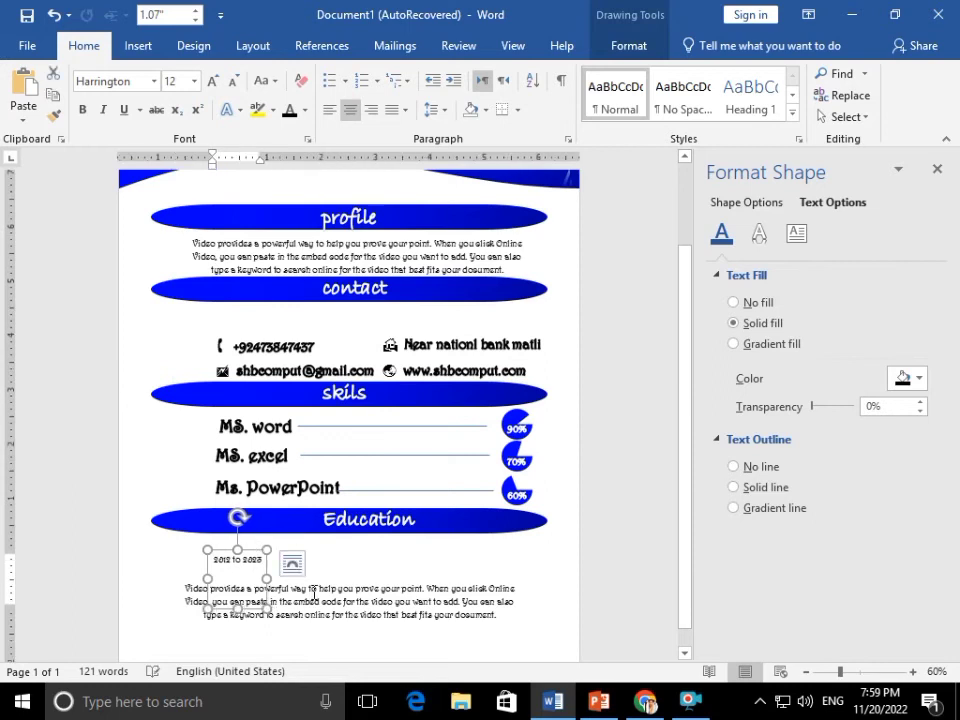
left_click(314, 594)
left_click_drag(302, 583, 322, 588)
Left-align the Education description paragraph and nudge it slightly lower
left_click(322, 589)
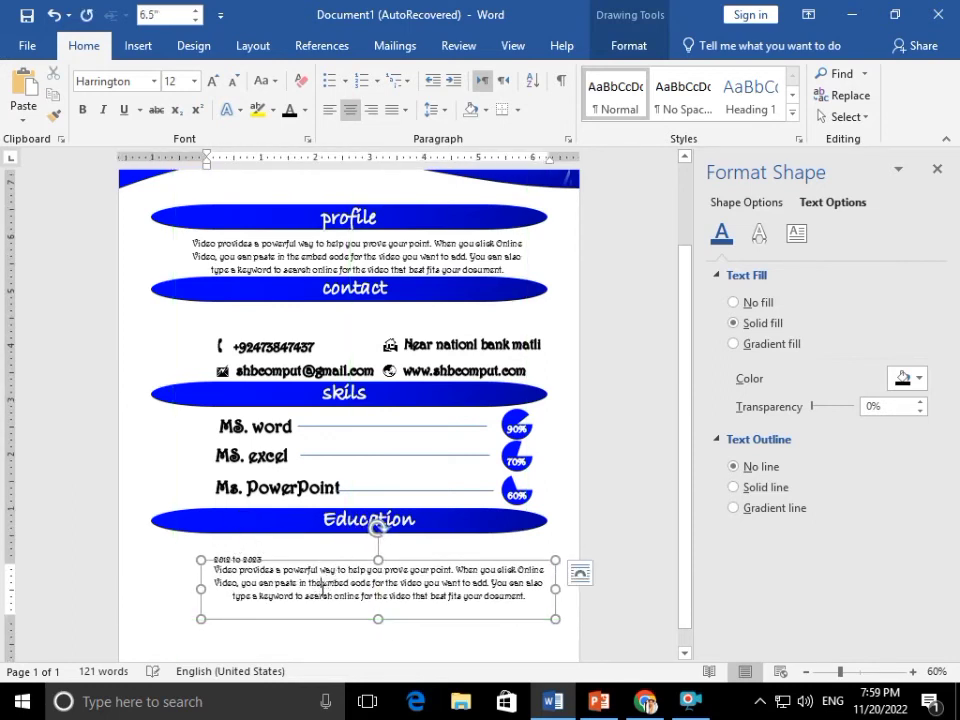
key("ctrl+a")
key("ctrl+r")
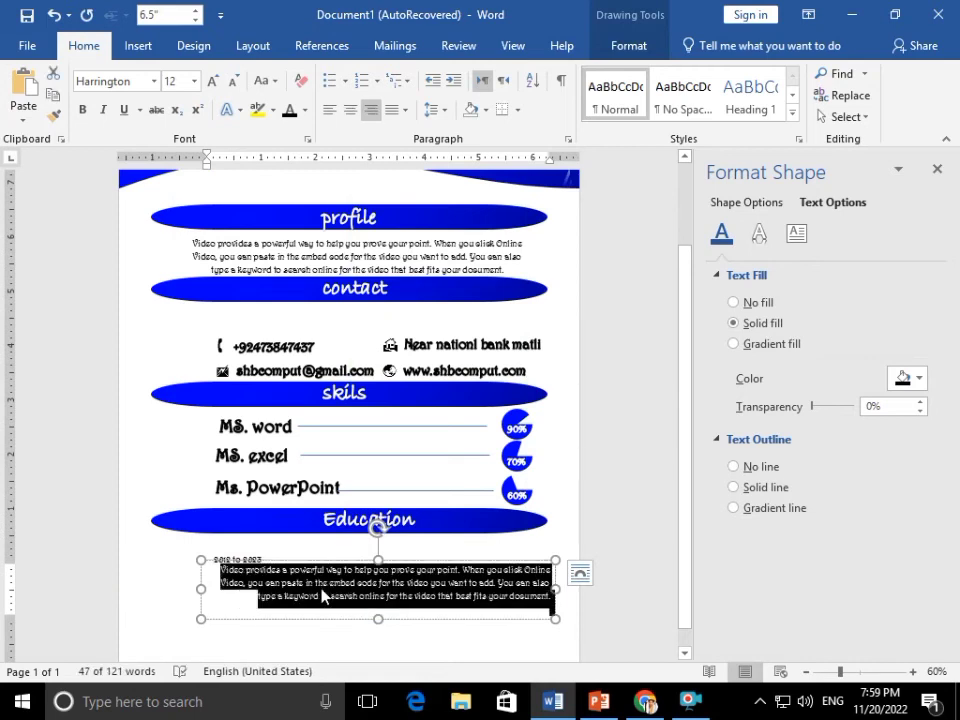
key("ctrl+l")
left_click(319, 561)
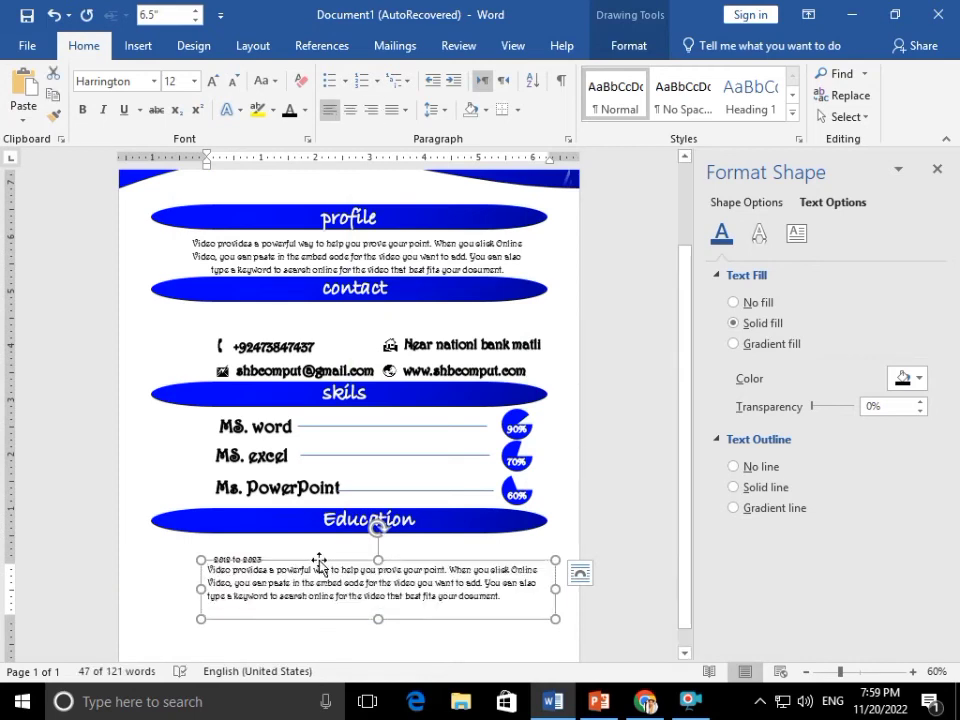
left_click_drag(321, 569, 321, 571)
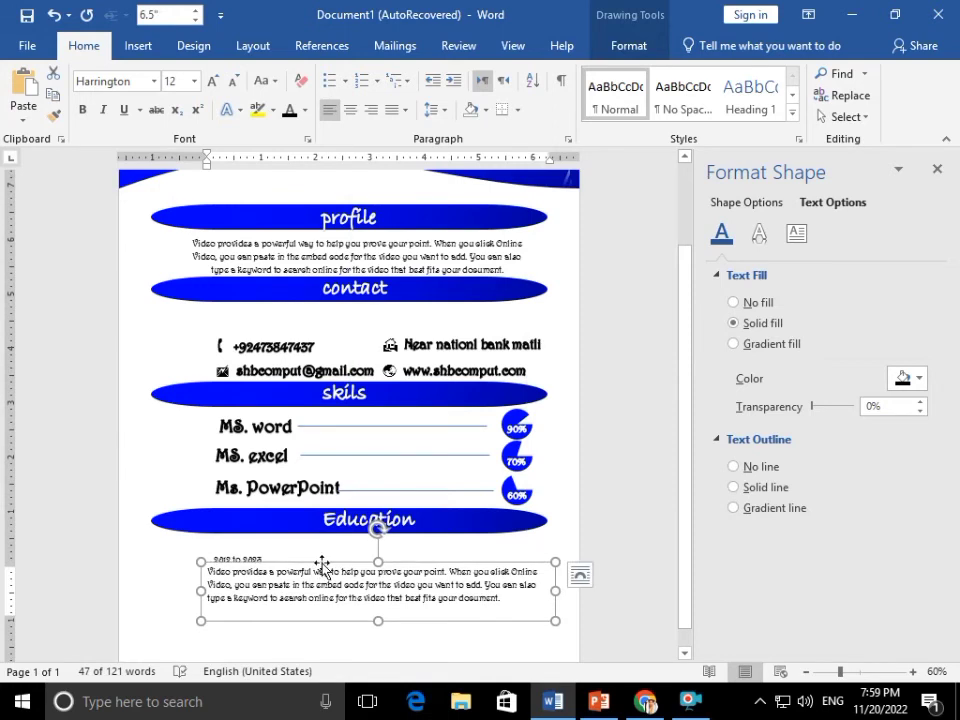
Check the Education banner text and bring up the Insert shapes gallery
scroll(321, 566, "down", 1)
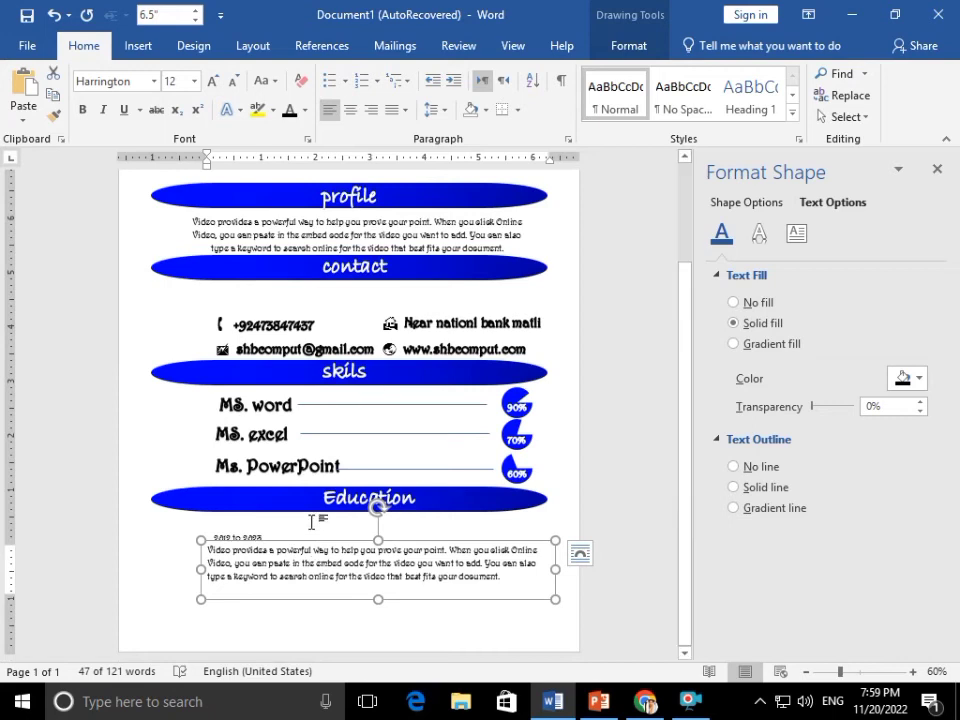
left_click(335, 513)
double_click(335, 512)
left_click(272, 527)
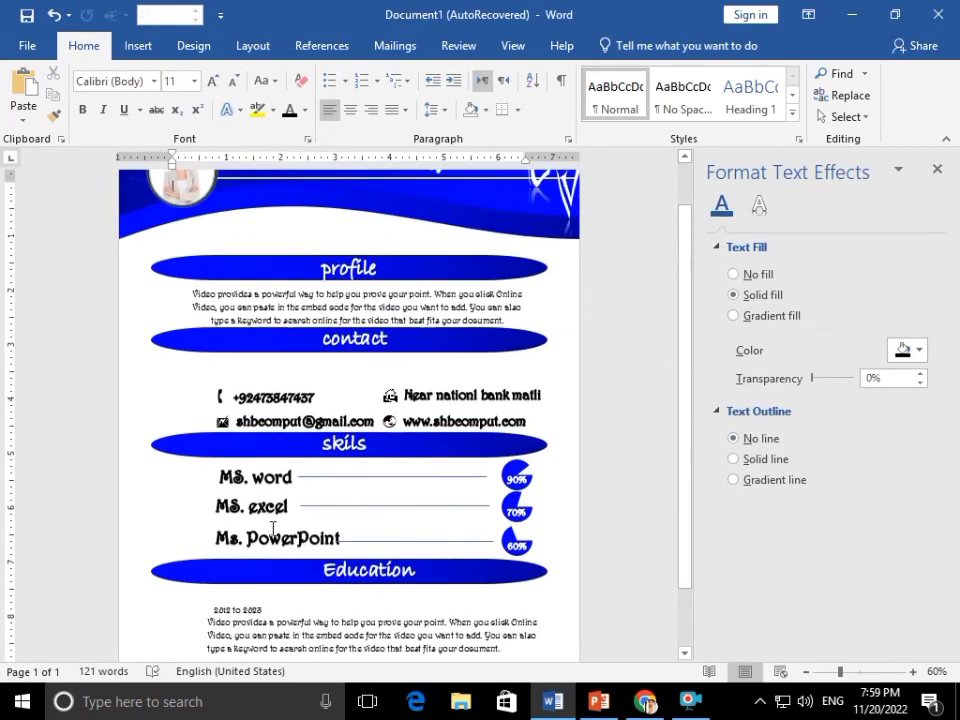
scroll(273, 528, "down", 1)
scroll(313, 581, "down", 2)
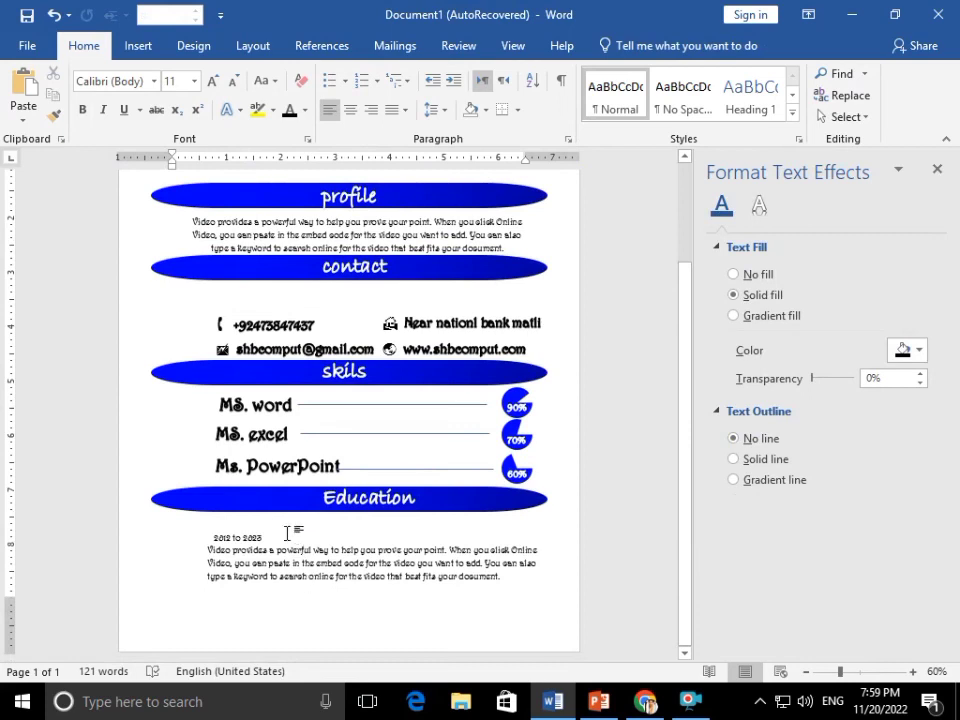
scroll(266, 548, "up", 2)
scroll(266, 548, "down", 2)
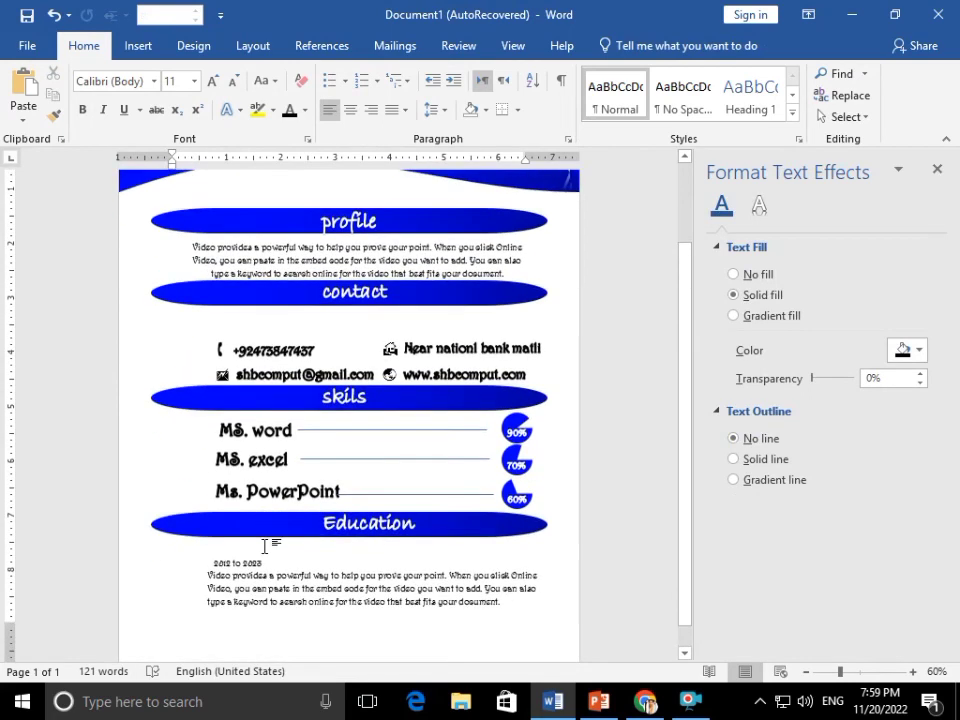
left_click(132, 52)
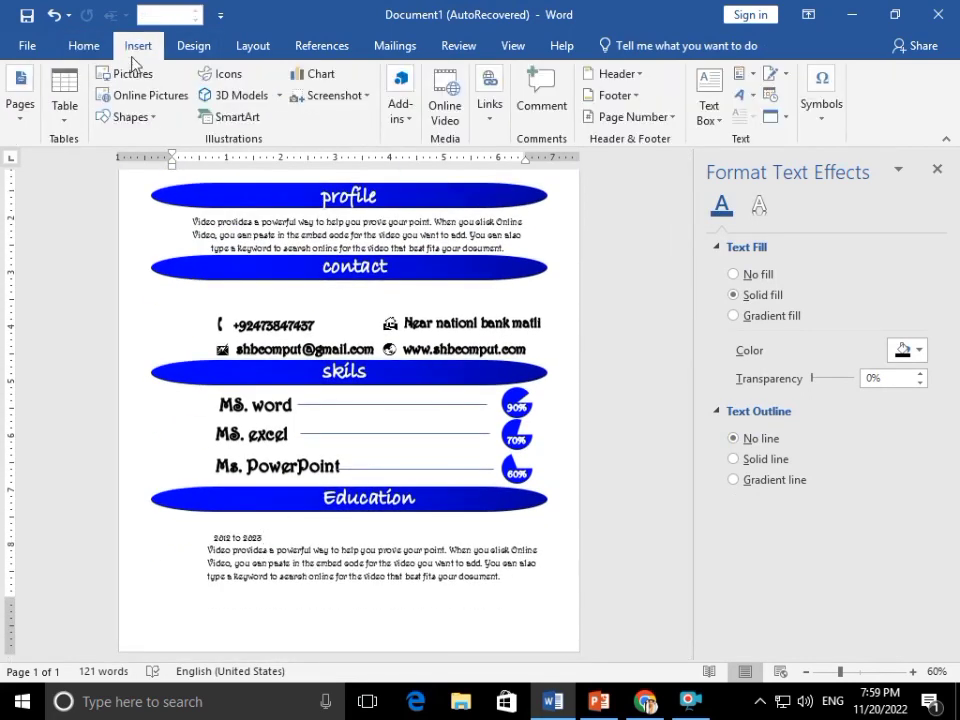
left_click(130, 117)
Draw a rectangle spanning the full page width at the bottom, with no outline
left_click(214, 159)
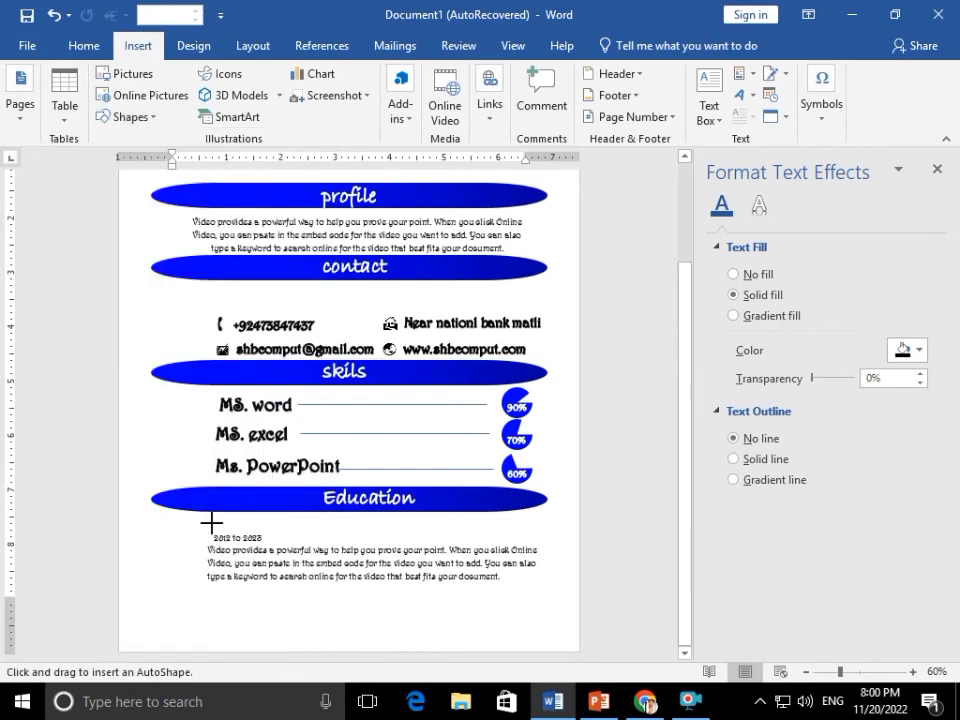
left_click_drag(121, 606, 577, 649)
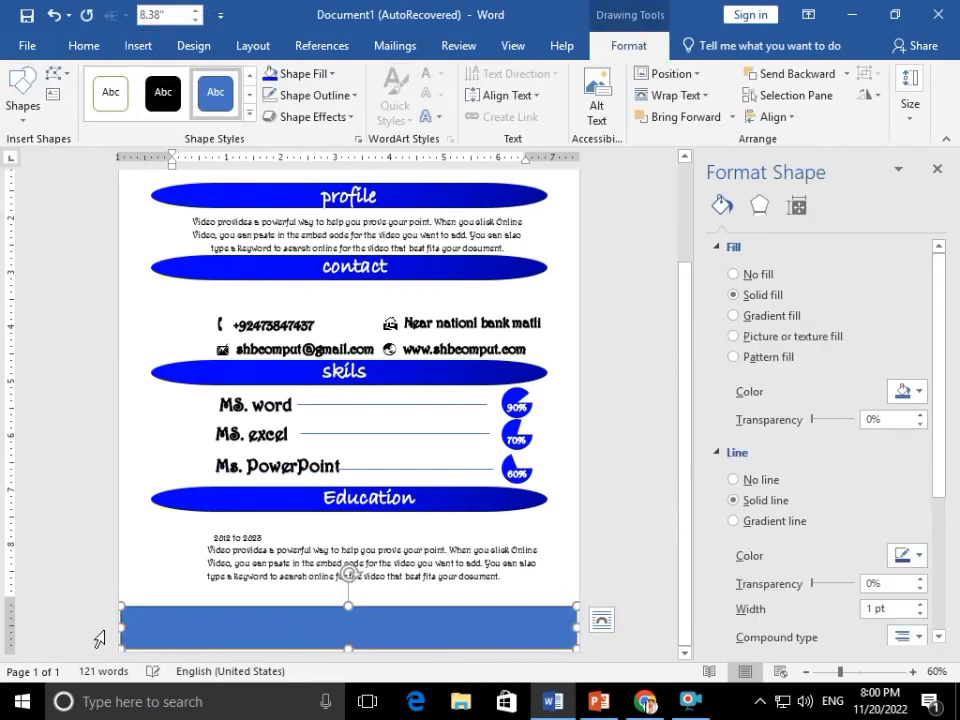
left_click_drag(115, 624, 113, 624)
left_click_drag(346, 648, 347, 661)
left_click_drag(577, 635, 582, 636)
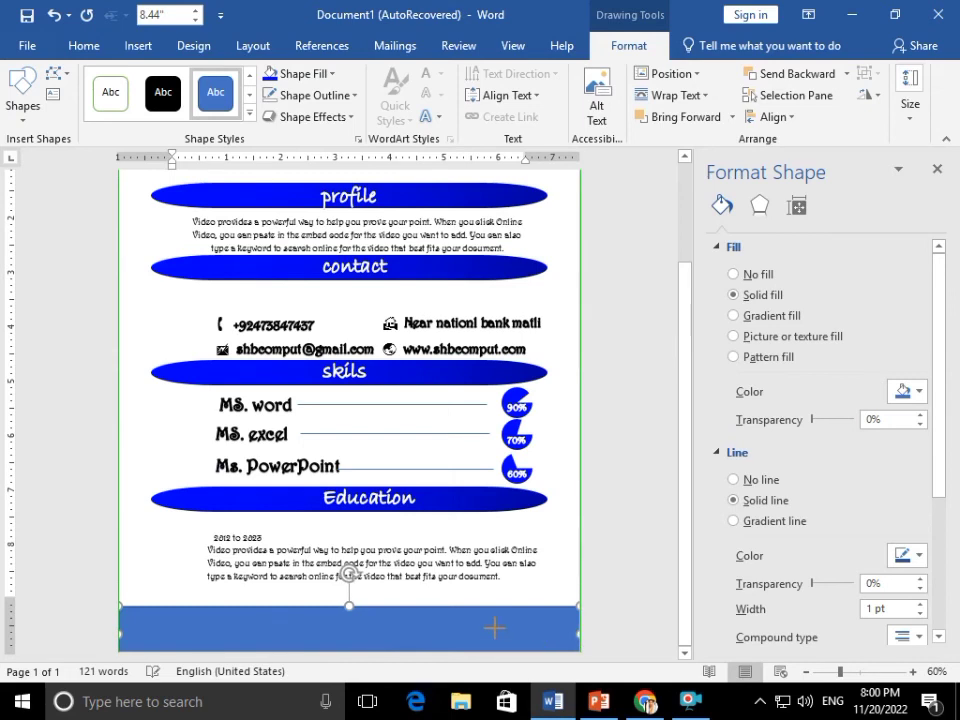
left_click(308, 95)
left_click(313, 298)
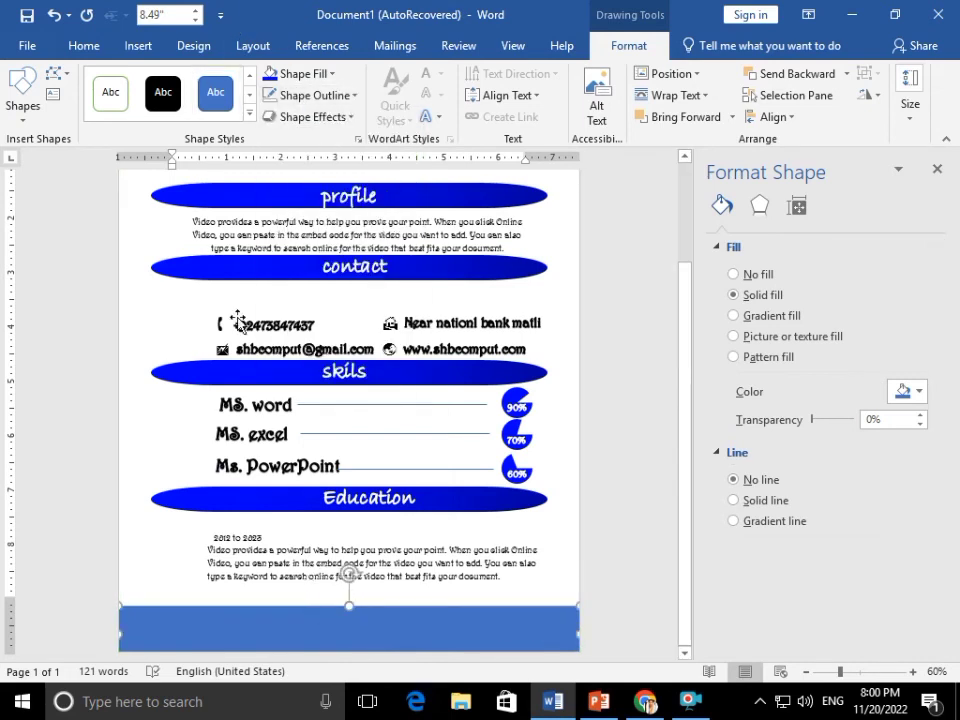
Enter Edit Points mode on the bottom rectangle to reshape its top edge
left_click(53, 73)
left_click(85, 120)
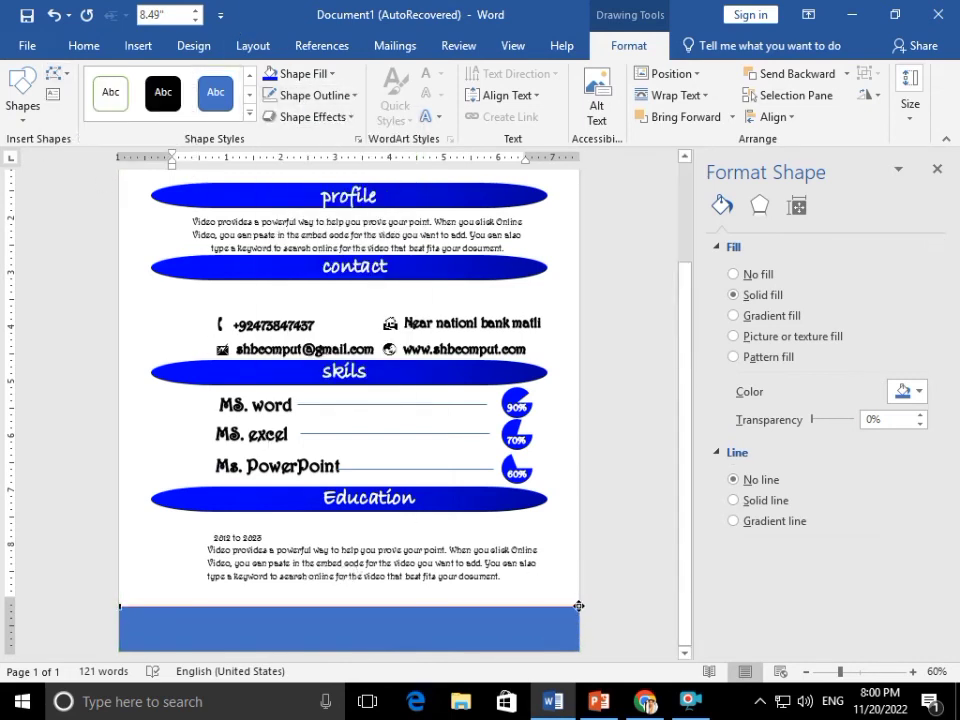
scroll(560, 604, "up", 1)
left_click(531, 602)
scroll(531, 598, "down", 1)
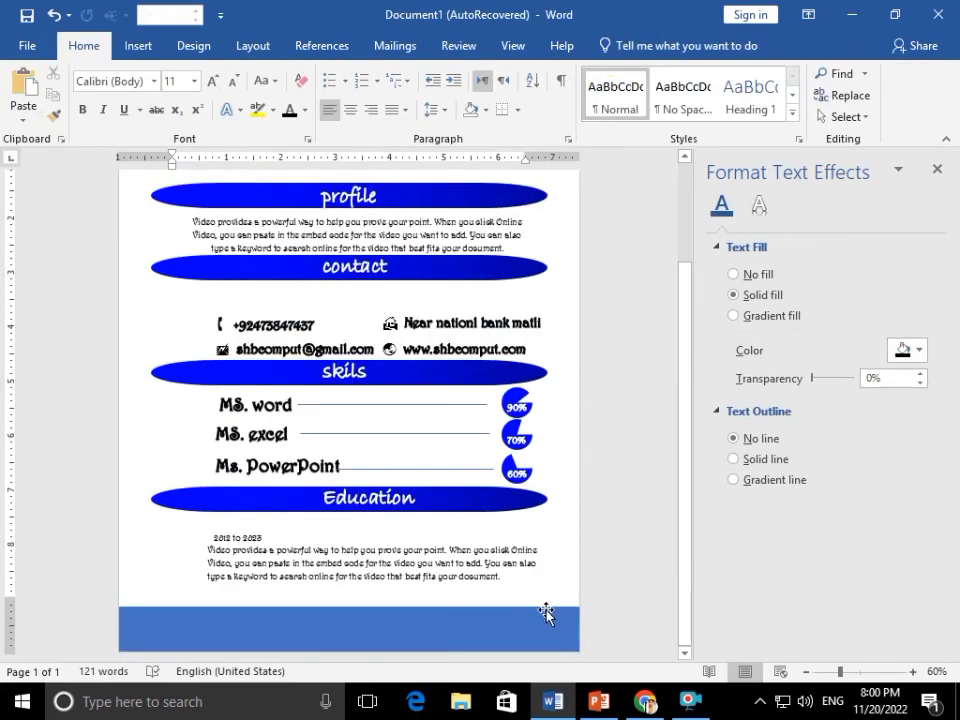
left_click(529, 600)
right_click(529, 600)
left_click(595, 377)
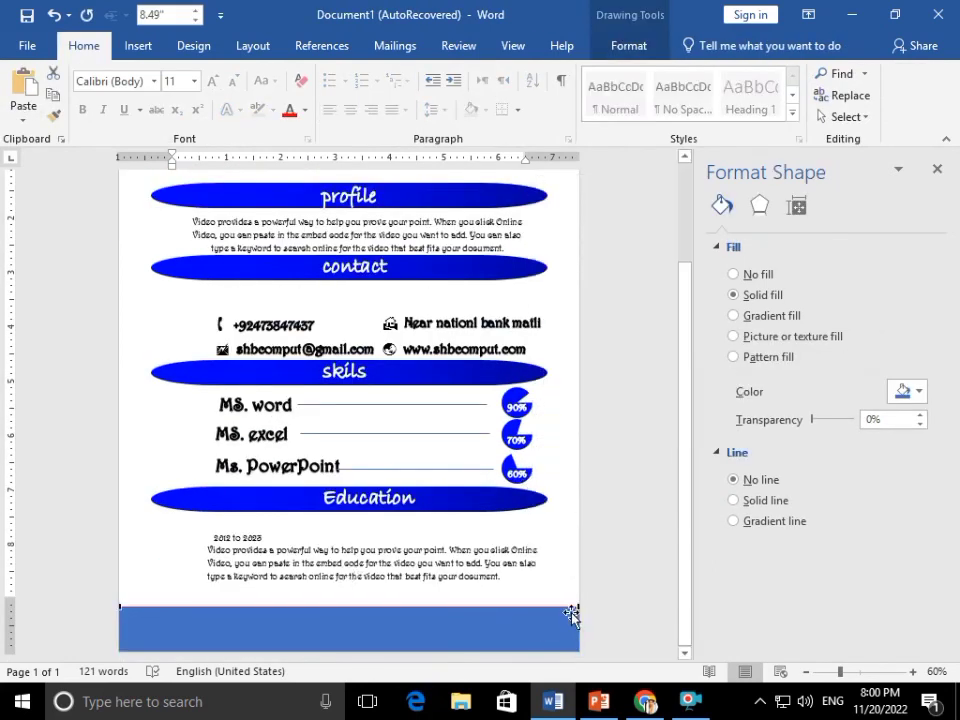
left_click(548, 626)
left_click_drag(546, 619, 521, 624)
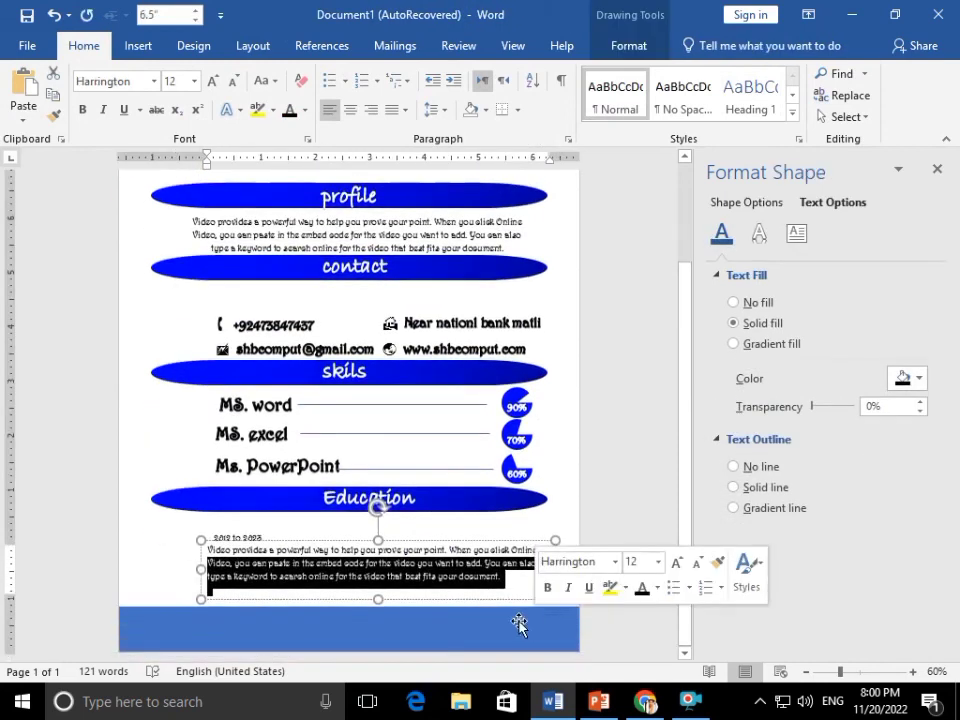
left_click(512, 626)
right_click(512, 626)
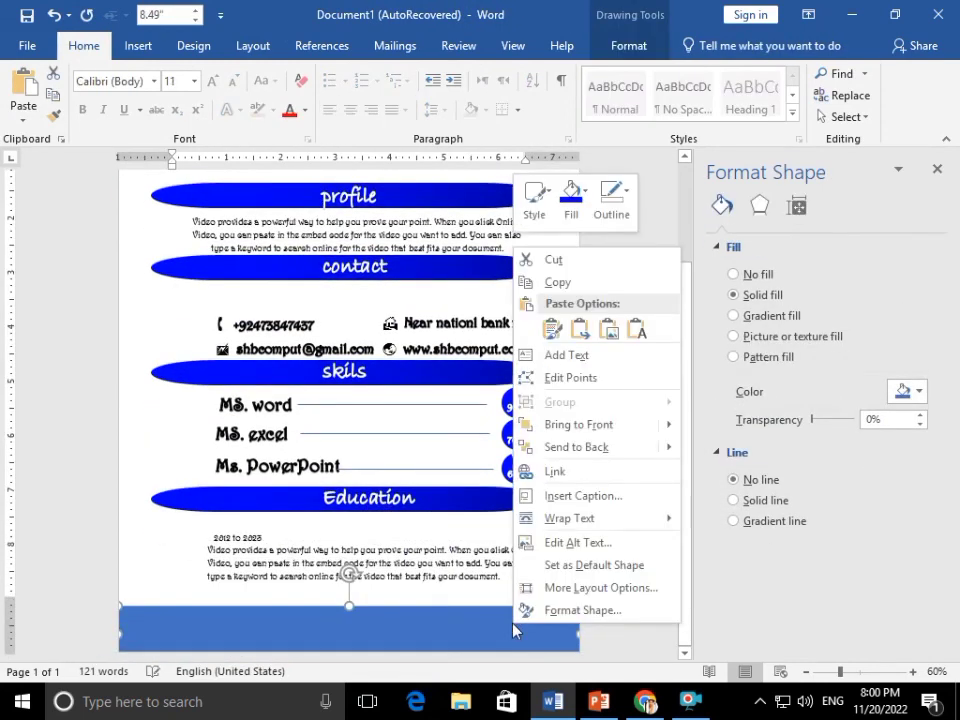
Curve the bottom rectangle's top edge into a wave using Edit Points
left_click(555, 422)
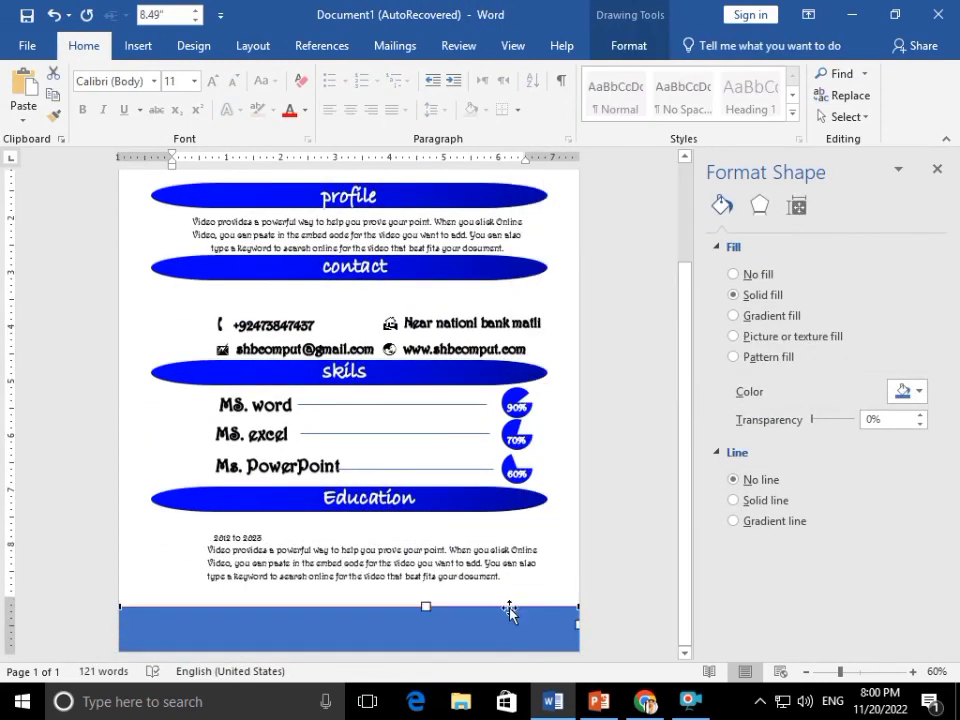
left_click_drag(425, 639, 427, 645)
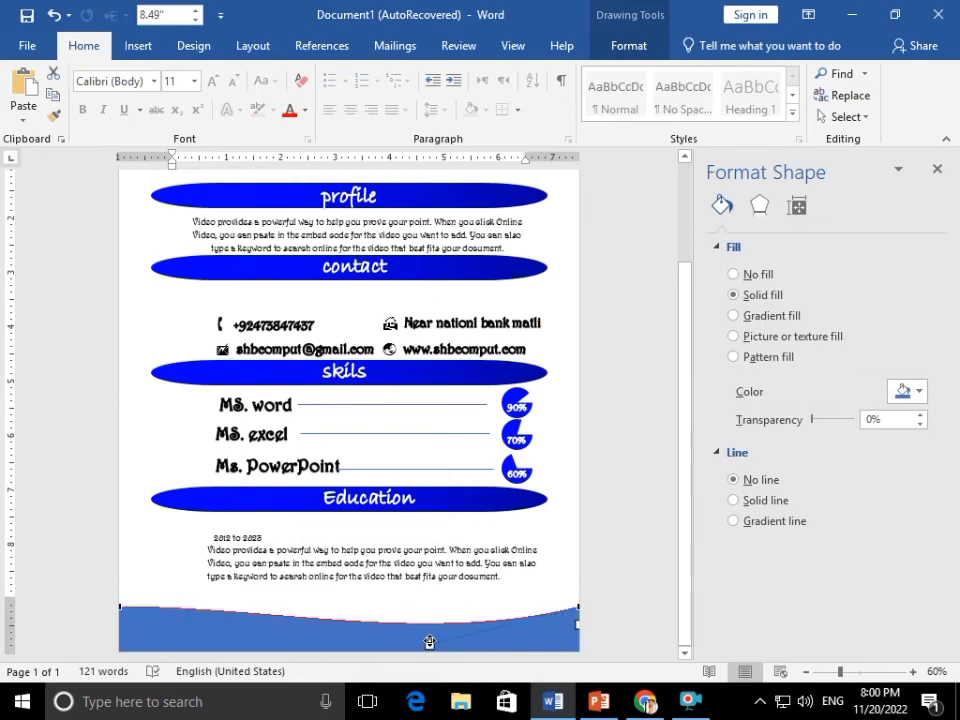
left_click(424, 634)
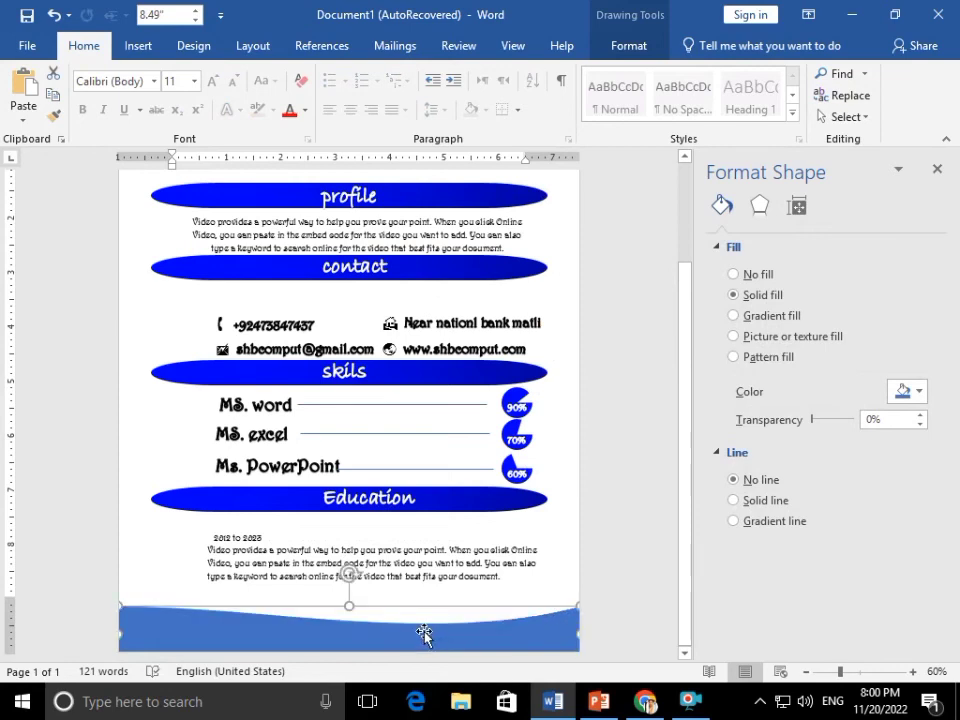
Copy the contact banner's dark blue gradient onto the wave and nudge it up
left_click(54, 118)
left_click(445, 281)
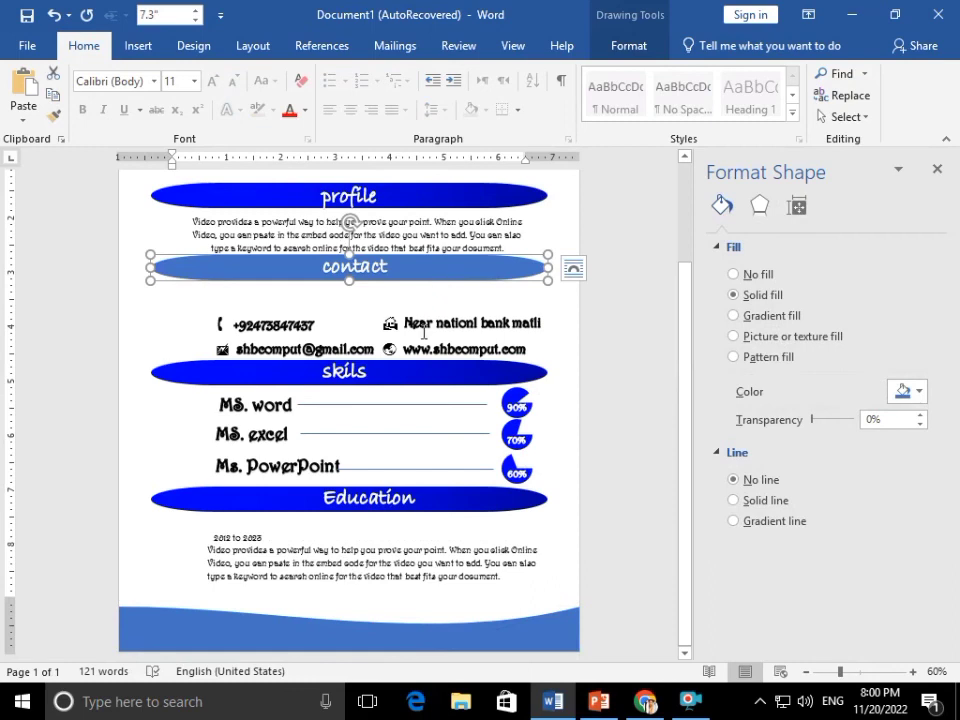
key("ctrl+z")
left_click(54, 116)
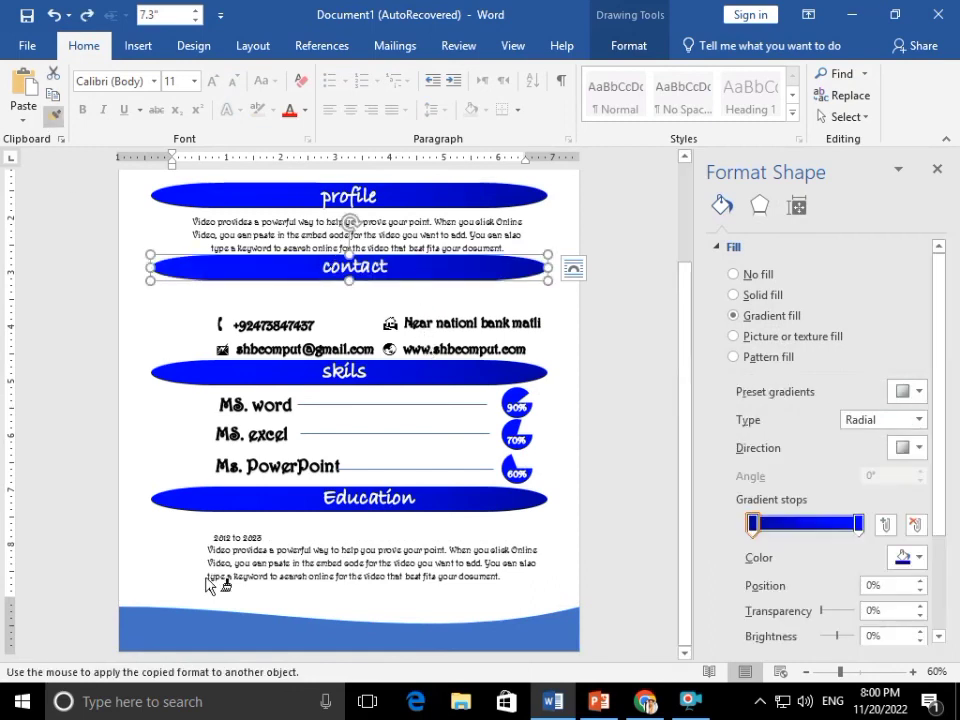
left_click(216, 617)
left_click_drag(234, 627, 236, 618)
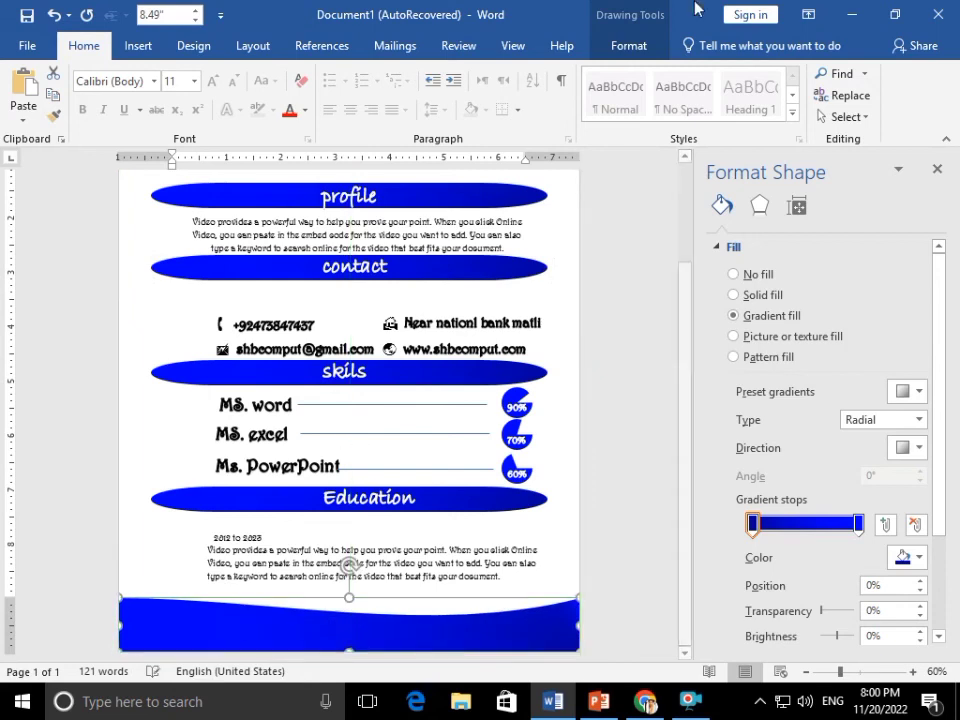
Apply a gradient variation from Shape Fill > Gradient to the bottom wave
left_click(629, 46)
left_click(300, 73)
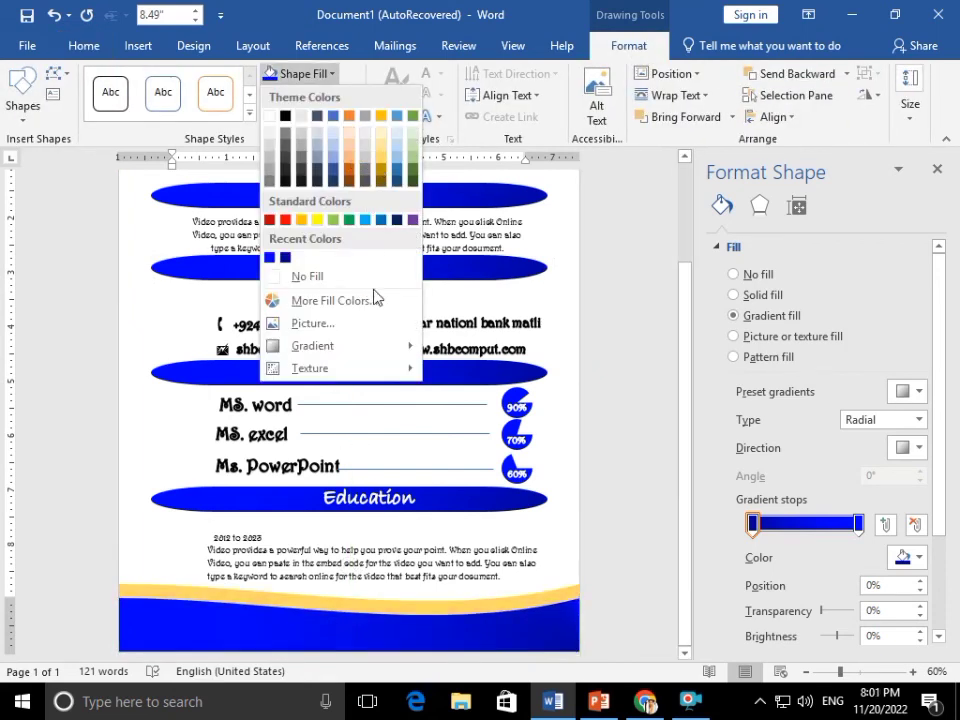
left_click(590, 319)
scroll(586, 313, "up", 2)
scroll(583, 313, "down", 2)
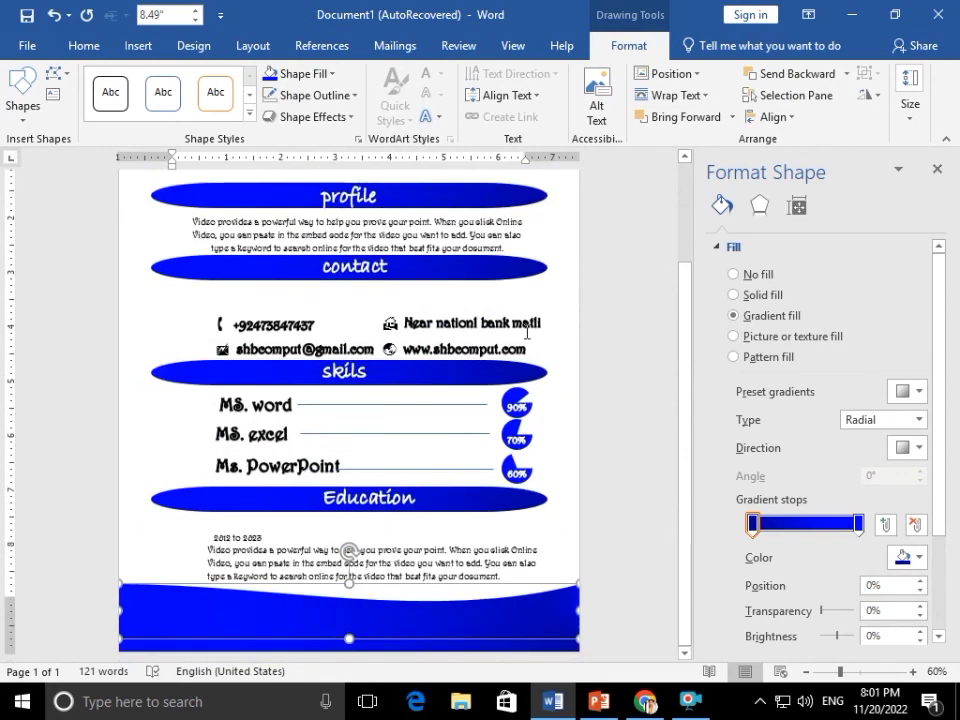
left_click(297, 80)
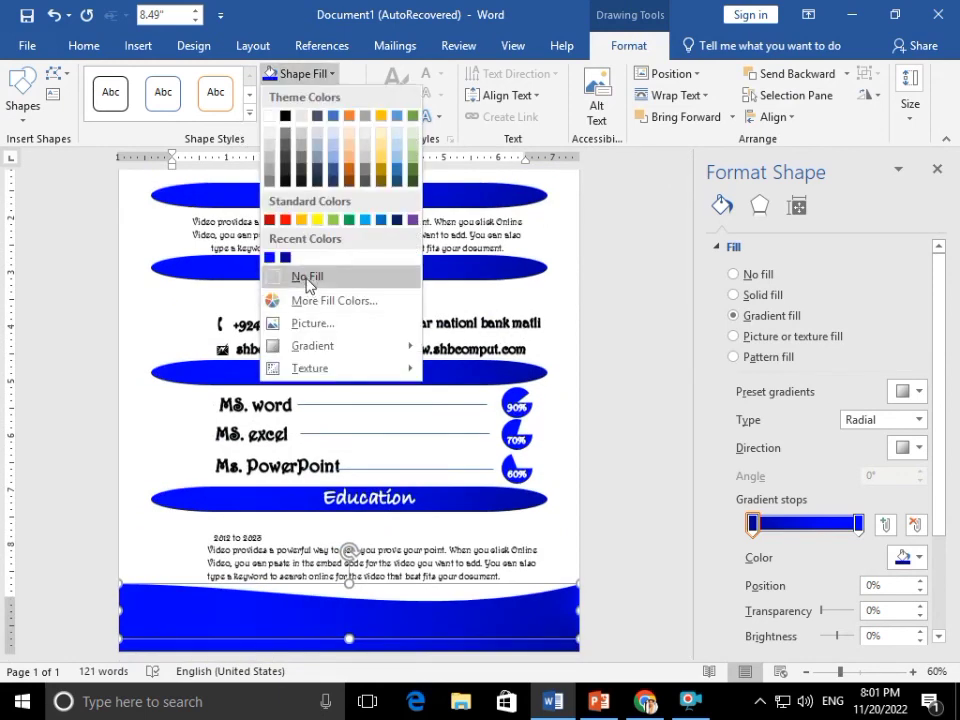
mouse_move(317, 345)
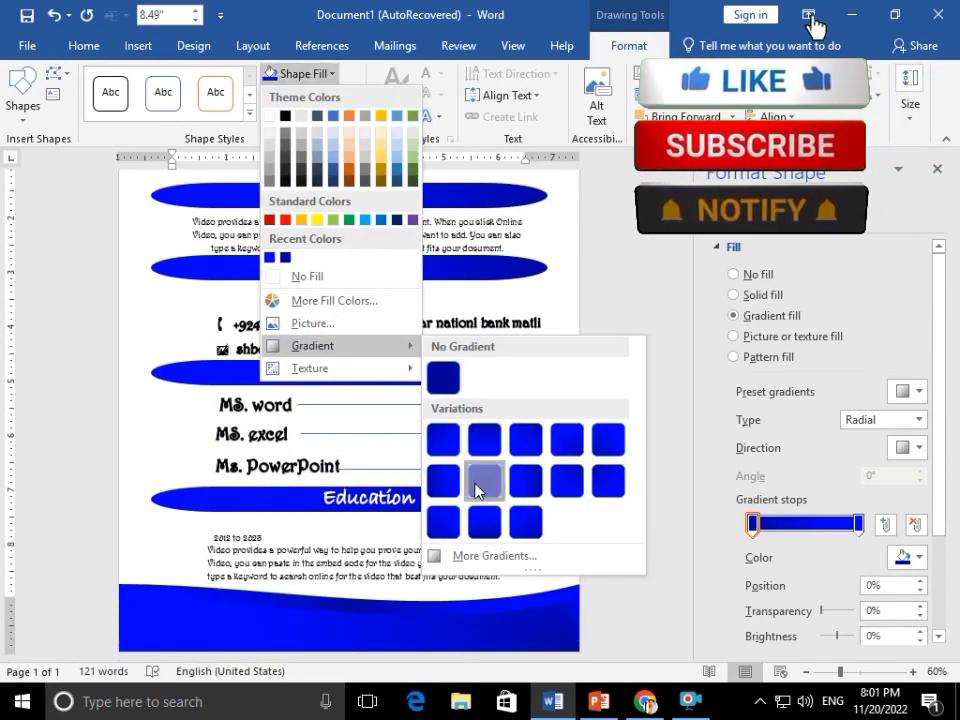
left_click(567, 478)
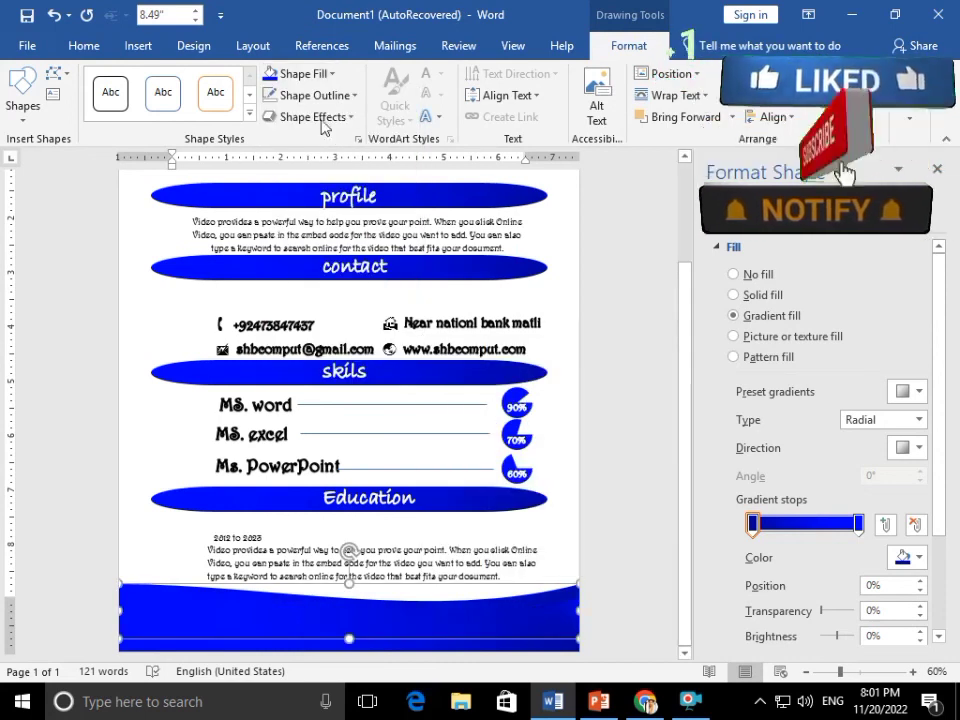
left_click(318, 74)
mouse_move(352, 348)
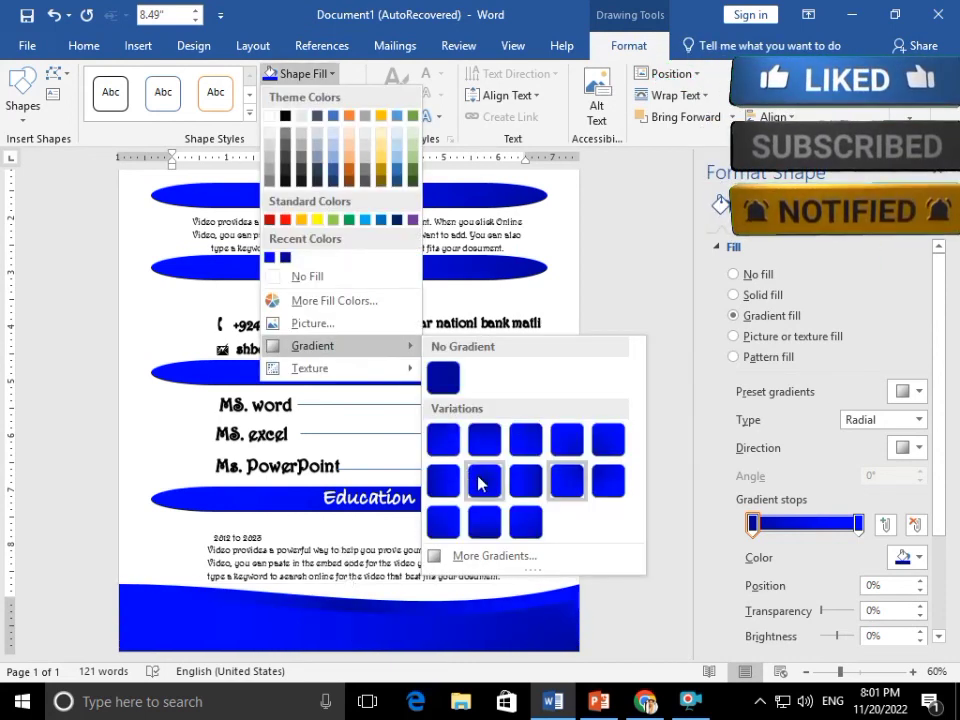
left_click(503, 486)
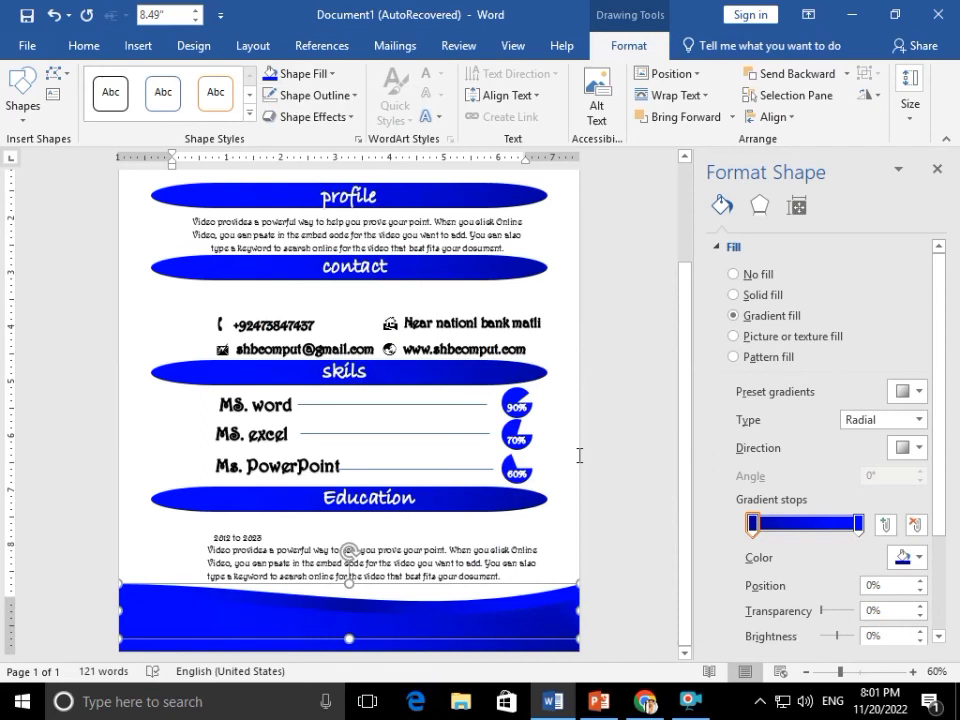
scroll(578, 455, "down", 2)
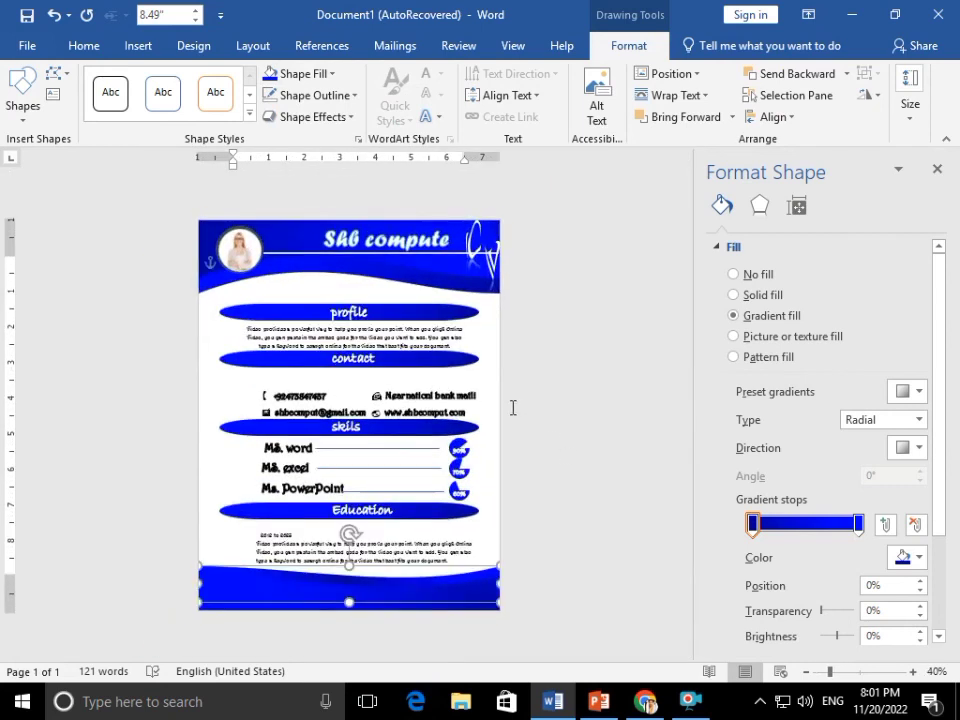
Select the profile paragraph and the phone number text to restyle their font
left_click(392, 392)
left_click(391, 341)
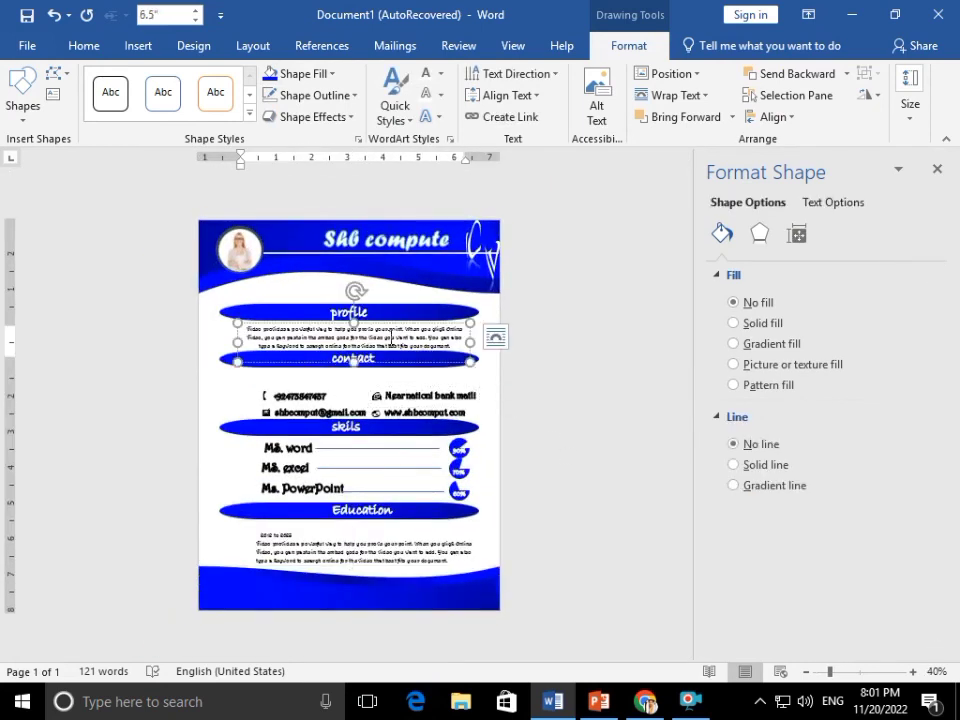
triple_click(391, 341)
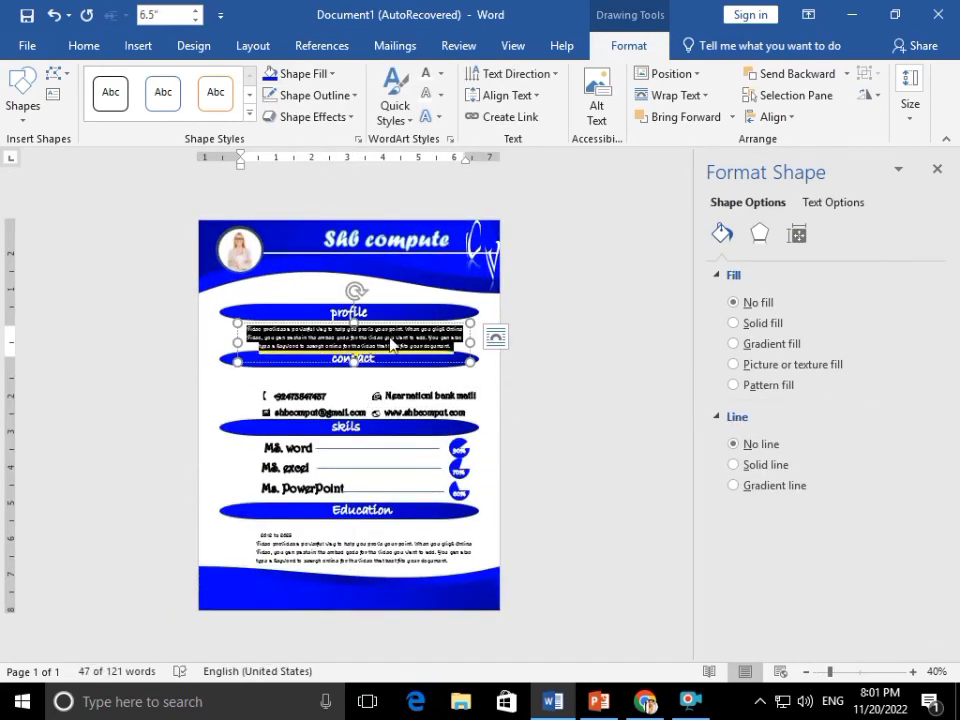
double_click(302, 396)
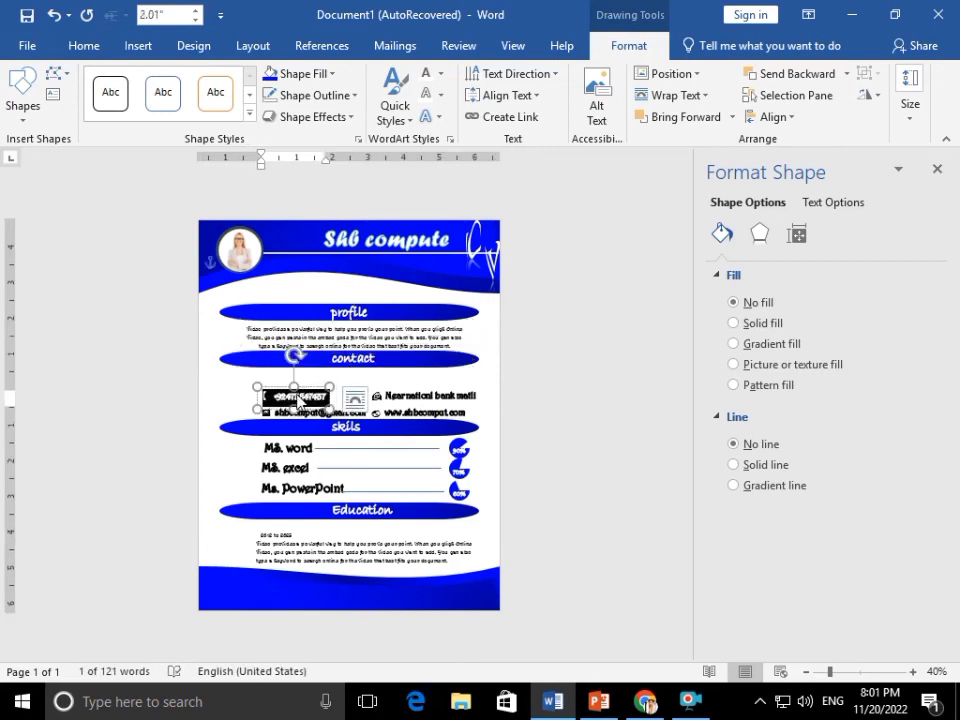
left_click(279, 397)
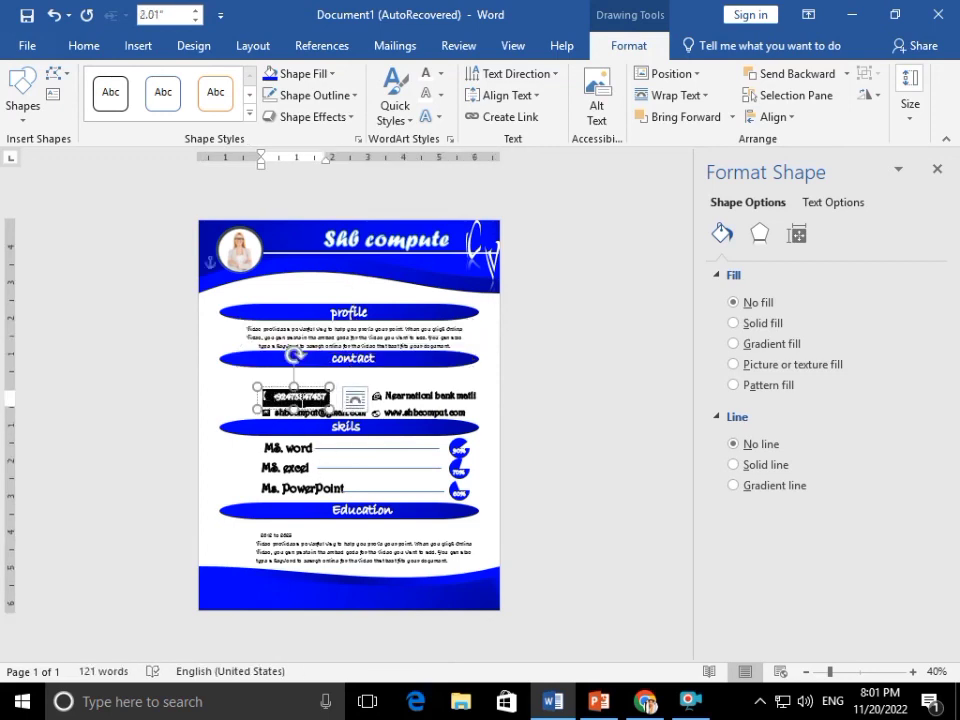
left_click(276, 399)
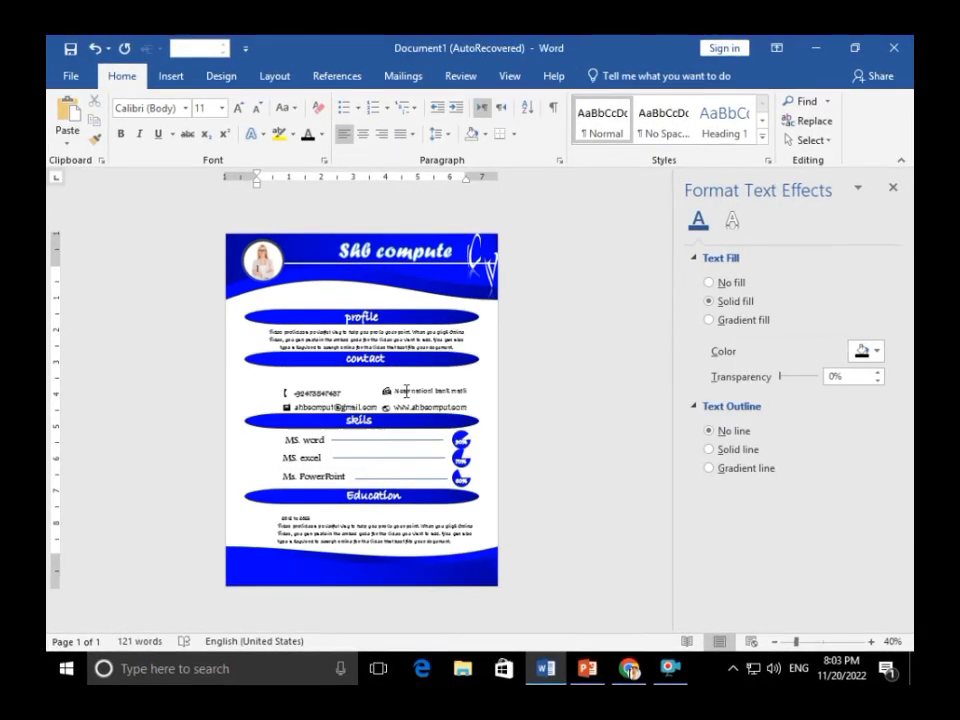
Group the phone-number and website contact boxes and move them up under the banner
left_click(318, 393)
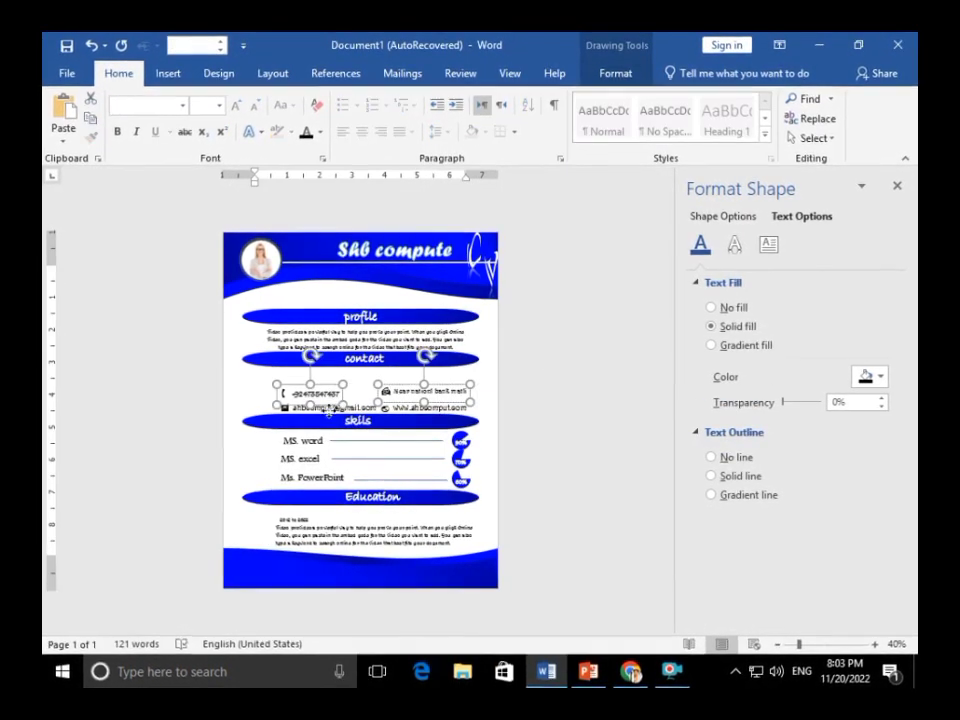
left_click(408, 405, "shift")
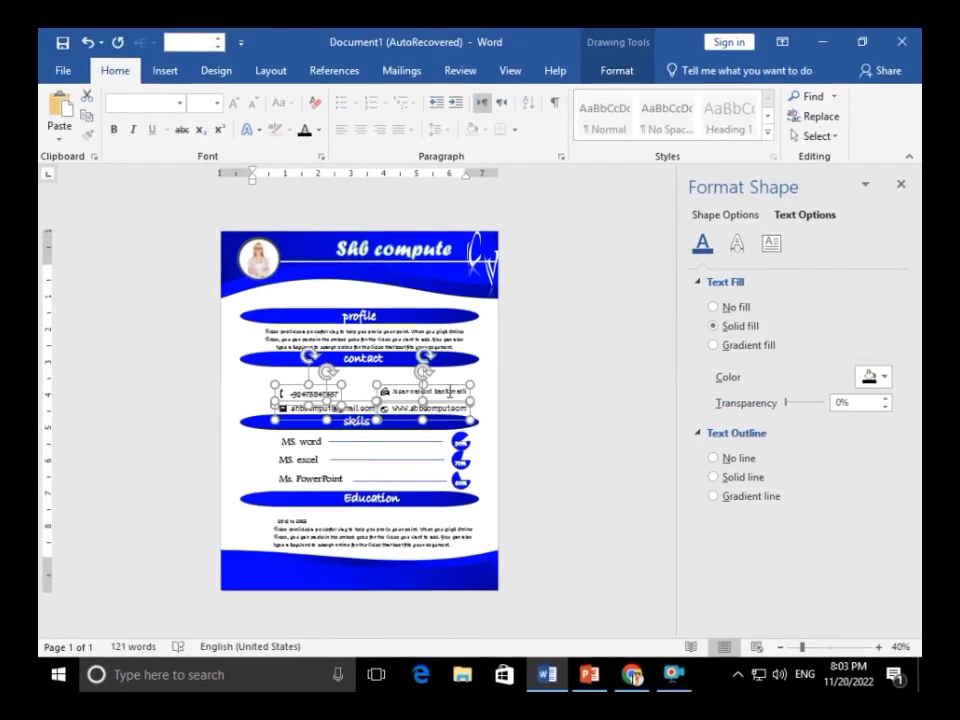
left_click(616, 71)
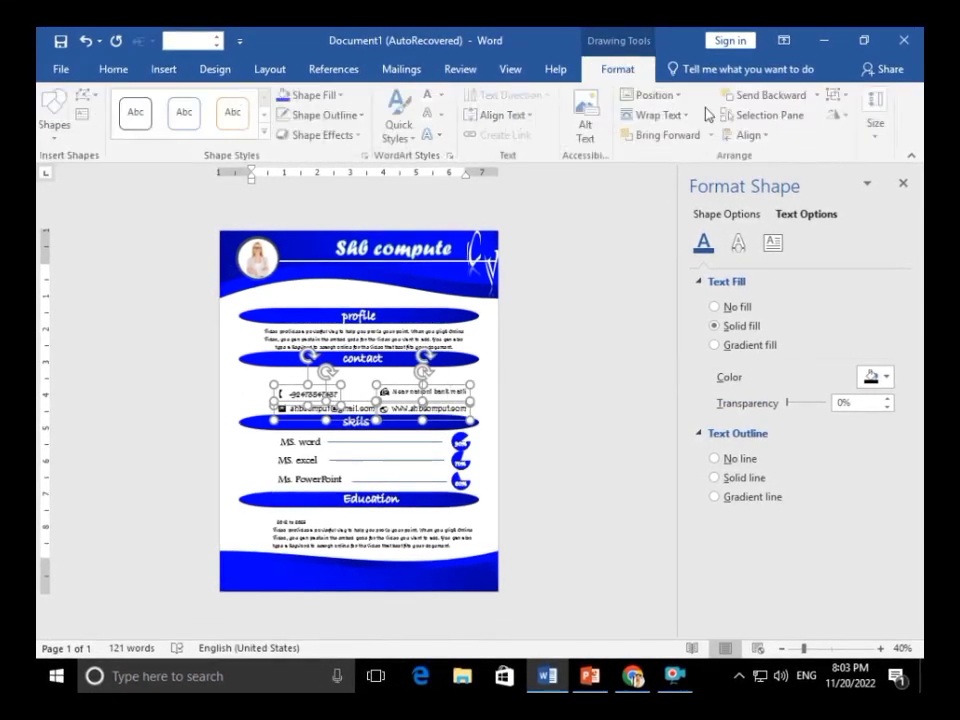
left_click(832, 95)
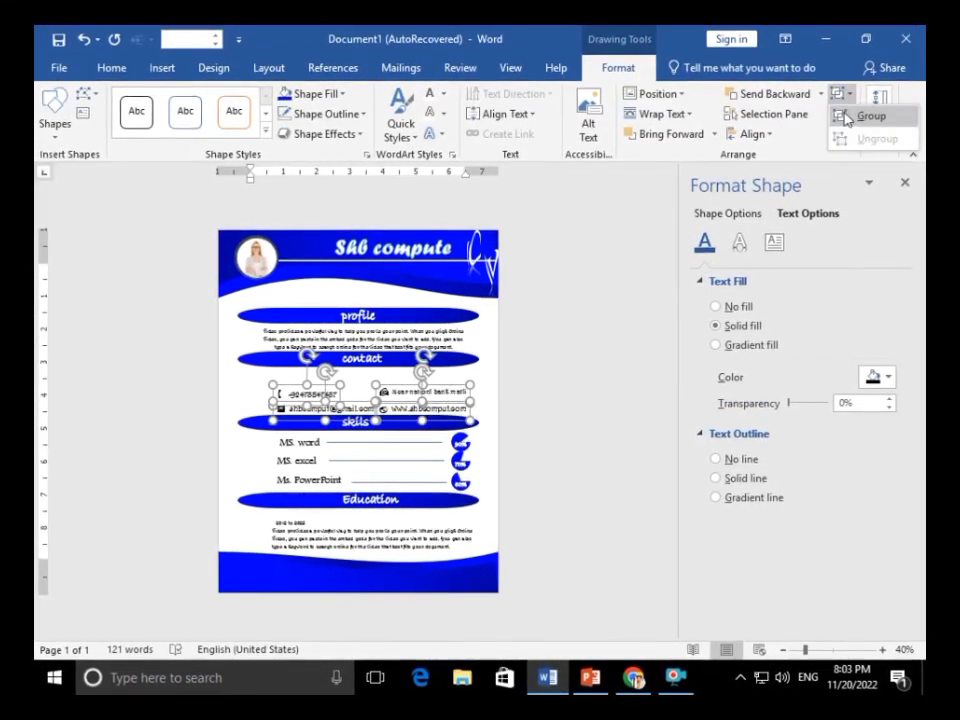
left_click(866, 117)
left_click_drag(440, 371, 420, 369)
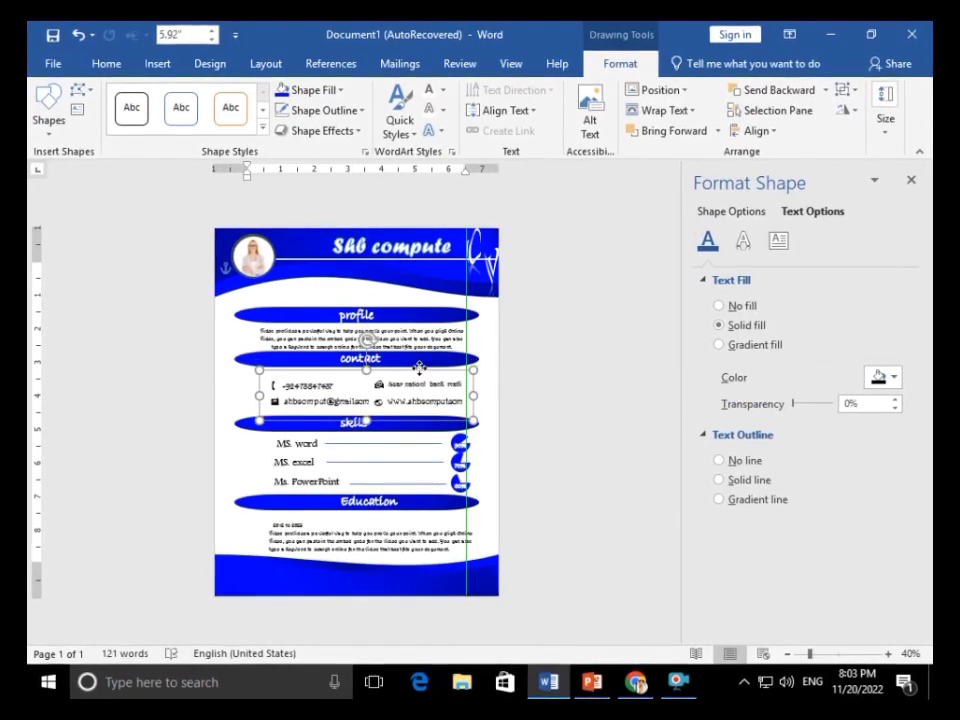
Colour the grouped contact text and icons with the recent dark blue
left_click(378, 383)
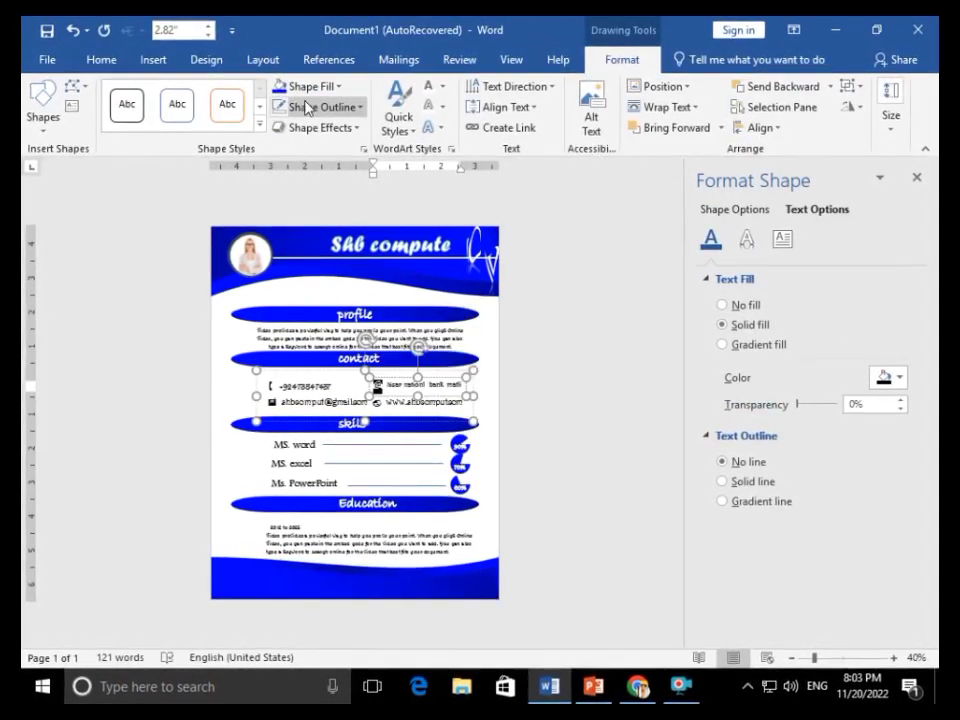
left_click(280, 90)
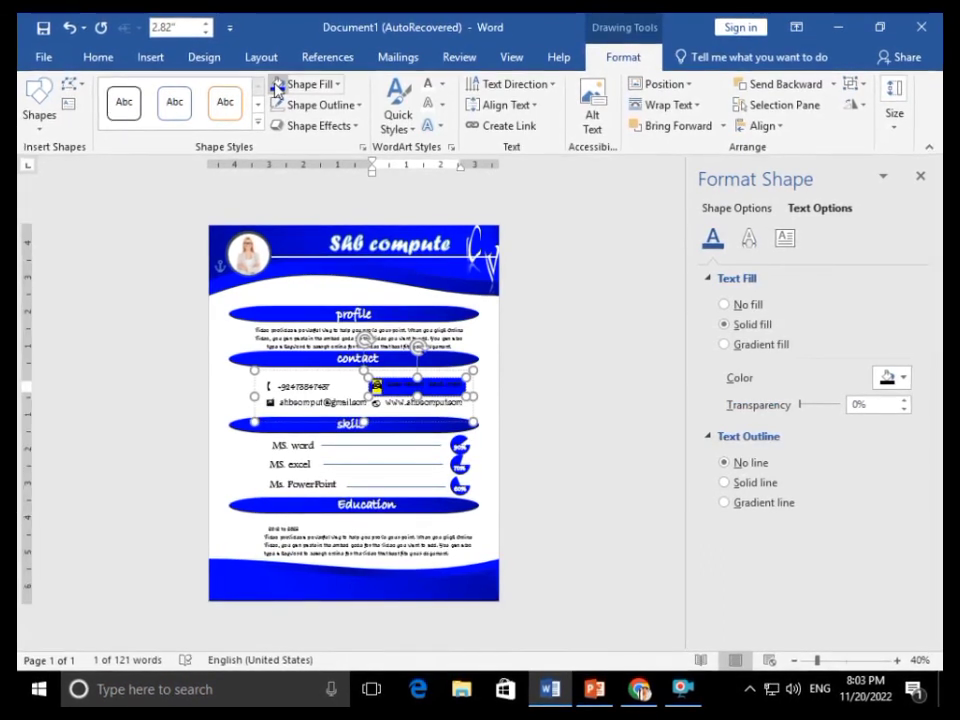
key("ctrl+z")
left_click(441, 84)
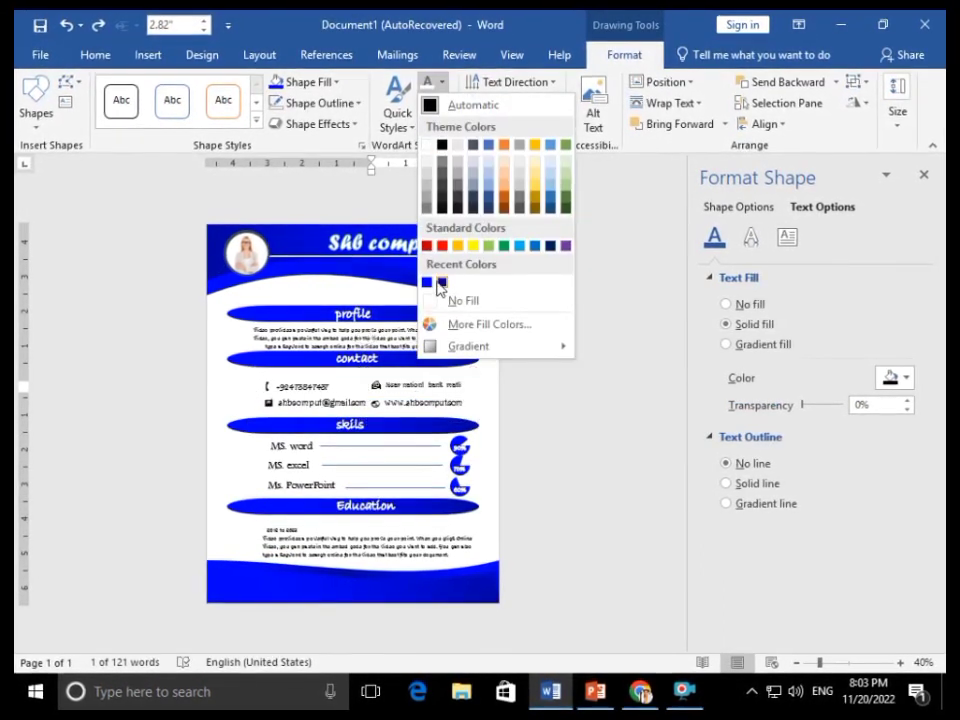
left_click(426, 281)
left_click(373, 402)
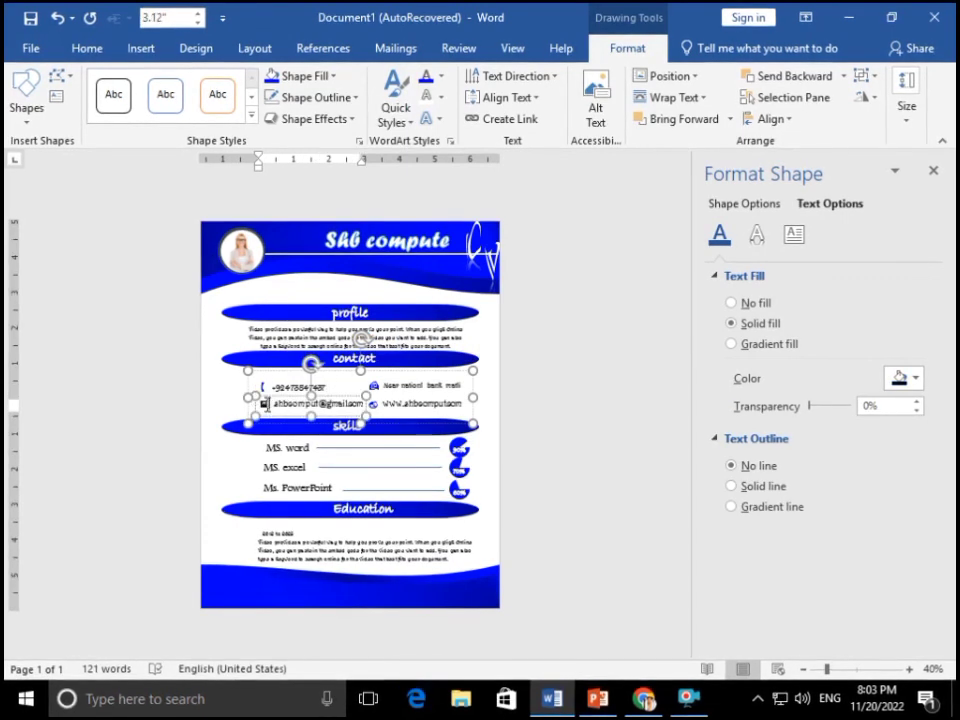
left_click(933, 170)
left_click(741, 326)
scroll(802, 386, "up", 5)
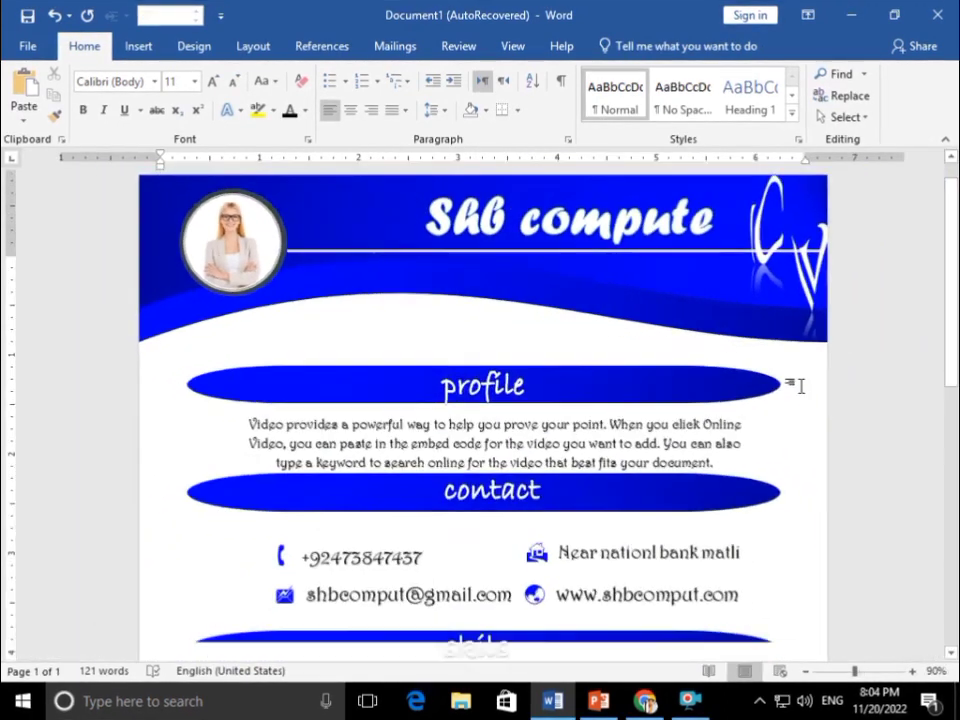
Scroll down the page to review the finished CV down to the blue wave footer
scroll(802, 386, "down", 4)
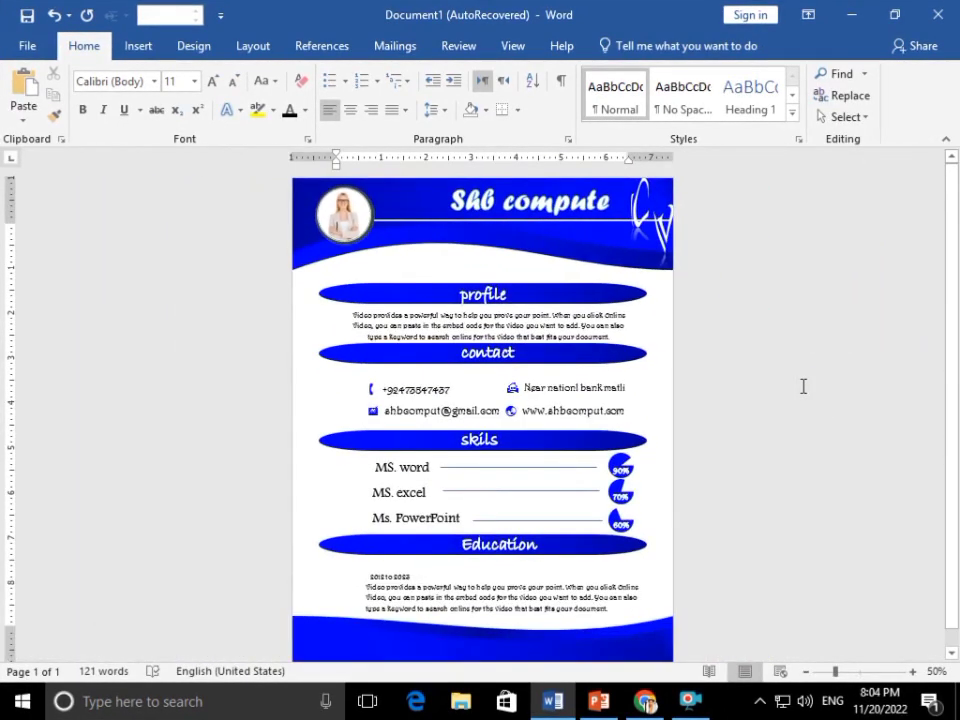
scroll(802, 386, "down", 1)
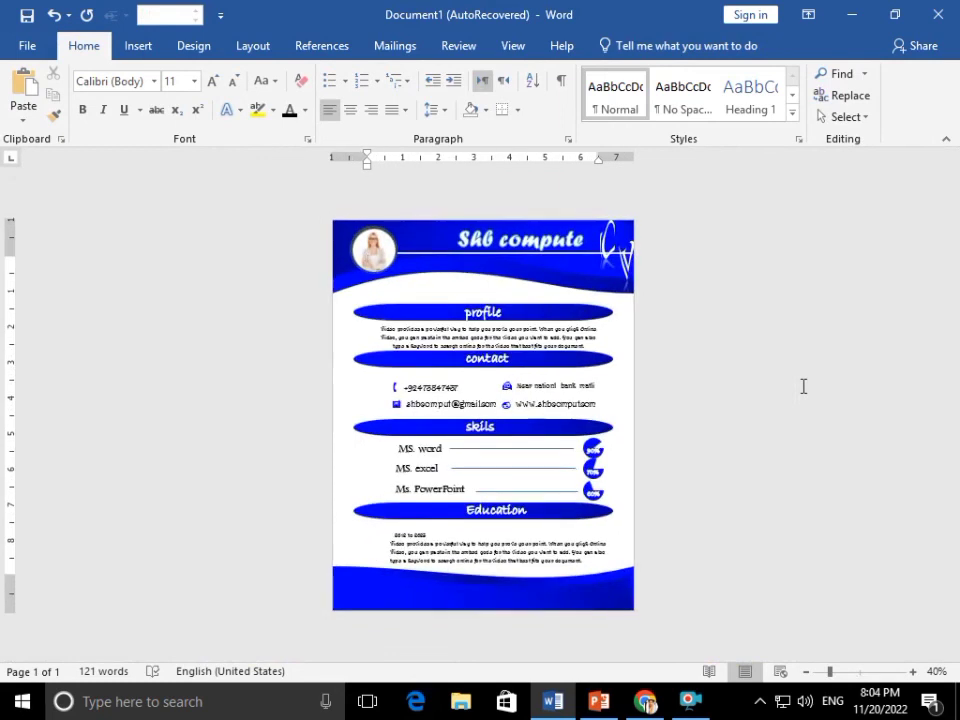